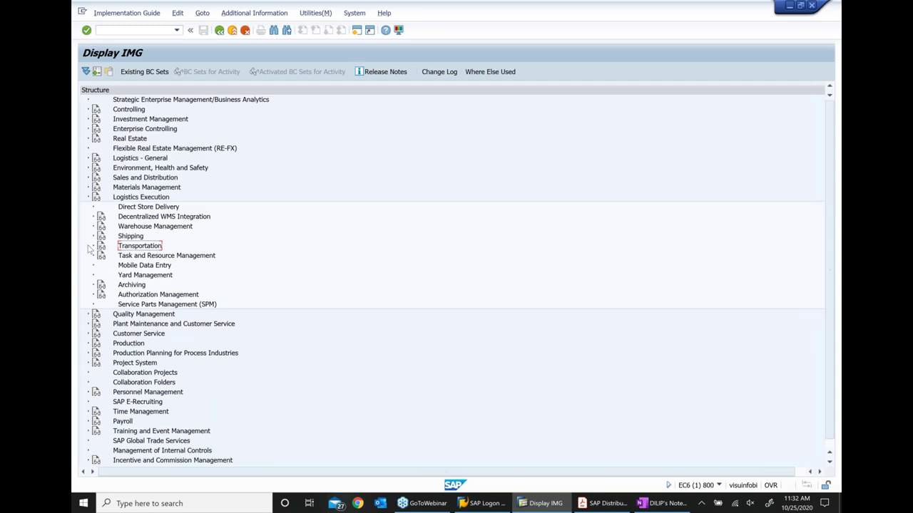
Run Maintain Transportation Relevance under Transportation > Shipments and bring up its slide in SAP Distribution.pdf
left_click(91, 246)
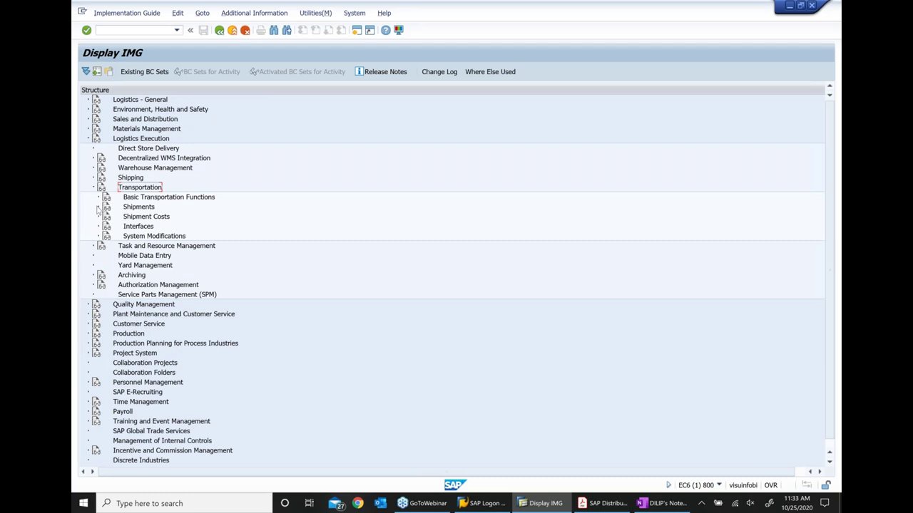
left_click(99, 207)
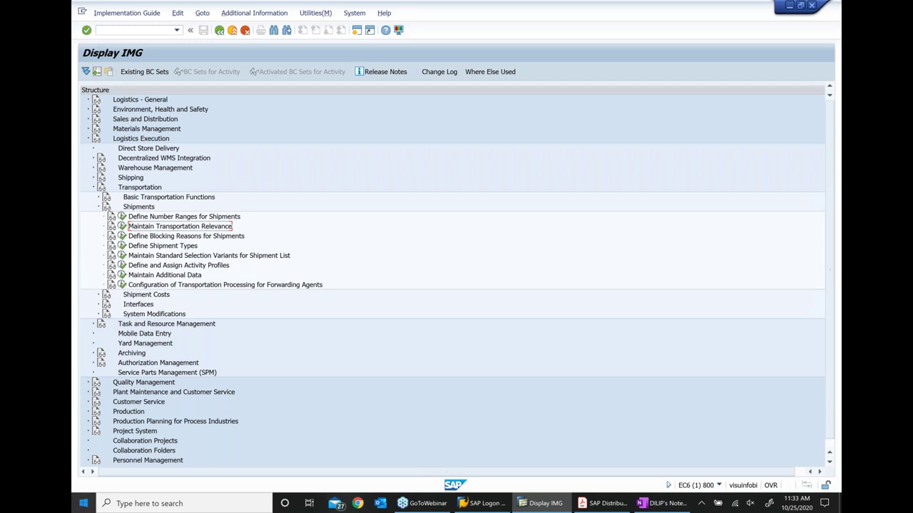
left_click(122, 226)
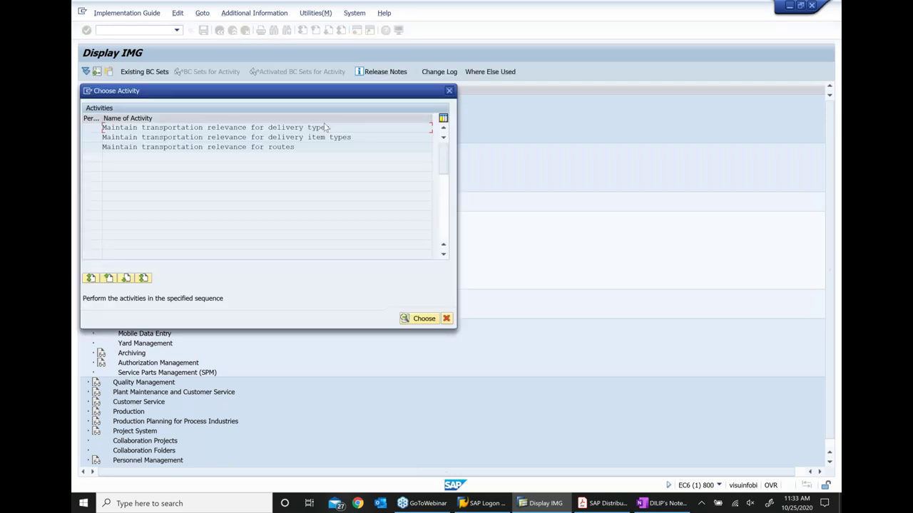
left_click(281, 147)
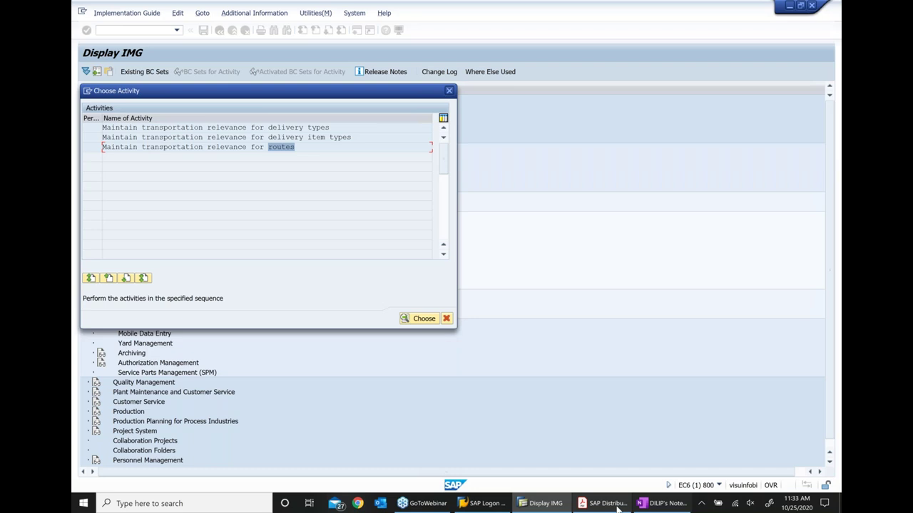
left_click(616, 507)
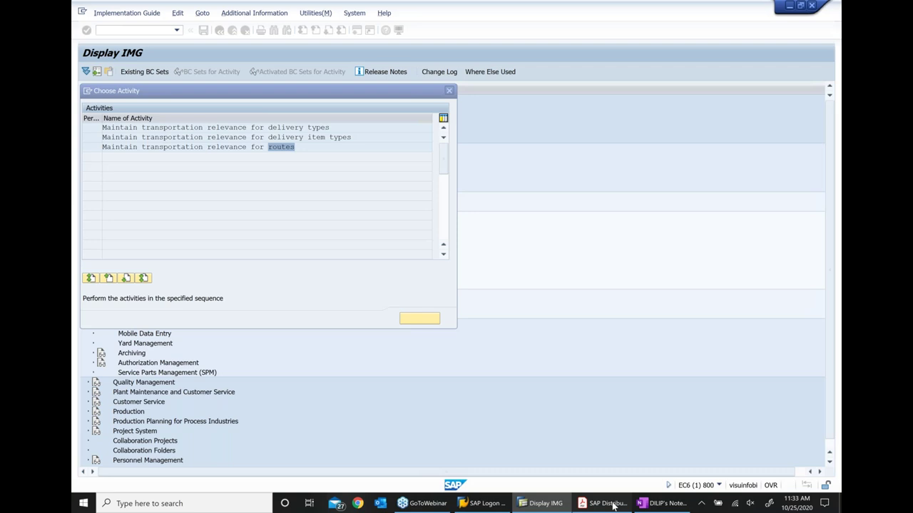
left_click(608, 503)
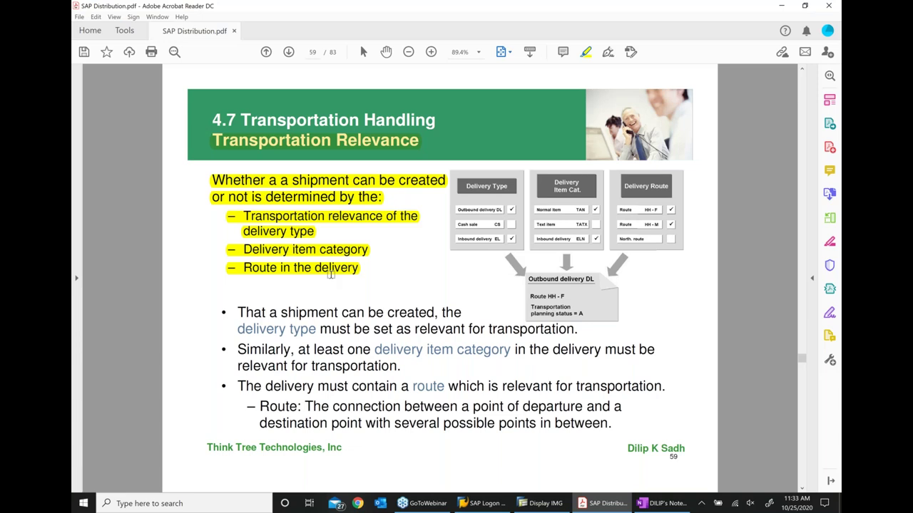
Return from the PDF slide to SAP's transportation relevance activity choices
key("alt+Tab")
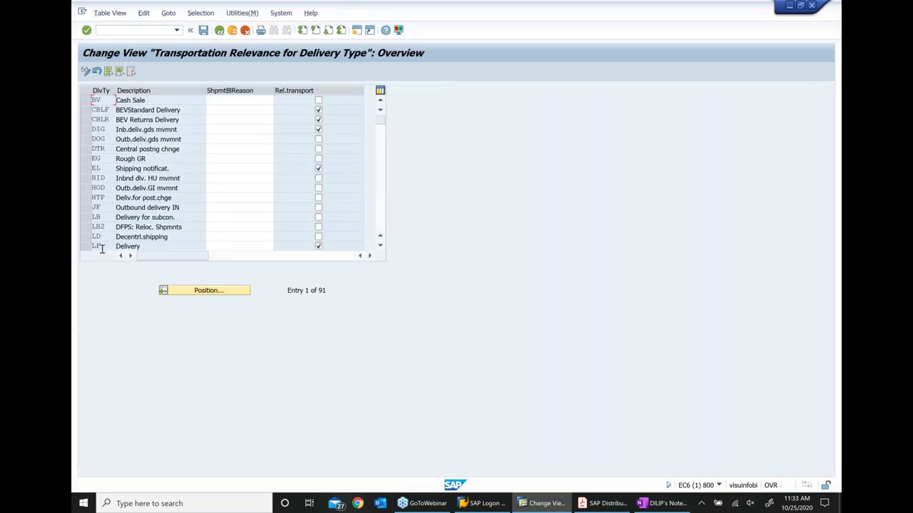
Check that delivery type LF is relevant for transport and compare it with the training slide
left_click(101, 248)
scroll(213, 214, "down", 1)
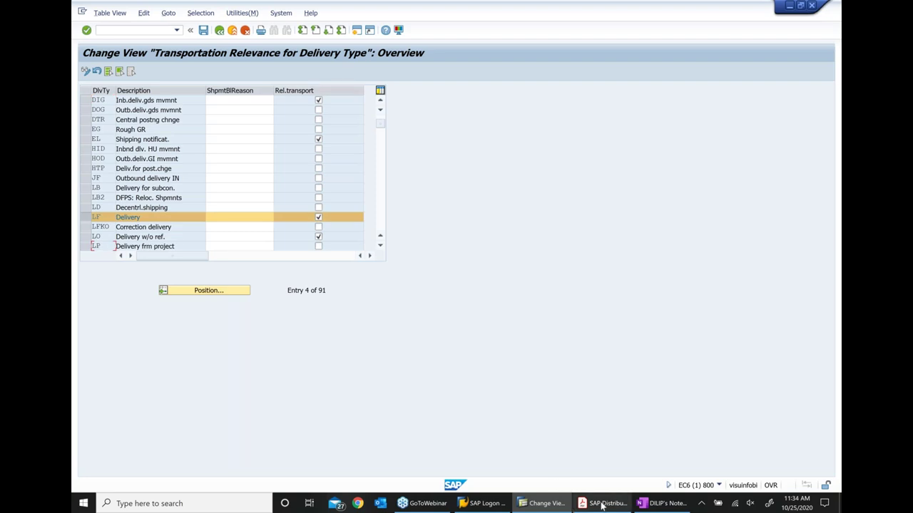
left_click(603, 504)
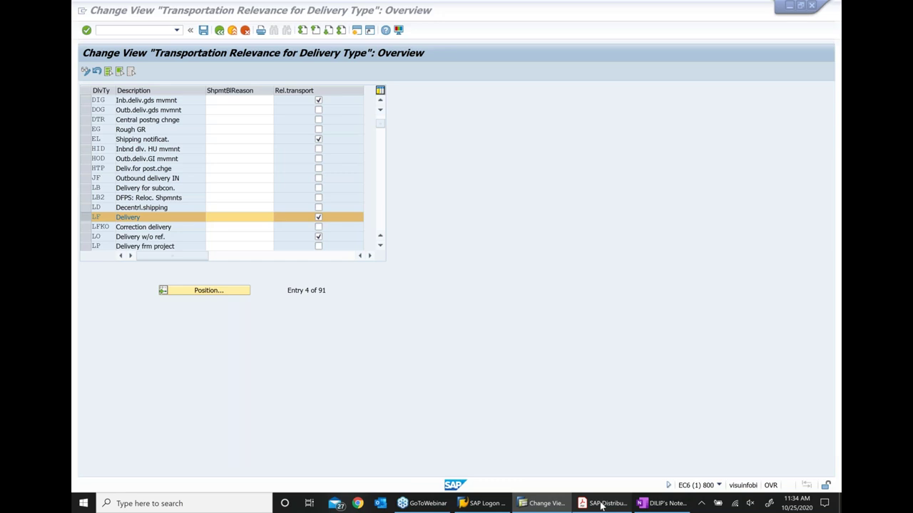
left_click(601, 503)
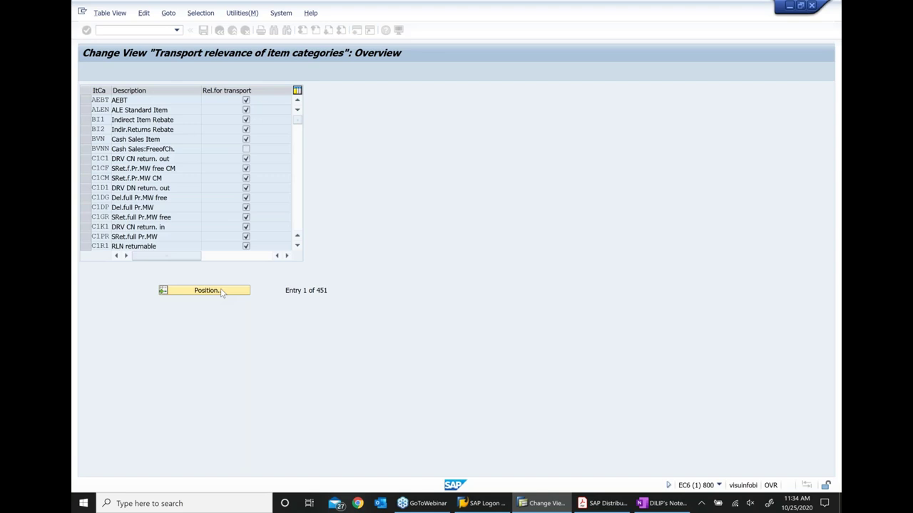
Jump to item category TAN, go back to the activity choices, and show slide 59 again
left_click(206, 290)
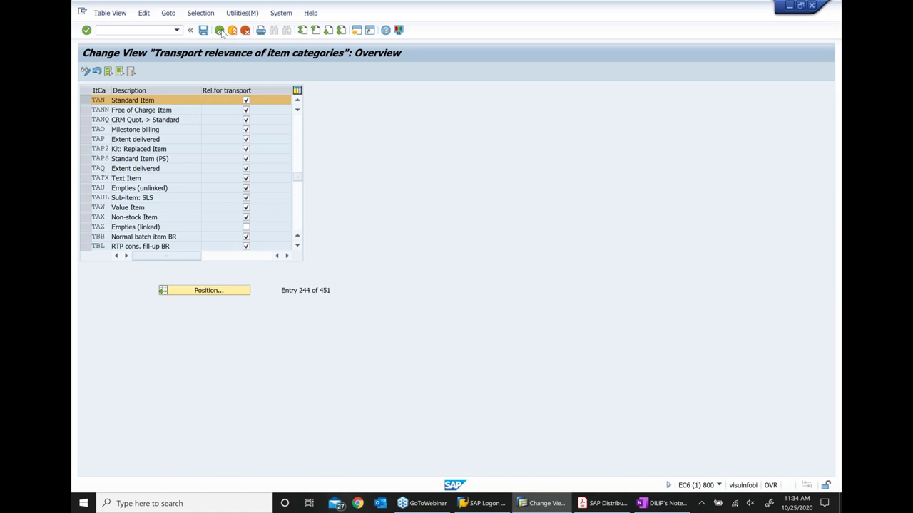
left_click(219, 31)
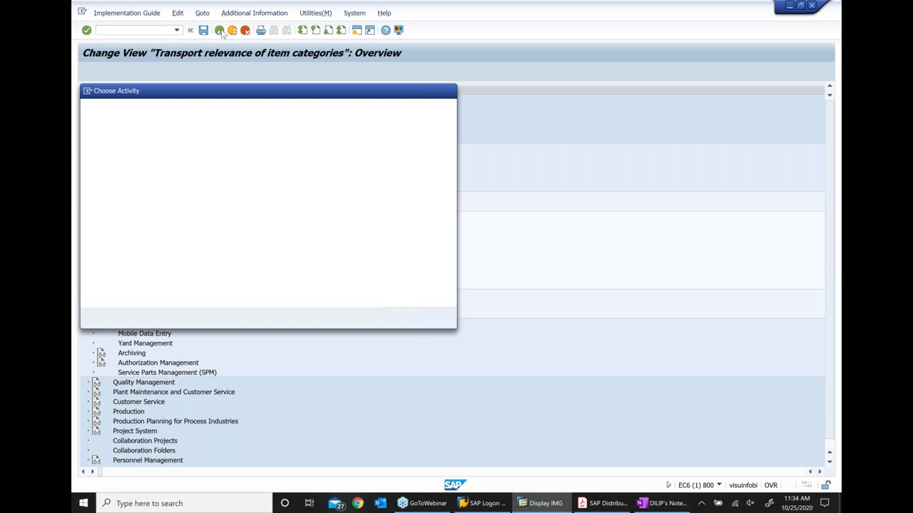
left_click(579, 505)
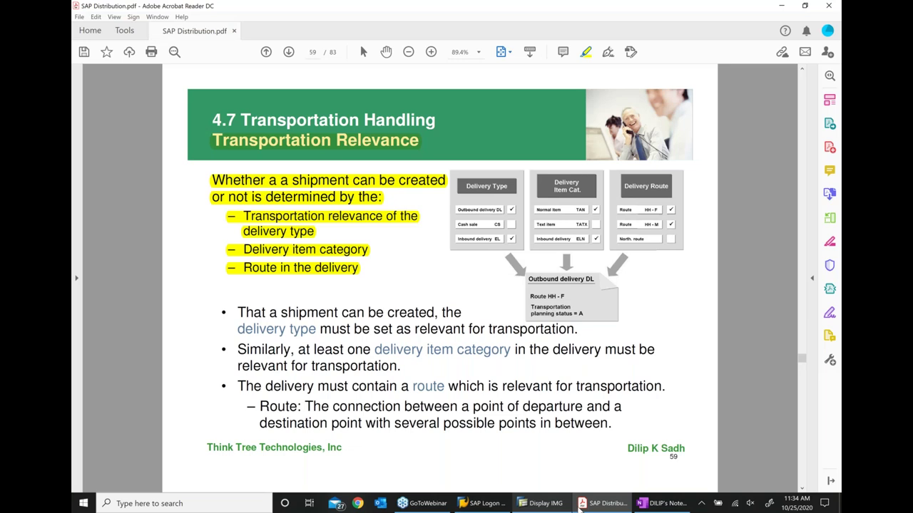
Confirm route 000003 Eastern Route is transport-relevant, then bring the relevance slide forward
key("alt+Tab")
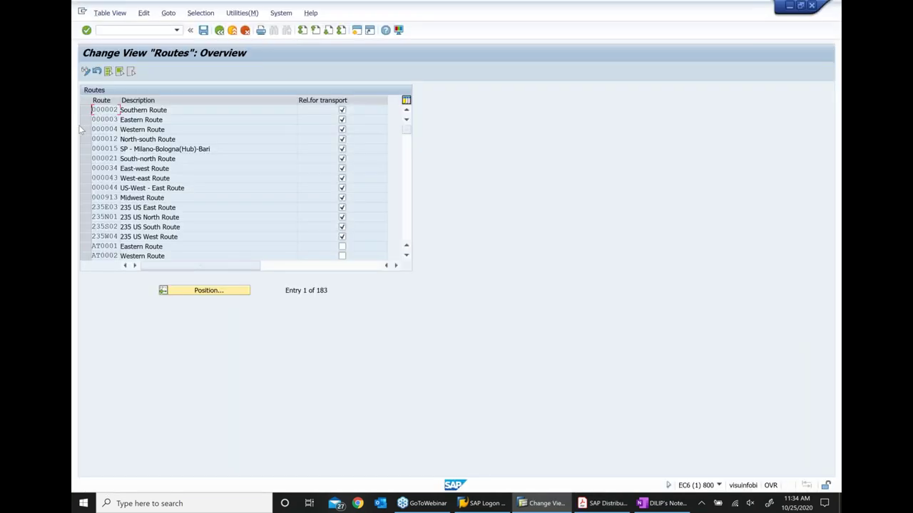
left_click(85, 119)
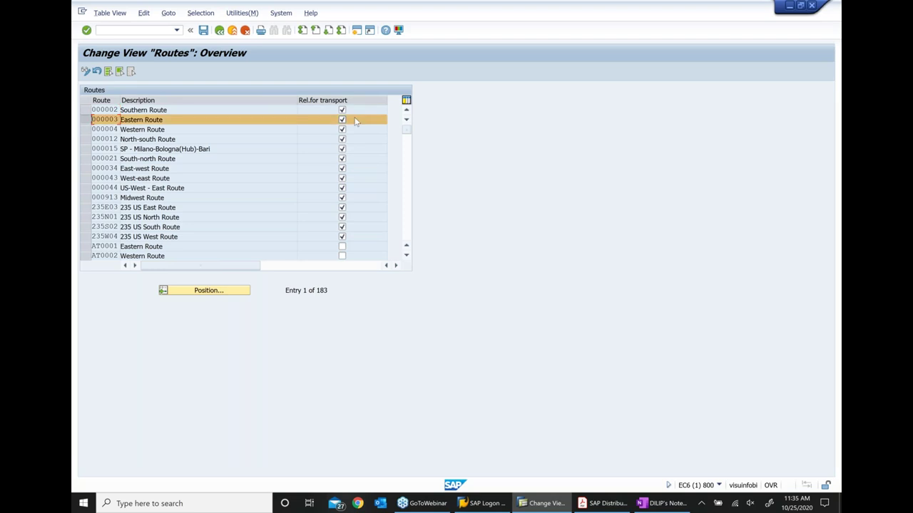
left_click(606, 503)
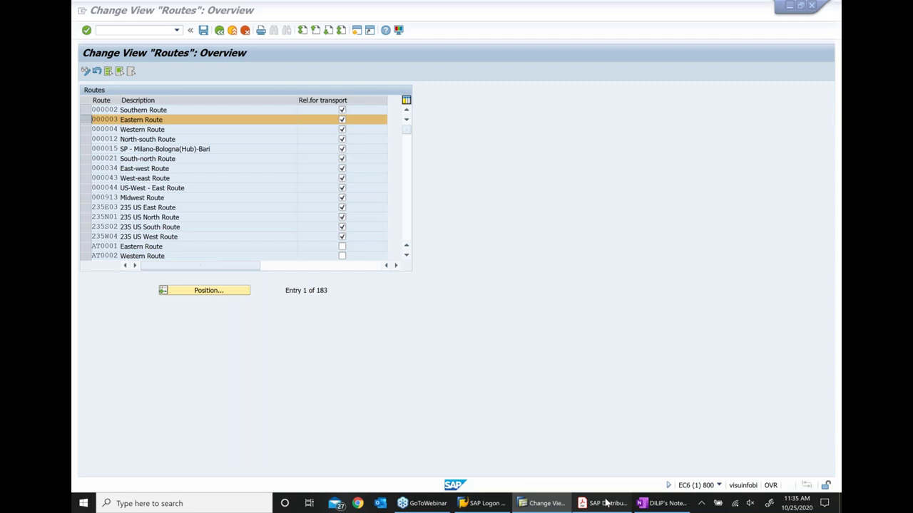
left_click(604, 503)
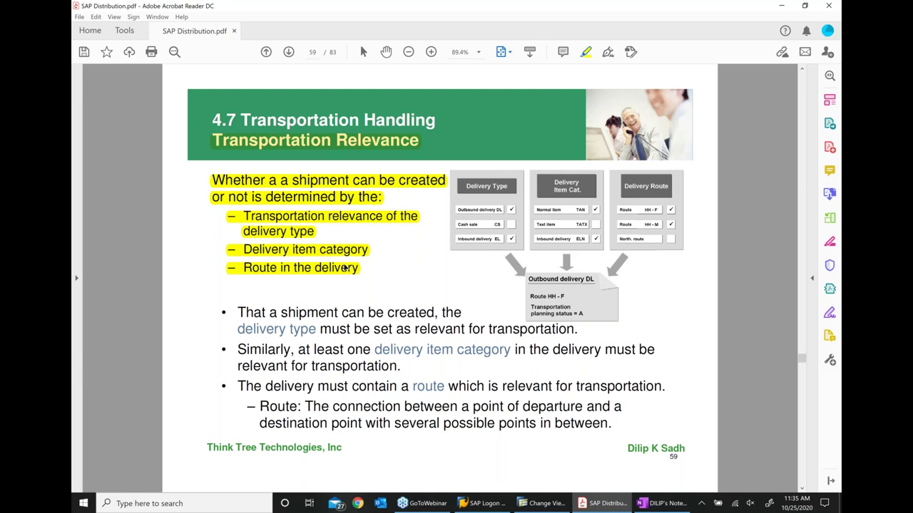
Scroll to slide 60 on shipment creation, then leave SAP's route table for Easy Access via /n
scroll(378, 229, "down", 1)
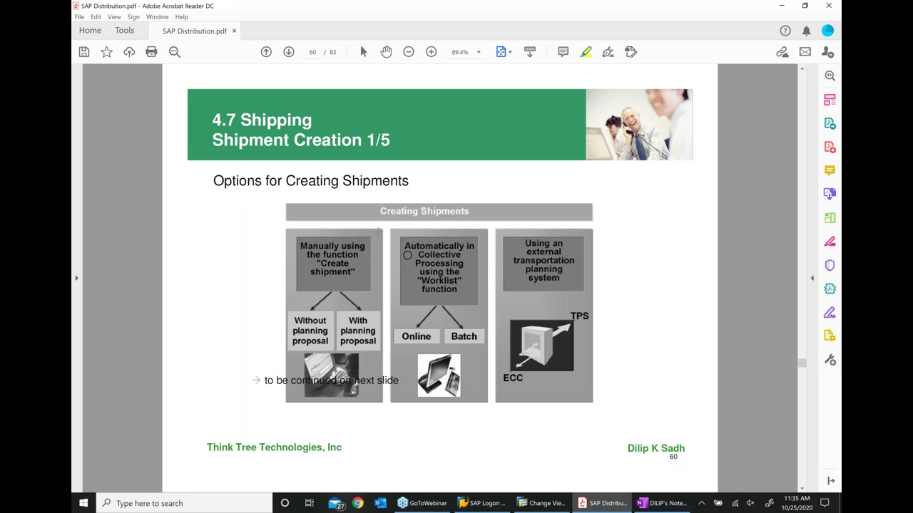
key("alt+Tab")
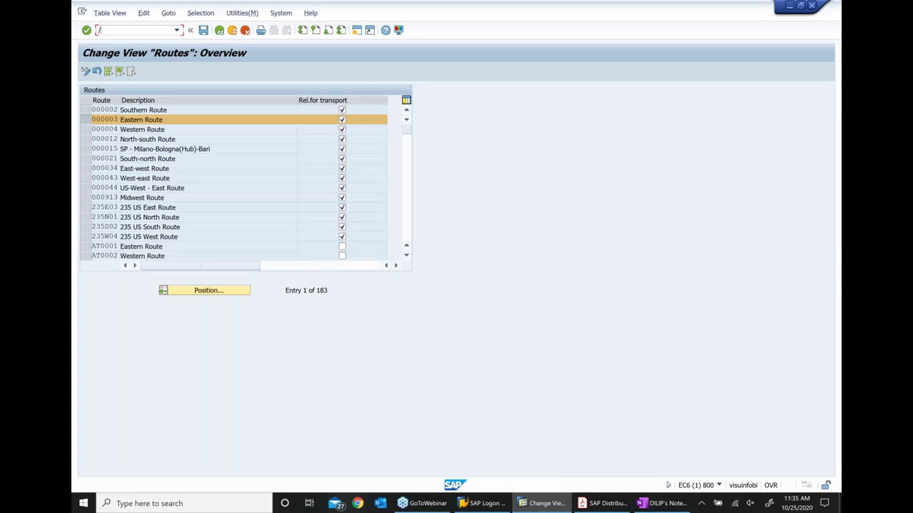
type("/n")
key("Return")
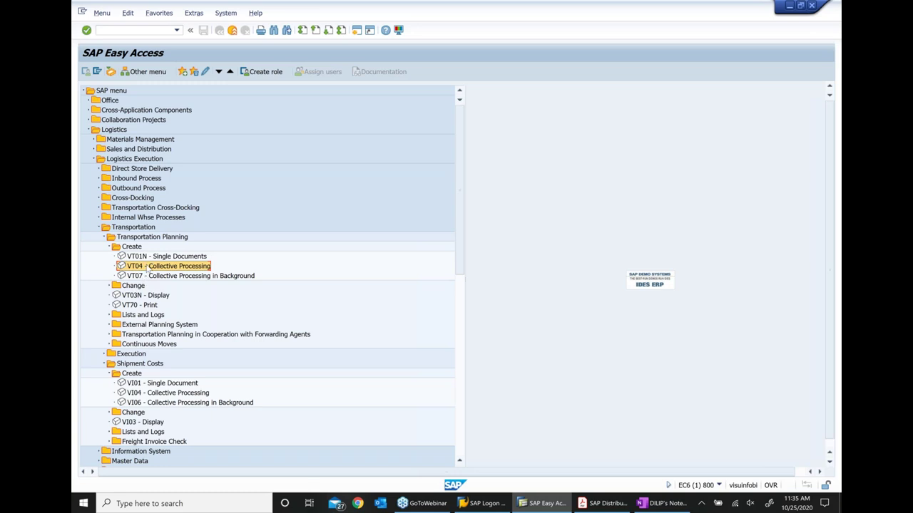
Point out shipment transactions VT01N, VT04 and VT07 under Transportation Planning > Create
left_click(150, 258)
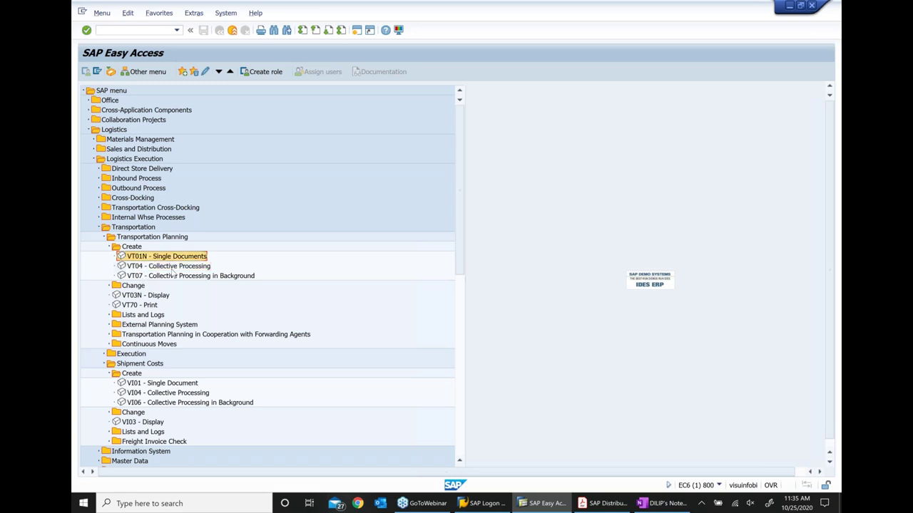
left_click(171, 267)
left_click(166, 276)
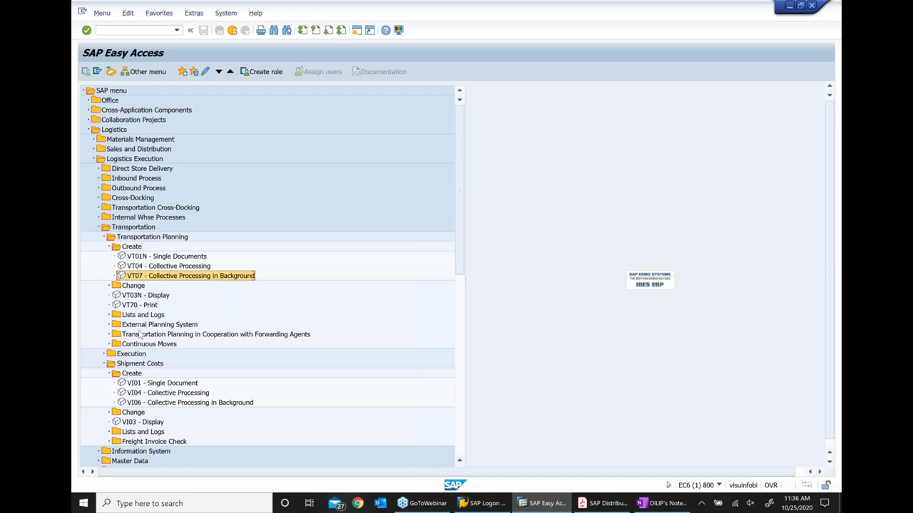
left_click(156, 257)
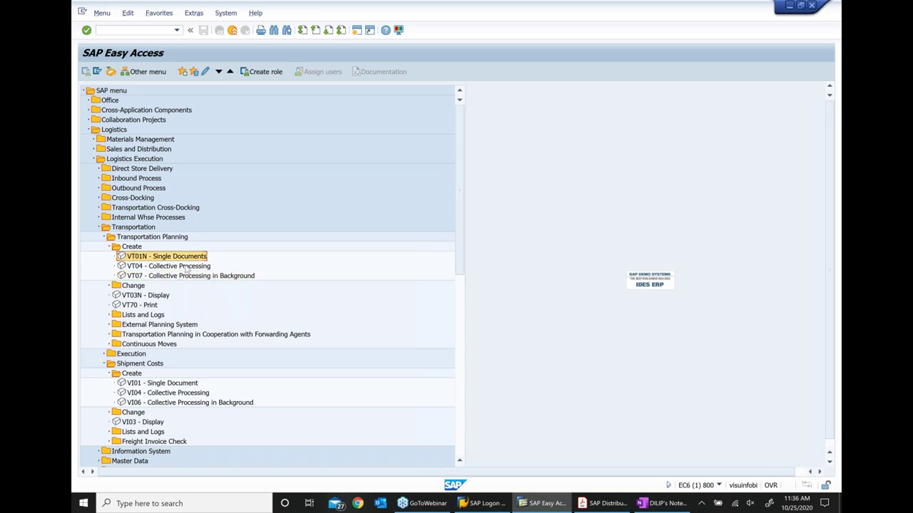
left_click(161, 267)
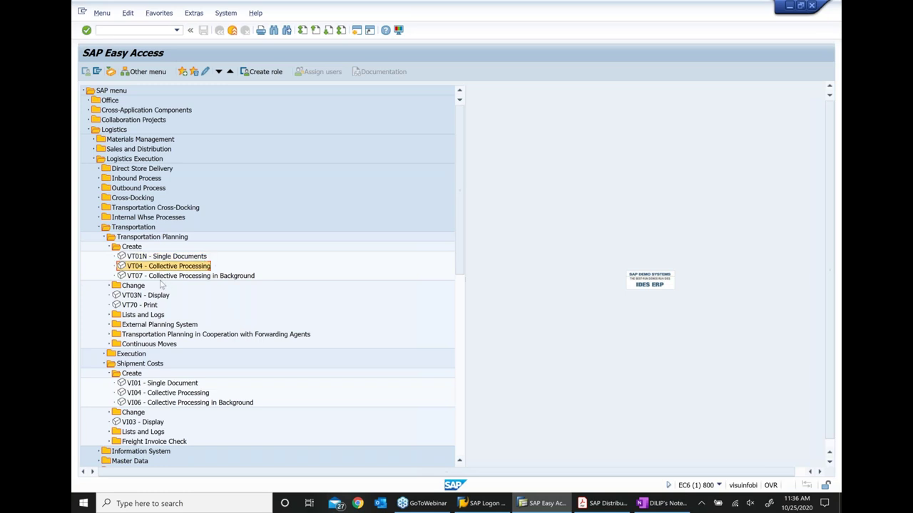
left_click(163, 278)
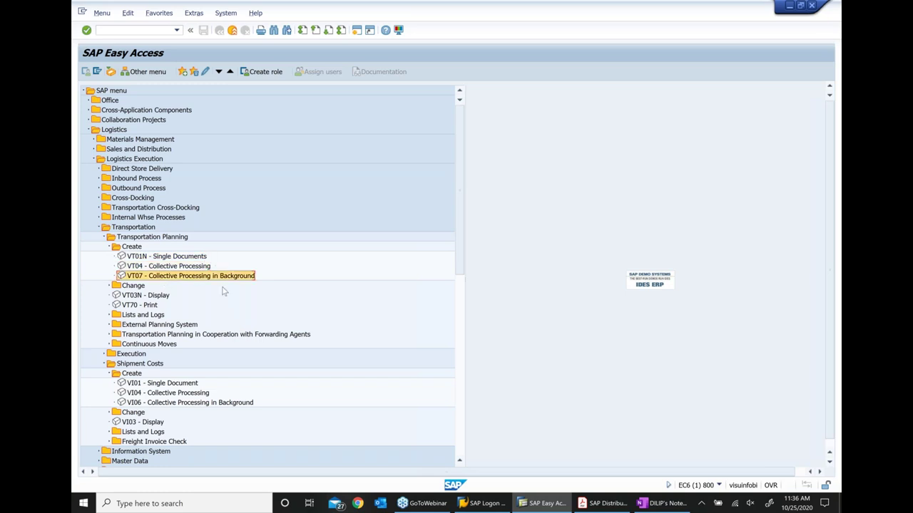
Check the OneNote class notes and PDF slide 61, Shipment Creation 2/5
left_click(647, 508)
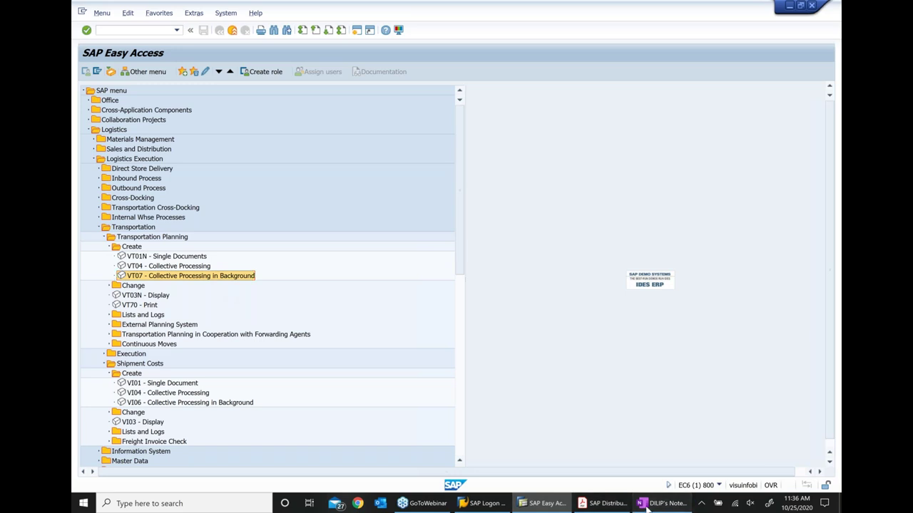
left_click(647, 508)
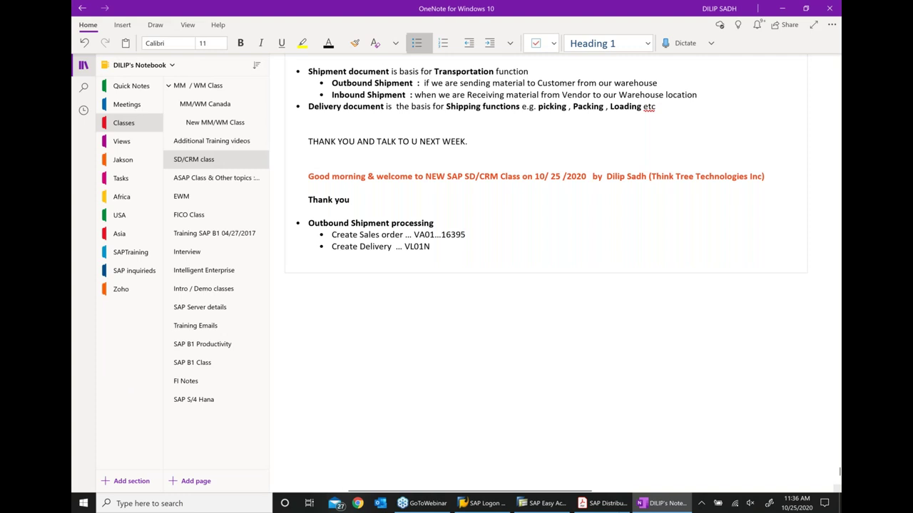
left_click(602, 504)
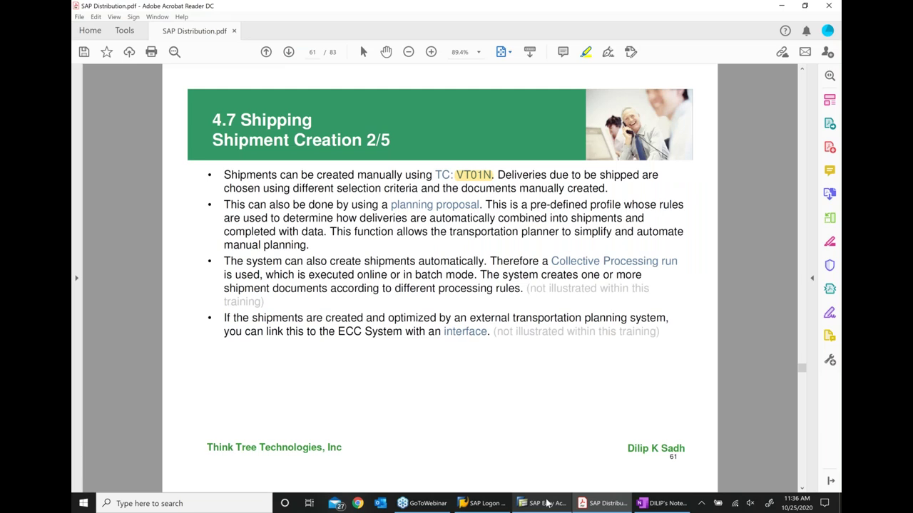
Highlight VT01N, VT04 and VT07 in SAP Easy Access, then return to PDF slide 61
left_click(542, 503)
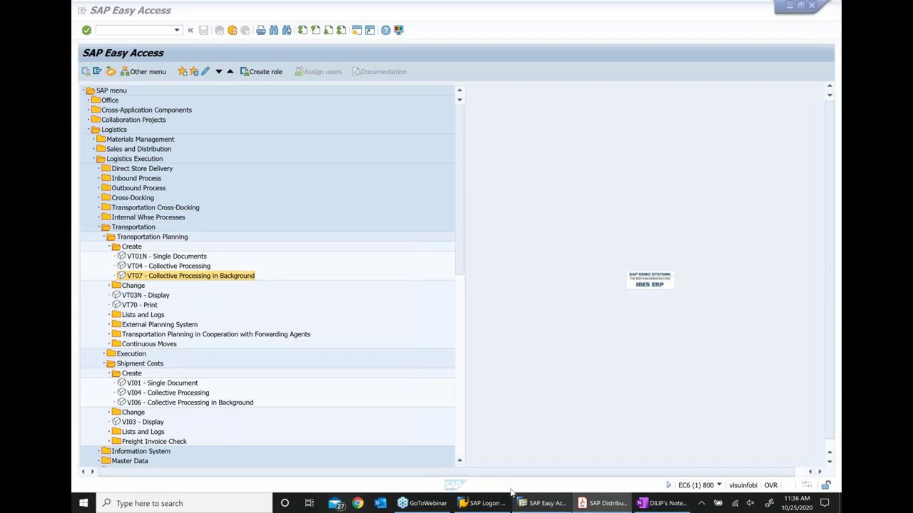
left_click(186, 256)
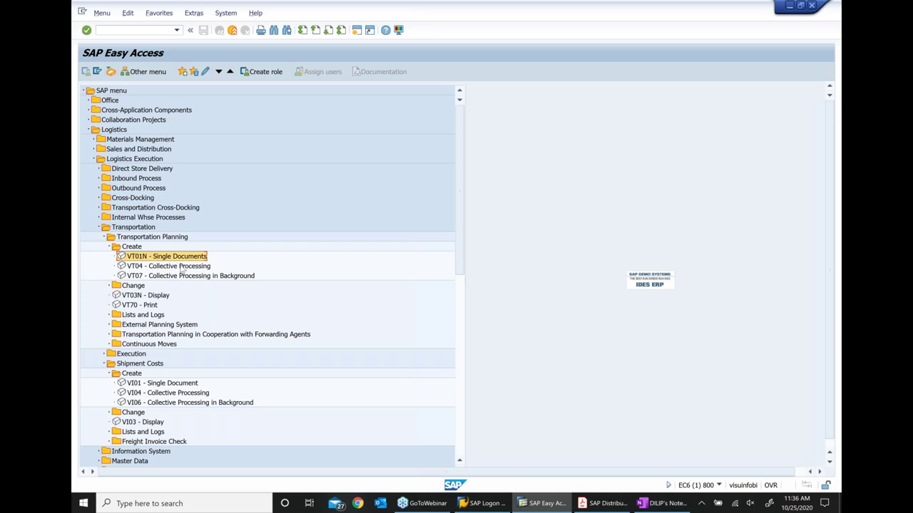
left_click(176, 267)
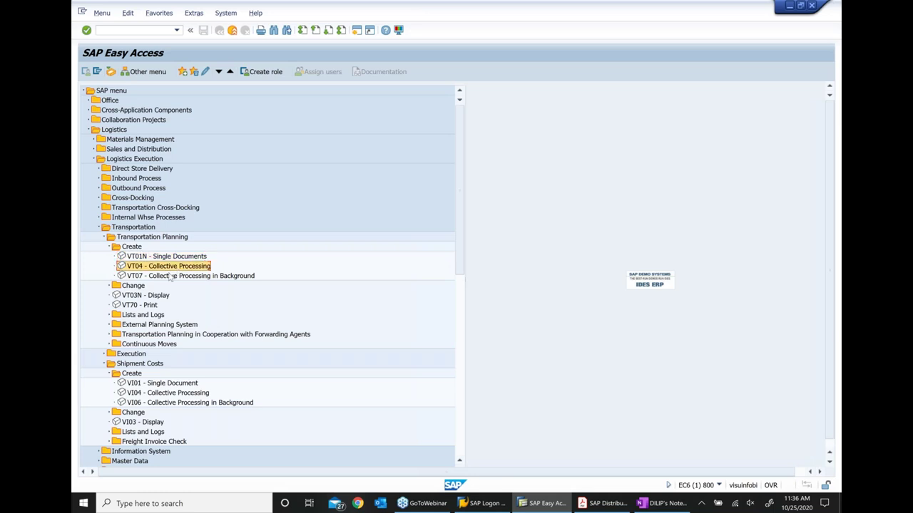
left_click(171, 278)
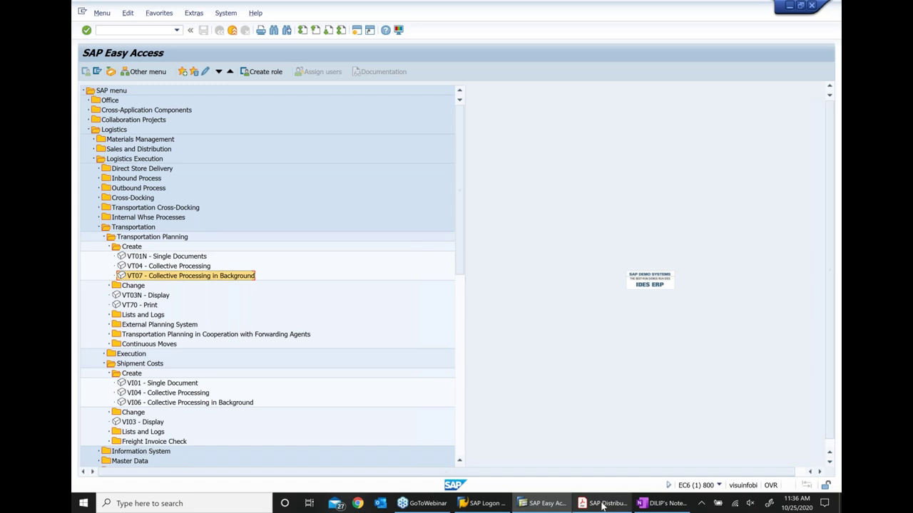
mouse_move(603, 505)
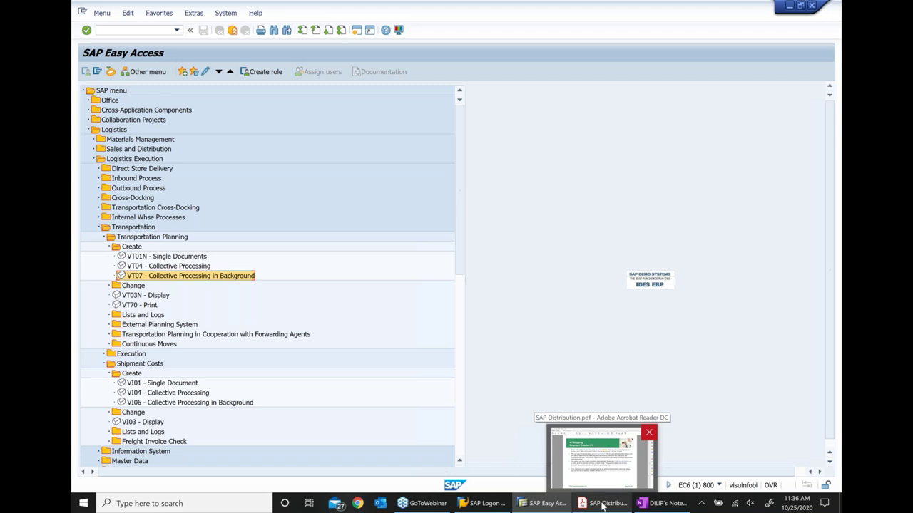
left_click(602, 504)
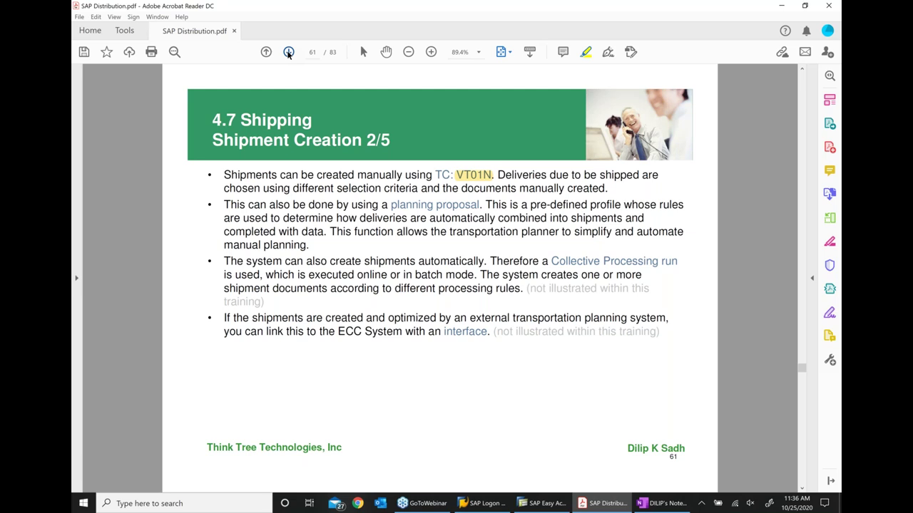
Page forward two slides to Shipment Creation 4/5 on page 63
left_click(289, 52)
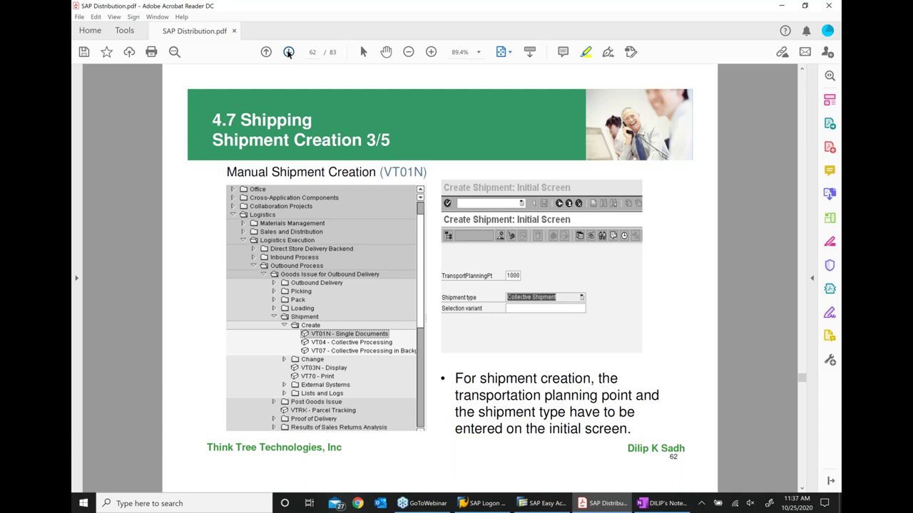
left_click(289, 52)
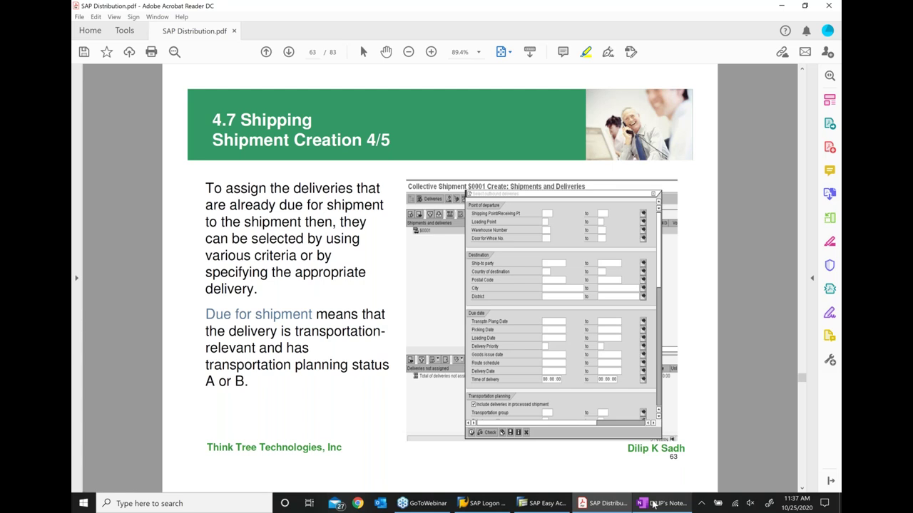
left_click(653, 504)
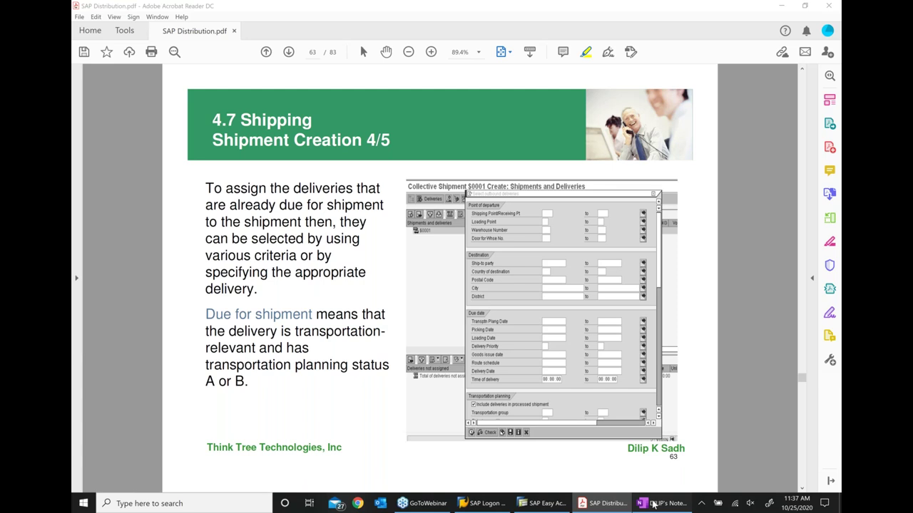
Use VL01N with shipping point 1000 and selection date 11/07/2020 to create order 16395's delivery
key("alt+Tab")
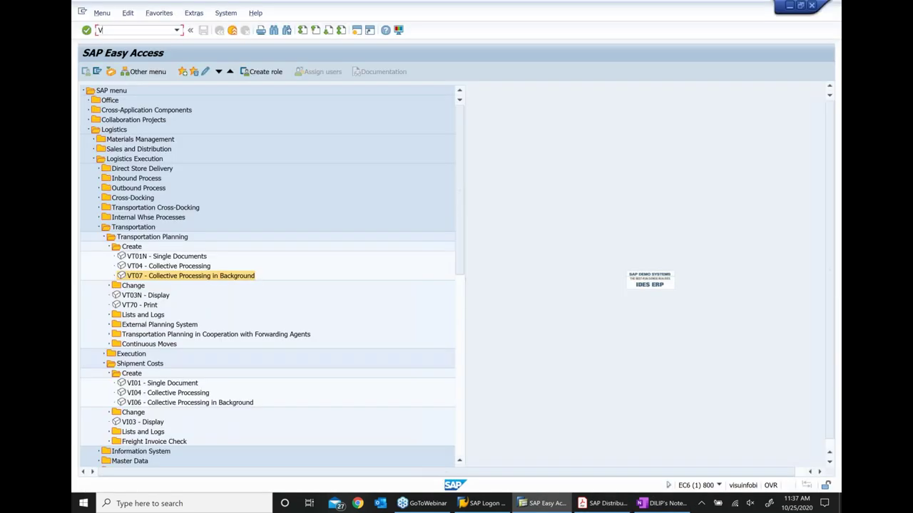
type("VL01N")
key("Return")
type("1000")
key("Return")
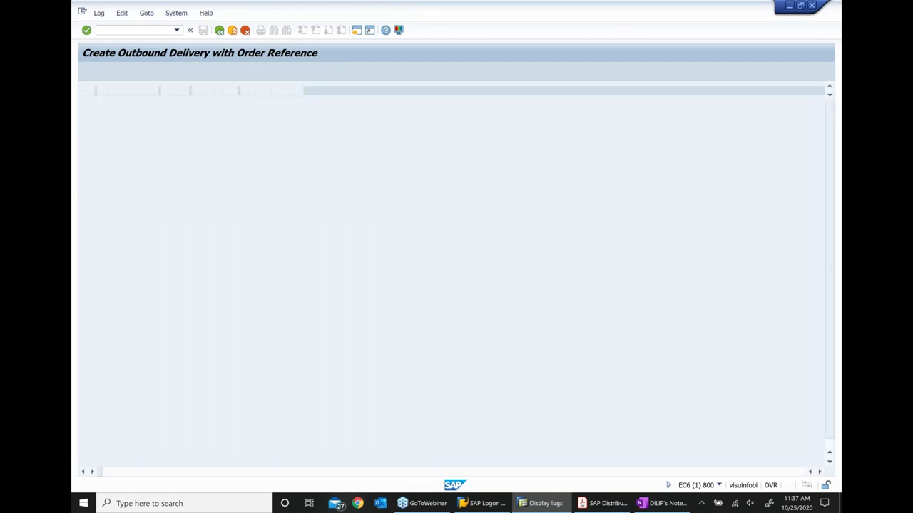
key("F3")
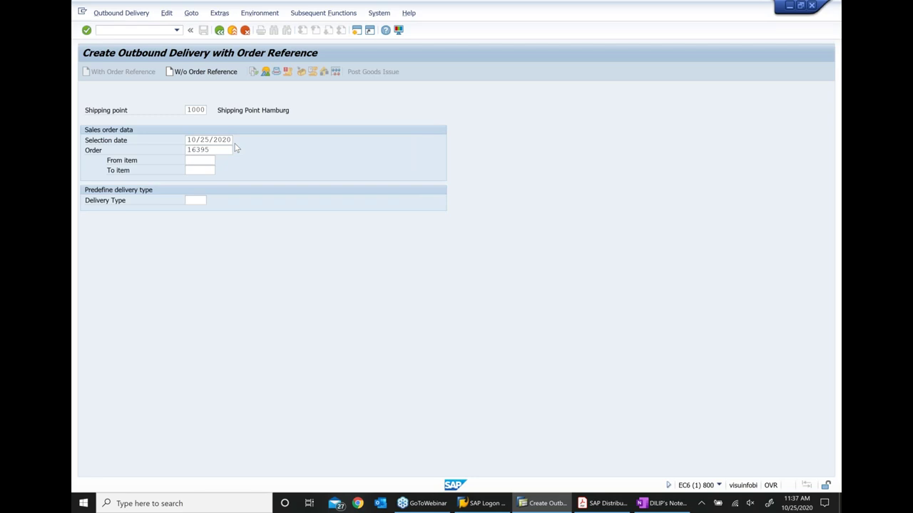
left_click(234, 144)
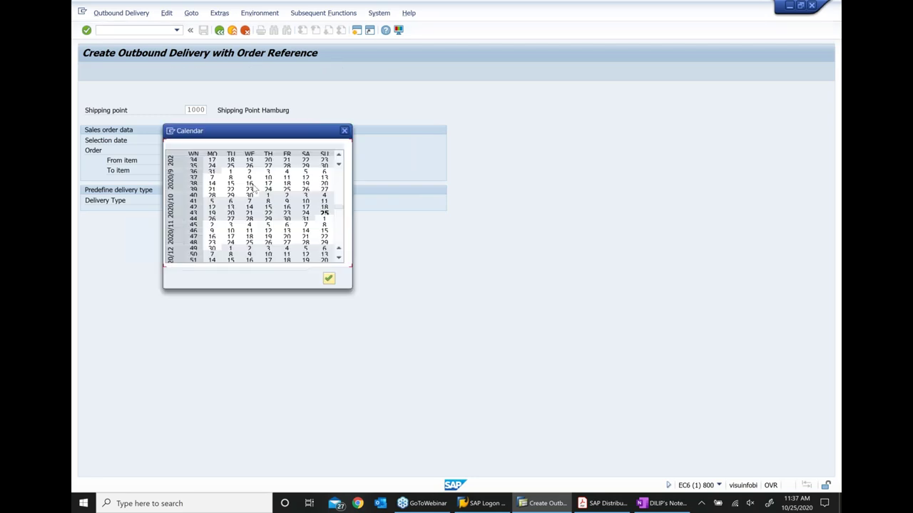
double_click(305, 224)
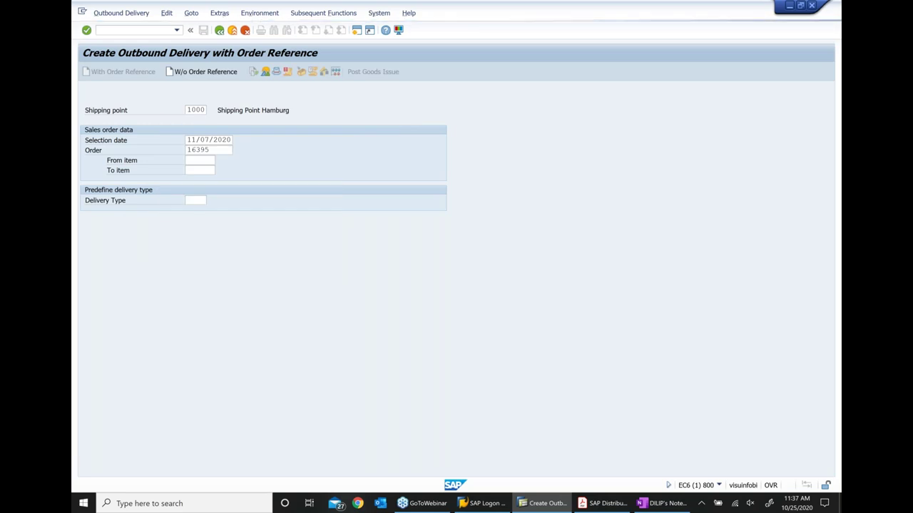
key("Return")
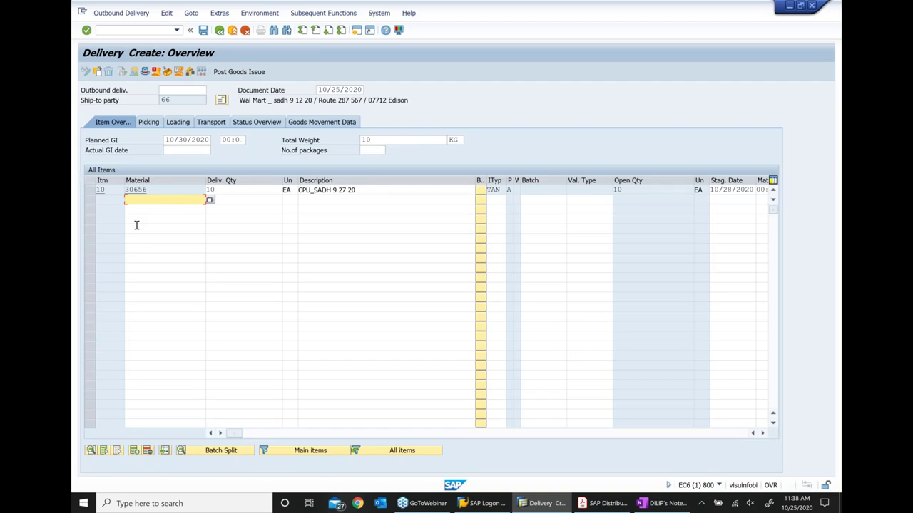
left_click(149, 123)
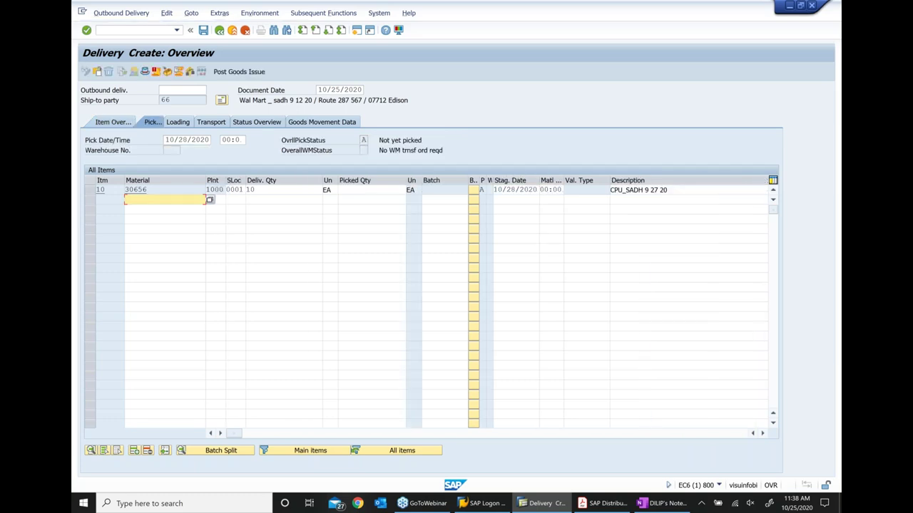
Enter picked quantity 10 for item 10 and view the delivery's transport data (10 KG)
left_click(370, 190)
type("10")
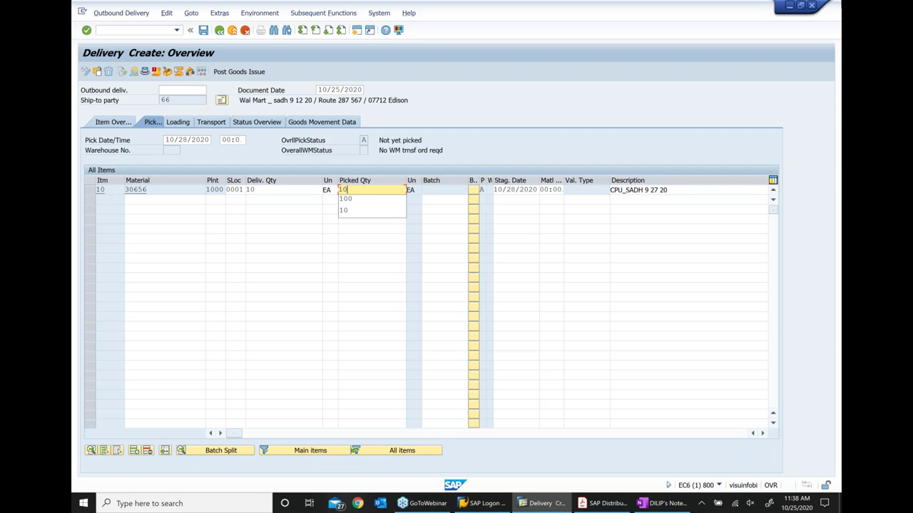
key("Return")
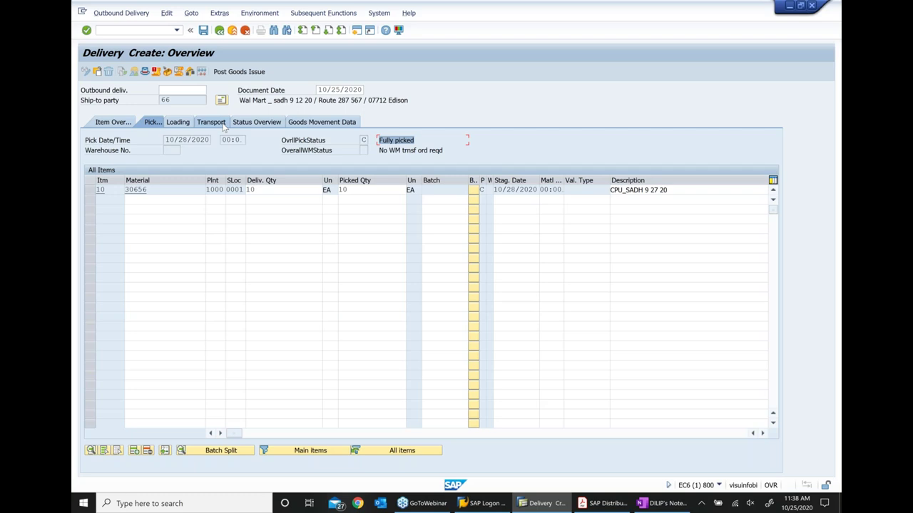
left_click(223, 126)
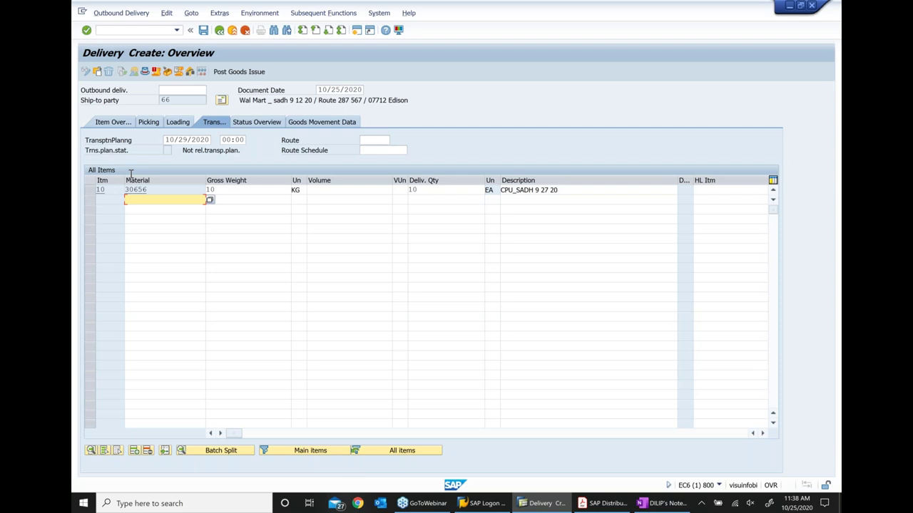
Assign route 000003 Eastern Route to the delivery so transport planning becomes open
left_click(97, 154)
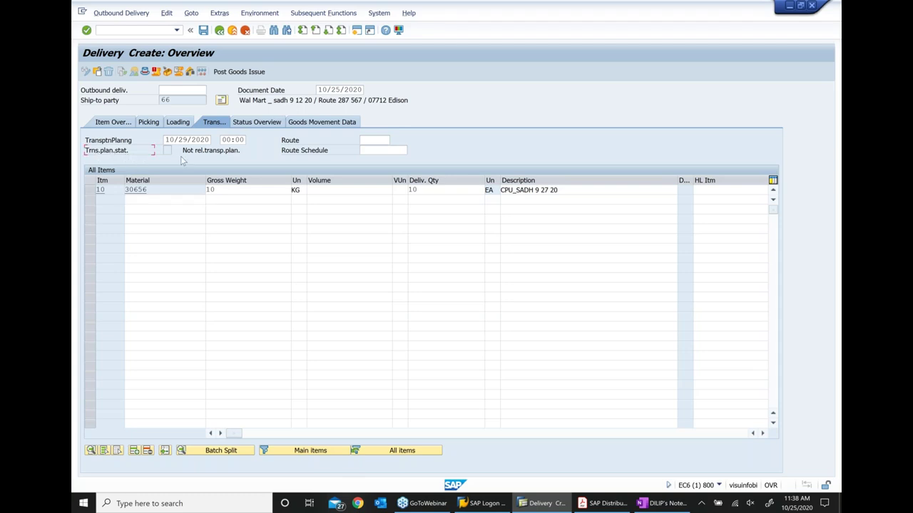
left_click_drag(171, 151, 235, 150)
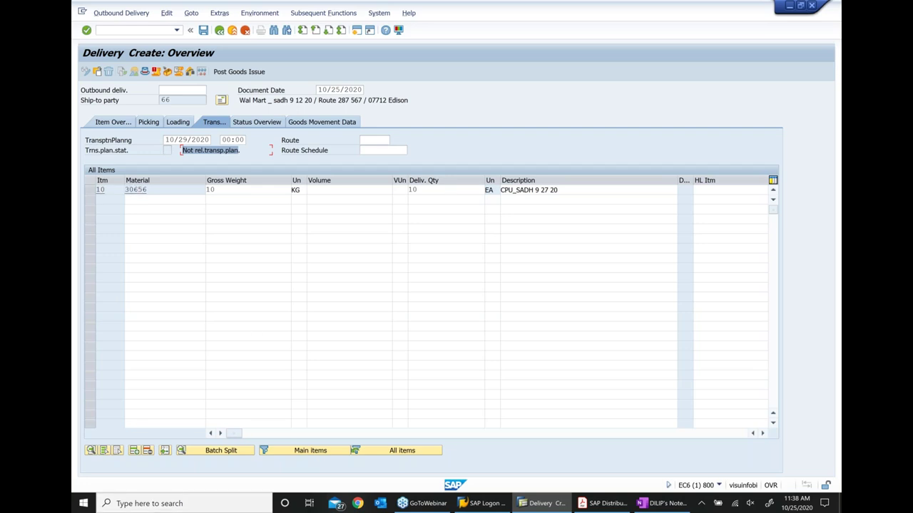
left_click(385, 143)
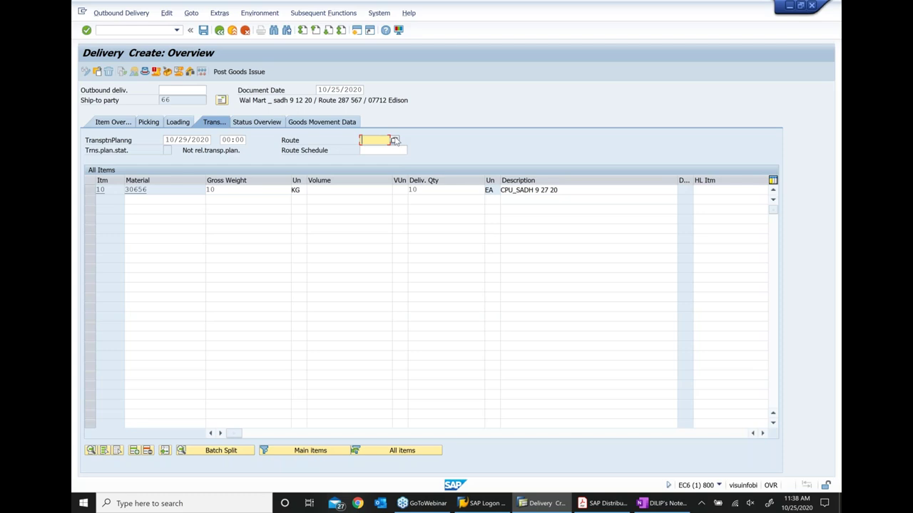
left_click(394, 140)
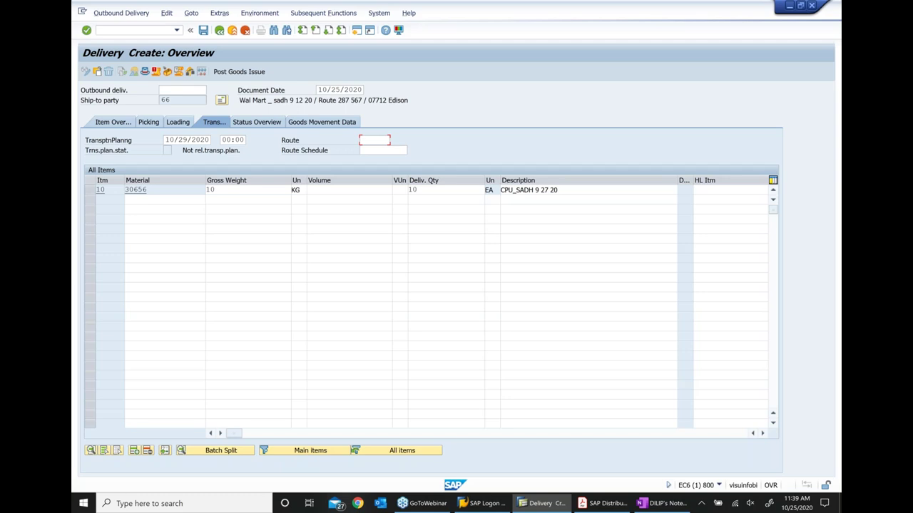
left_click(489, 190)
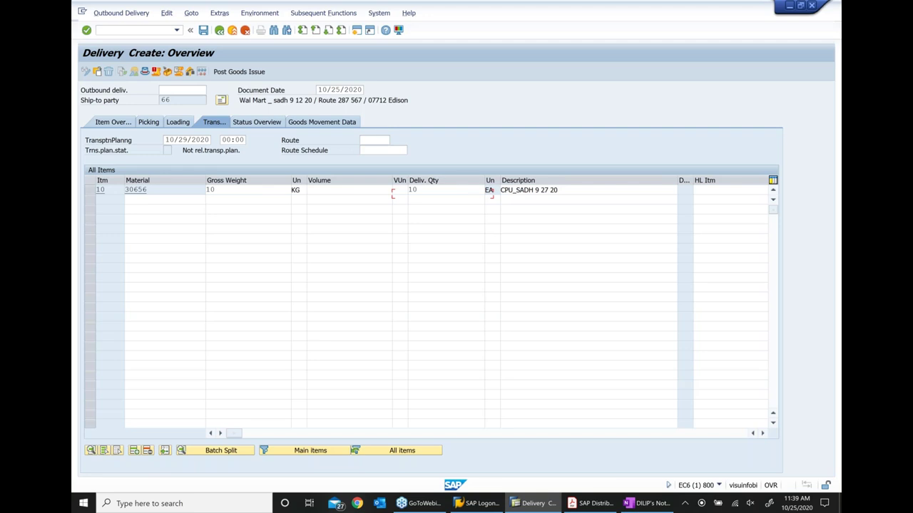
key("Return")
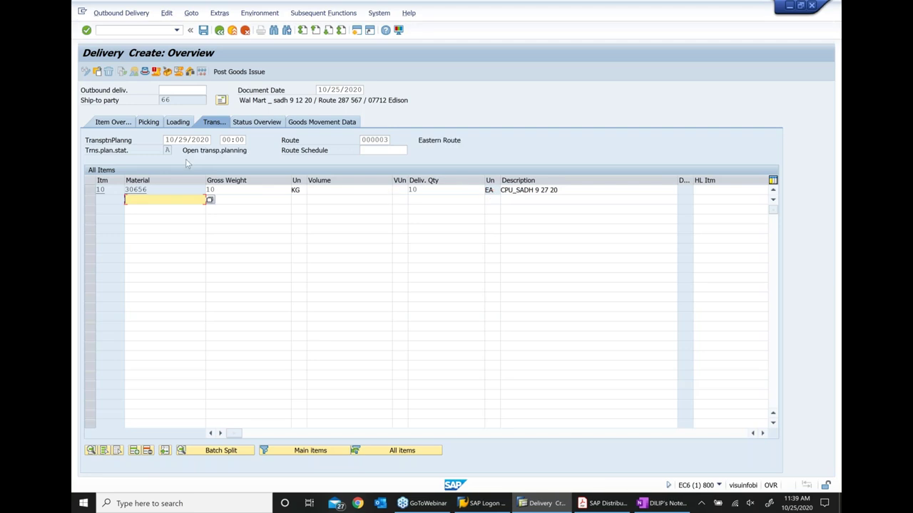
left_click(168, 150)
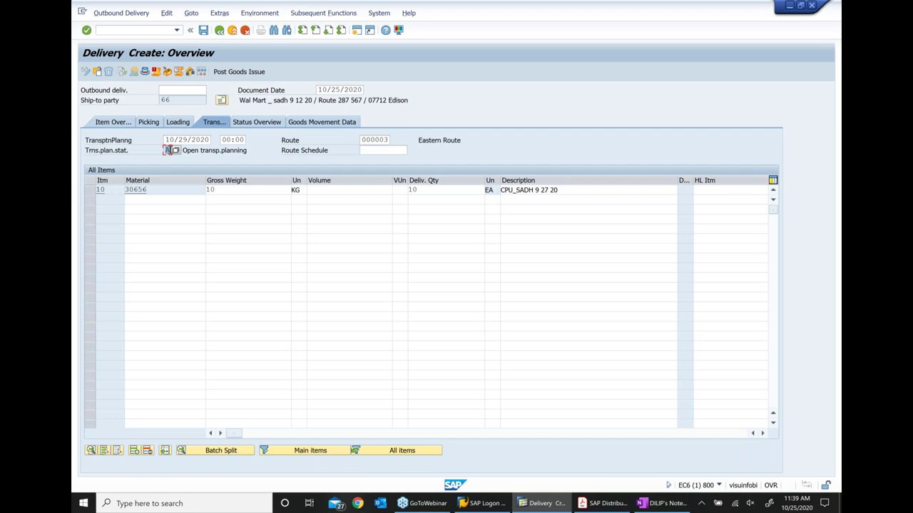
Save the outbound delivery as 80017360 and display it
left_click(203, 31)
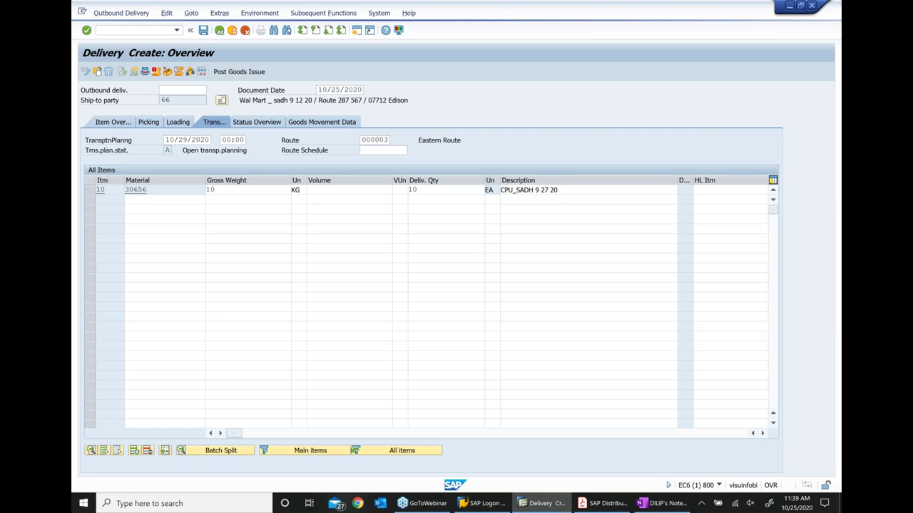
key("ctrl+s")
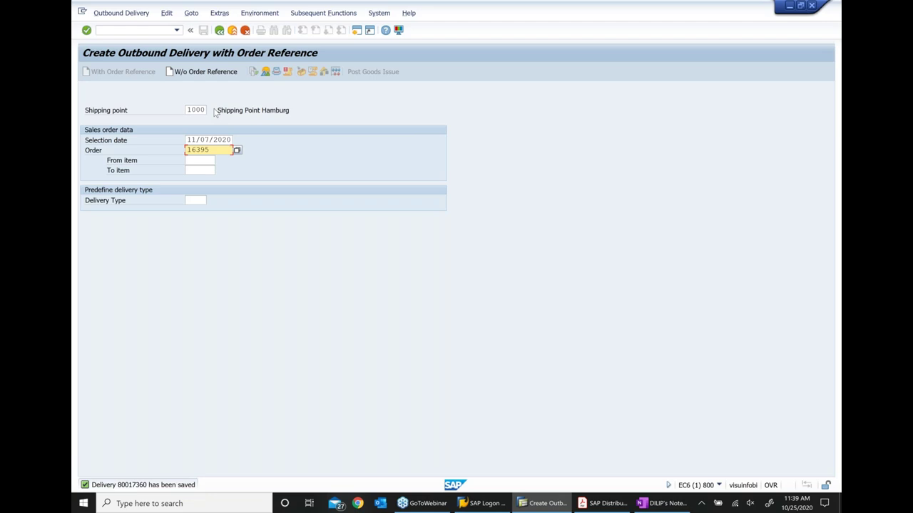
key("shift+F1")
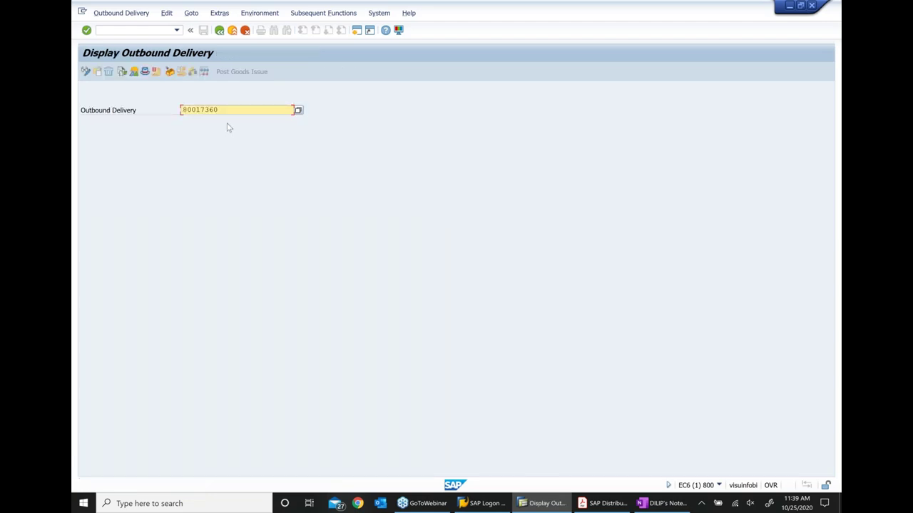
key("alt+Tab")
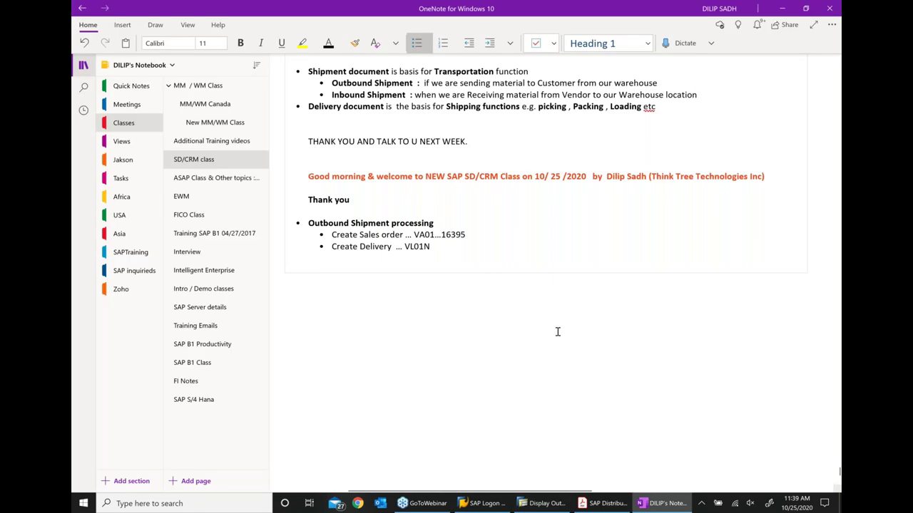
Paste delivery 80017360 into the notes and add a 'Create shipment docu .. VT01N' bullet
type("....")
type("80017360")
key("Return")
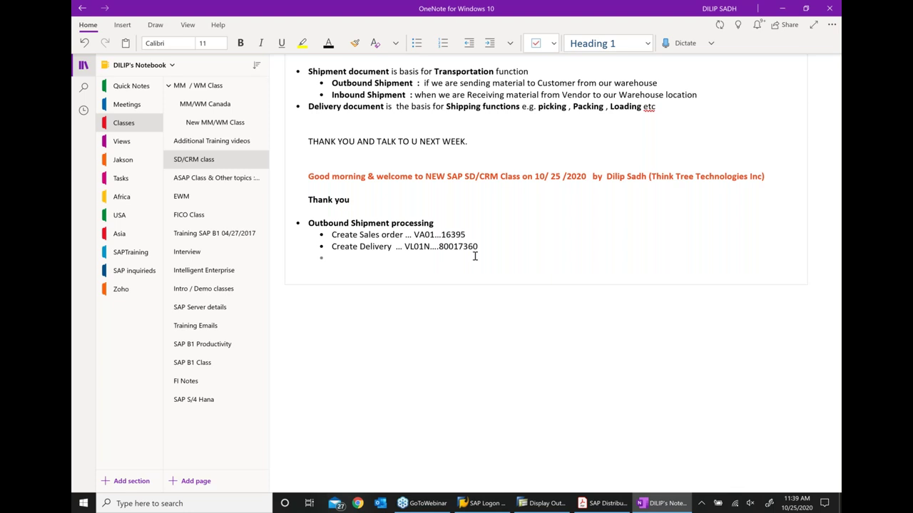
type("Cr")
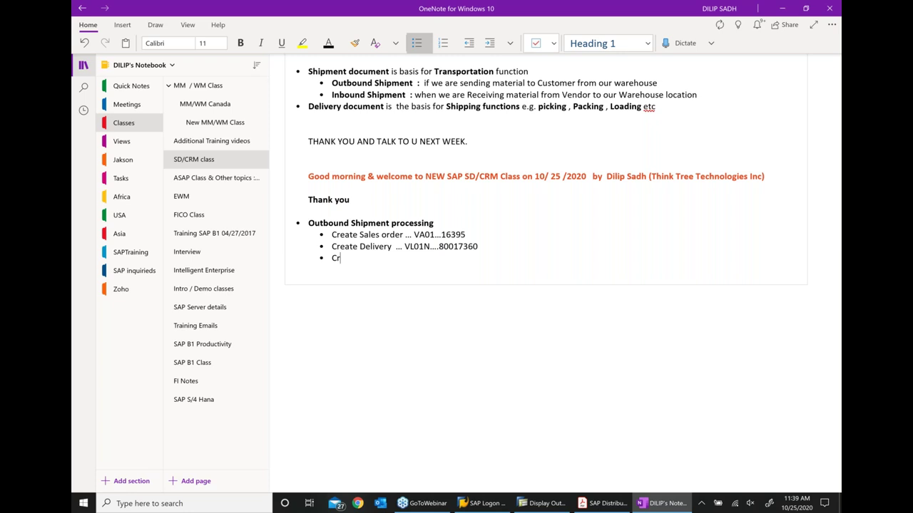
type("eate")
type("shipment docu ..")
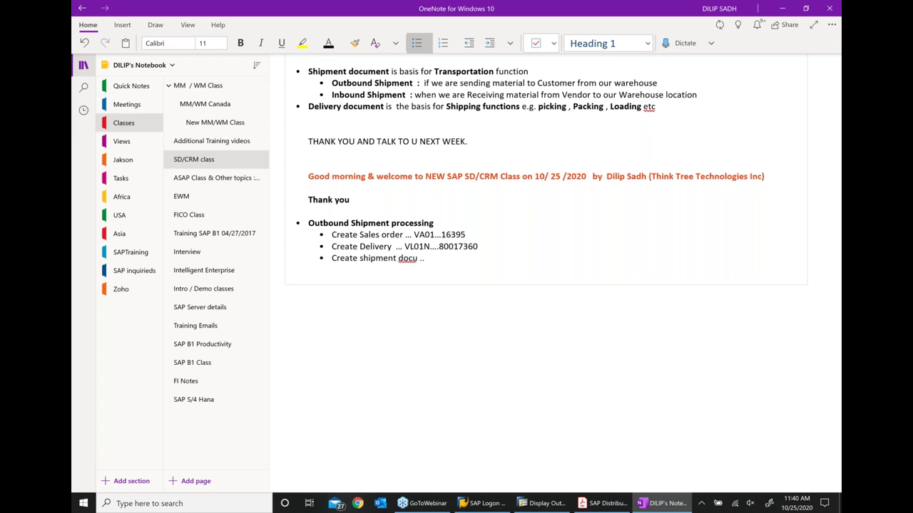
type(" VT01N")
Correct the third bullet to read 'Create shipment document .. VT01N'
left_click(426, 259)
key("Left")
key("Left")
key("Left")
key("Left")
type("ment")
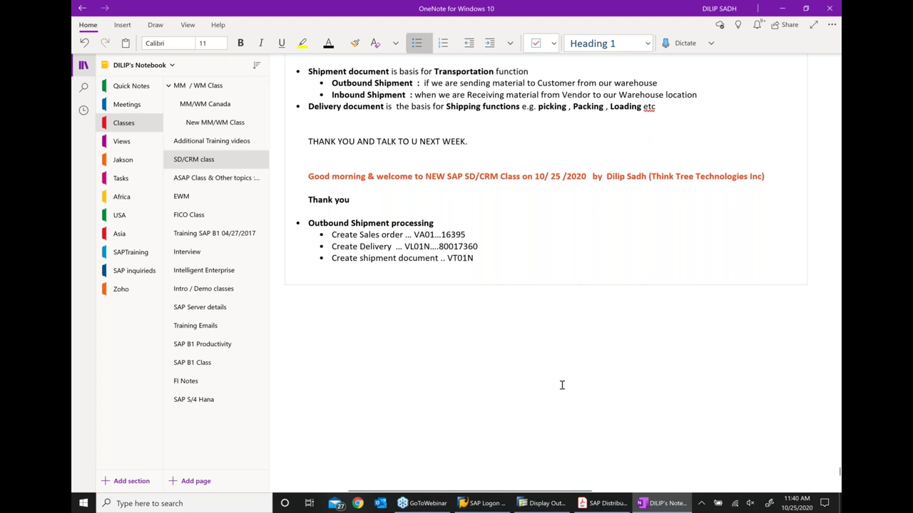
key("alt+Tab")
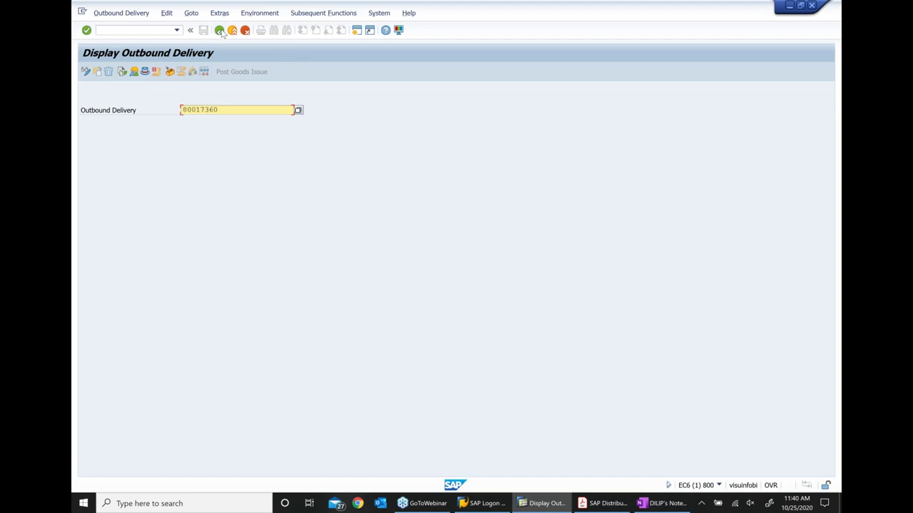
Leave the delivery display and launch VT01N single-document shipment creation from the Transportation menu
left_click(221, 31)
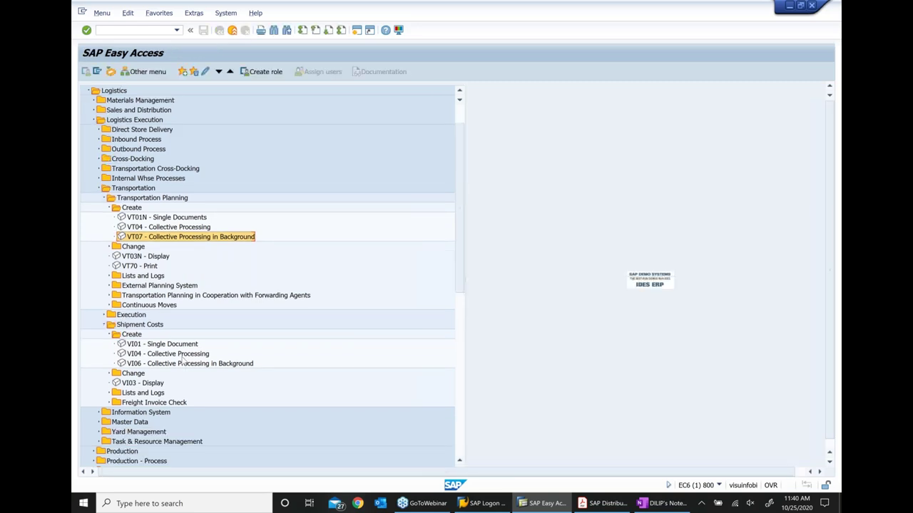
scroll(183, 362, "up", 1)
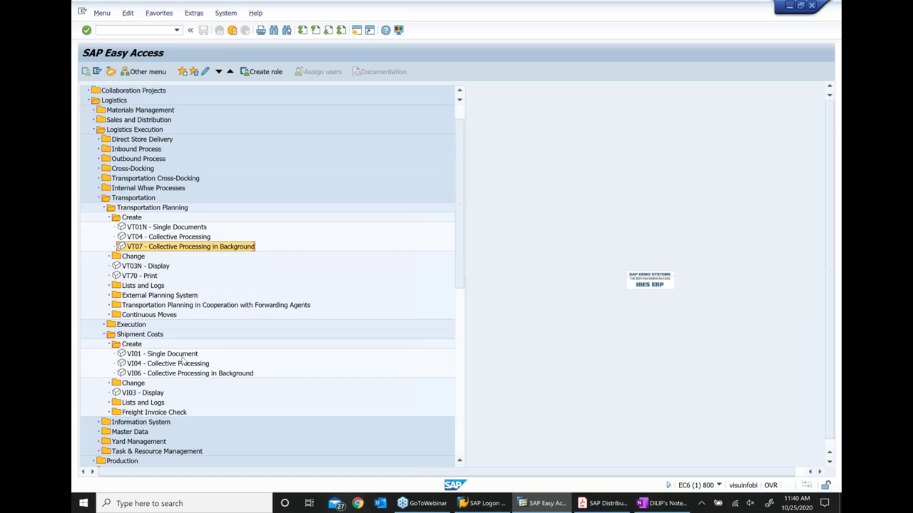
scroll(184, 361, "down", 1)
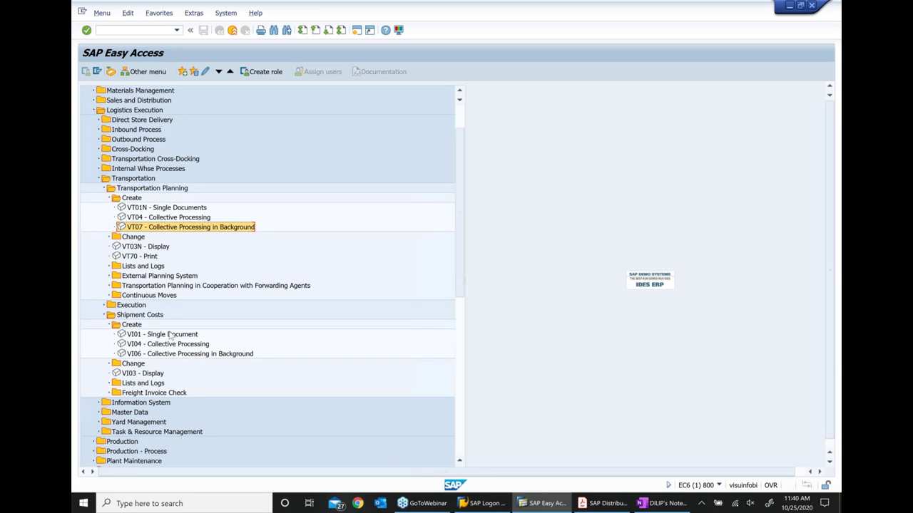
left_click(171, 207)
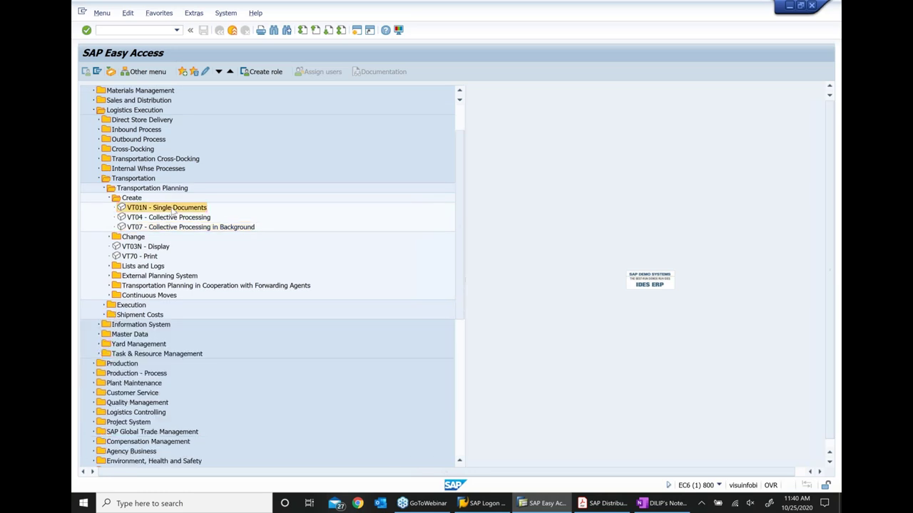
double_click(171, 208)
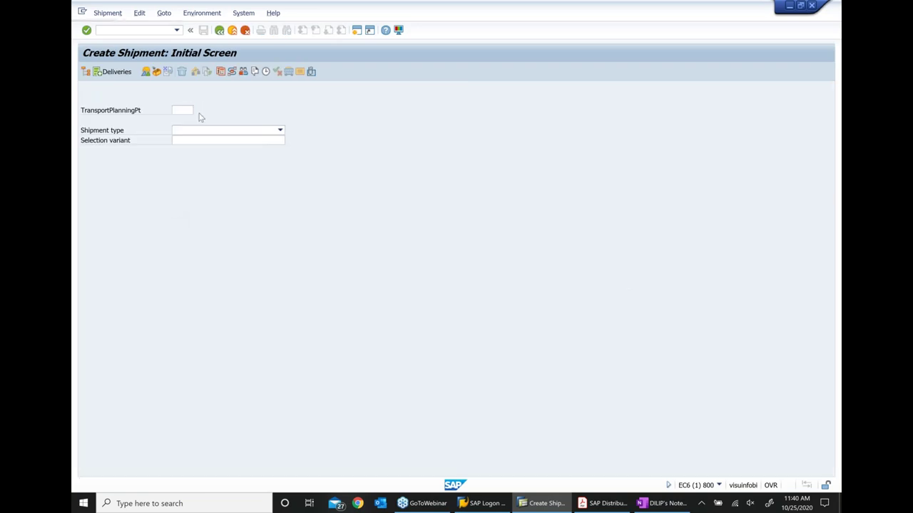
Check the transportation planning points and choose shipment type 0001 Indiv.Shipmt - Road
key("F4")
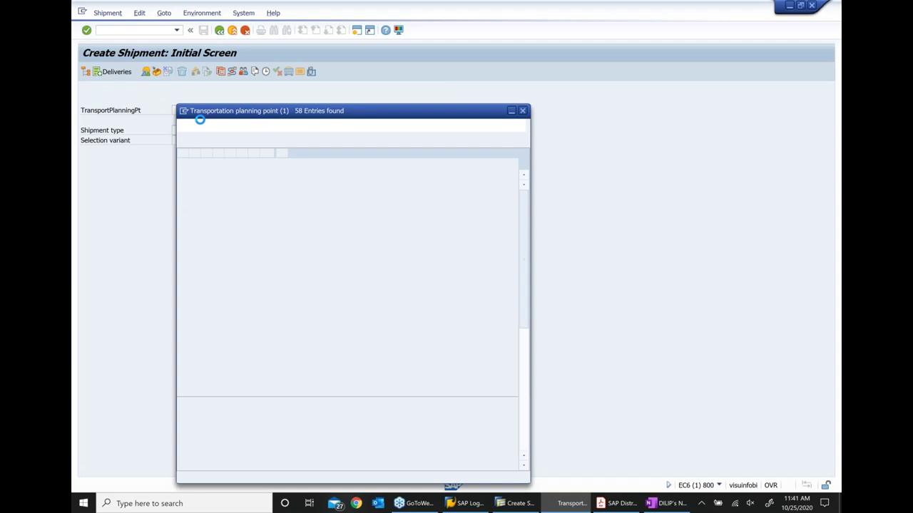
key("Escape")
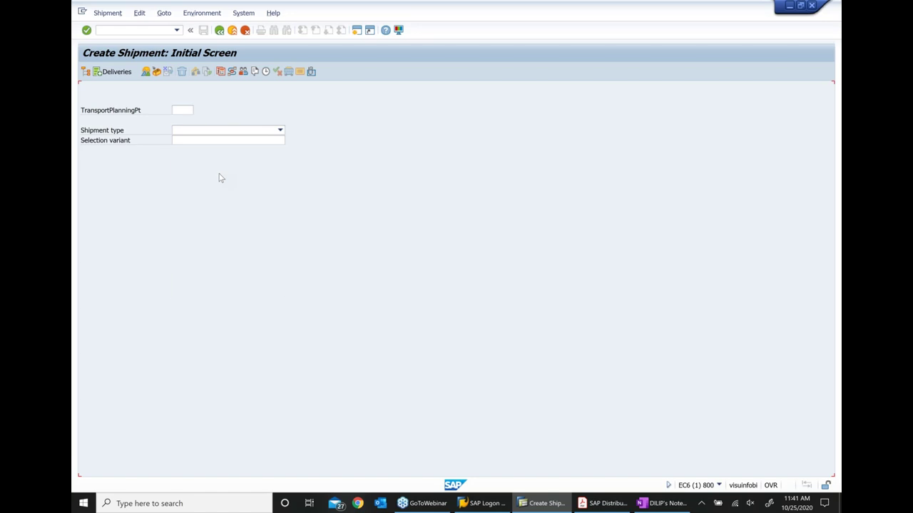
left_click(211, 214)
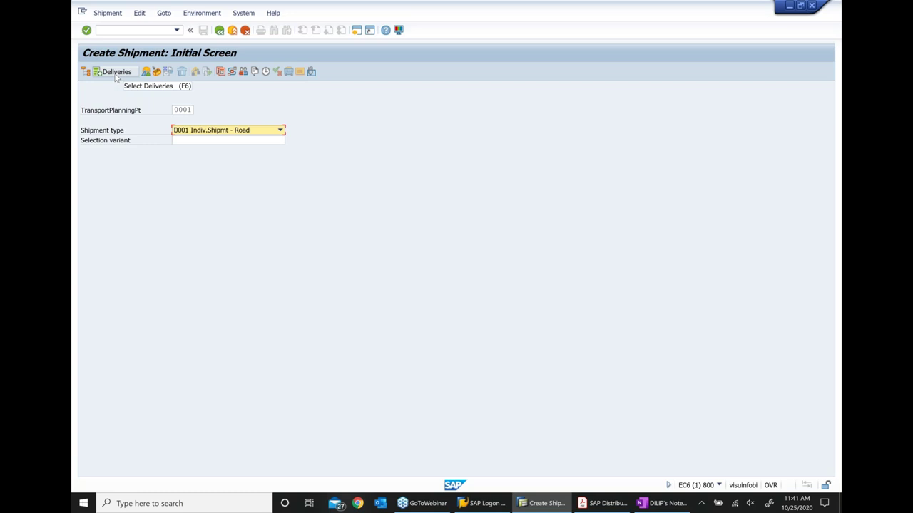
Select outbound delivery 80017360 into shipment $0001 through the delivery selection criteria
left_click(115, 74)
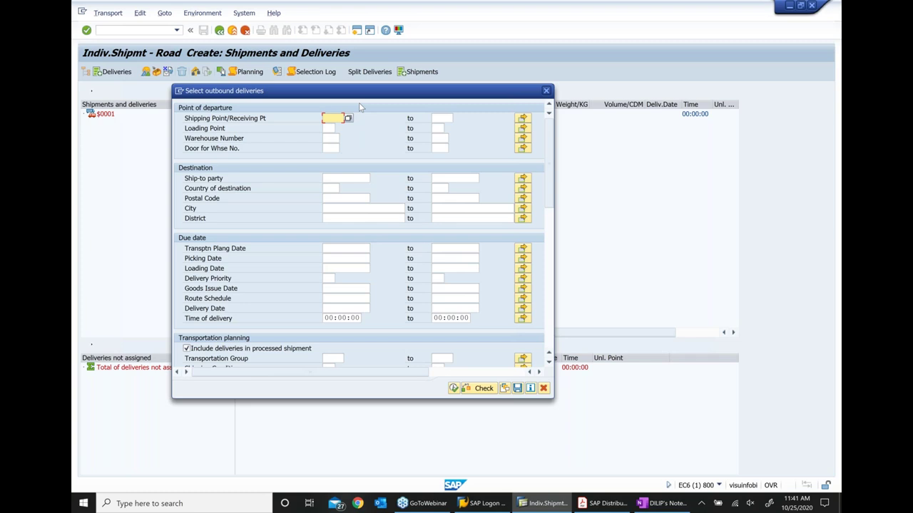
scroll(444, 303, "down", 8)
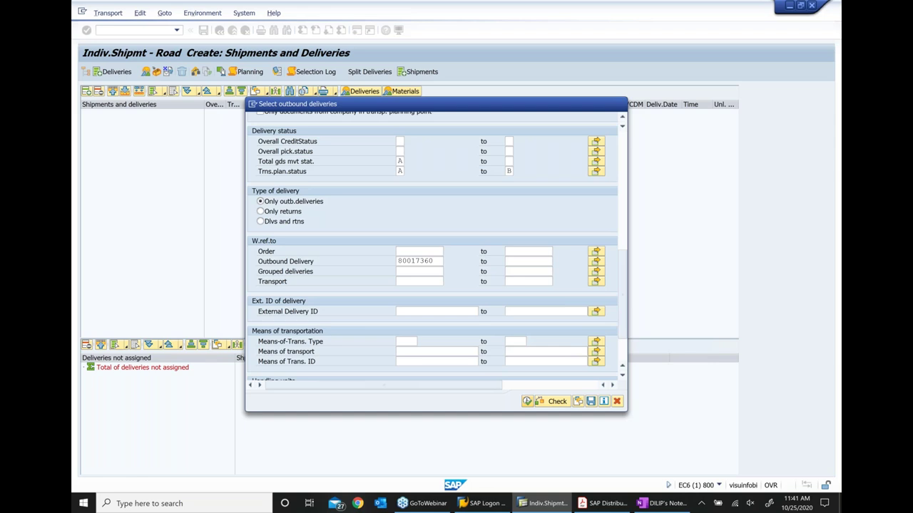
key("F8")
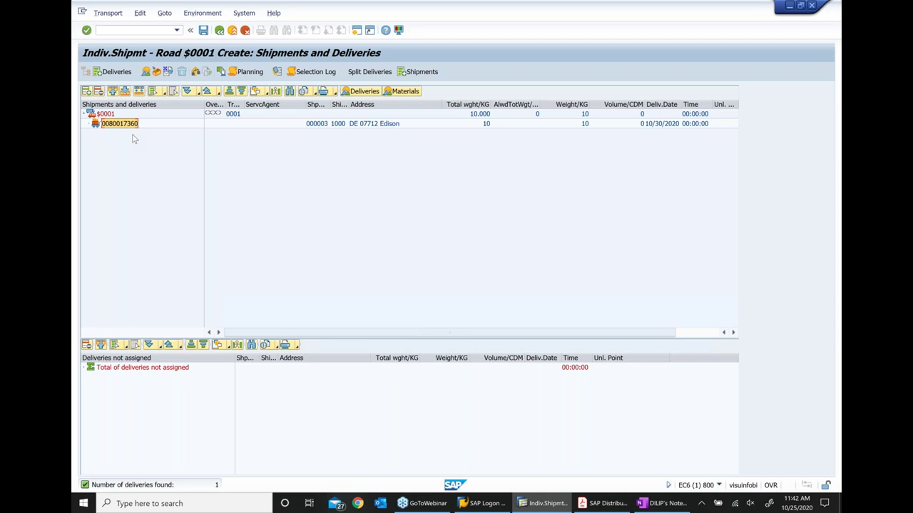
Read slide 64 on shipment status in the training PDF, then return to SAP
key("alt+Tab")
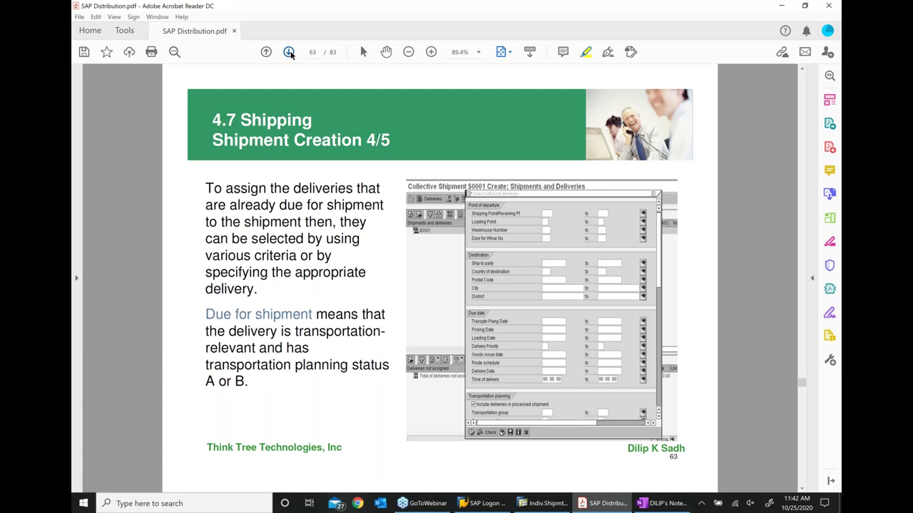
left_click(289, 53)
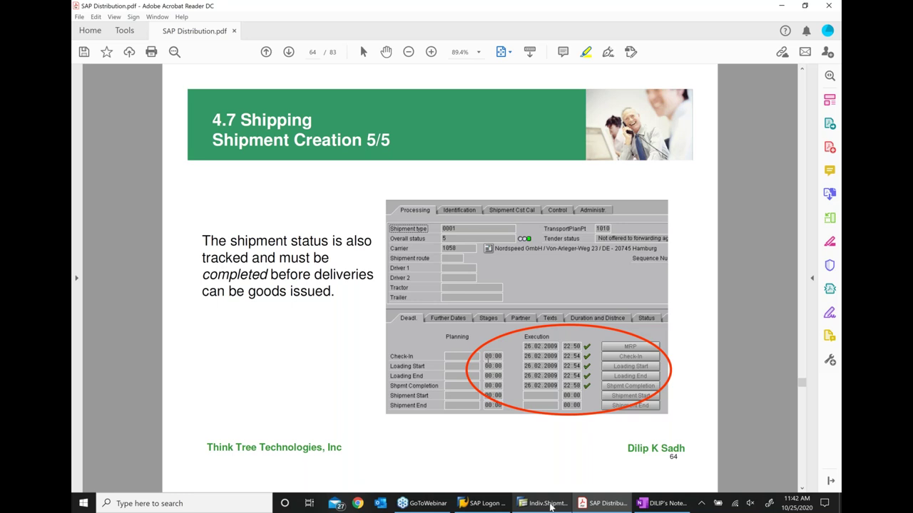
left_click(547, 503)
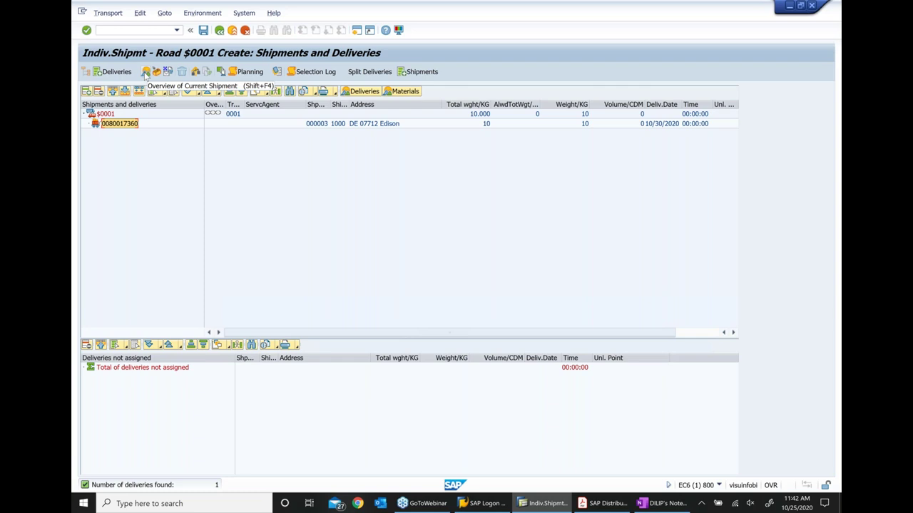
key("alt+Tab")
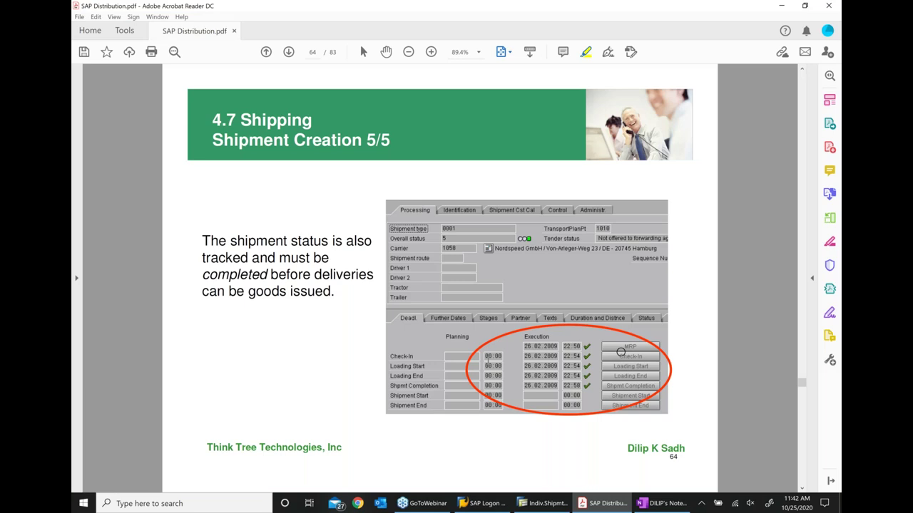
key("alt+Tab")
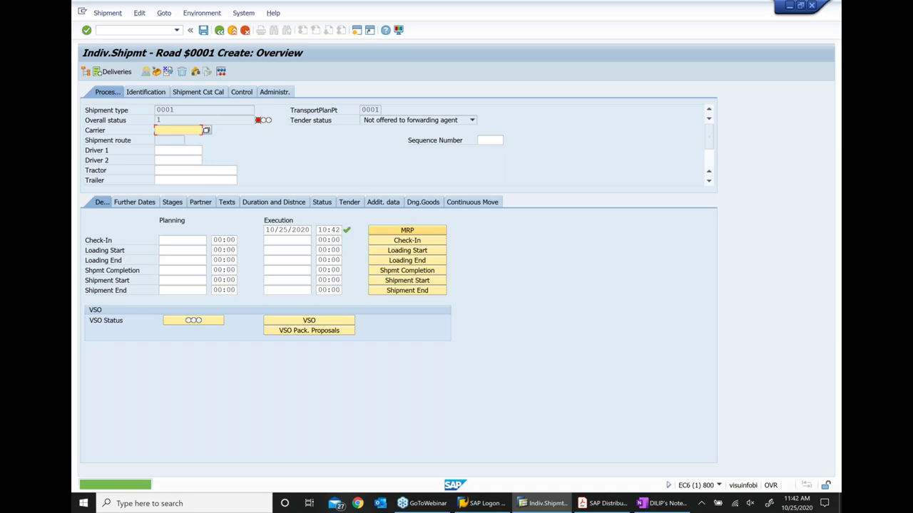
Record check-in, loading start, loading end and shipment completion for shipment $0001
left_click(407, 241)
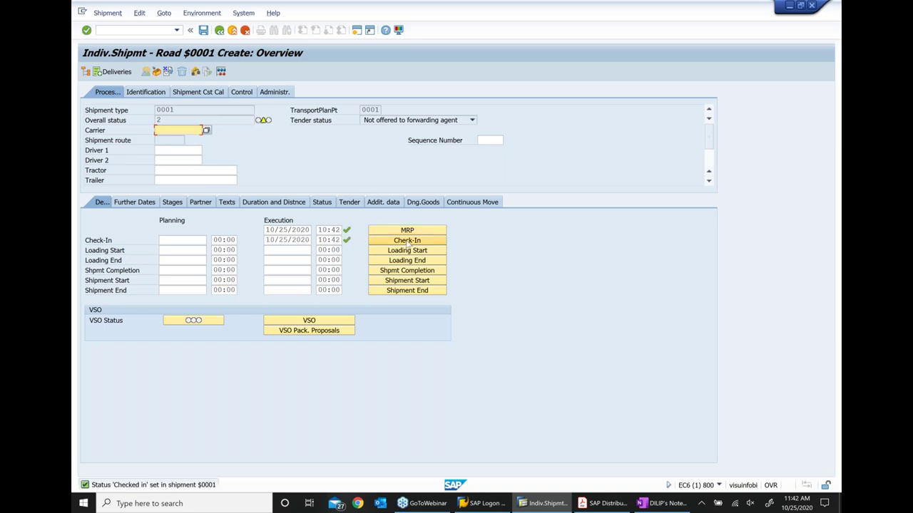
left_click(407, 250)
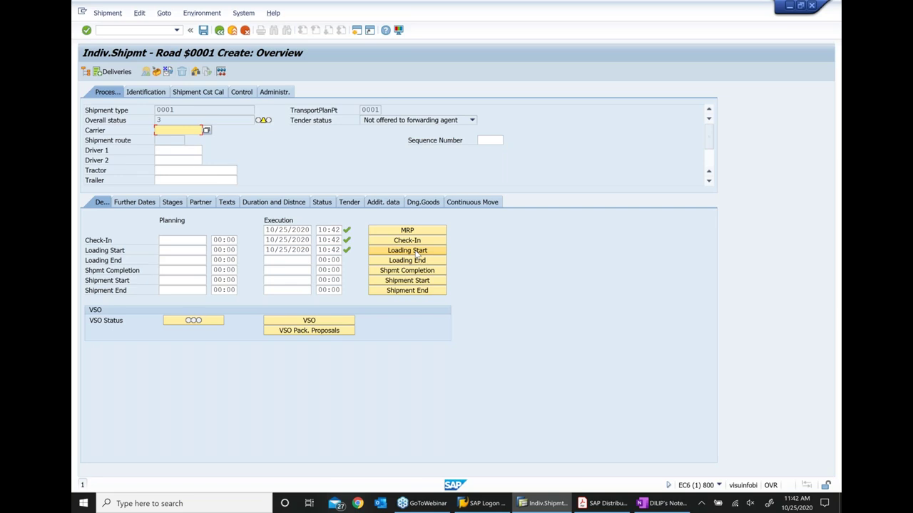
left_click(407, 260)
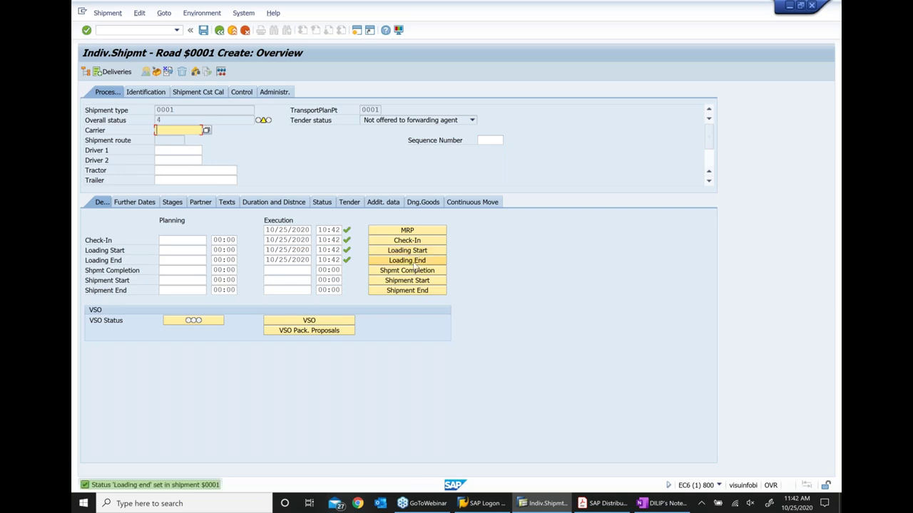
left_click(411, 270)
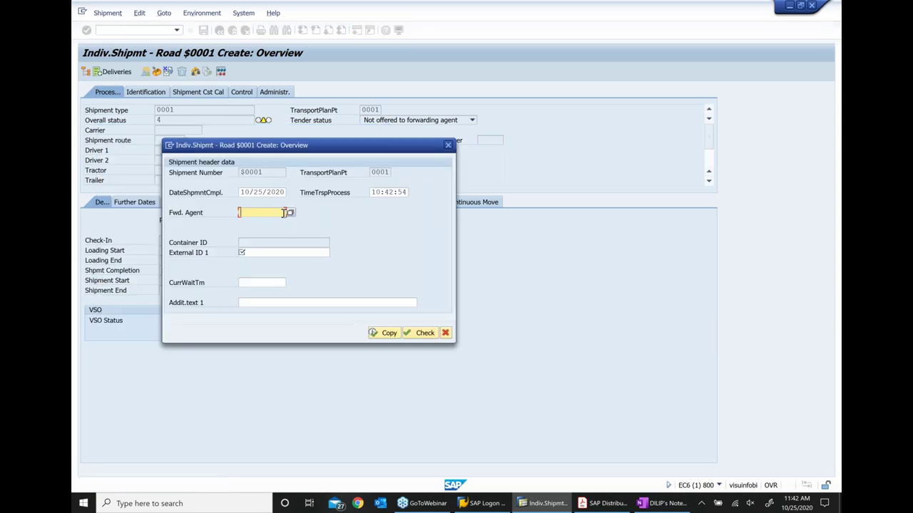
Complete shipment $0001 with forwarding agent 1472 and External ID 'small truck', recording start and end
left_click(288, 213)
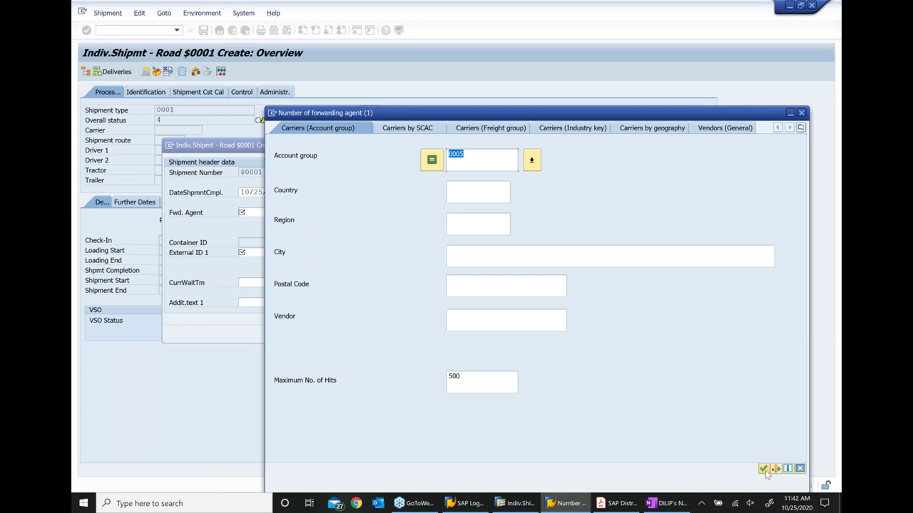
left_click(763, 468)
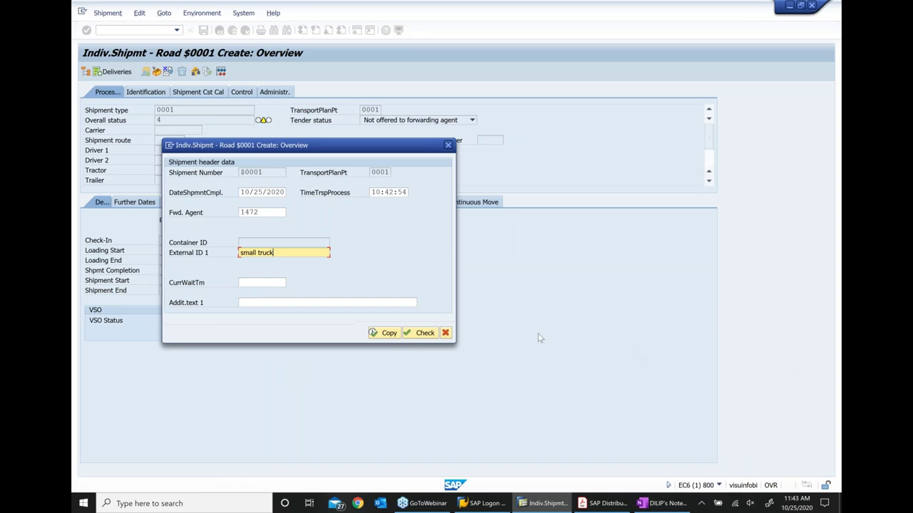
left_click(391, 335)
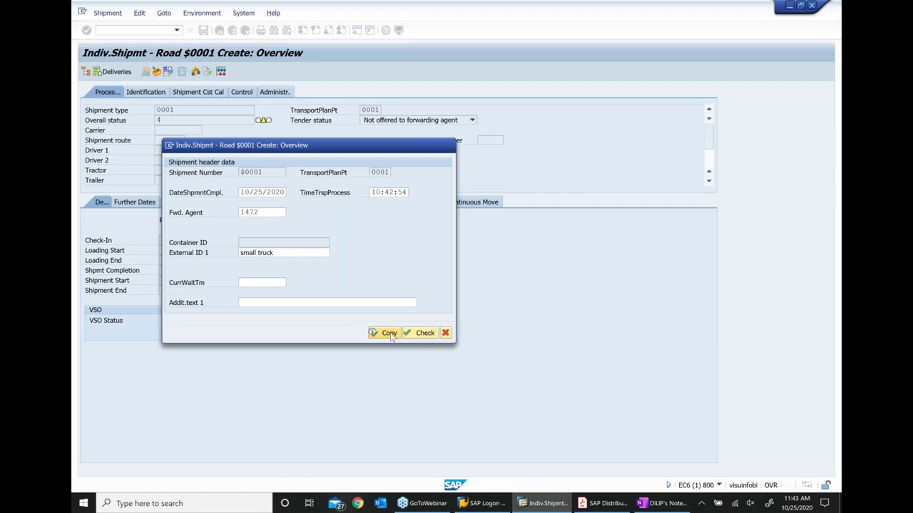
left_click(389, 333)
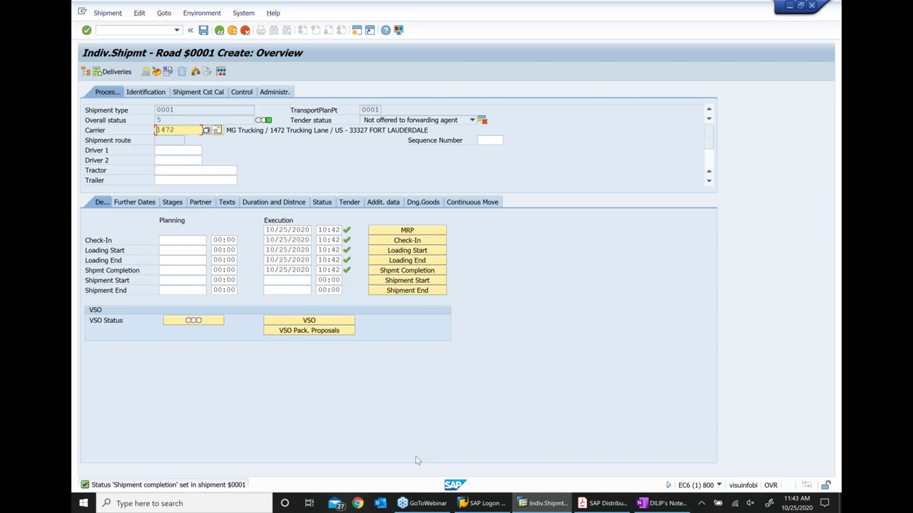
left_click(403, 291)
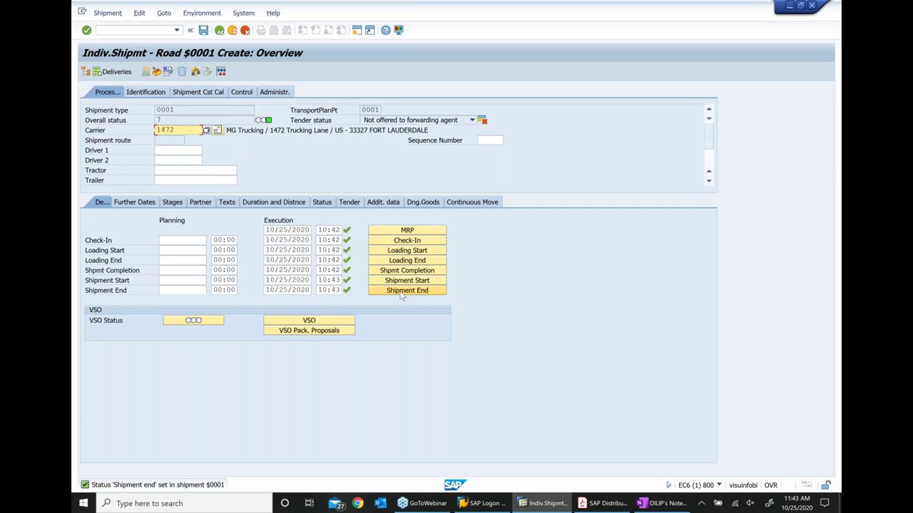
key("alt+Tab")
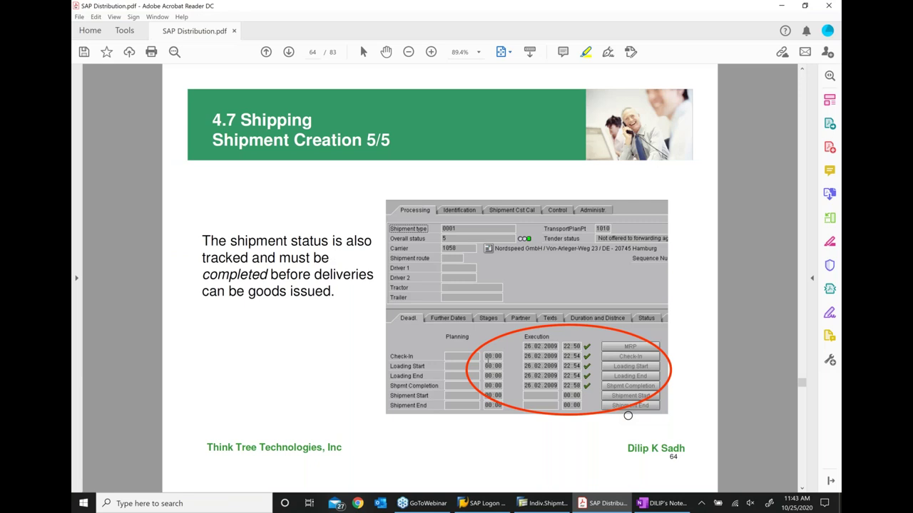
Scroll to slide 65, Exercise 4.7.1: Shipment Processing, then return to SAP
scroll(326, 214, "down", 1)
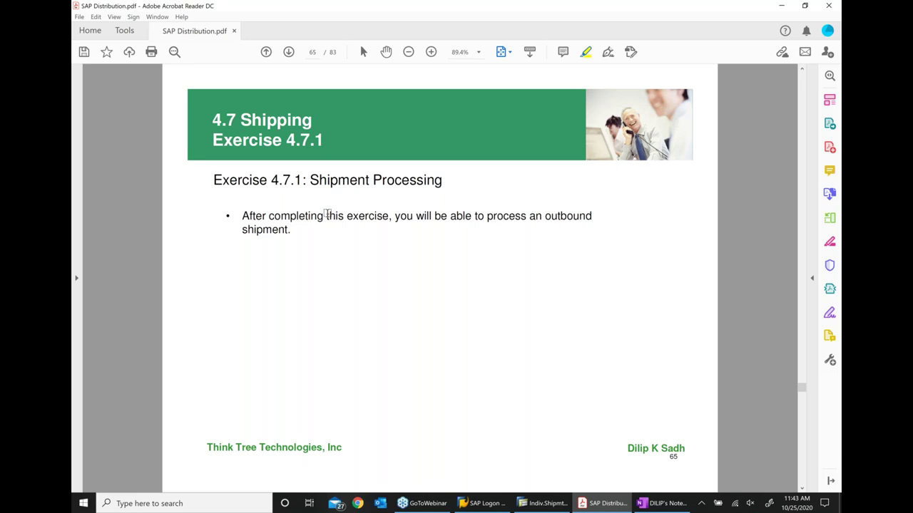
key("alt+Tab")
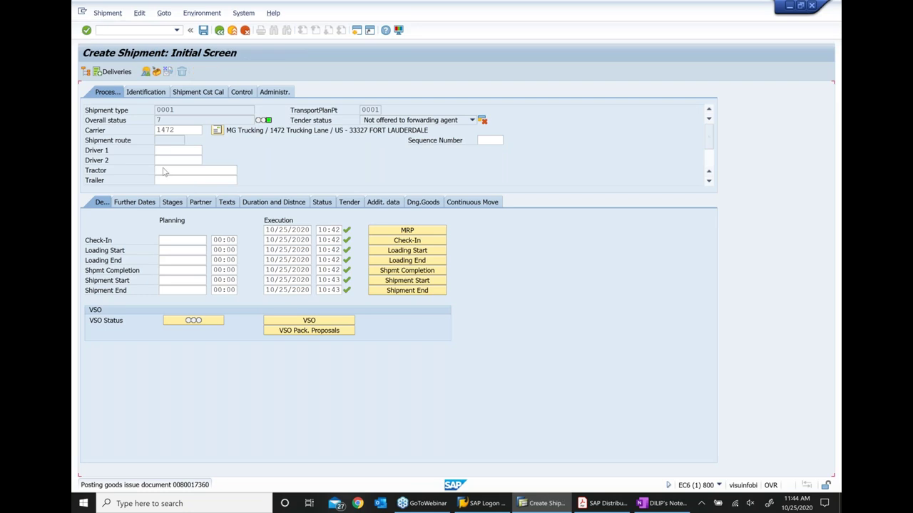
Open shipment 1435 in Change Shipment, then bring the OneNote class notes forward
left_click(108, 13)
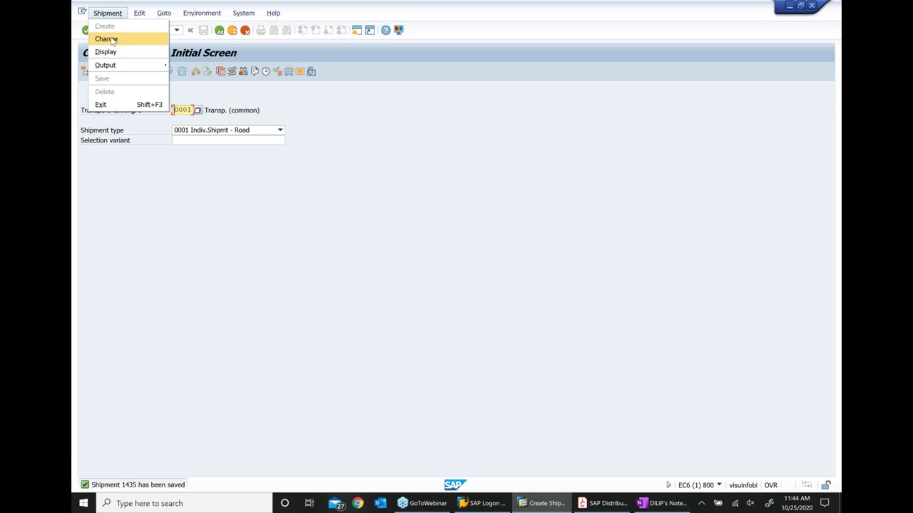
left_click(107, 39)
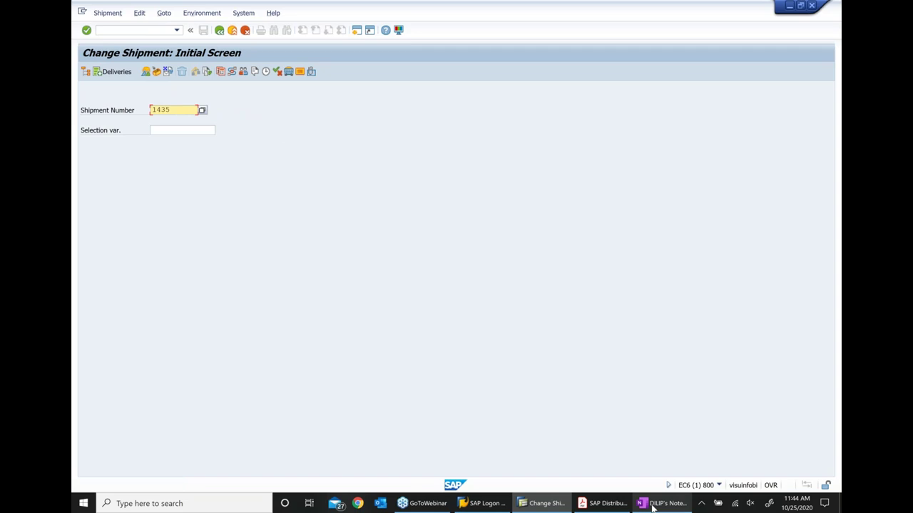
left_click(652, 508)
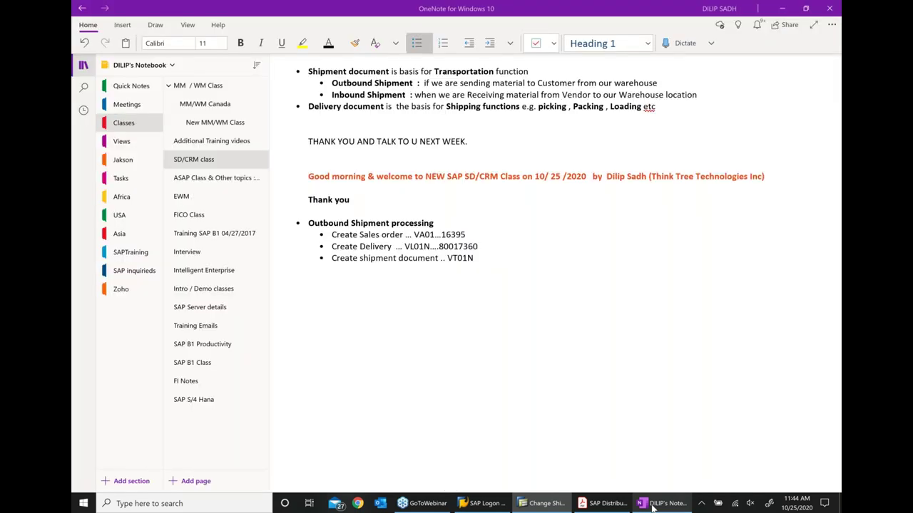
Append '..' and shipment number 1435 after VT01N in the outbound notes, then return to SAP
left_click(502, 259)
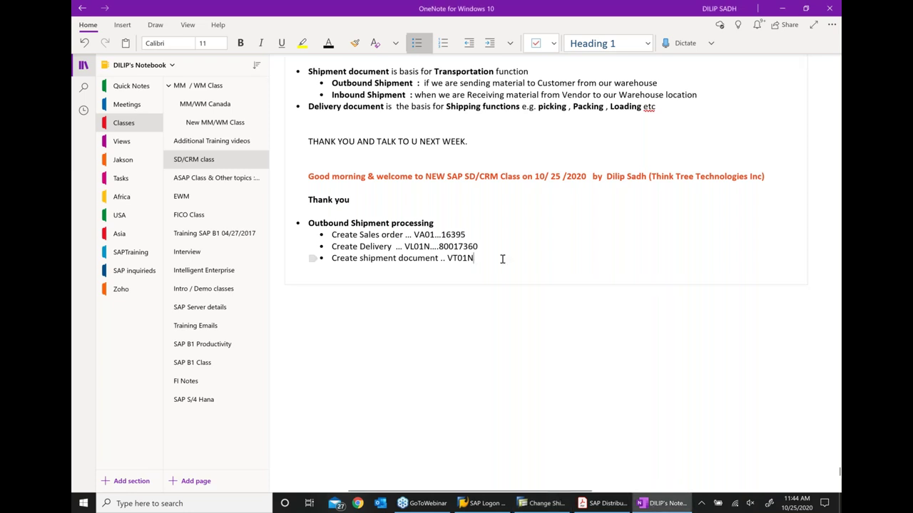
type("..")
key("ctrl+v")
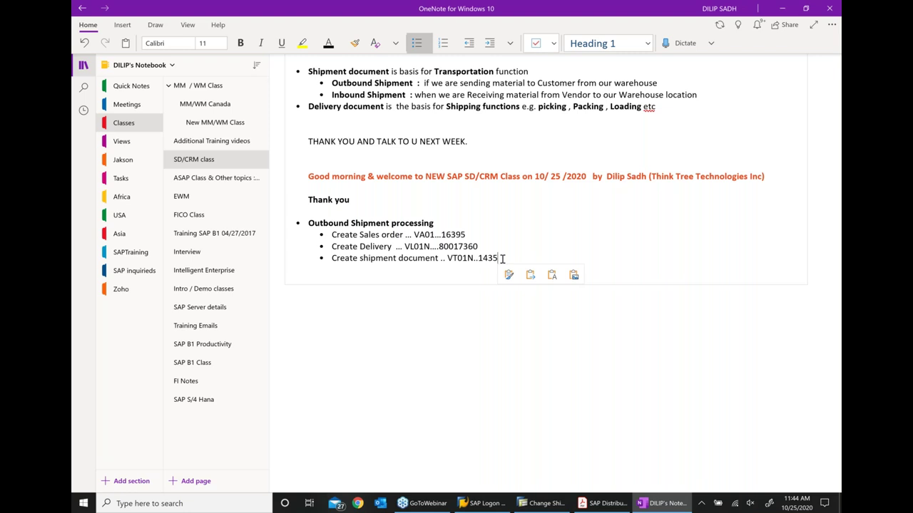
key("alt+Tab")
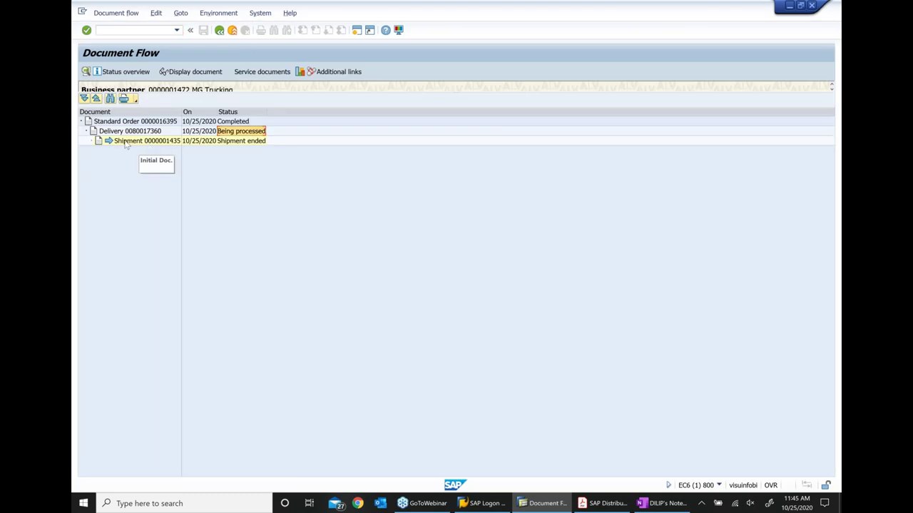
Check shipment 1435's document flow and overview, exit without saving, and return to OneNote
left_click(241, 141)
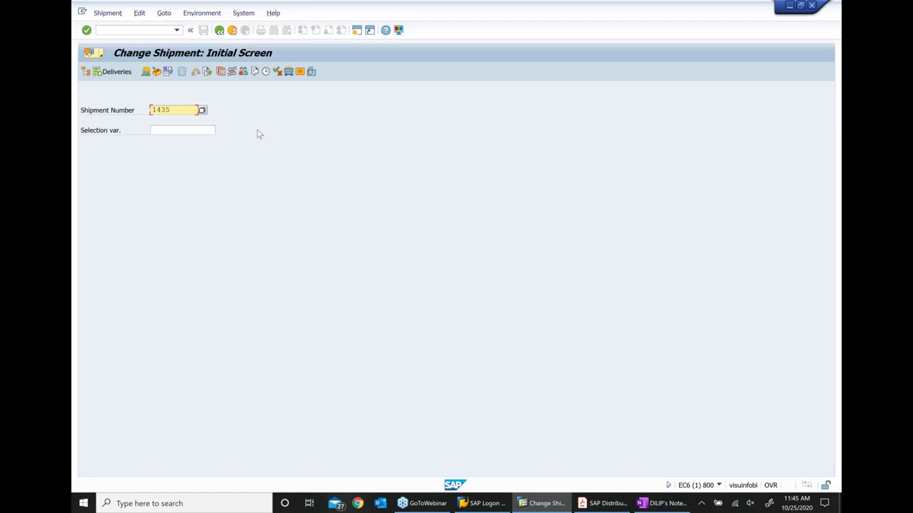
key("Return")
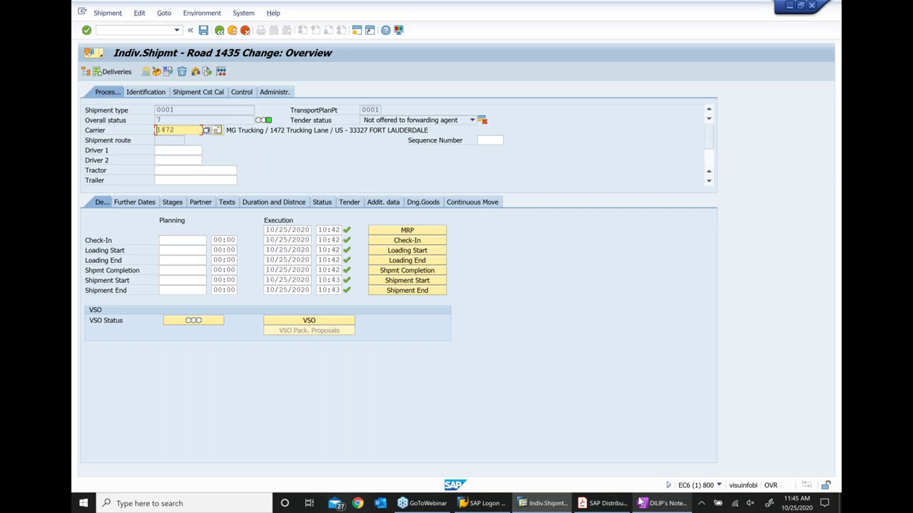
left_click(402, 468)
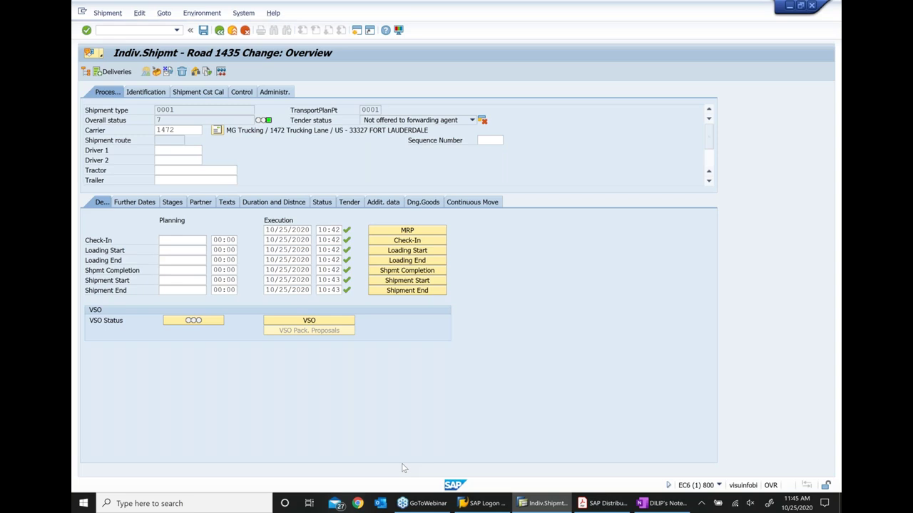
key("F3")
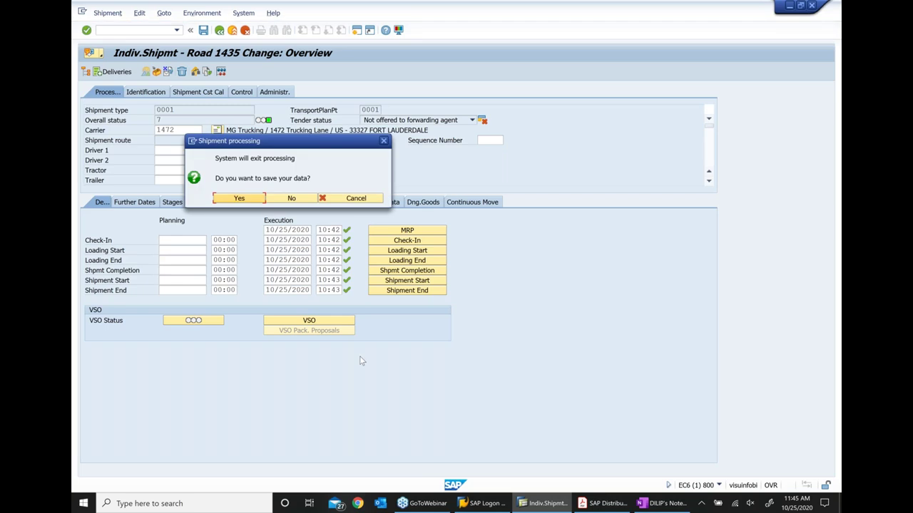
left_click(295, 200)
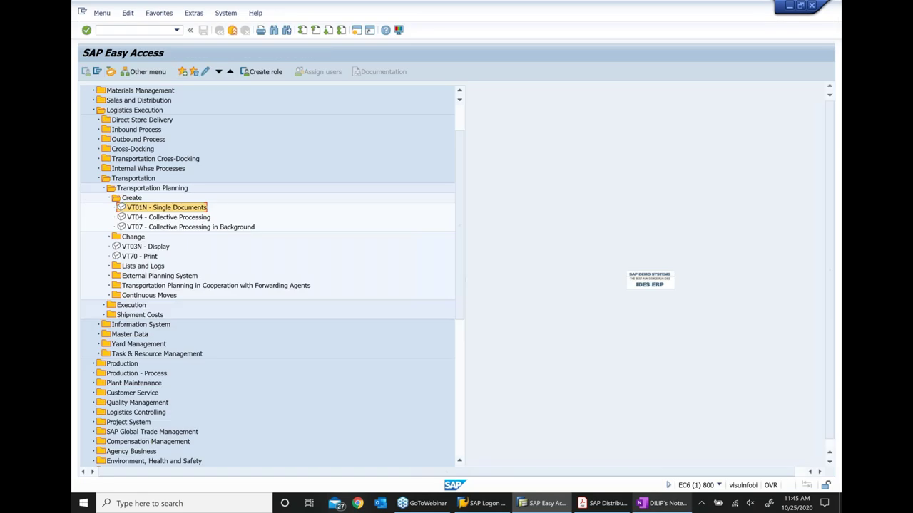
left_click(660, 503)
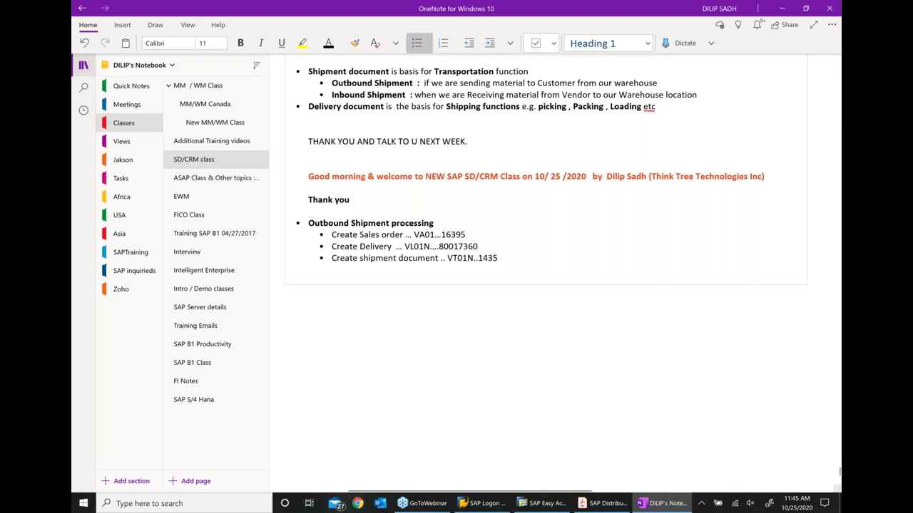
Start a bulleted 'Inbound shipmenet processing' heading with an indented 'Create Purchase order' bullet
key("Return")
key("Return")
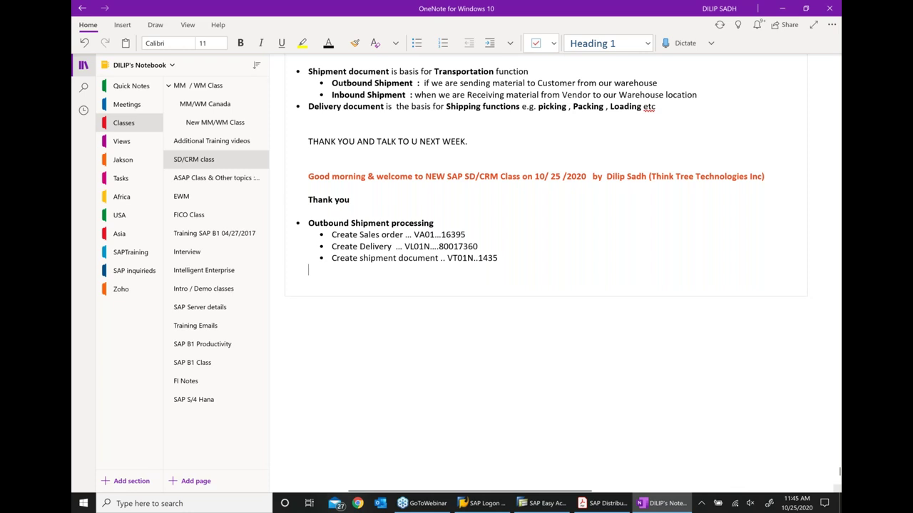
key("Return")
key("ctrl+period")
type("Inb")
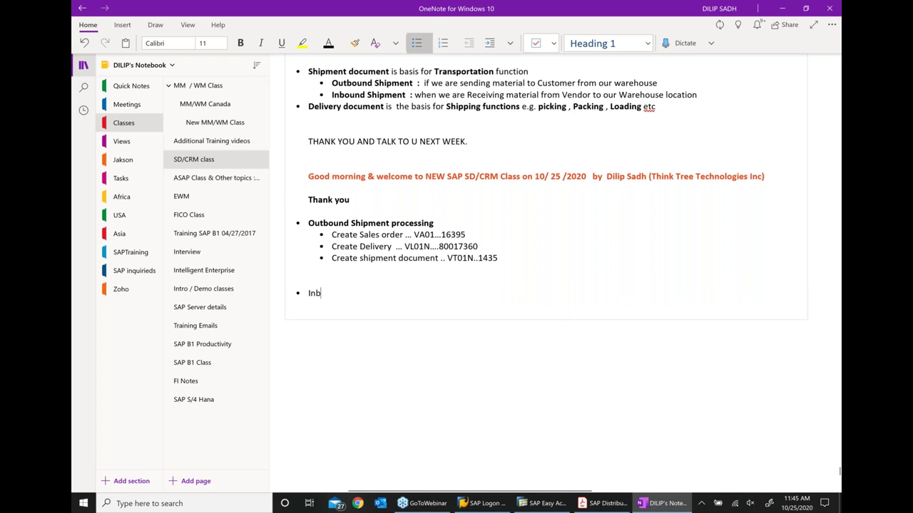
type("ound ship")
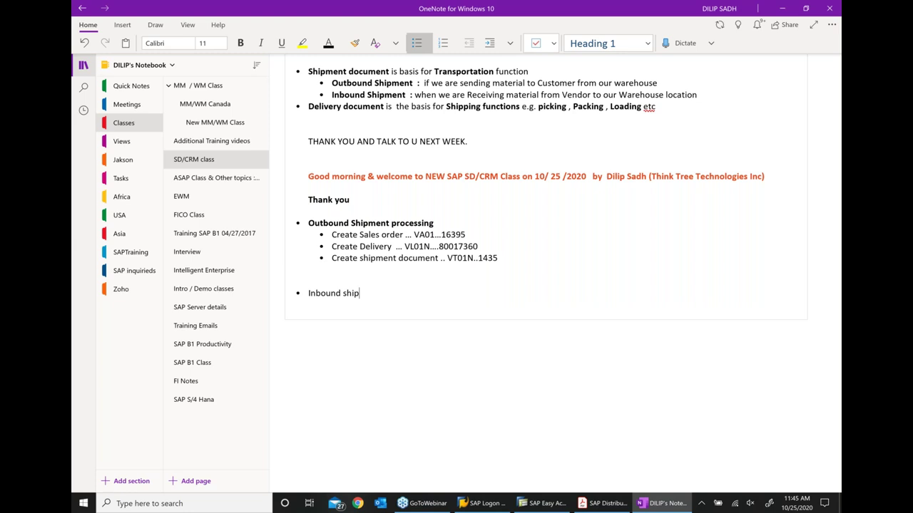
type("menet processing")
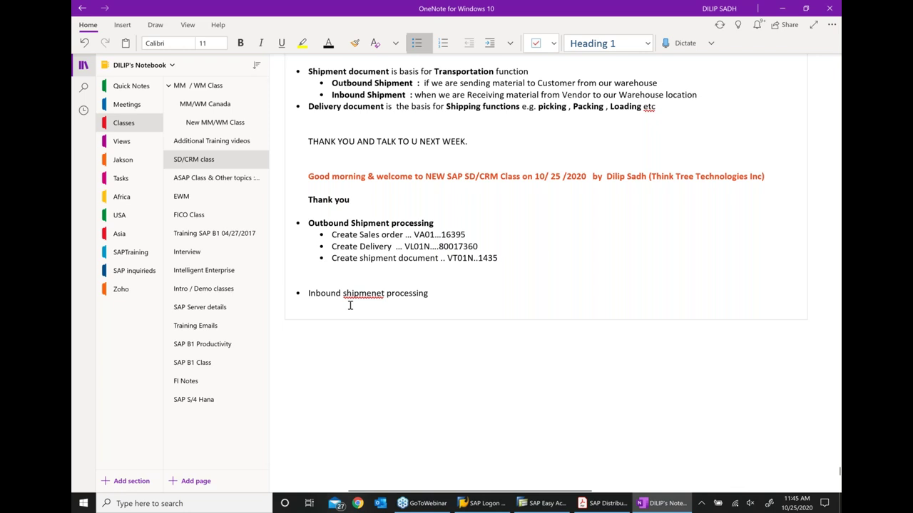
key("Return")
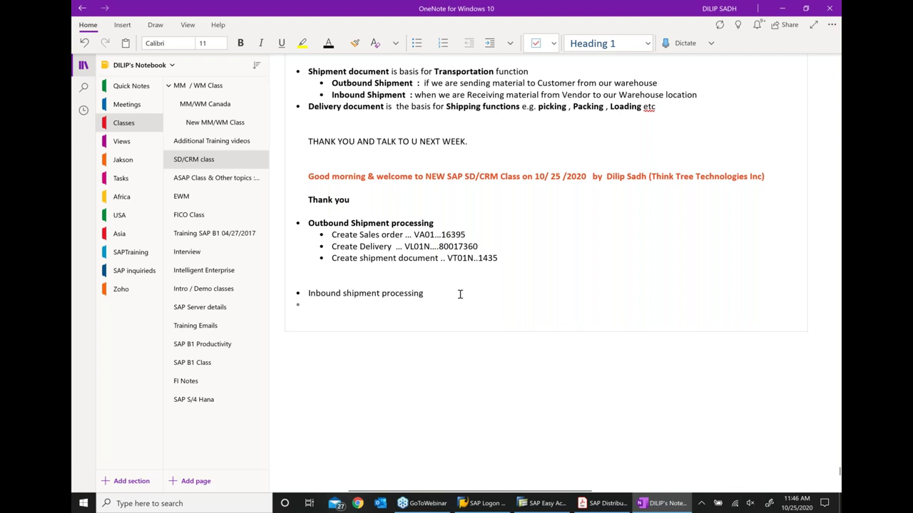
left_click(490, 41)
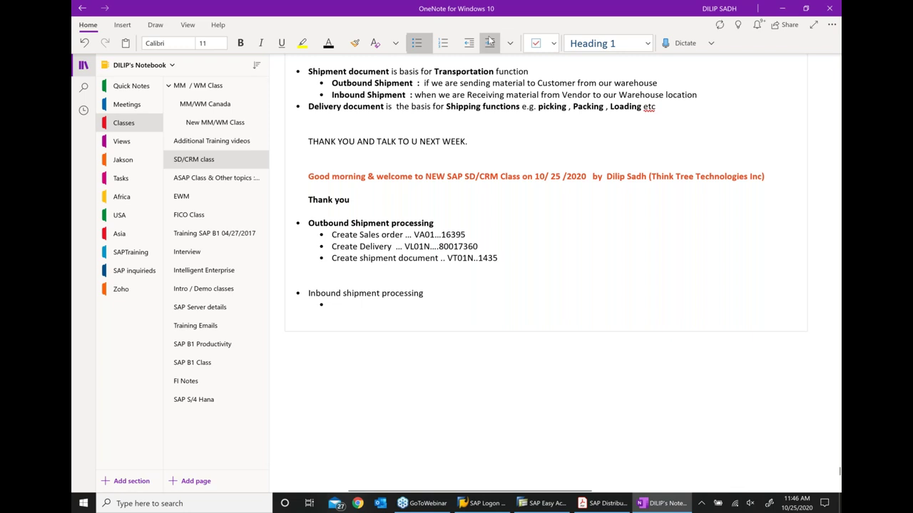
type("Create Purchas")
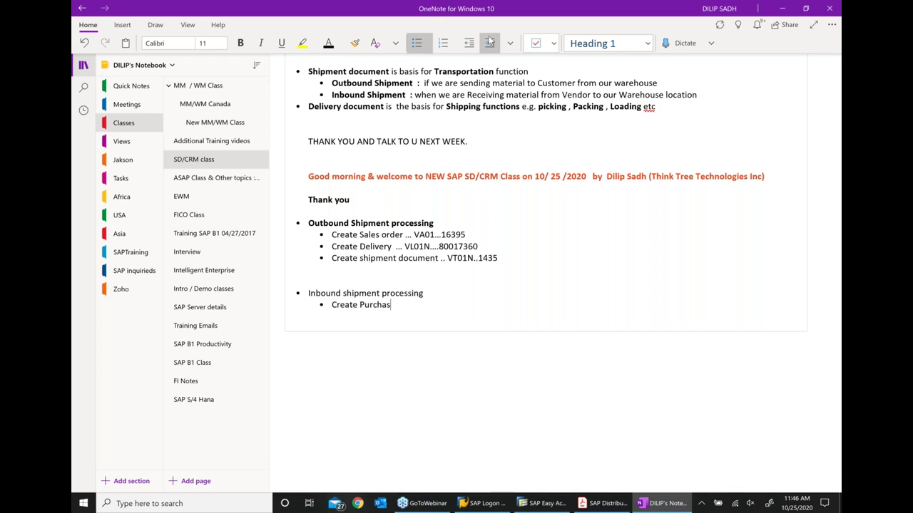
type("e order")
Add a 'Pre req:' bullet with sub-bullets 'Vendor master' and 'Purchasing material'
key("Return")
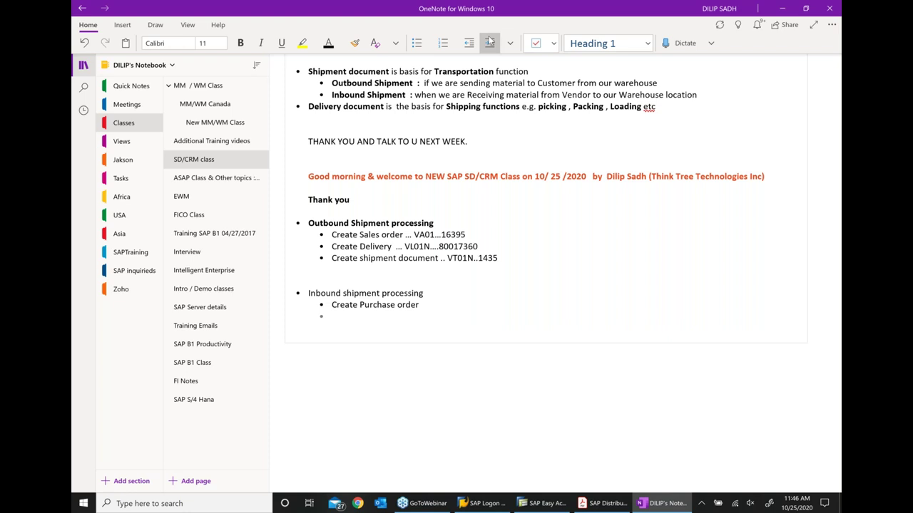
type("Pre req")
type(":")
key("Return")
left_click(490, 41)
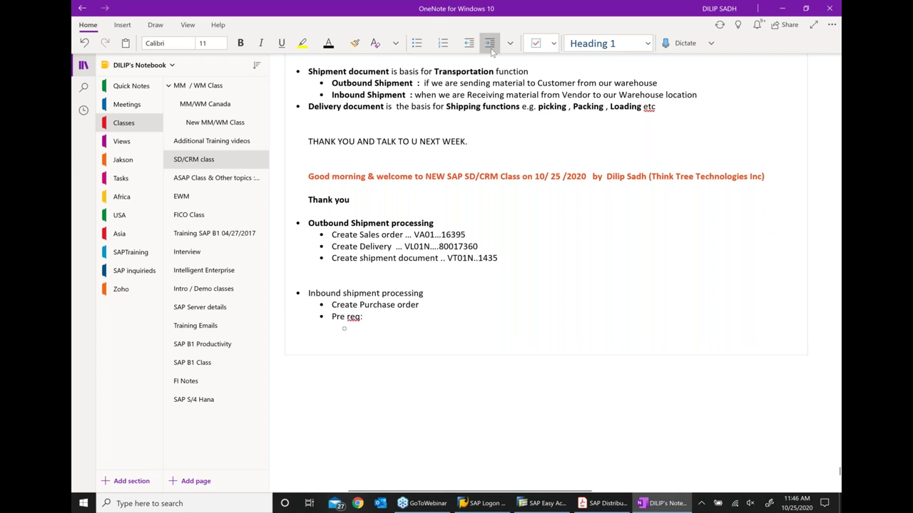
type("Vendor ")
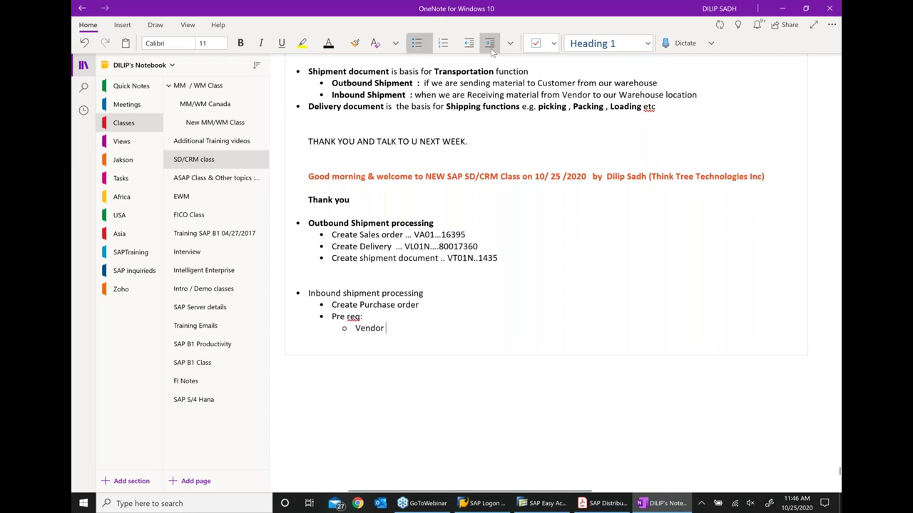
type("master")
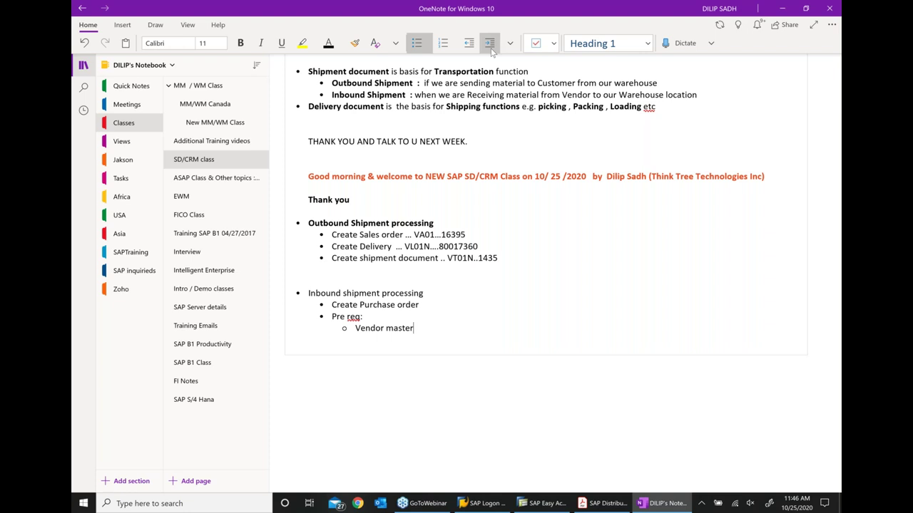
key("Return")
type("Purchas")
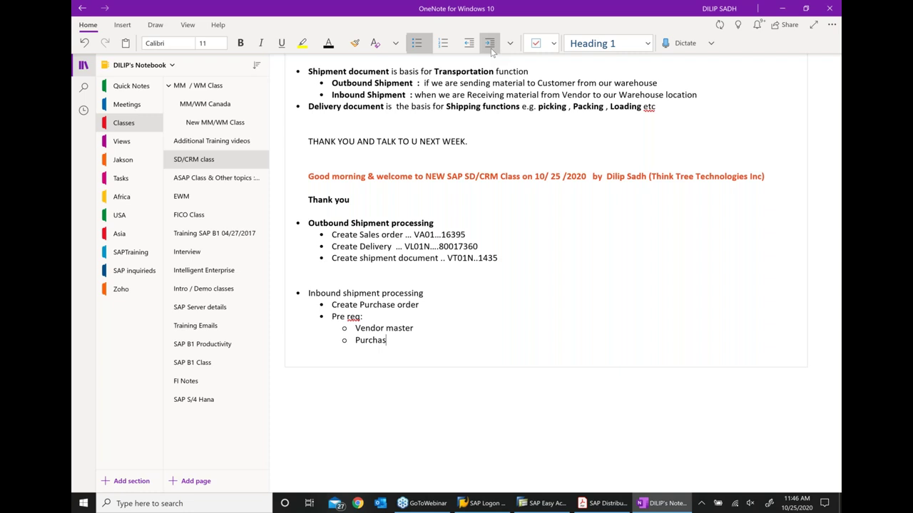
type("ing material")
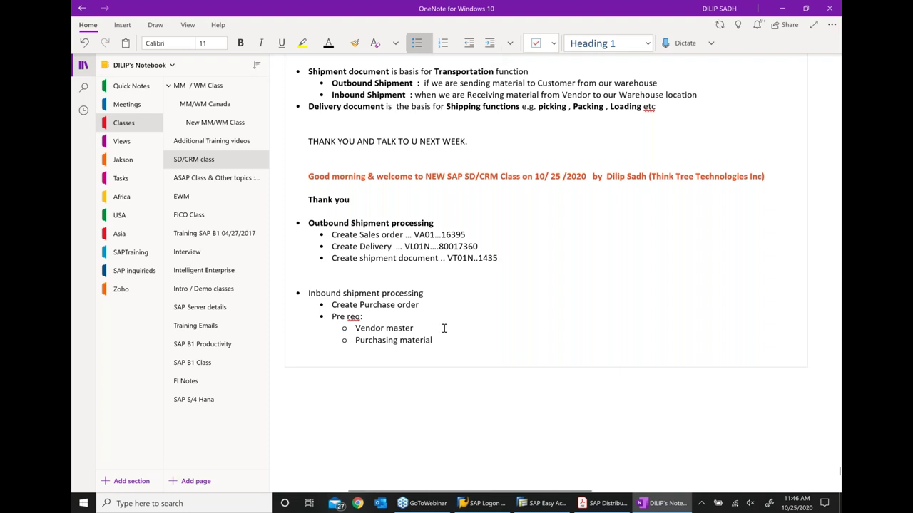
Add transaction codes XK01 and MM01 to the Vendor master and Purchasing material prerequisites
left_click(444, 328)
type("... xk")
key("BackSpace")
key("BackSpace")
key("BackSpace")
type("XK01")
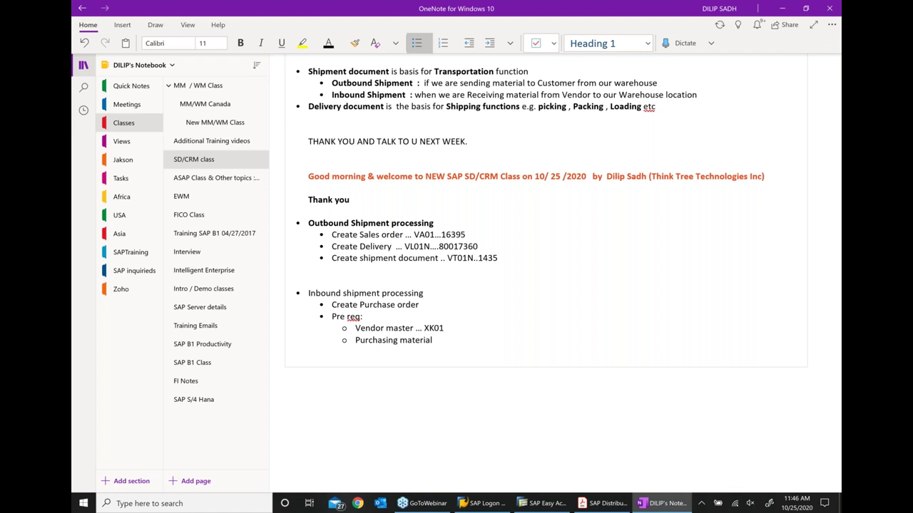
type("...MM01")
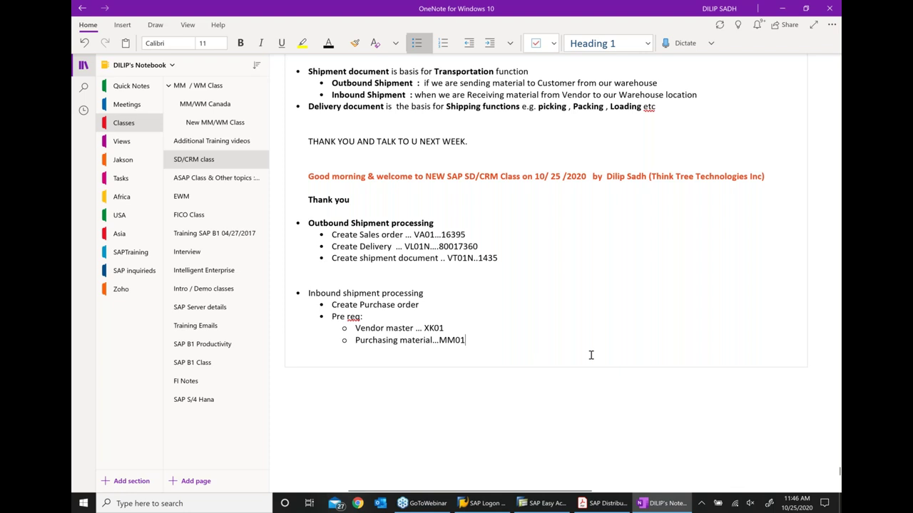
Add an 'Inbound delivery' step back at step level below the prerequisites
key("Return")
key("shift+Tab")
type("iNBOU")
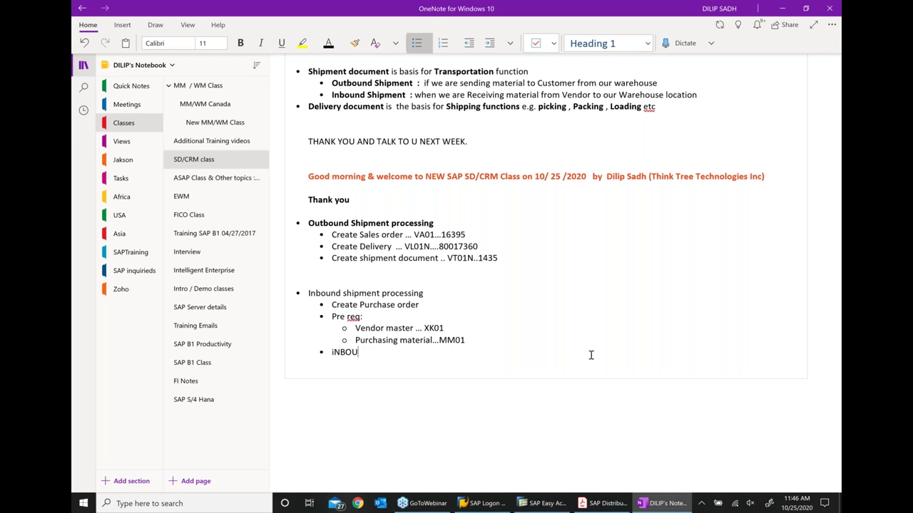
key("BackSpace")
key("BackSpace")
key("BackSpace")
key("BackSpace")
key("BackSpace")
type("Inbound delivery")
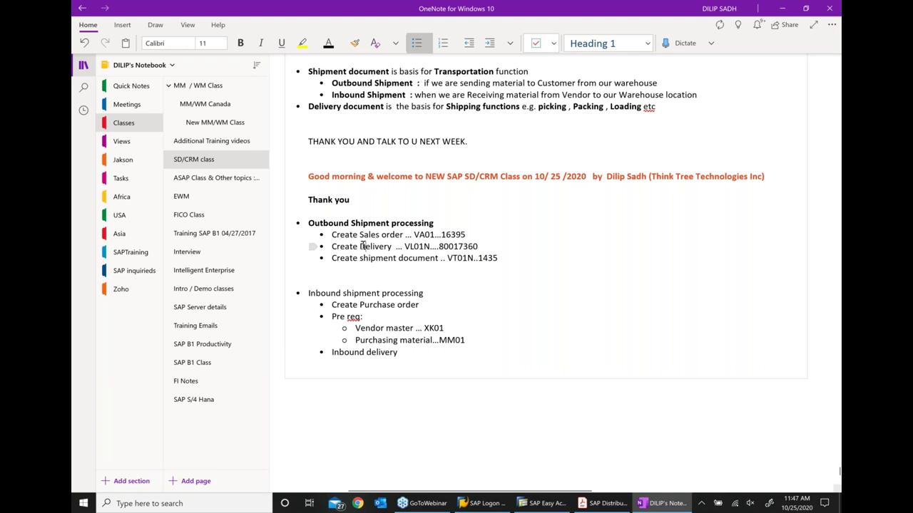
Append '... VL31N' to Inbound delivery, add 'Create Inbound Shipment document', and fix the Outbound wording
left_click(360, 246)
type("Out")
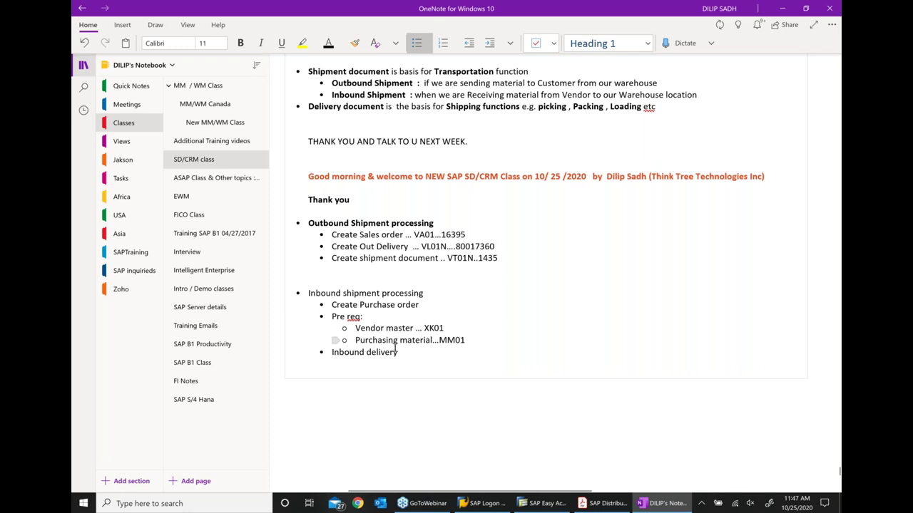
left_click(396, 349)
type("... VL31N")
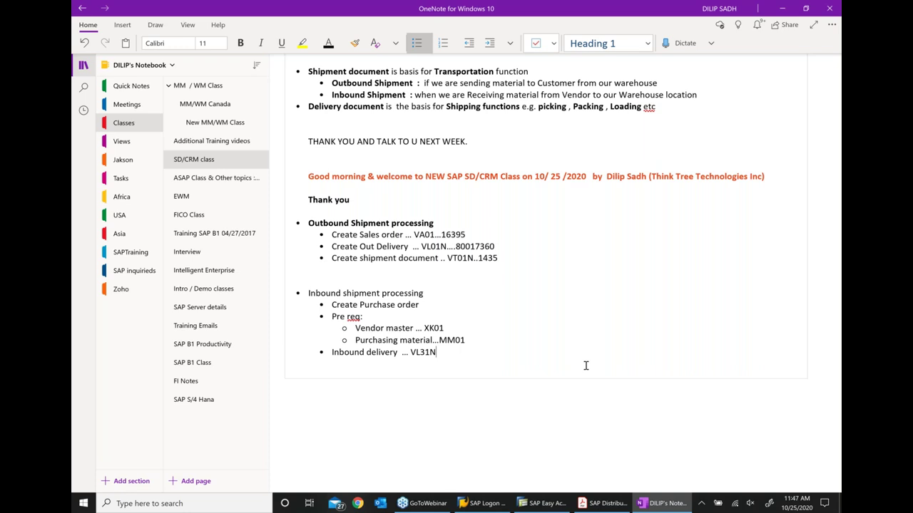
key("Return")
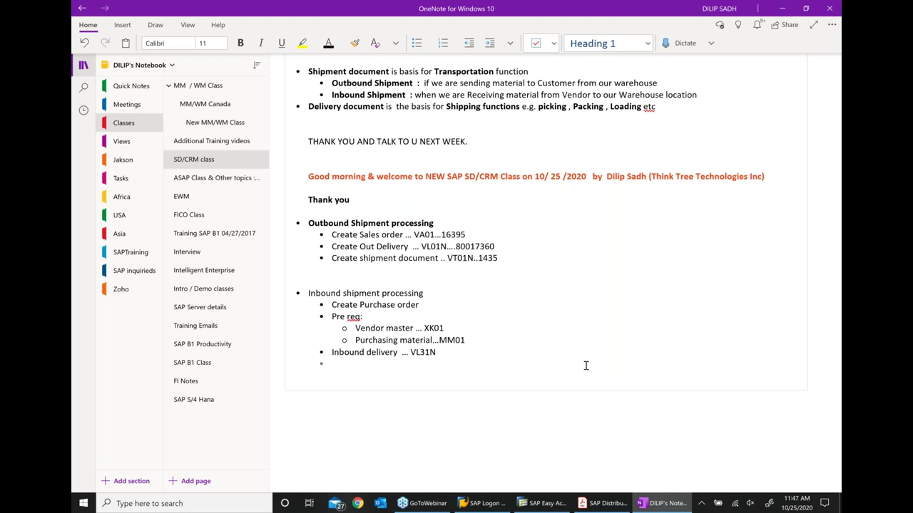
type("Create Inb")
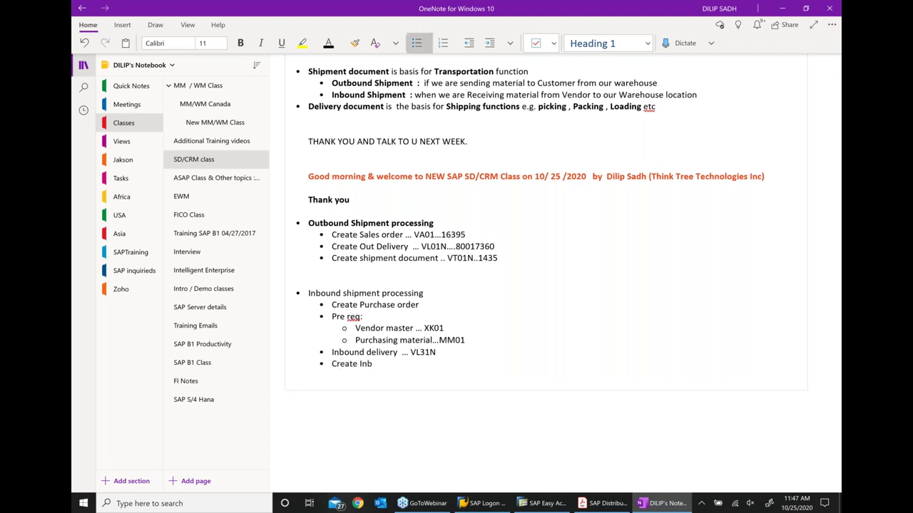
type("ound Shipment document")
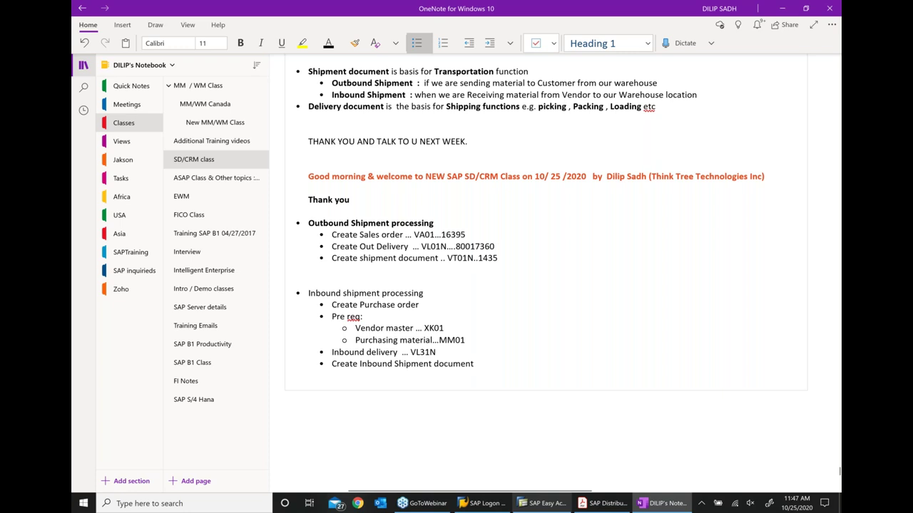
type("Outboun")
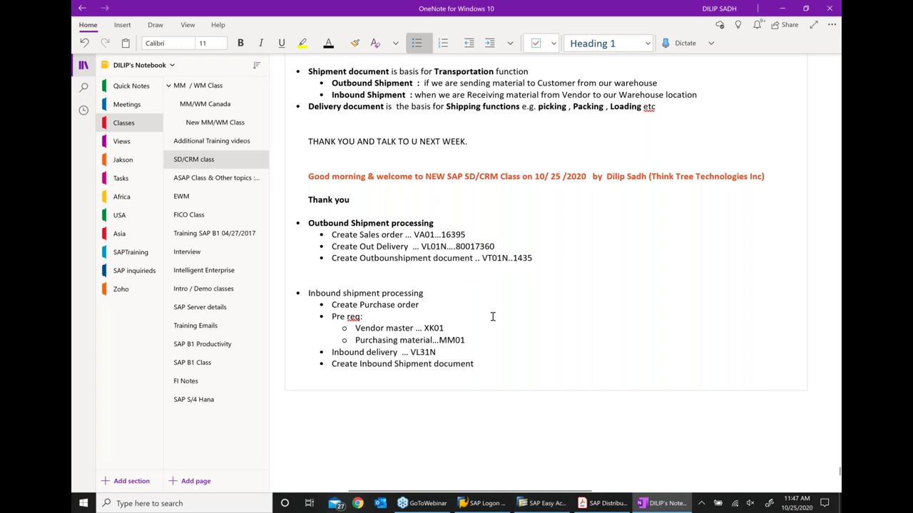
type("d")
Bold the Inbound shipment processing heading and append '...ME21N' to Create Purchase order
left_click_drag(423, 293, 311, 286)
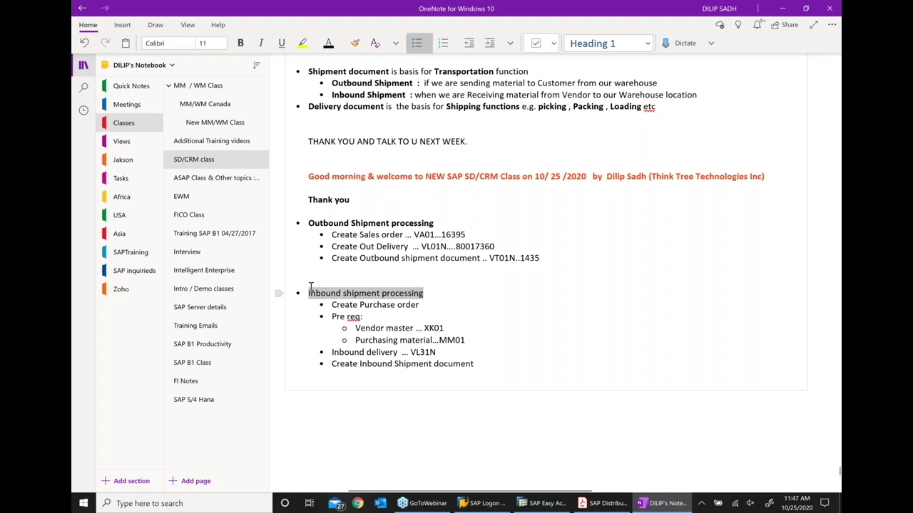
key("ctrl+b")
left_click(447, 328)
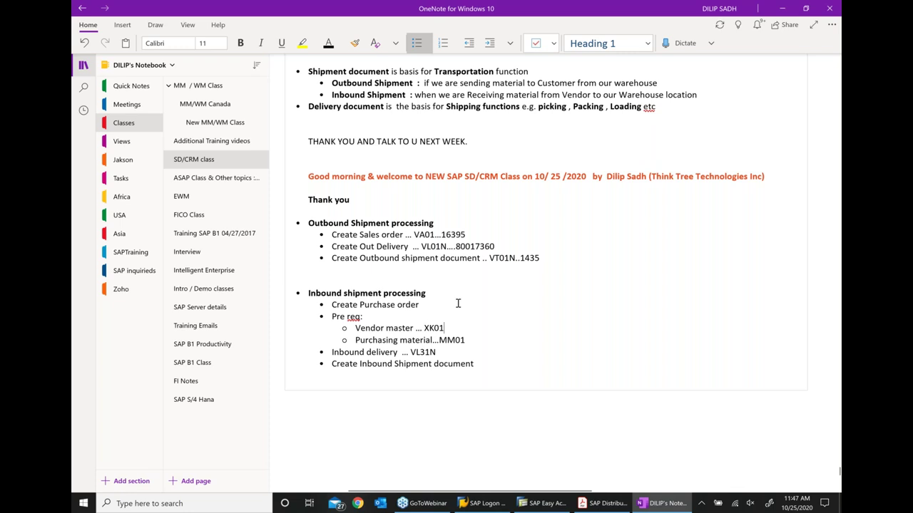
left_click(457, 304)
type("...ME21N")
triple_click(450, 328)
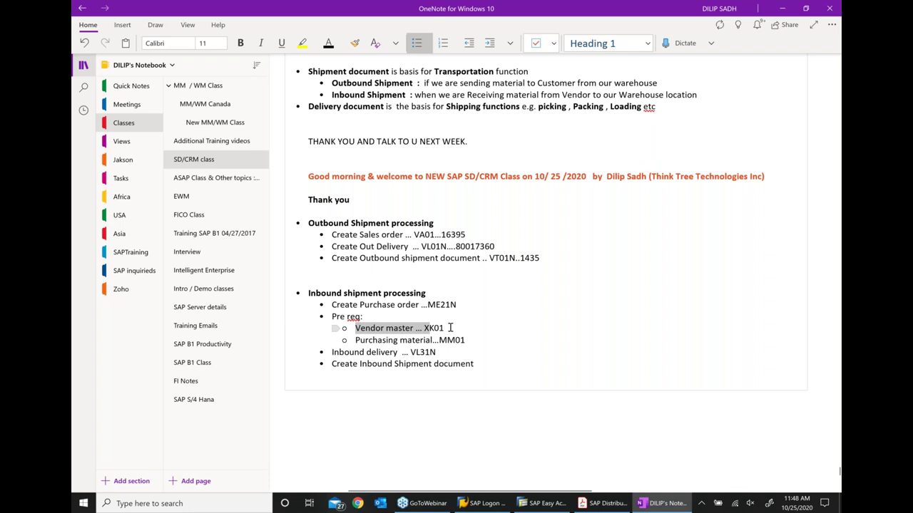
left_click(564, 504)
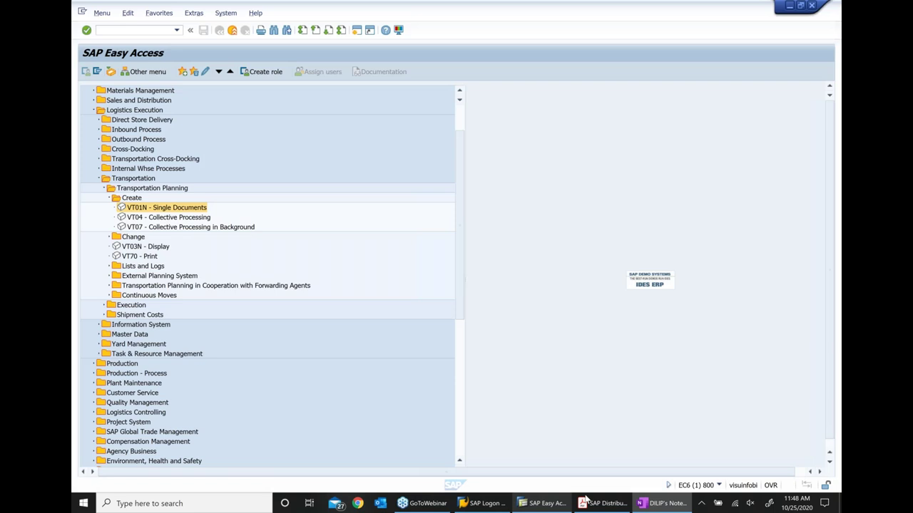
Navigate to Materials Management > Purchasing > Master Data and open the XK01 Create Vendor initial screen
left_click(98, 179)
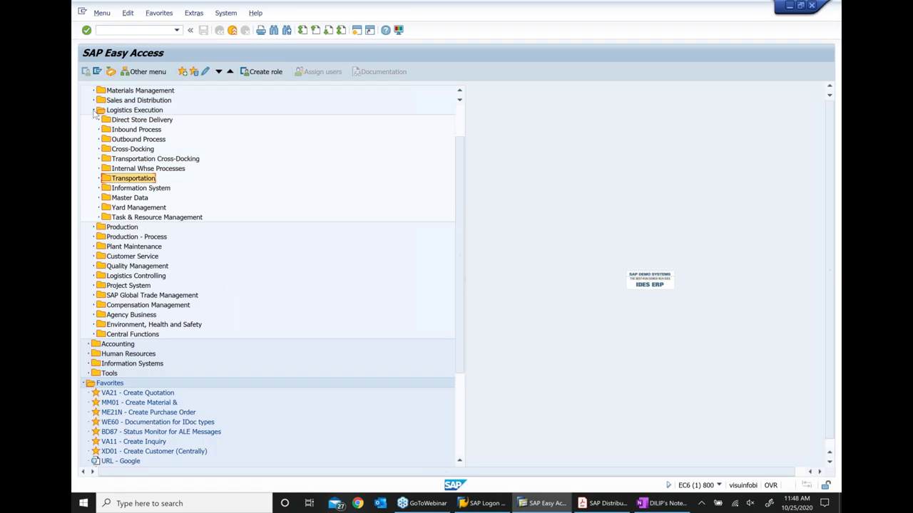
left_click(94, 110)
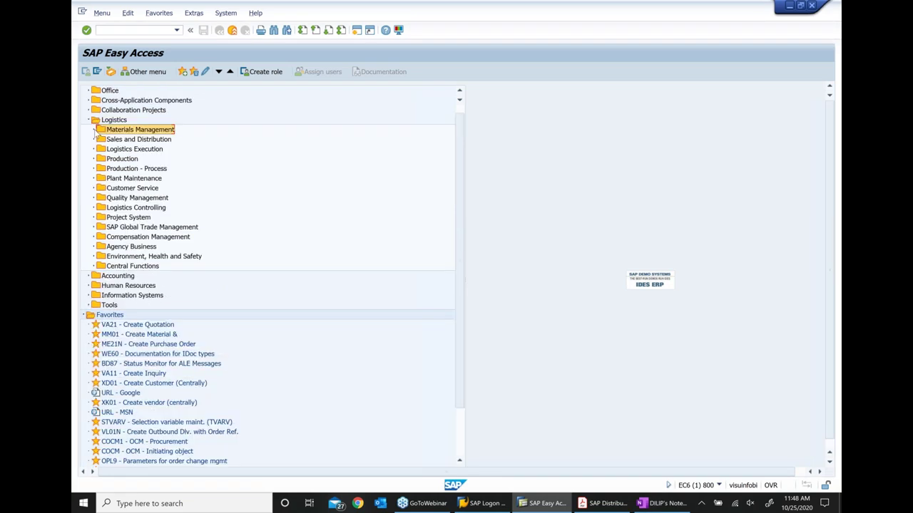
left_click(95, 130)
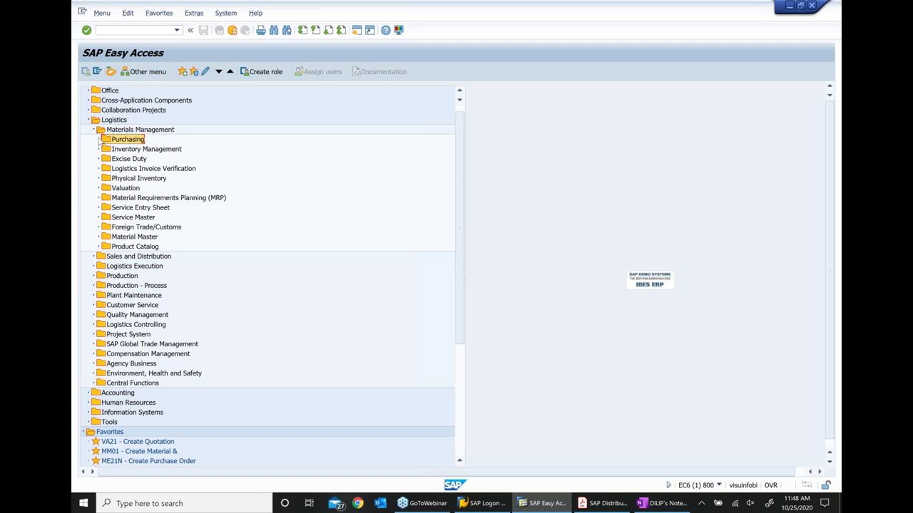
left_click(100, 140)
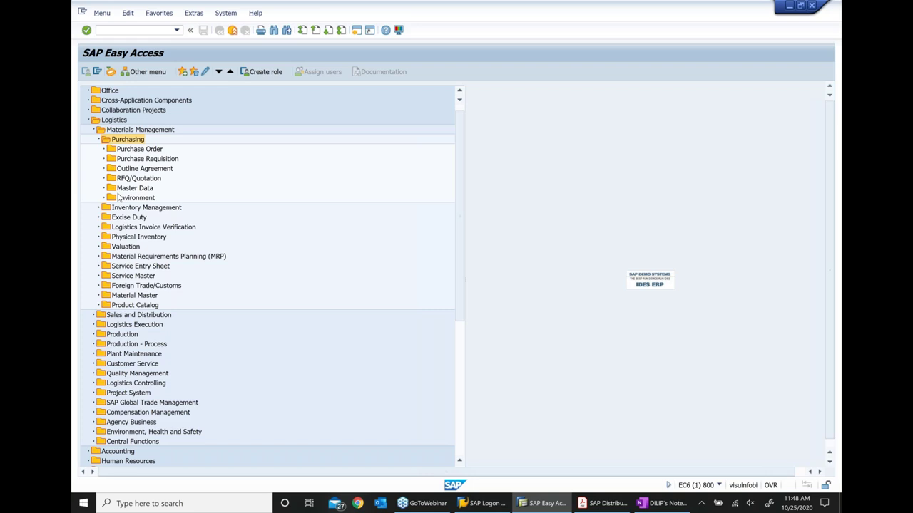
left_click(113, 189)
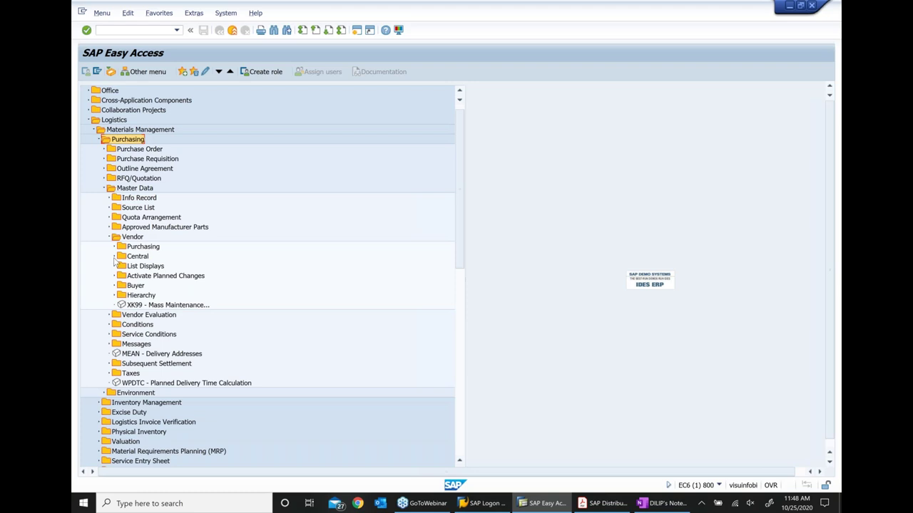
key("Tab")
key("Tab")
key("Tab")
key("BackSpace")
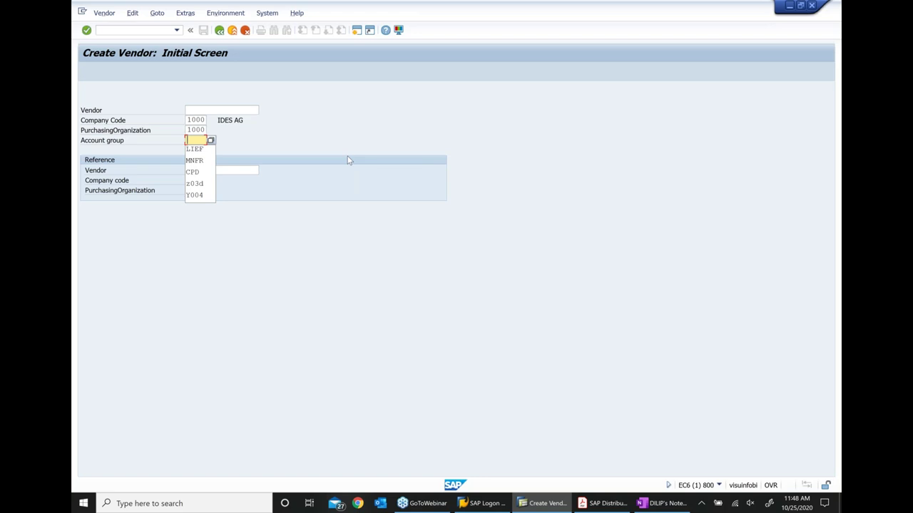
Choose account group LIEF and enter the vendor name 'Office Depot 10 2520'
key("Down")
key("Return")
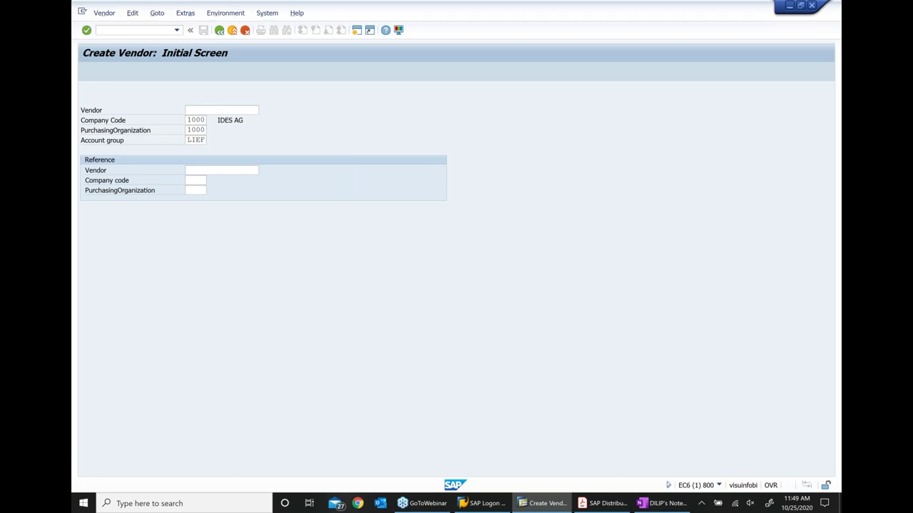
key("Return")
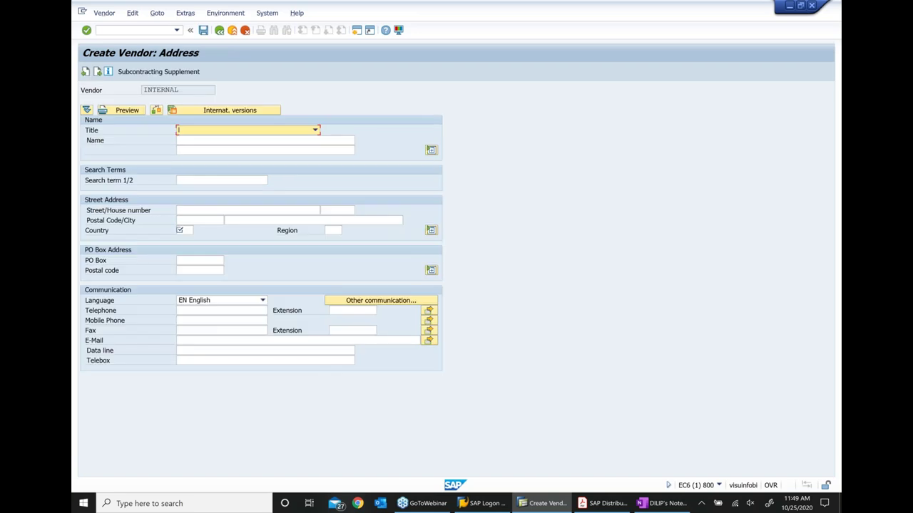
key("Tab")
type("OFF")
key("BackSpace")
key("BackSpace")
key("BackSpace")
type("Office Depot 10 ")
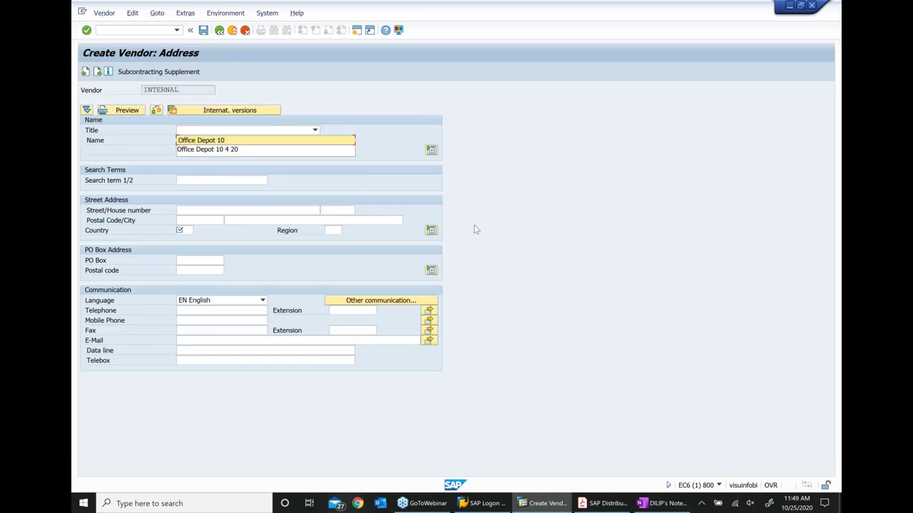
type(" 2")
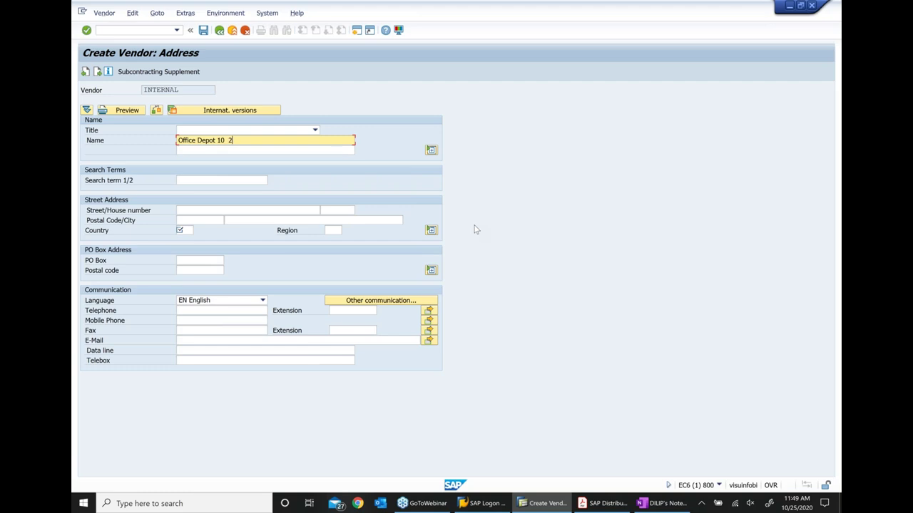
type("8")
key("BackSpace")
type("520")
left_click(243, 178)
key("Down")
key("Return")
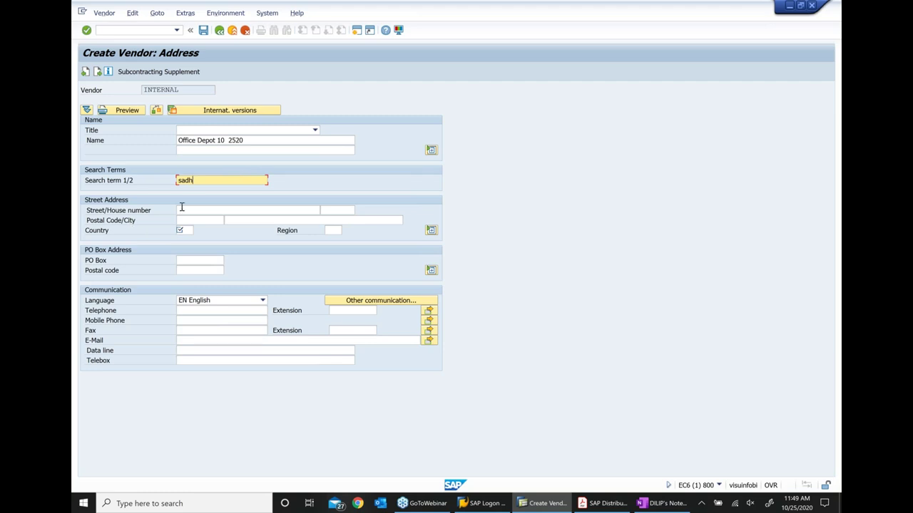
left_click(183, 208)
type("rOUTE")
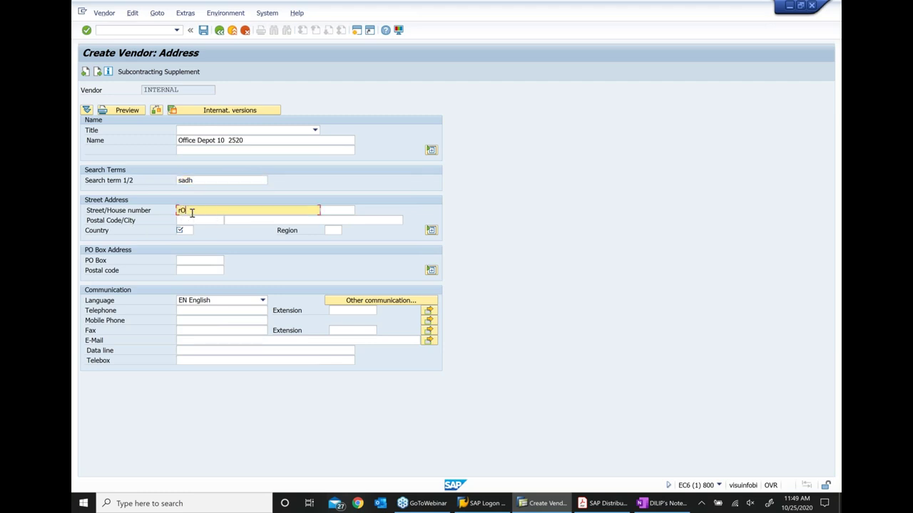
key("BackSpace")
key("BackSpace")
key("BackSpace")
key("BackSpace")
key("BackSpace")
key("BackSpace")
left_click(345, 211)
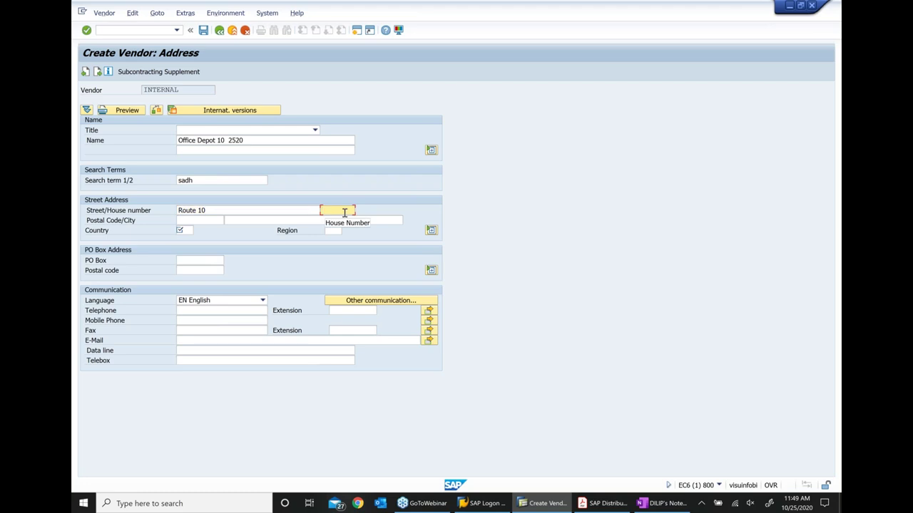
left_click(345, 211)
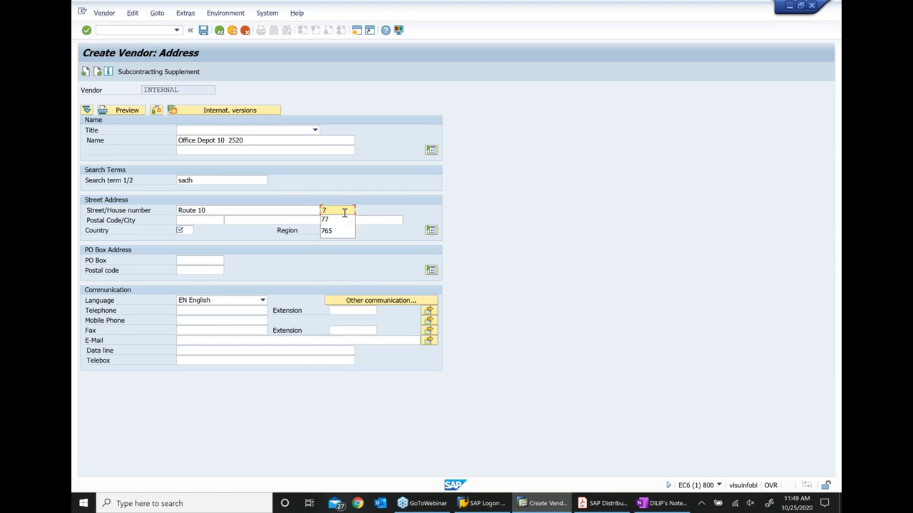
Set postal code 07718, city PISCATAWAY, country and region 11, then submit the address
key("Tab")
key("Down")
key("Tab")
key("Down")
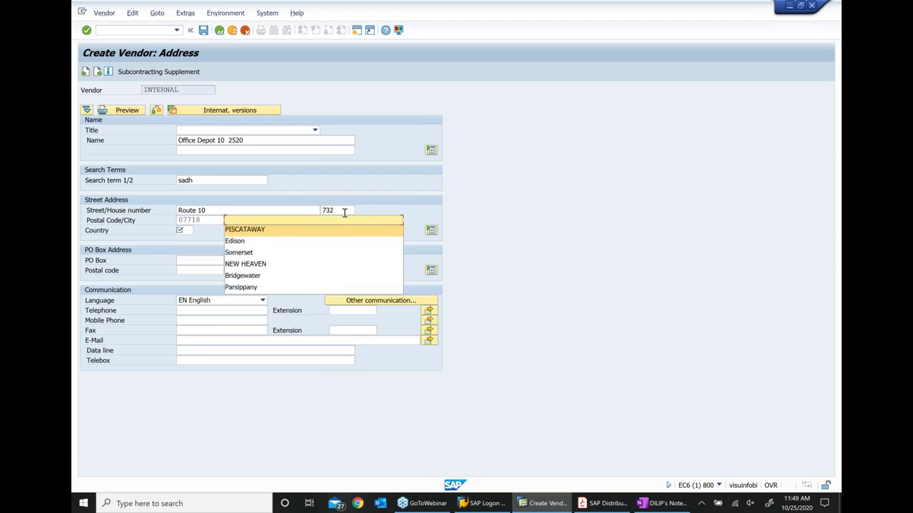
key("Tab")
key("Down")
key("Tab")
key("Down")
key("Down")
key("Tab")
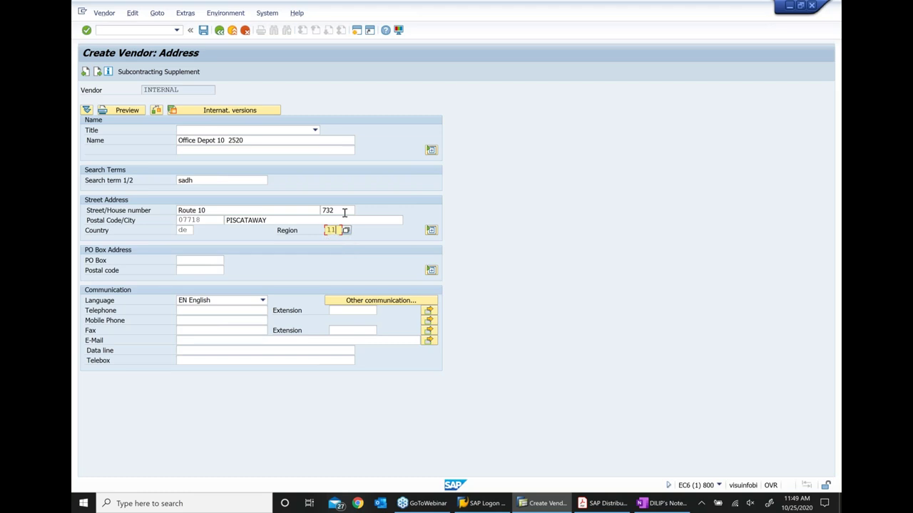
key("Tab")
key("Return")
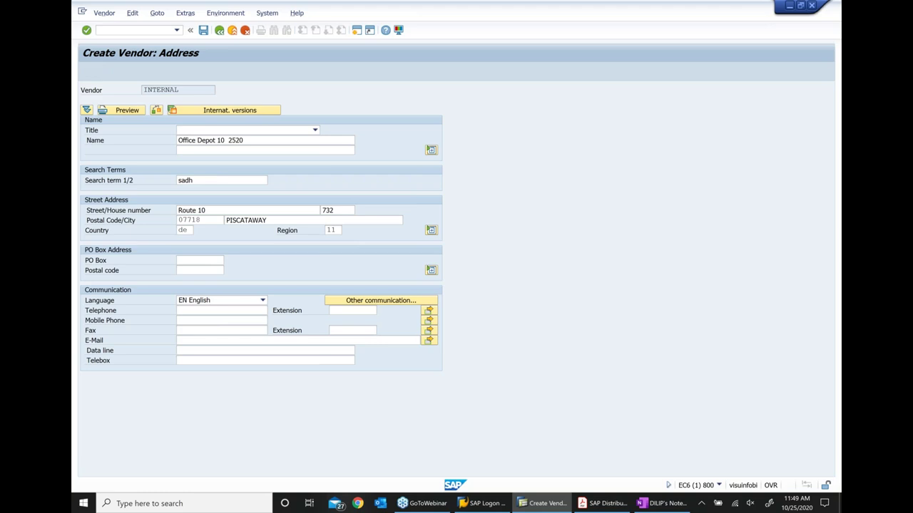
Pass the control and contact screens and set reconciliation account 160000 Trade Payables - domestic
key("Return")
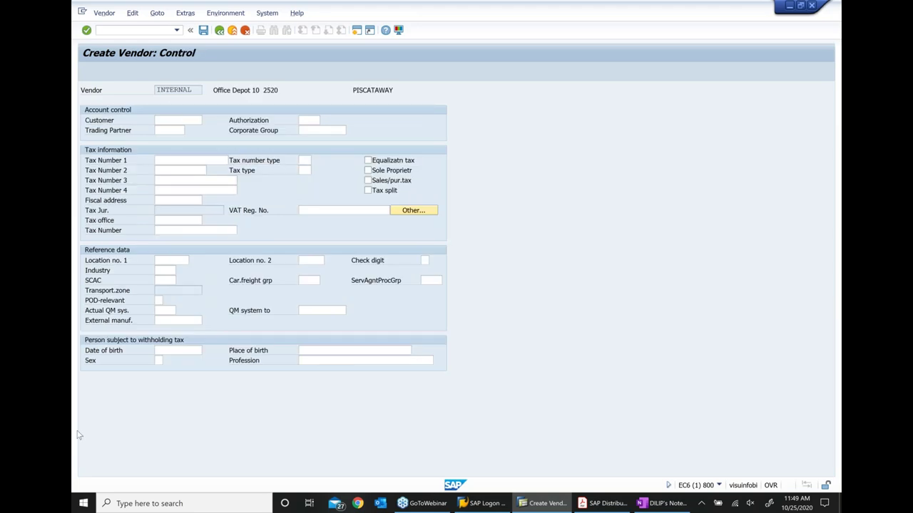
key("Return")
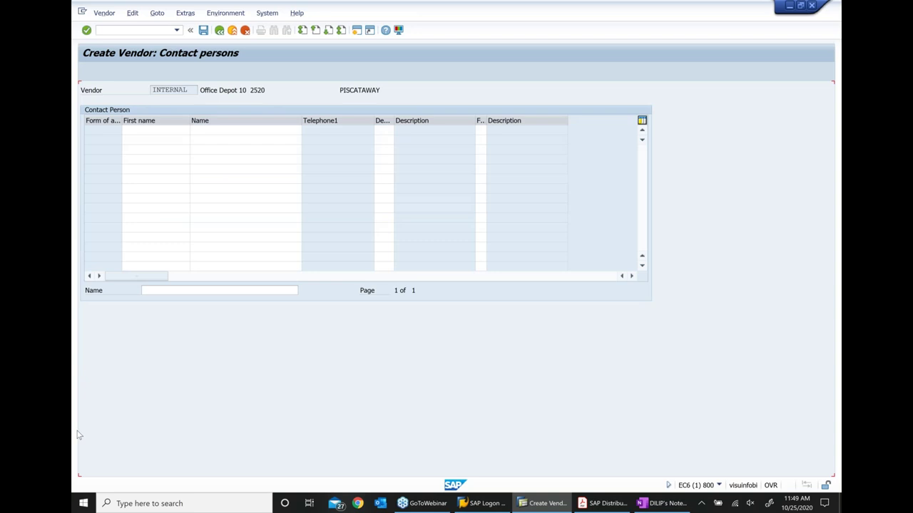
key("Return")
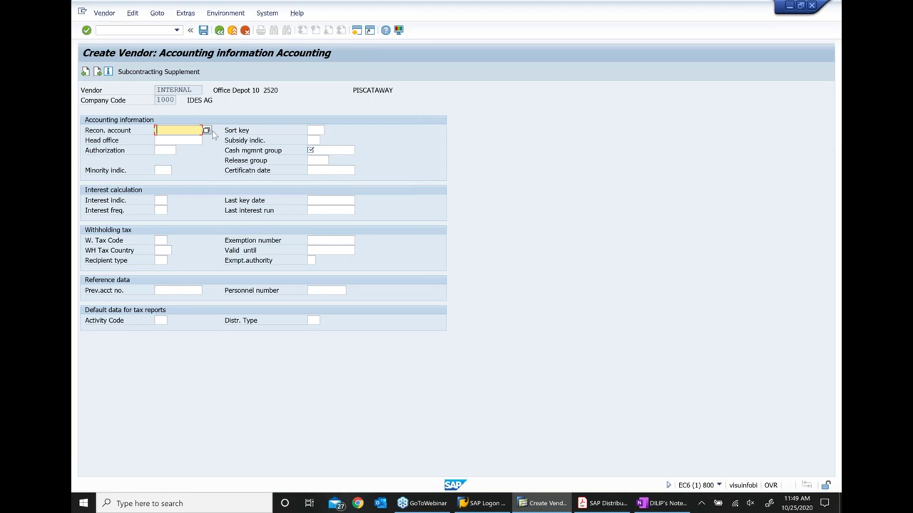
left_click(206, 131)
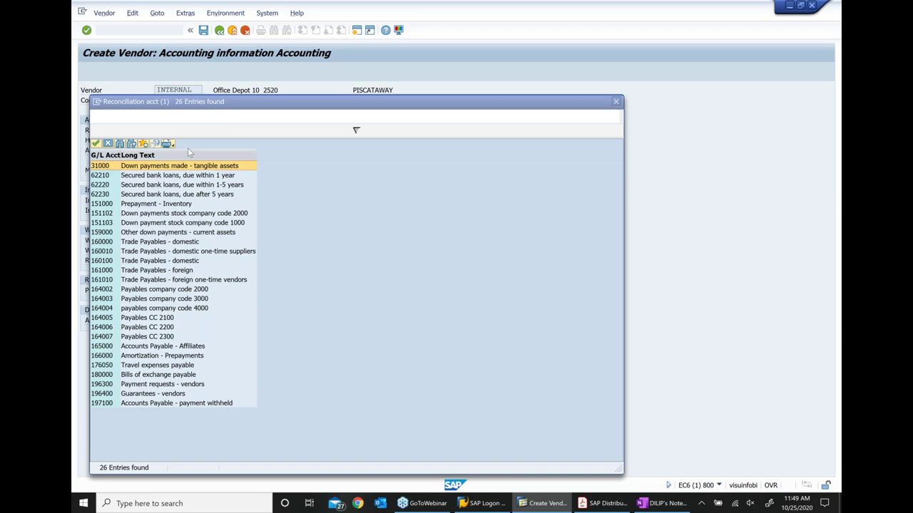
left_click(159, 242)
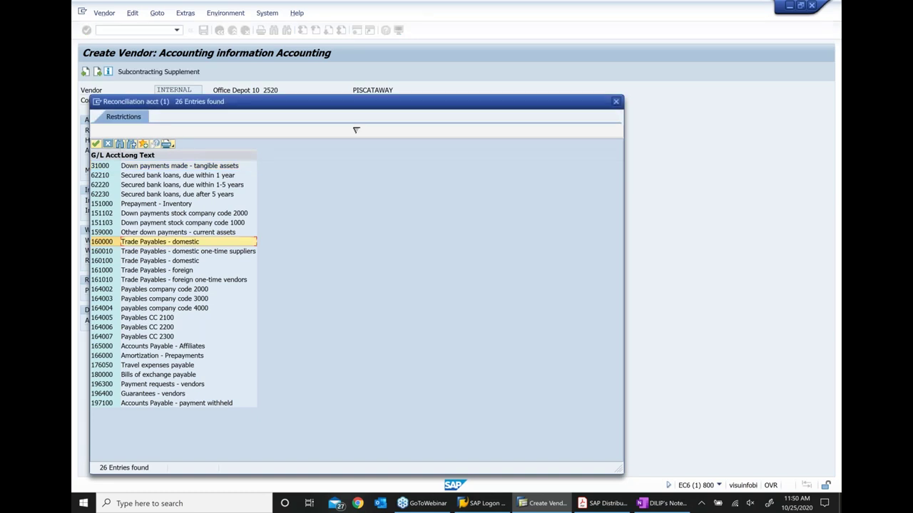
key("Return")
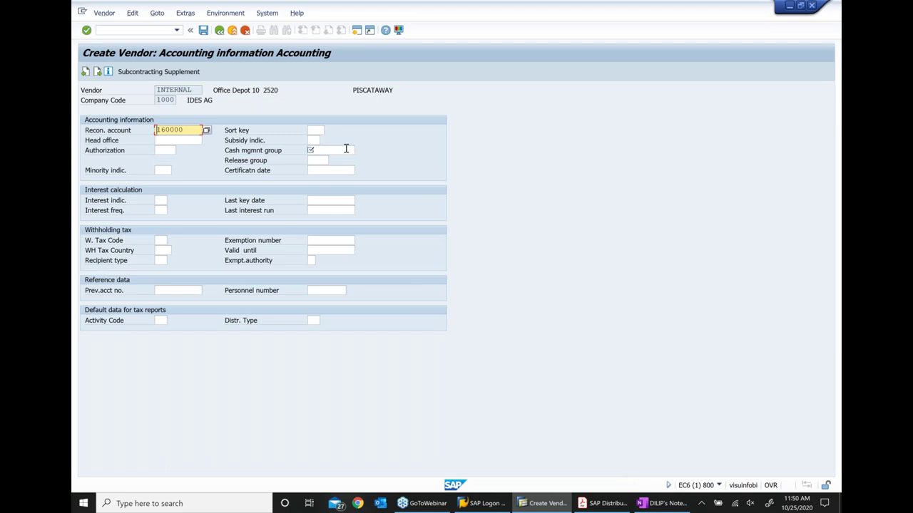
Set planning group A1 Domestic and choose a payment term from the list
left_click(346, 148)
key("F4")
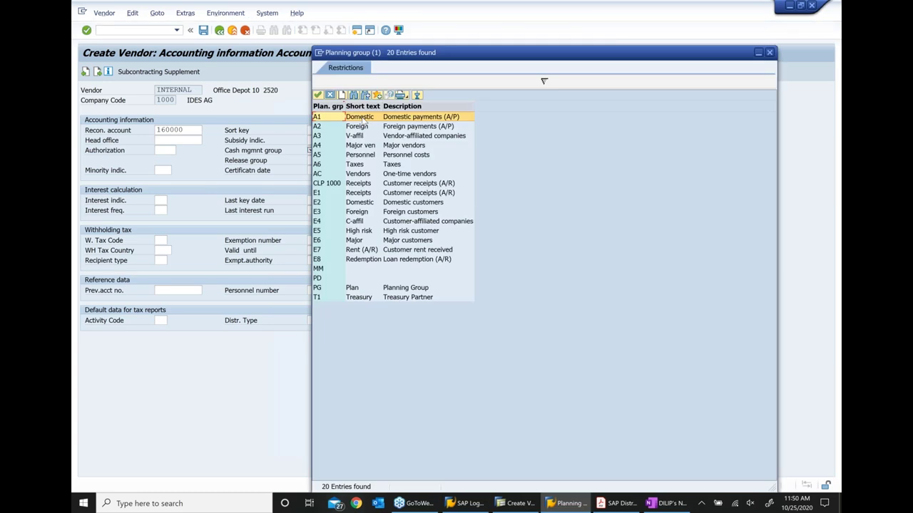
double_click(363, 119)
key("Return")
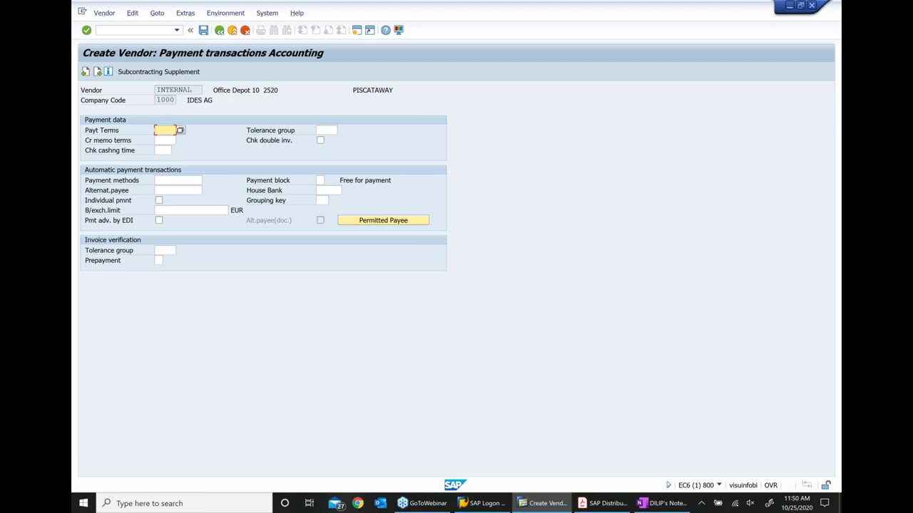
key("F4")
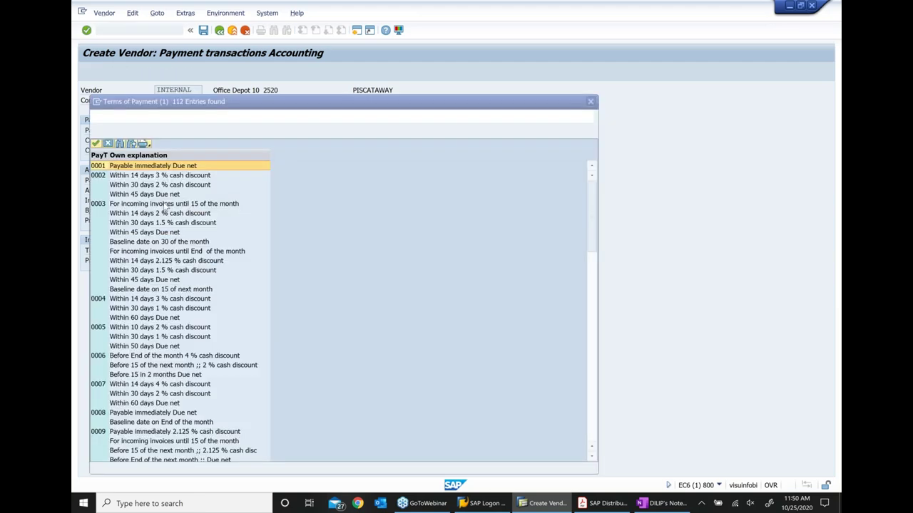
double_click(164, 206)
key("Return")
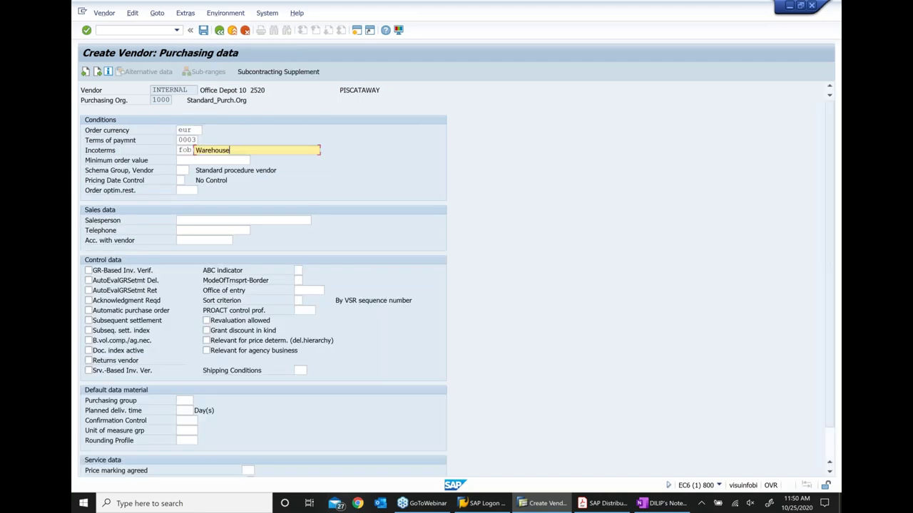
Enter minimum order value 100, the salesperson's name and the telephone number
key("Tab")
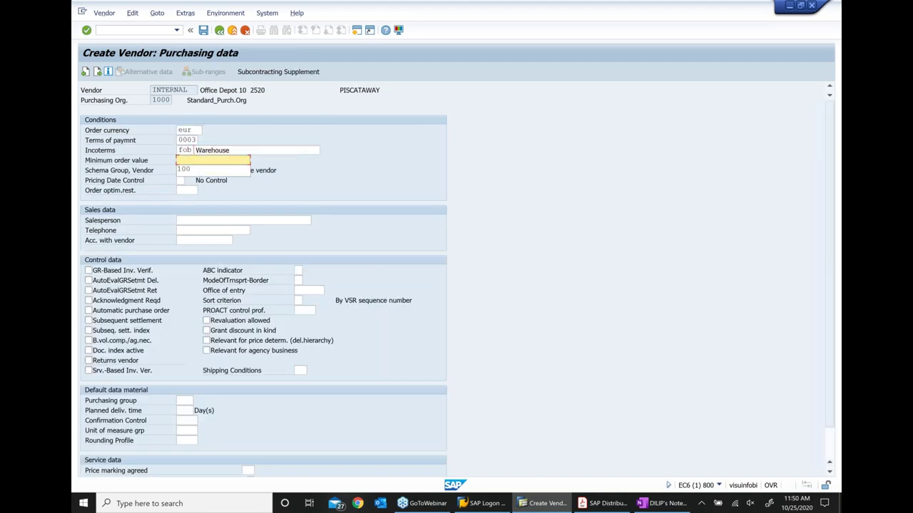
key("Down")
key("Return")
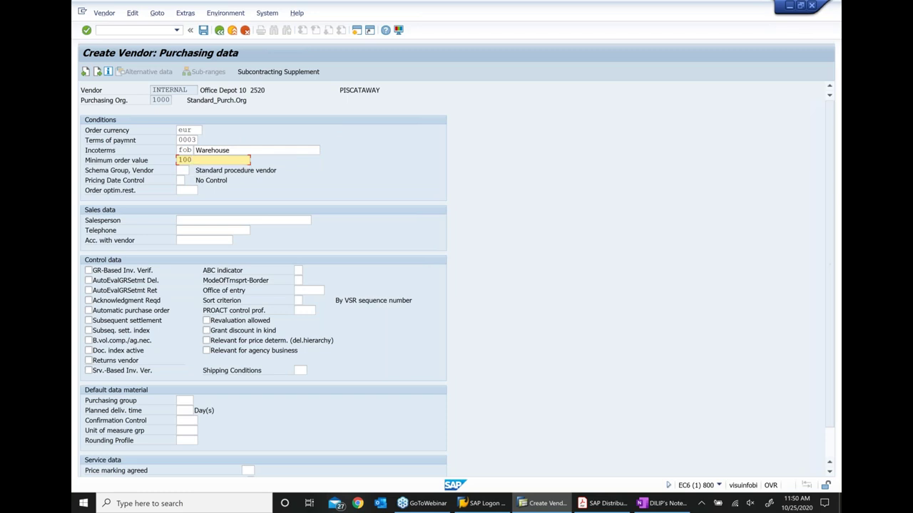
left_click(223, 220)
key("Down")
key("Down")
key("Return")
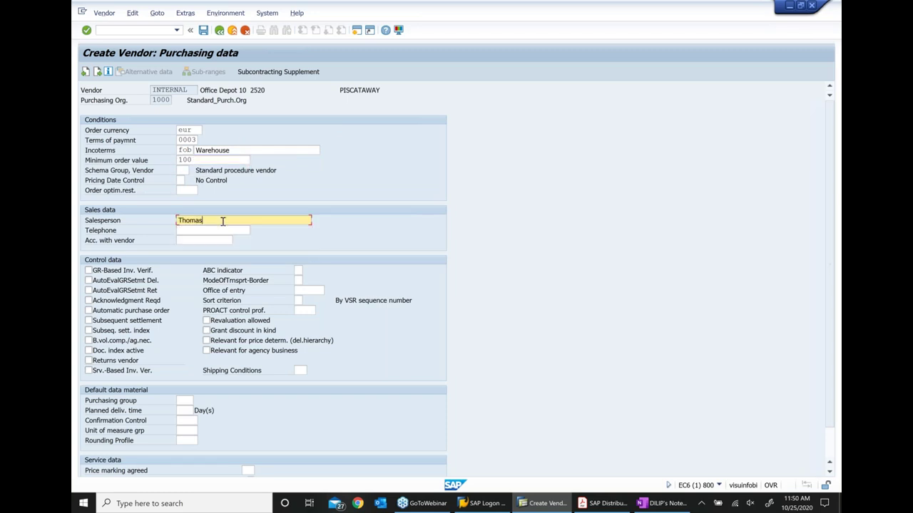
key("Tab")
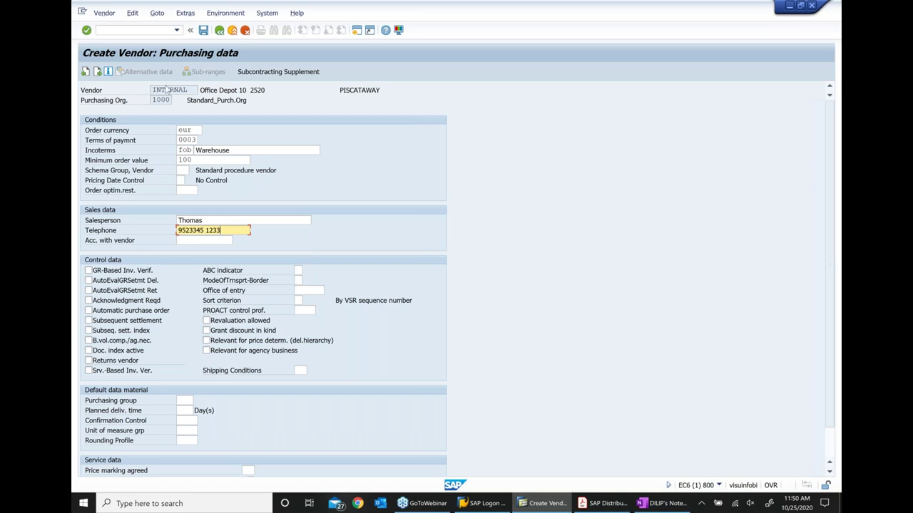
left_click(168, 89)
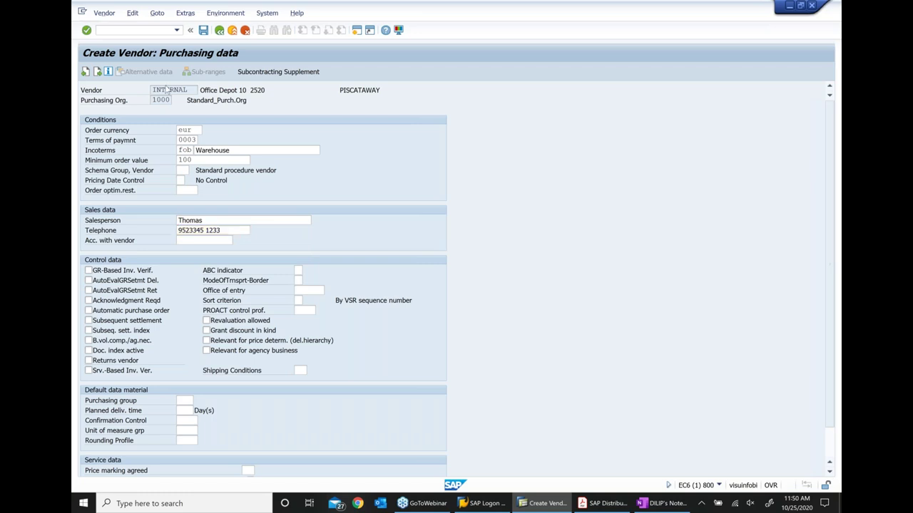
Continue past partner functions, save the new vendor, and switch to Vendor > Display
key("Return")
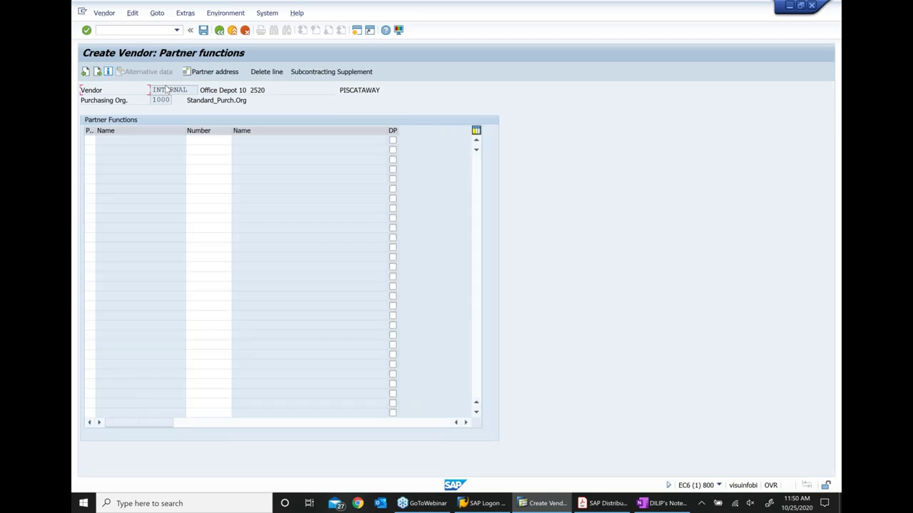
key("Return")
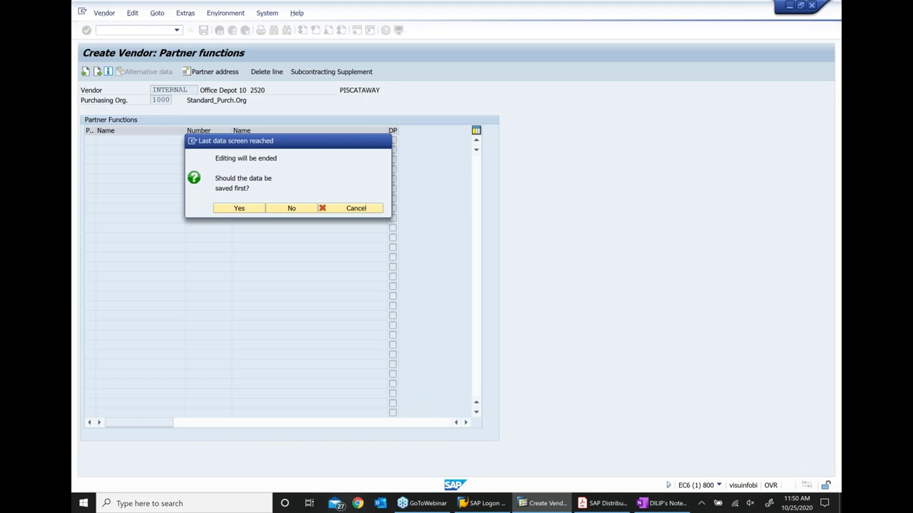
key("Return")
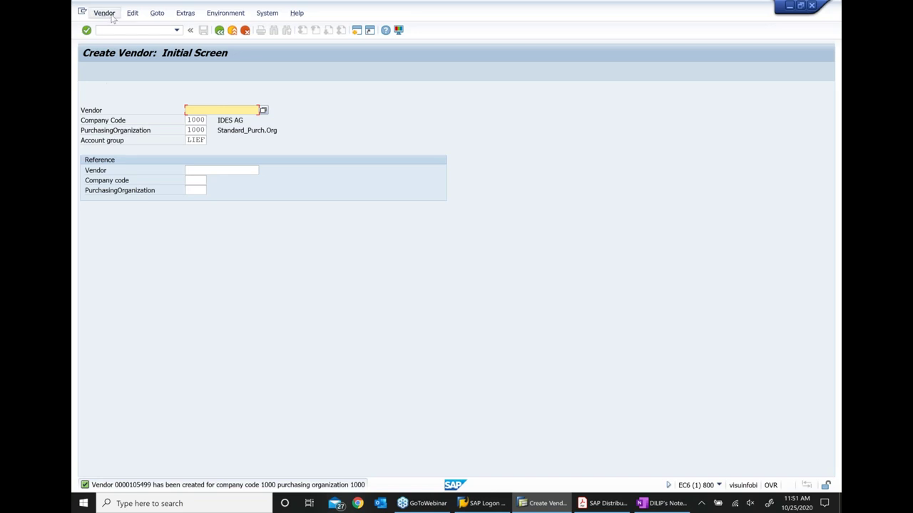
left_click(106, 13)
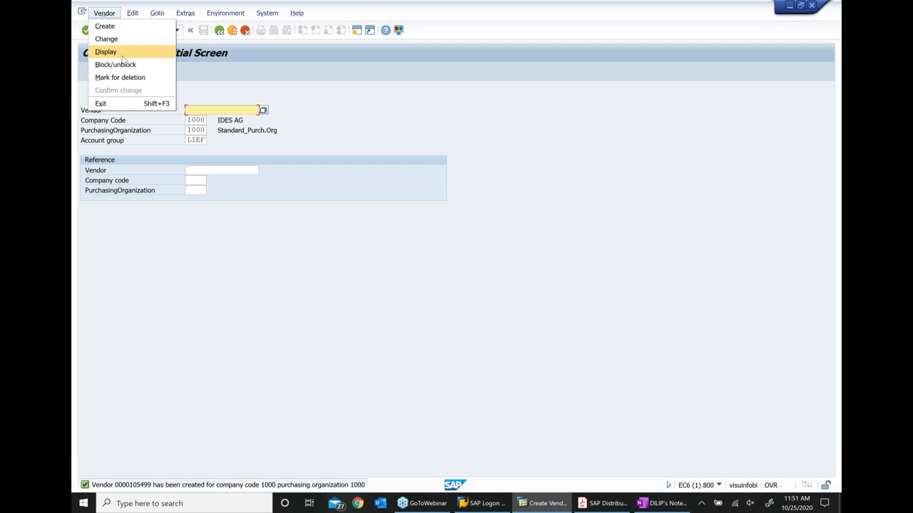
left_click(122, 54)
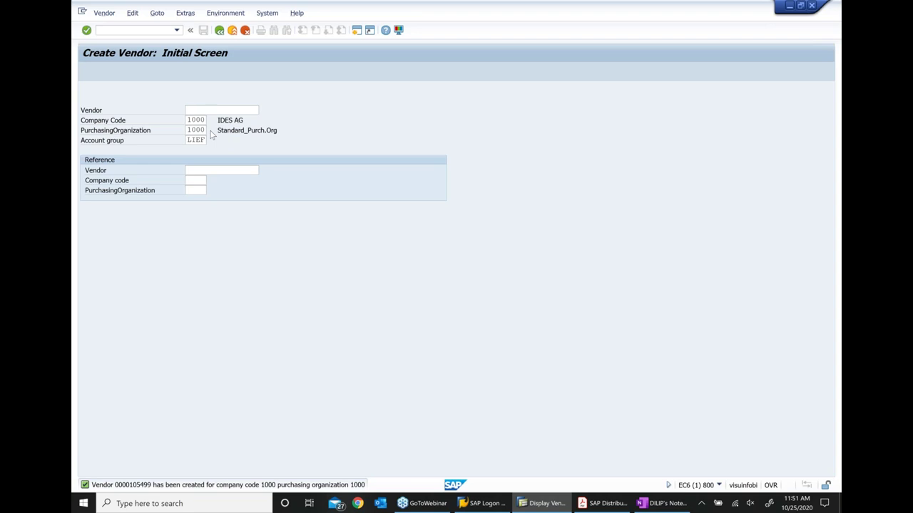
Paste the new vendor number after '....' on the Vendor master XK01 line, then return to SAP
key("alt+Tab")
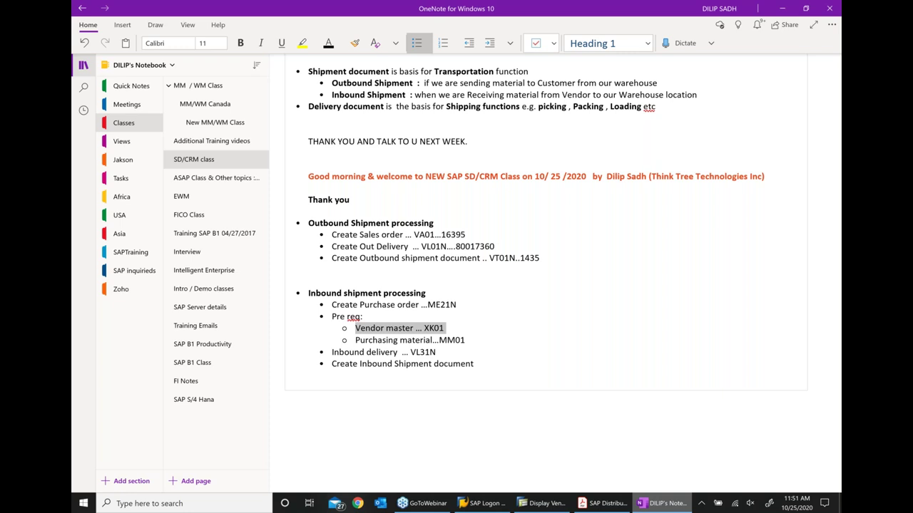
left_click(476, 326)
type("....")
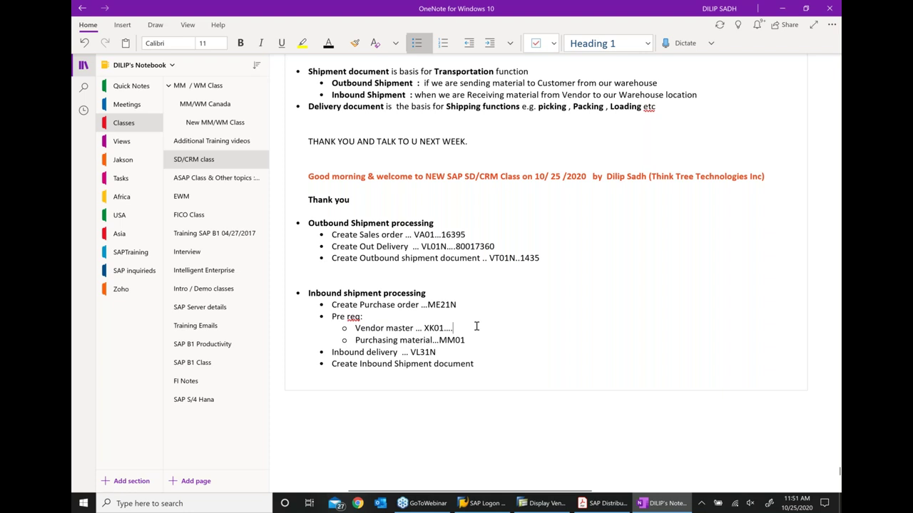
type("105499")
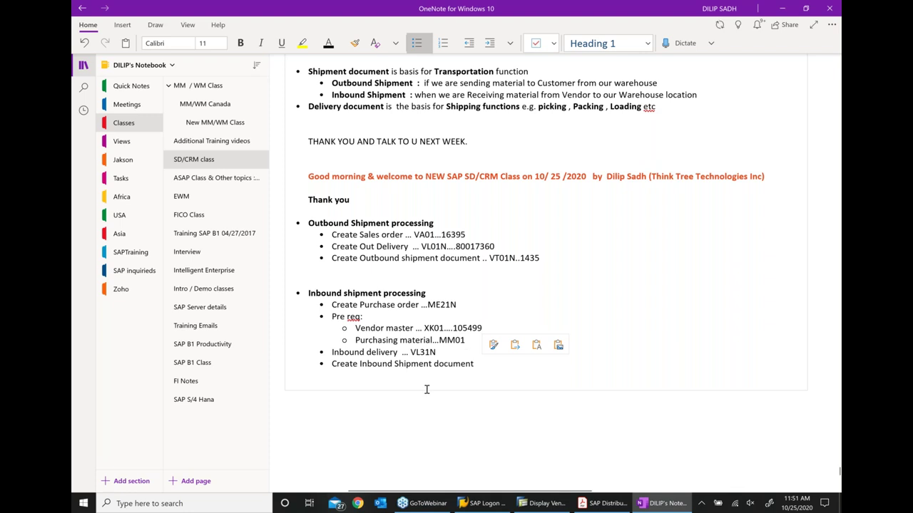
key("alt+Tab")
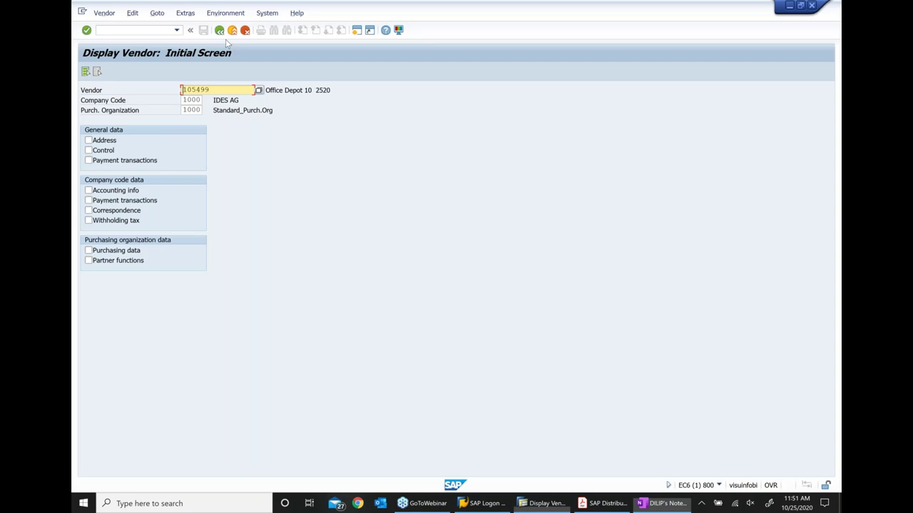
Return to SAP Easy Access and collapse the Vendor, Master Data and Purchasing folders
key("F3")
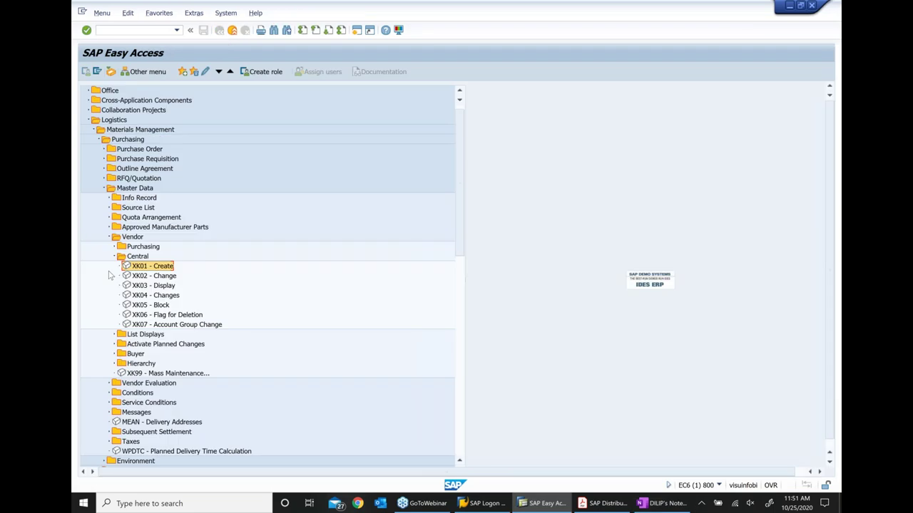
left_click(110, 238)
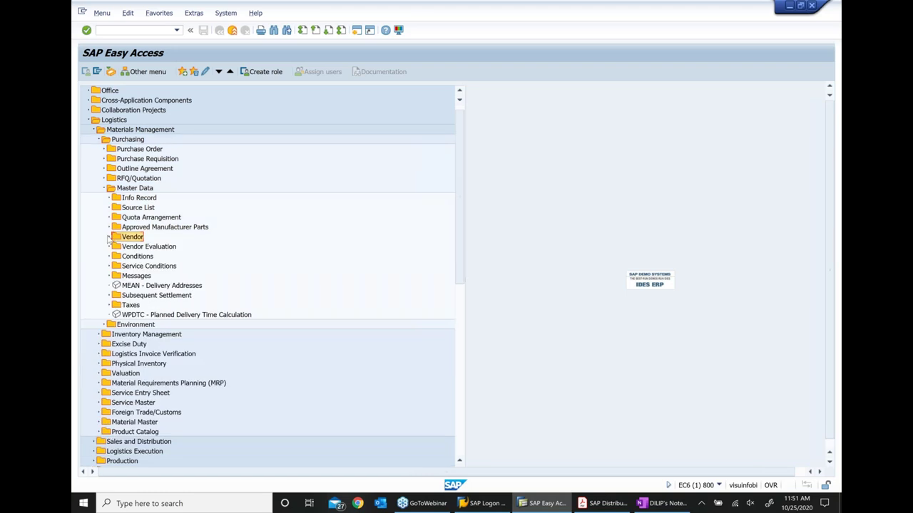
left_click(104, 188)
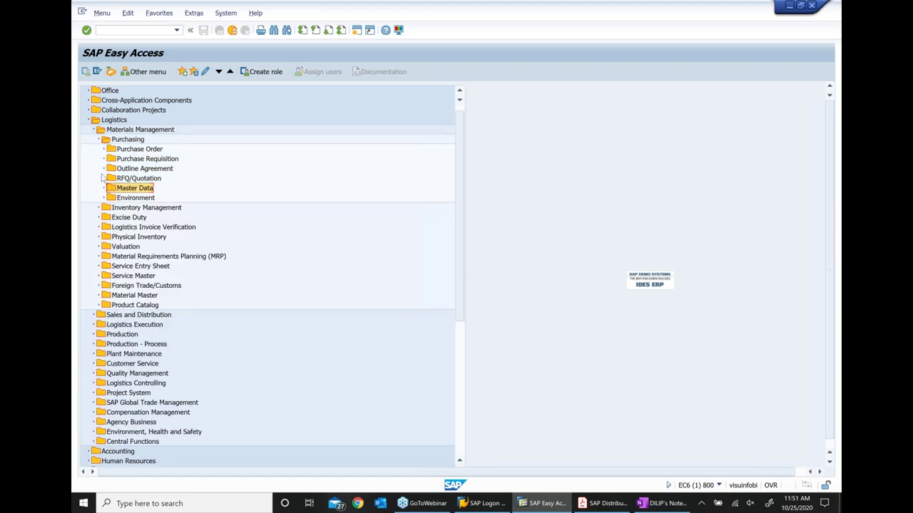
key("Left")
key("Left")
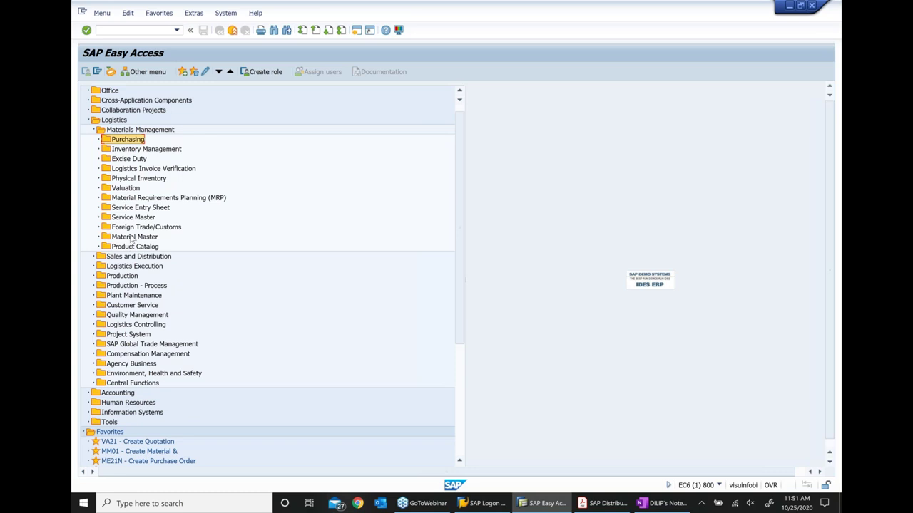
Expand Material Master > Create (General) and launch MM01 - Immediately
left_click(131, 238)
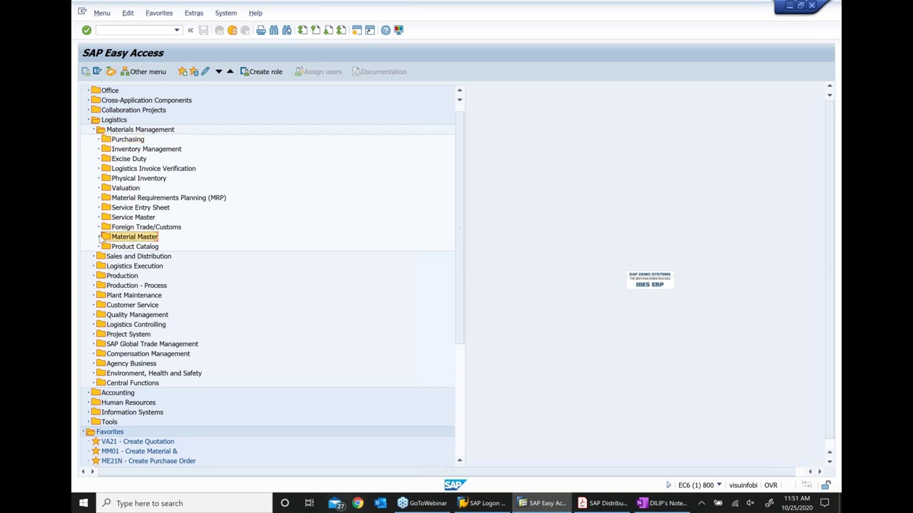
left_click(100, 239)
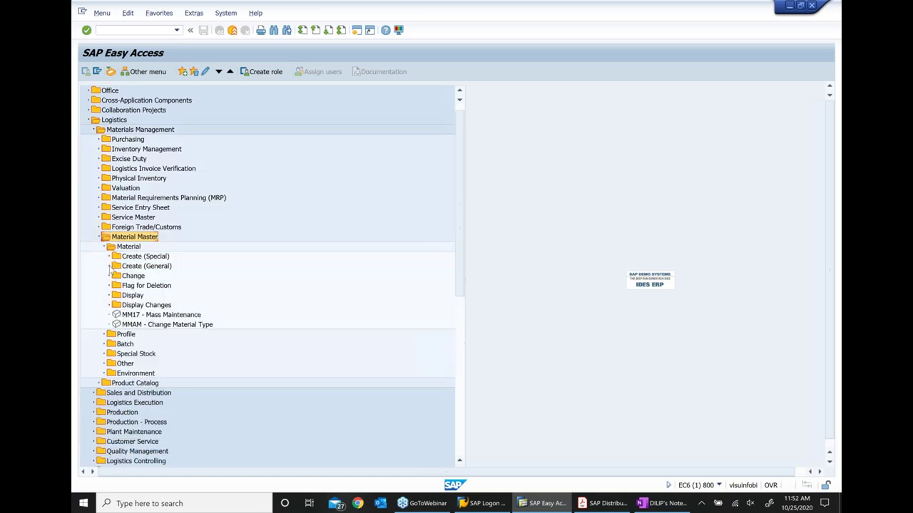
left_click(109, 267)
left_click(157, 276)
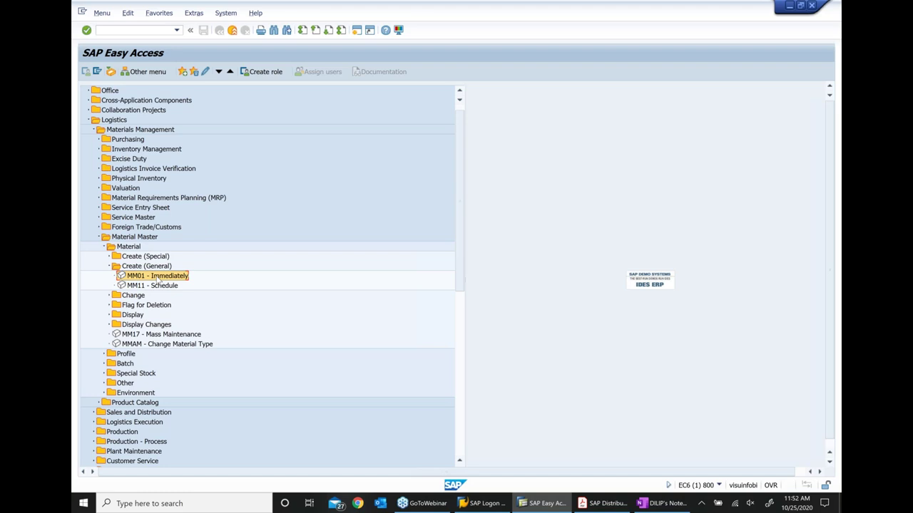
double_click(159, 281)
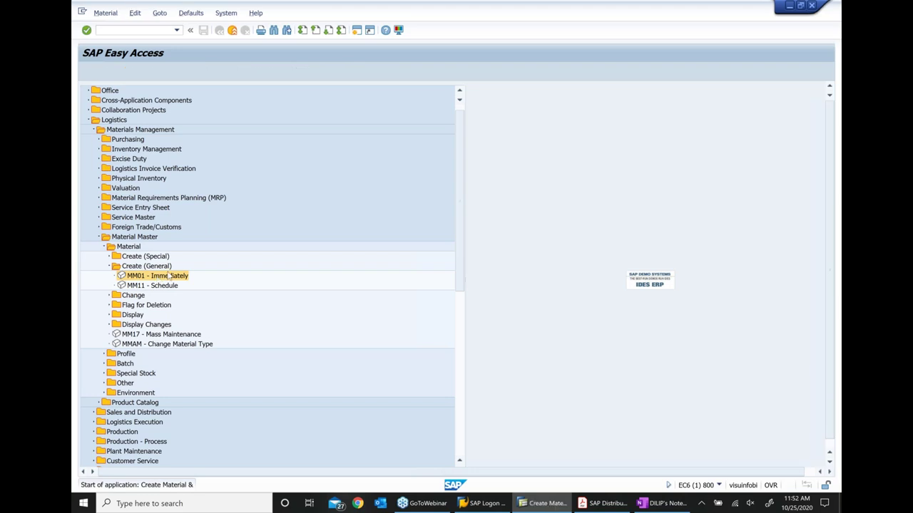
Choose industry sector M Mechanical Engineering and material type ROH raw material
left_click(232, 110)
left_click(230, 123)
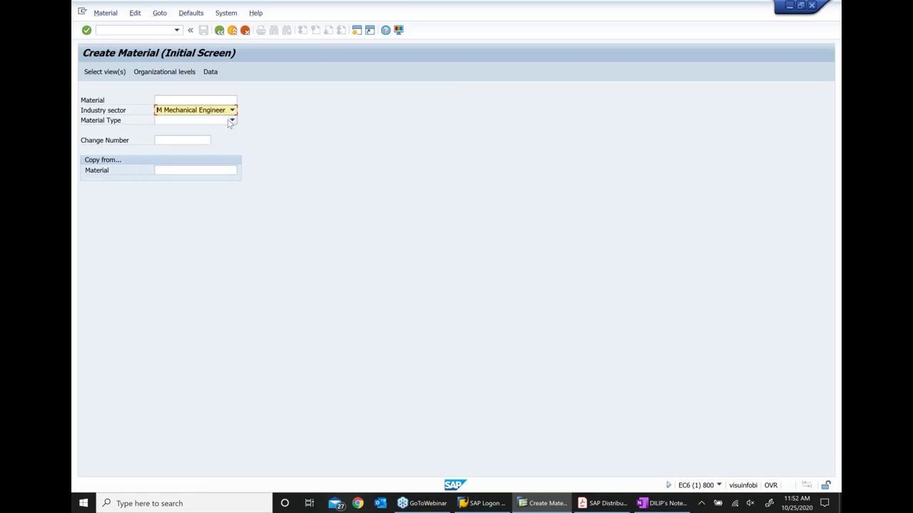
left_click(231, 121)
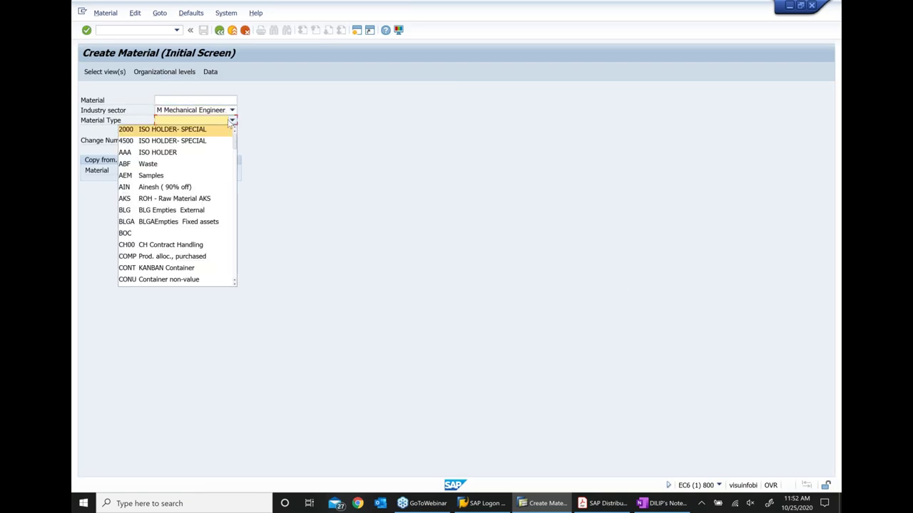
key("r")
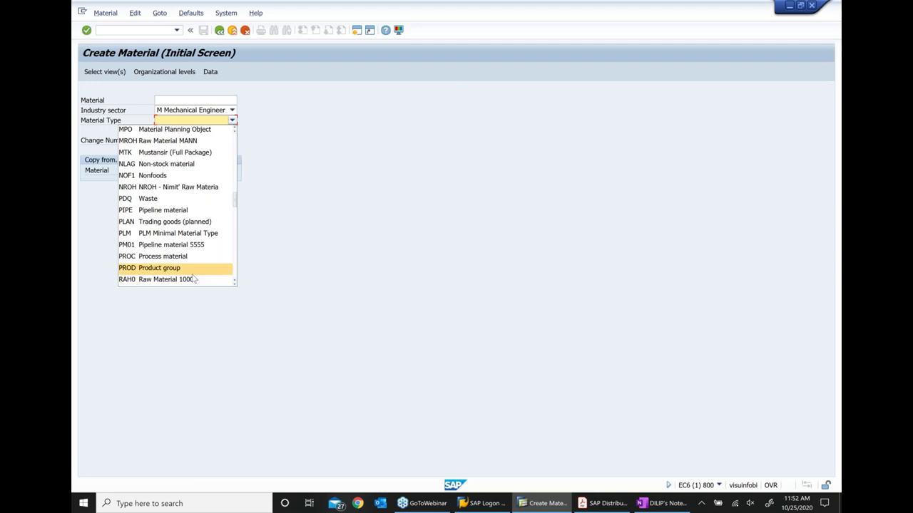
scroll(192, 280, "down", 1)
scroll(193, 279, "down", 2)
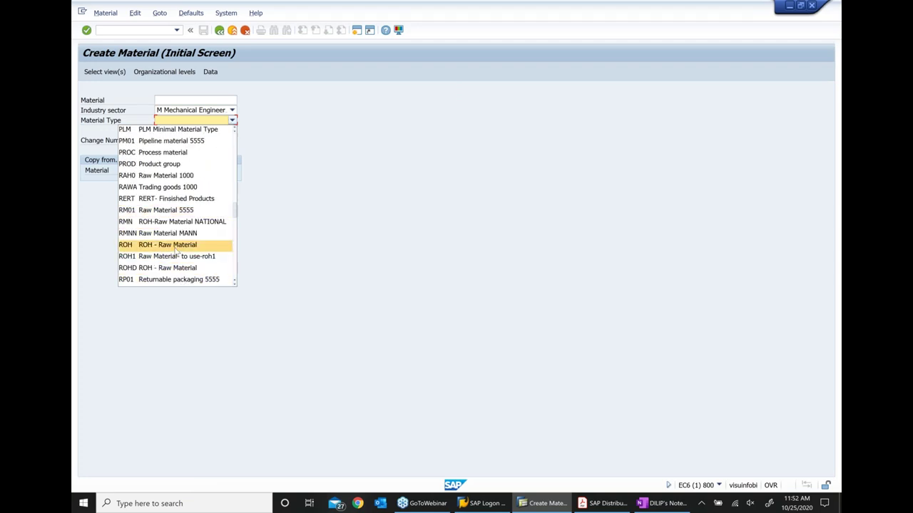
left_click(189, 247)
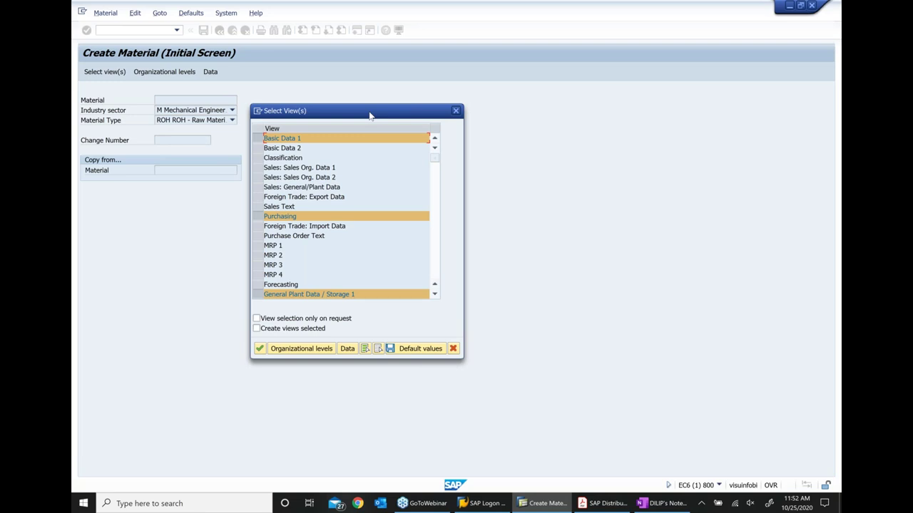
Add the Sales Org. Data 1, Sales Org. Data 2 and Sales: General/Plant Data views, then continue
left_click_drag(369, 114, 421, 115)
left_click(332, 217)
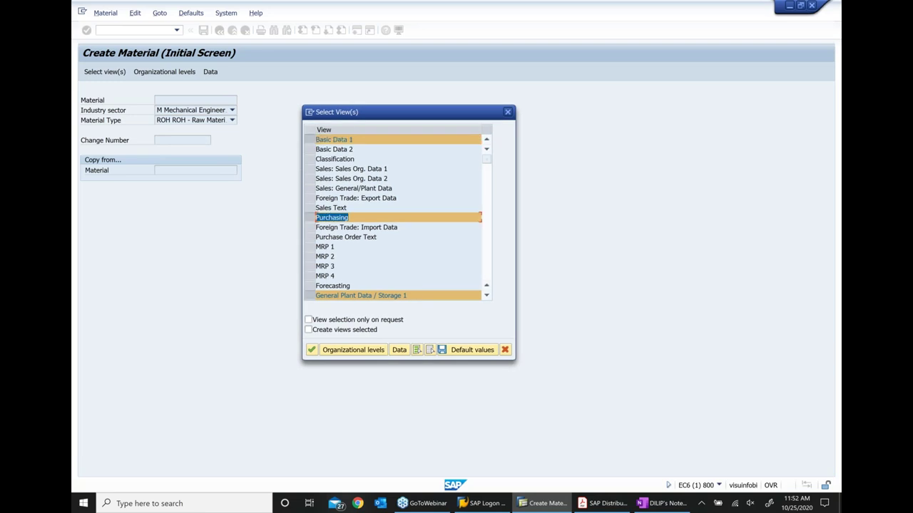
scroll(402, 279, "down", 1)
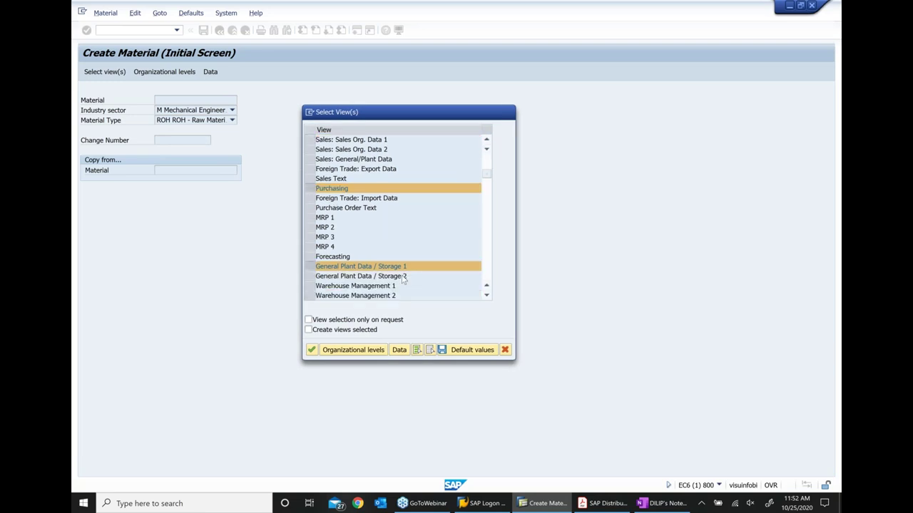
scroll(403, 280, "down", 1)
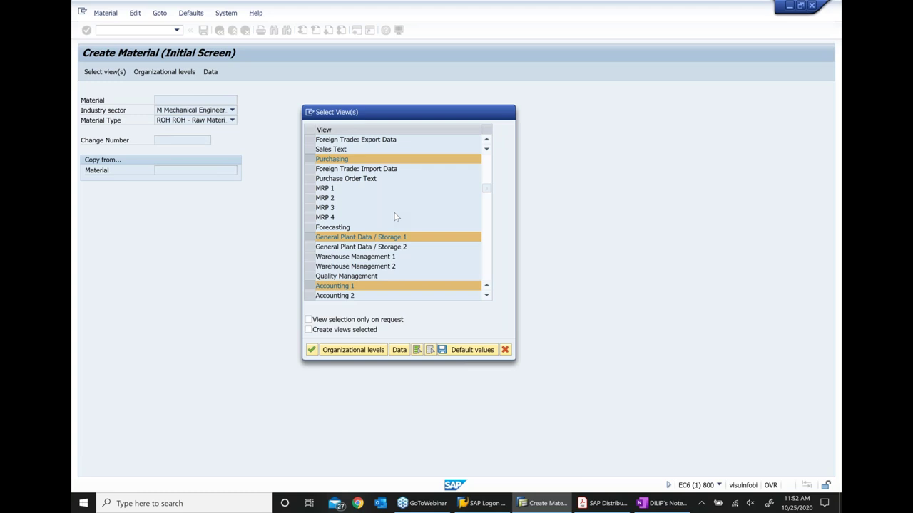
scroll(396, 217, "up", 2)
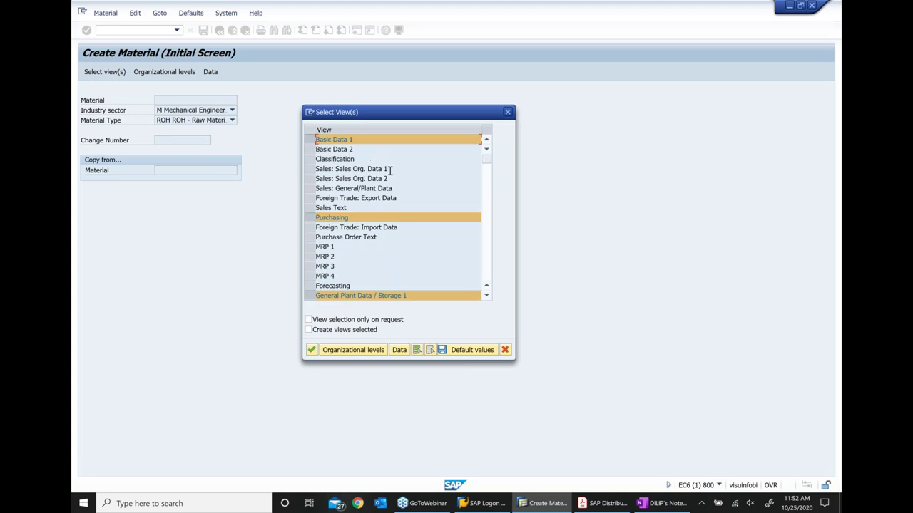
left_click(313, 170)
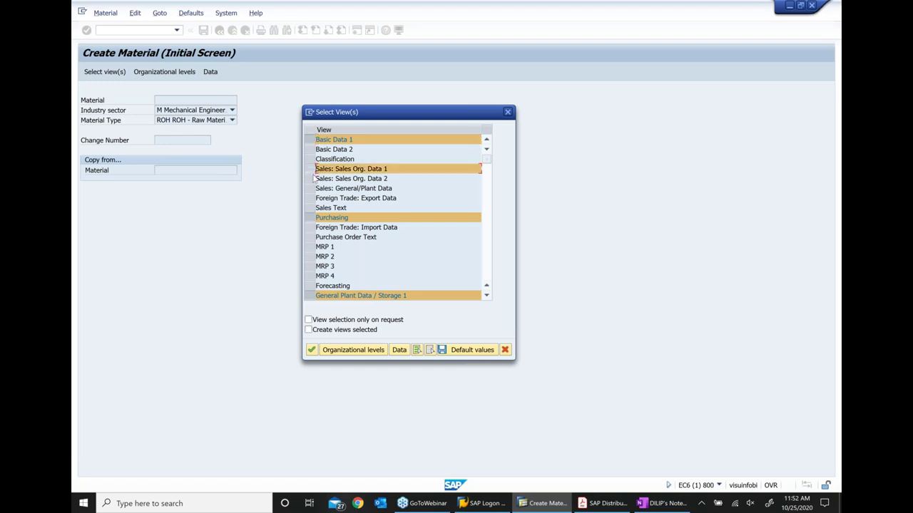
left_click(314, 178)
left_click(313, 188)
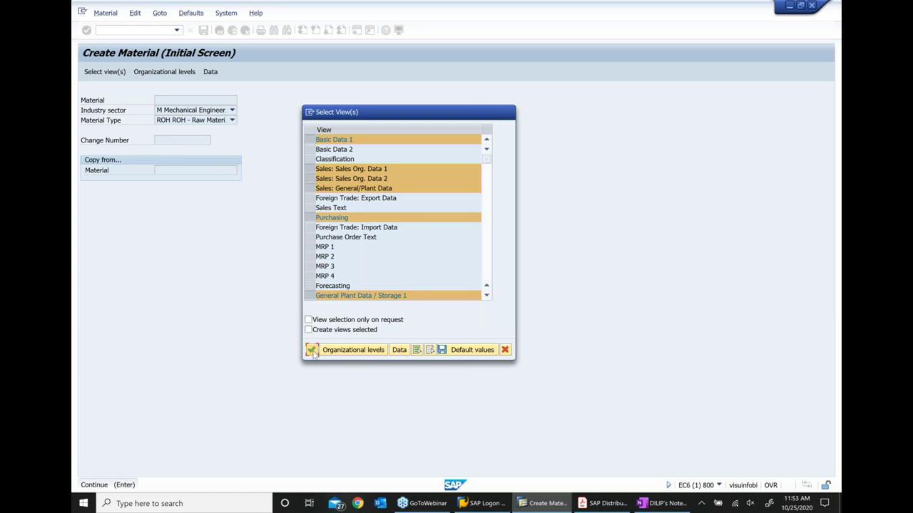
left_click(312, 349)
Accept plant 1000, storage location 0001, sales org 1000 and distribution channel 10
left_click_drag(346, 105, 405, 151)
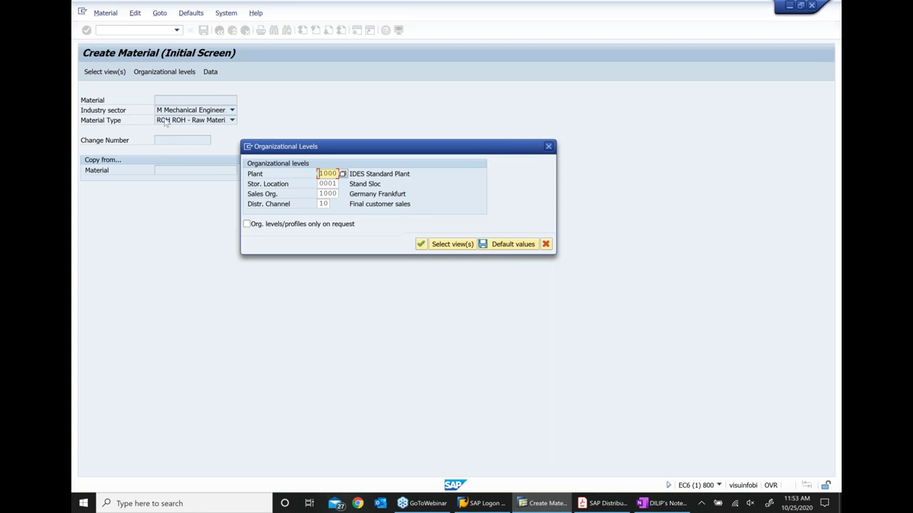
left_click(422, 244)
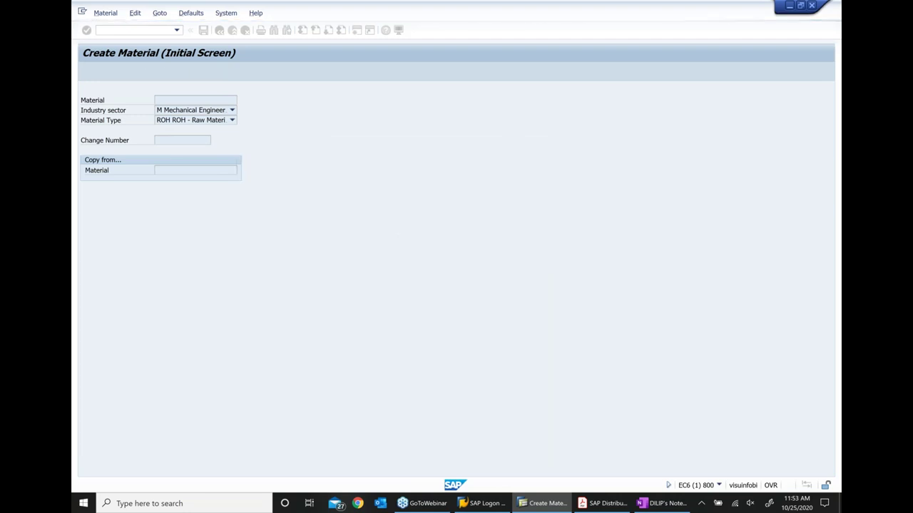
Enter the 'Standard purchase material' description, updating its date suffix to 10 25 20
type("Standard purchase material.sadh 9 13")
key("BackSpace")
key("BackSpace")
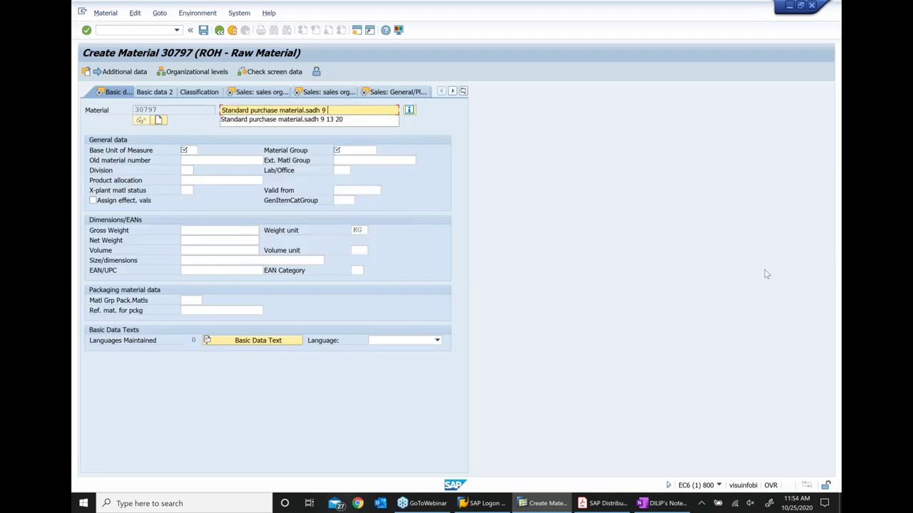
key("BackSpace")
key("BackSpace")
type("10 25 ")
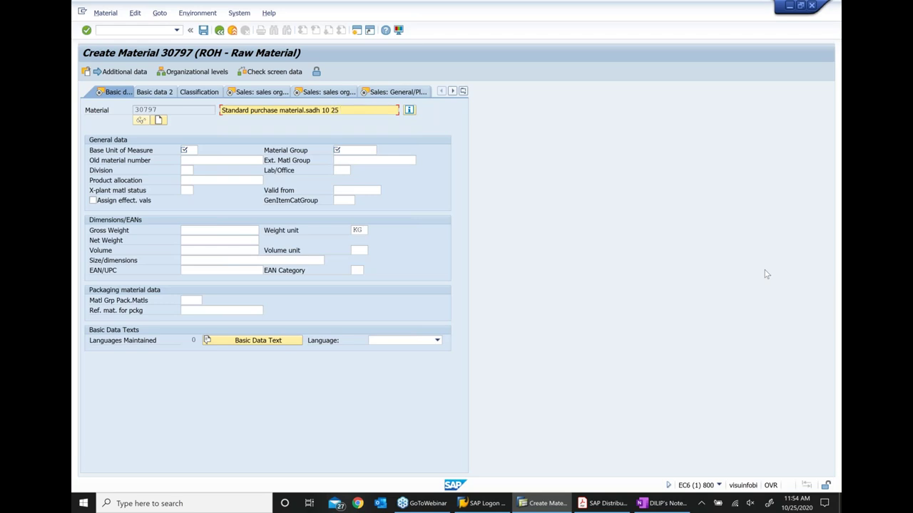
type("20")
Set base unit EA, material group 001, gross and net weight 1, and continue
left_click(185, 151)
type("ea")
key("Tab")
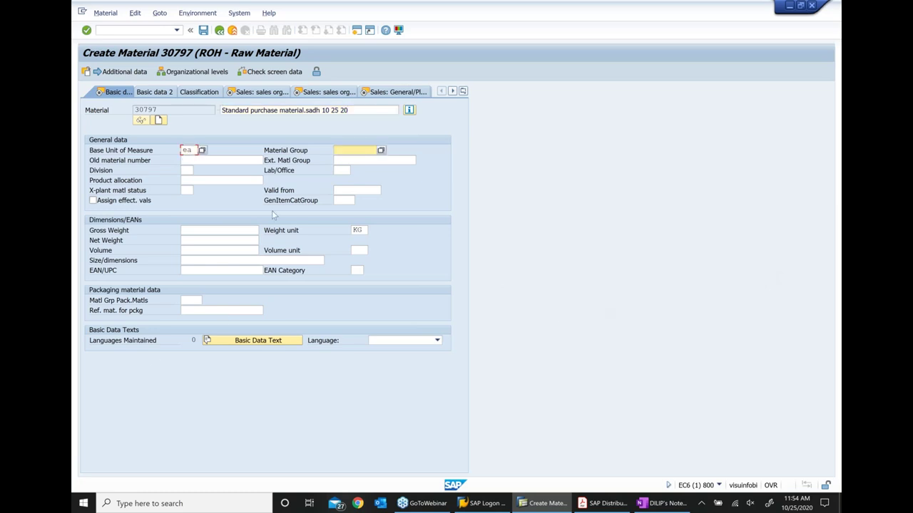
type("001")
left_click(187, 230)
type("1")
key("Tab")
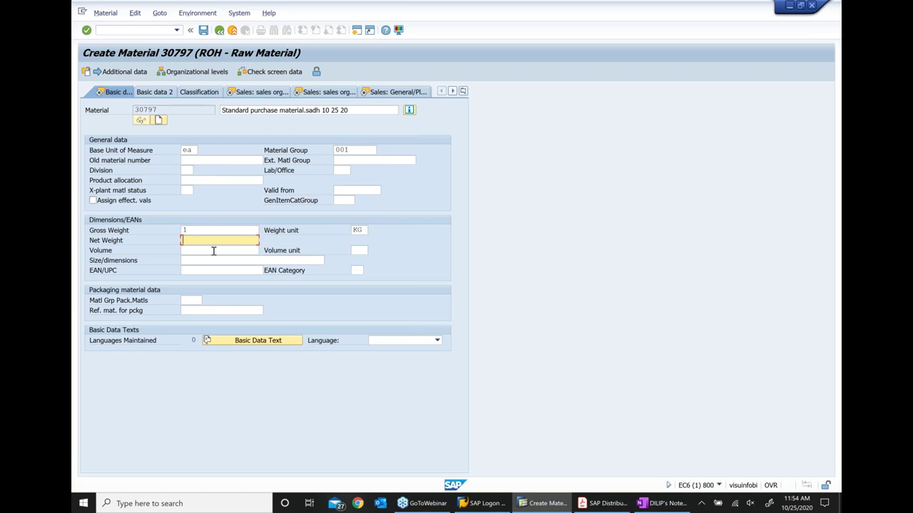
type("1")
key("Tab")
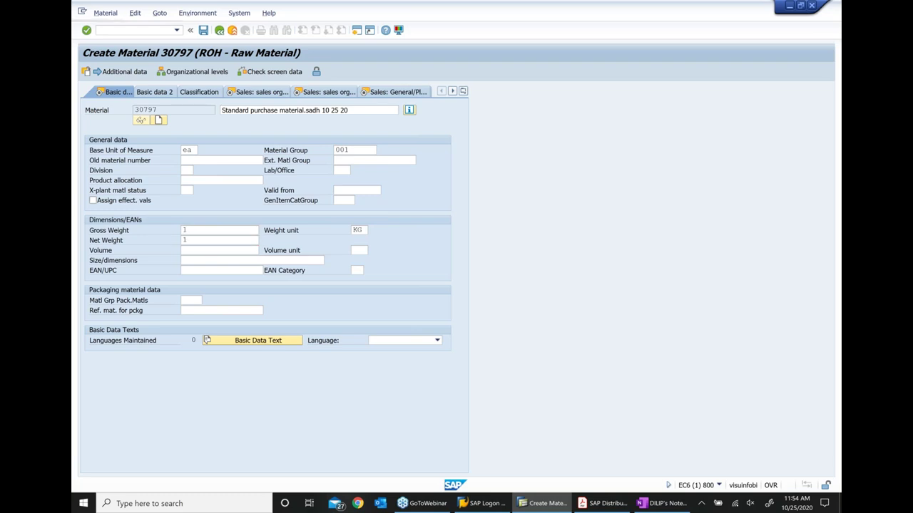
key("Return")
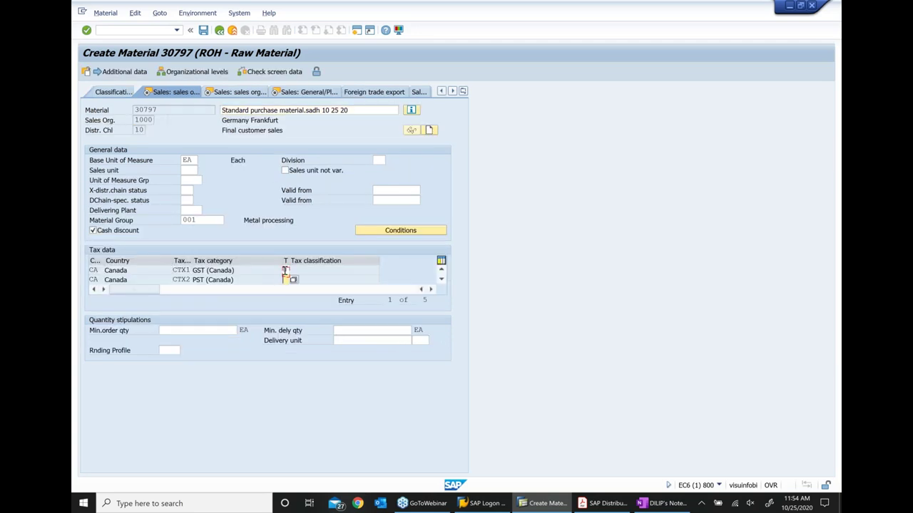
Fill both Canadian tax classifications with No tax and pass through Sales Org. Data 2
key("Return")
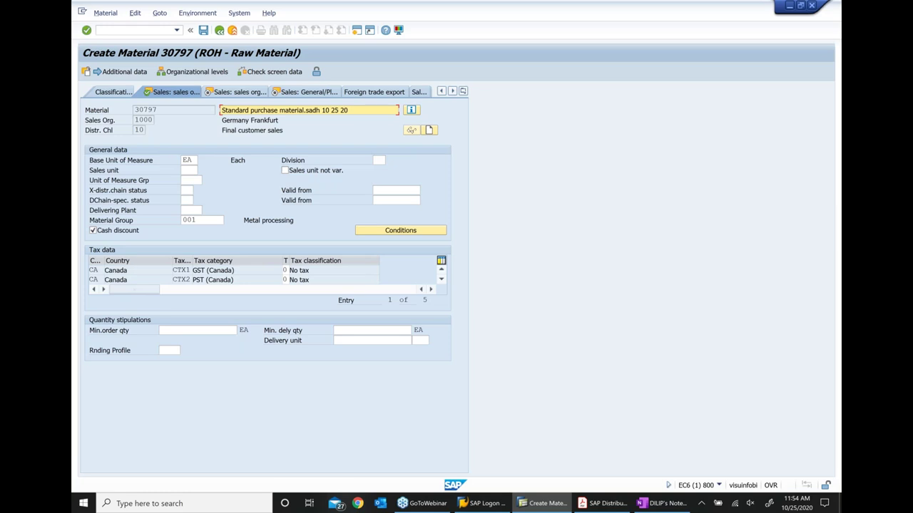
key("Return")
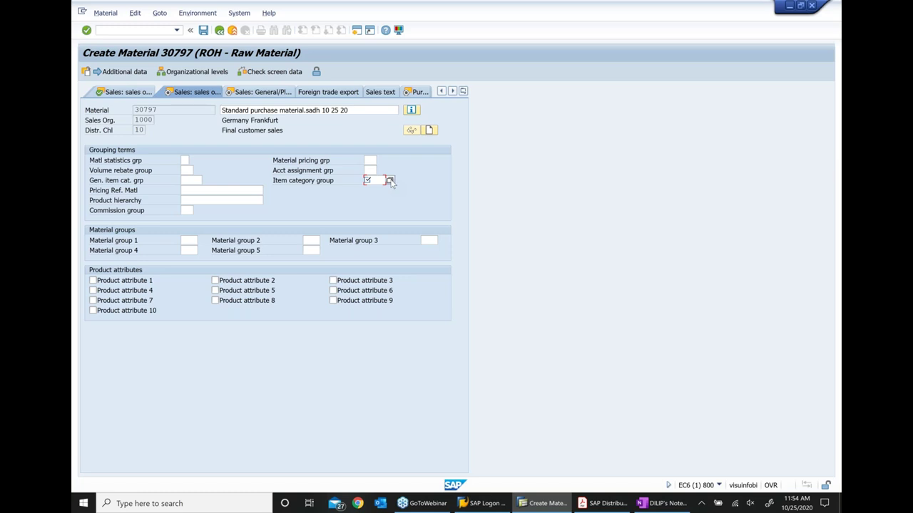
left_click(390, 180)
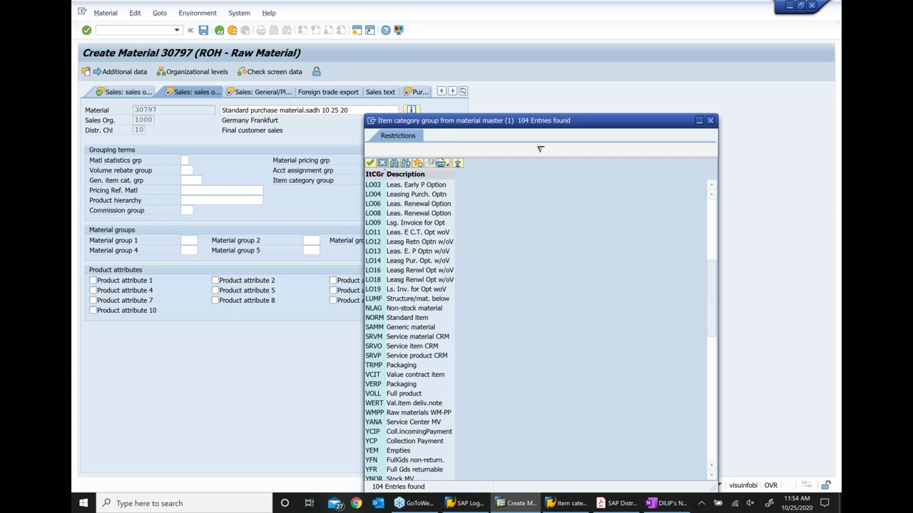
key("Escape")
key("Return")
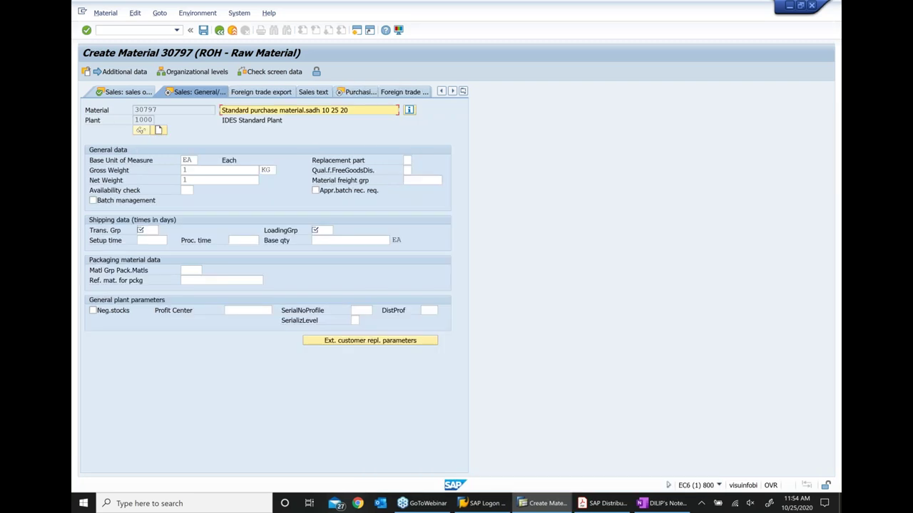
Enter transportation group and loading group 0001, then purchasing group 000
left_click(146, 231)
type("0001")
key("Tab")
type("0001")
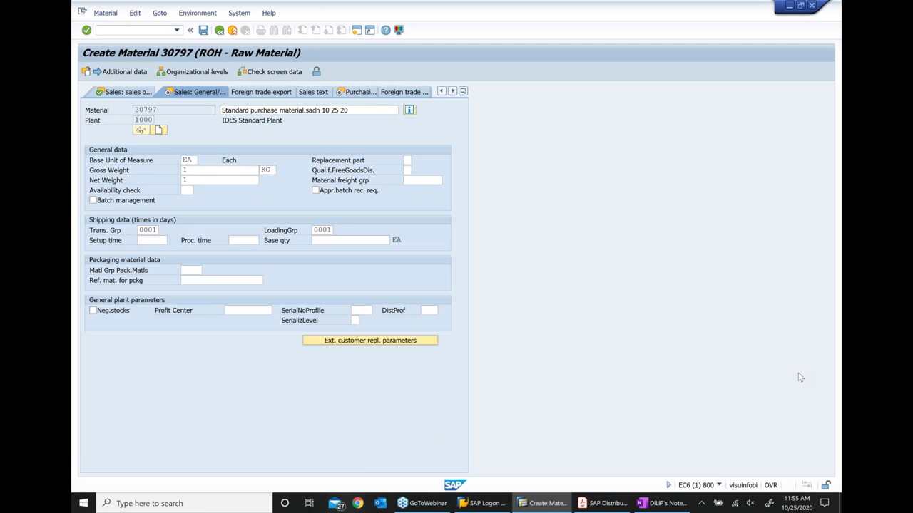
key("Return")
key("Return")
type("000")
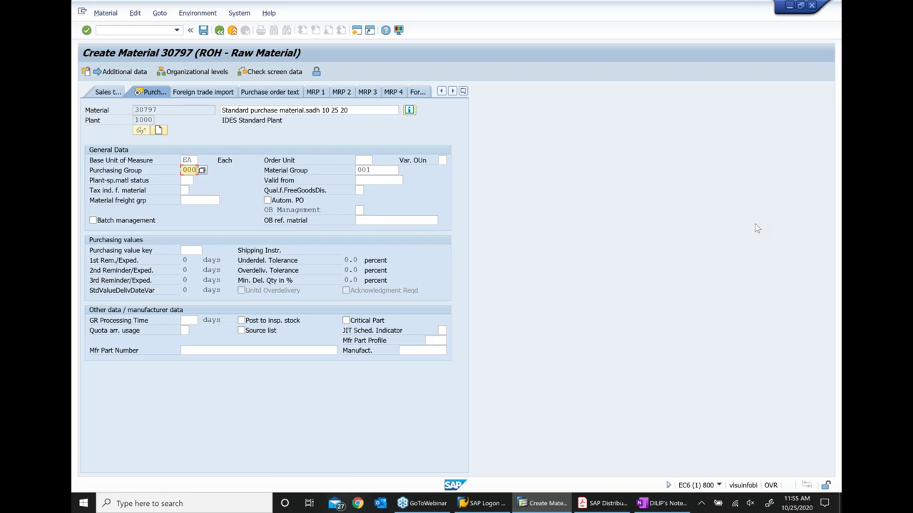
Confirm the purchasing group, then set valuation class 3000 and standard price 10 on Accounting 1
key("Return")
key("Return")
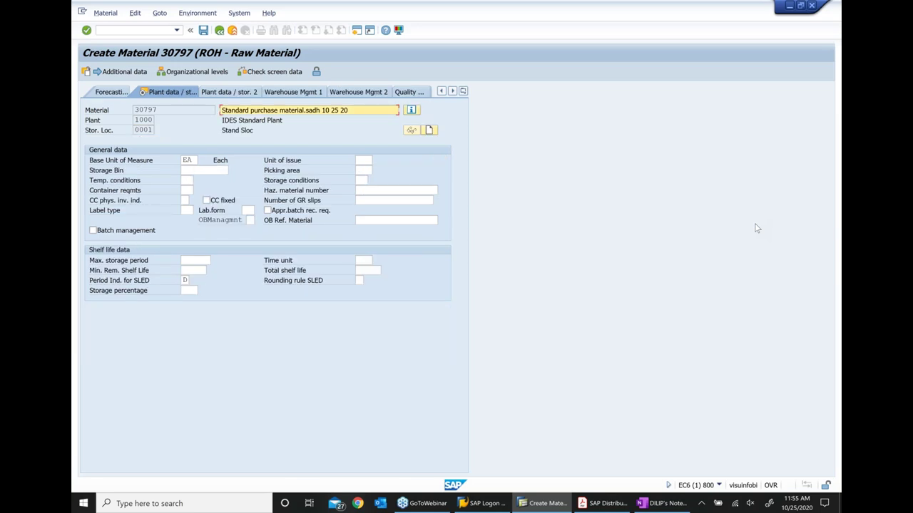
key("Return")
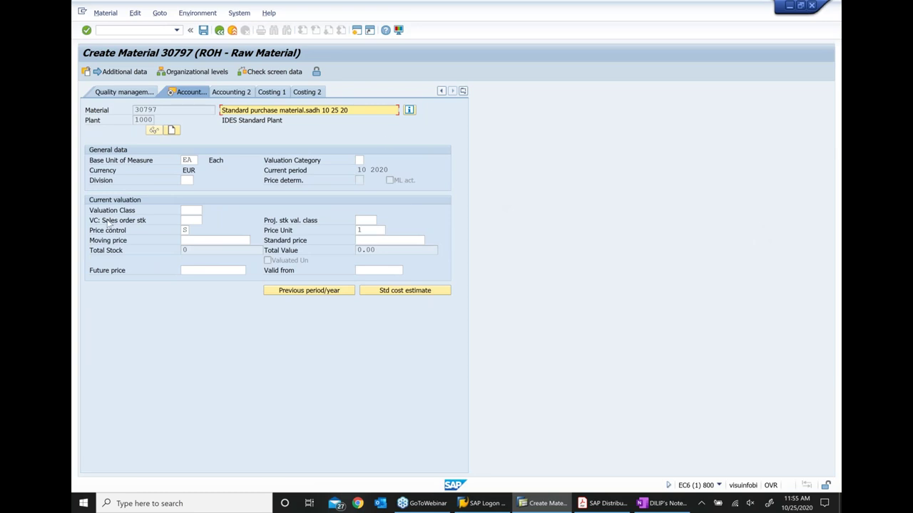
left_click(192, 210)
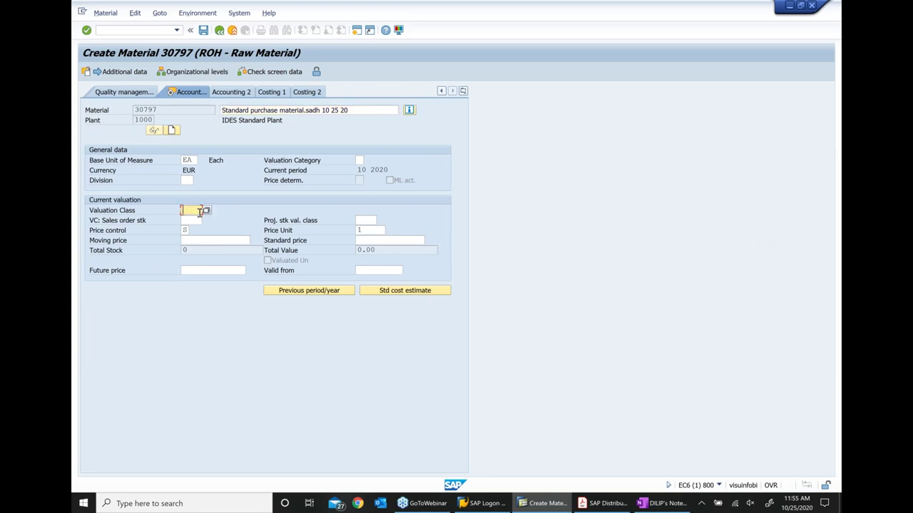
left_click(206, 210)
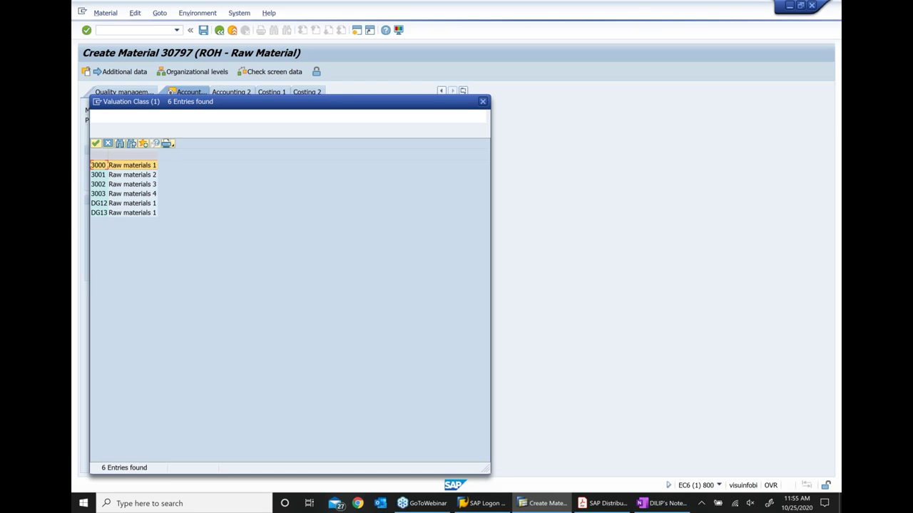
double_click(107, 165)
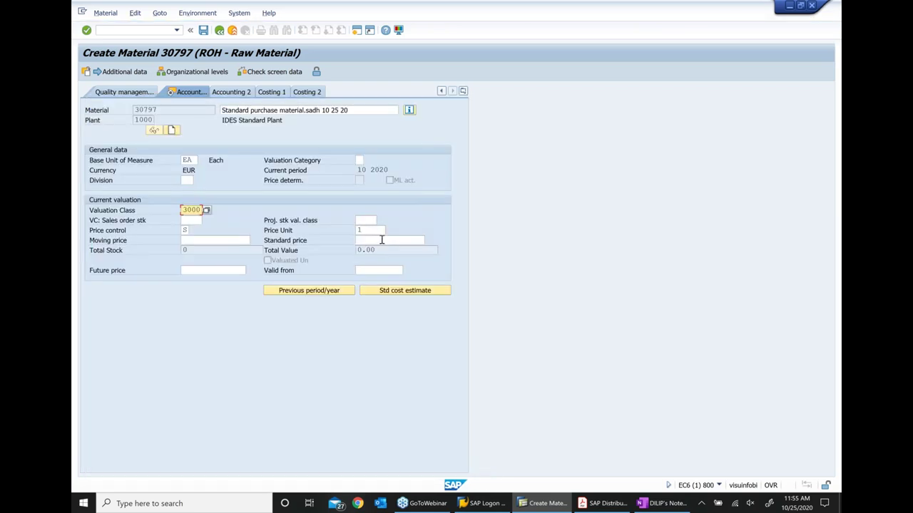
left_click(382, 240)
type("10")
key("Return")
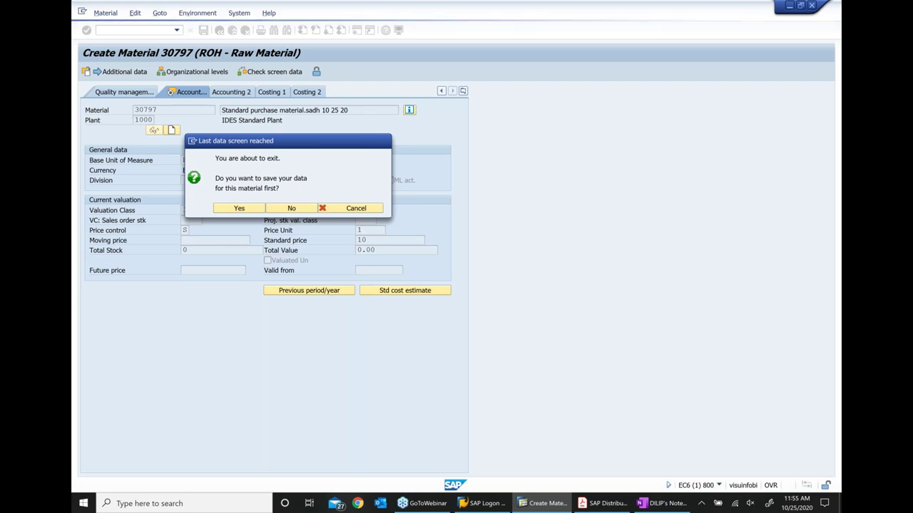
Save material 30797 and start Material > Display
key("Return")
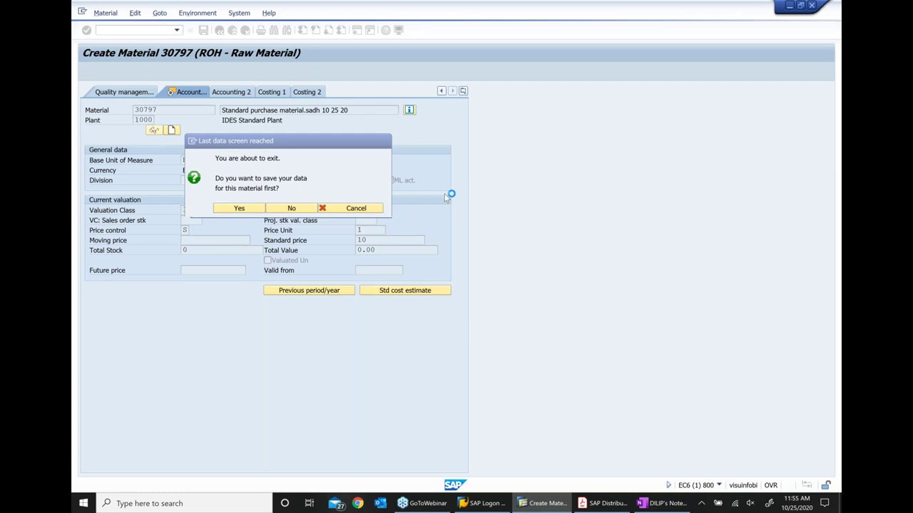
left_click(114, 12)
mouse_move(143, 64)
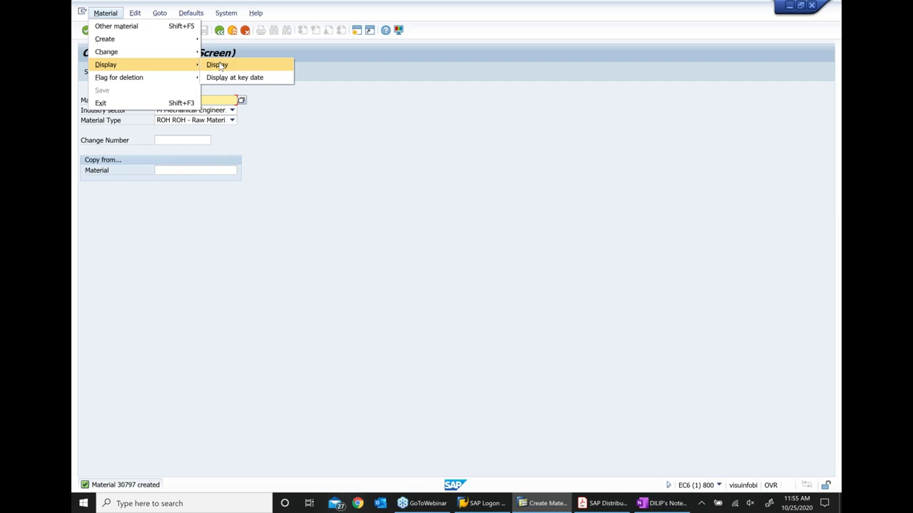
left_click(218, 65)
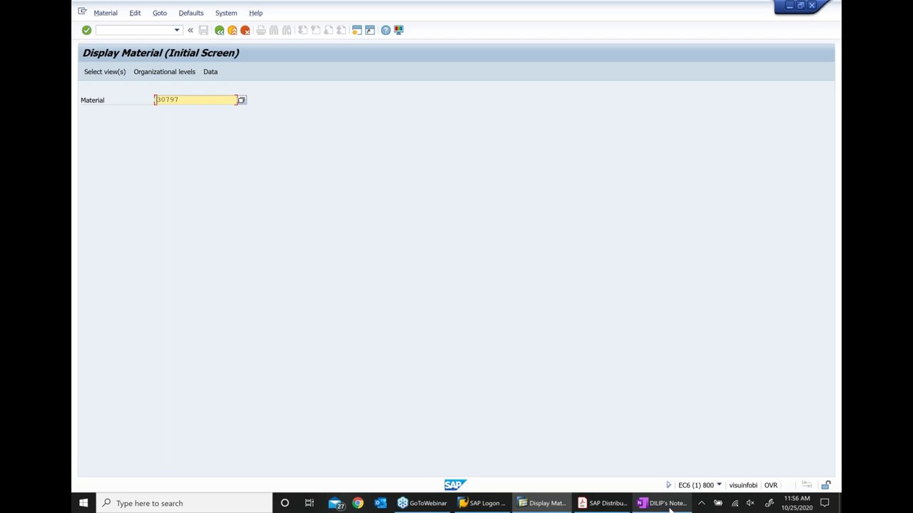
Paste 30797 after MM01 on the purchasing material line in OneNote
left_click(663, 503)
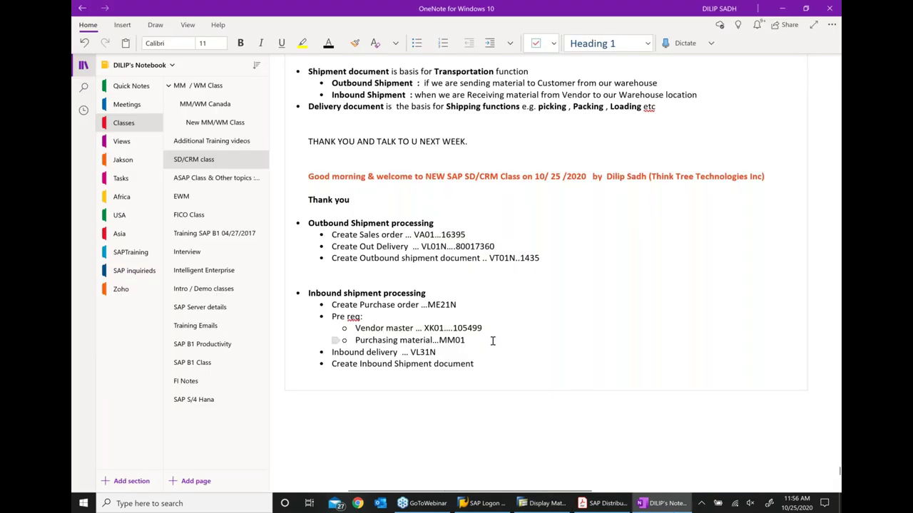
left_click(492, 341)
type("....30797")
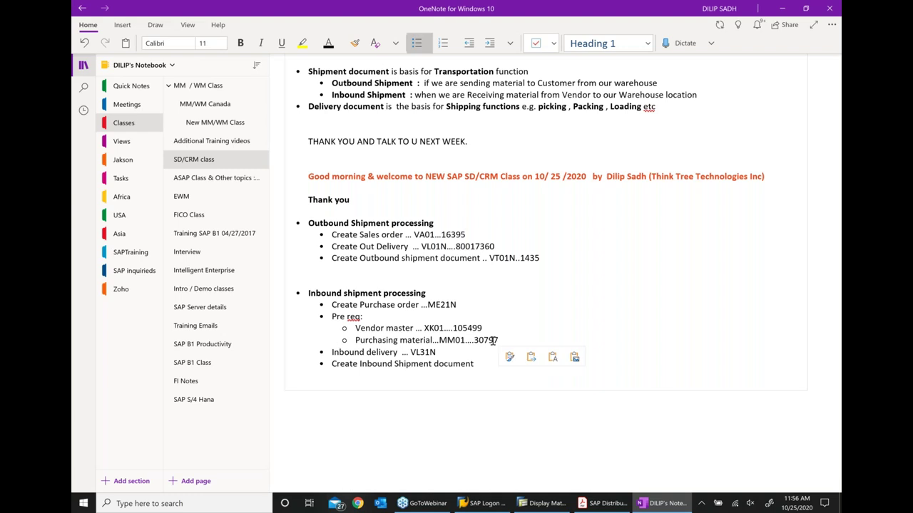
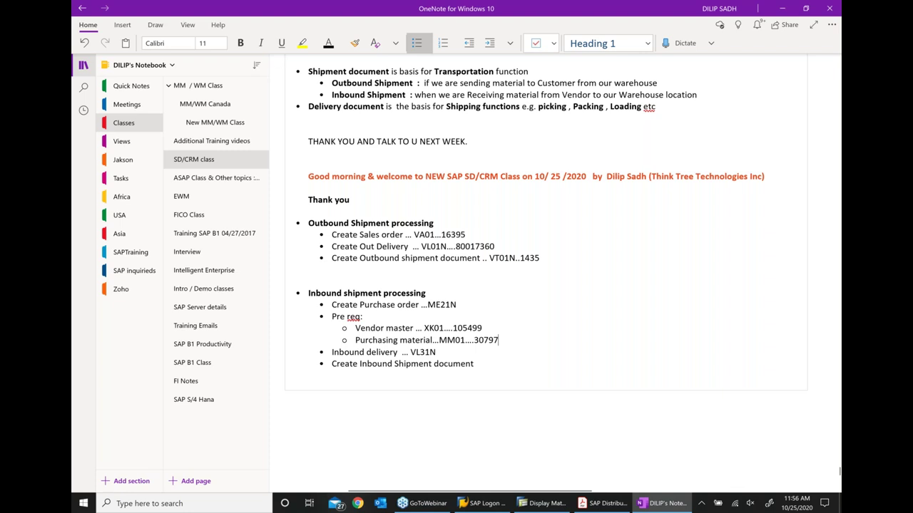
Review the notes, select the 'Create Purchase order ...ME21N' line, and return to SAP material 30797
scroll(559, 367, "down", 2)
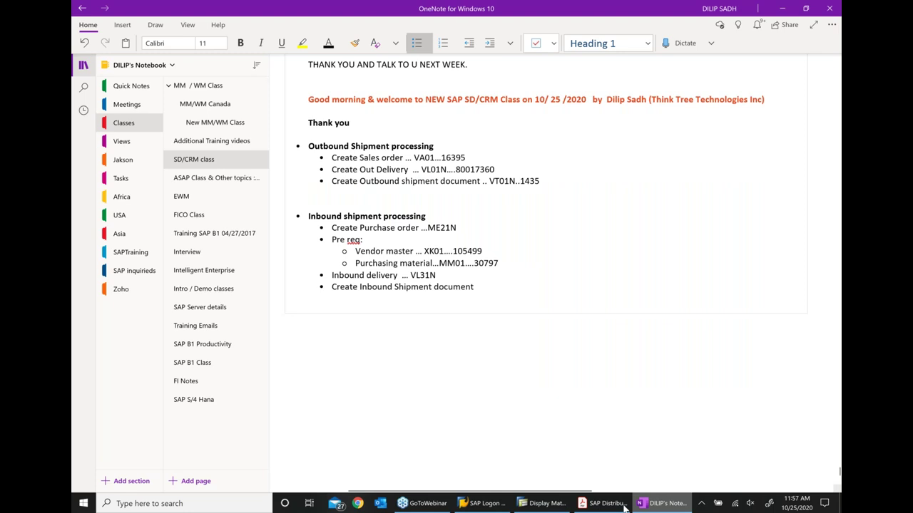
left_click(545, 503)
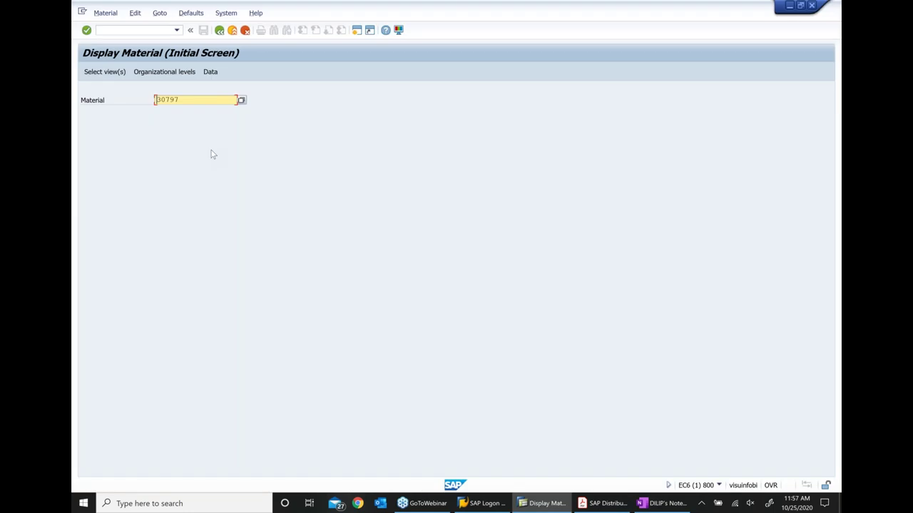
key("alt+Tab")
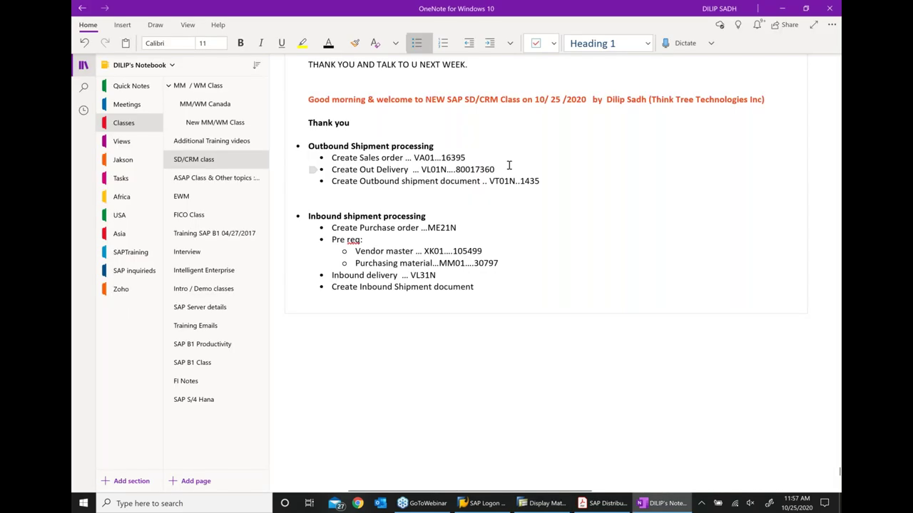
triple_click(459, 226)
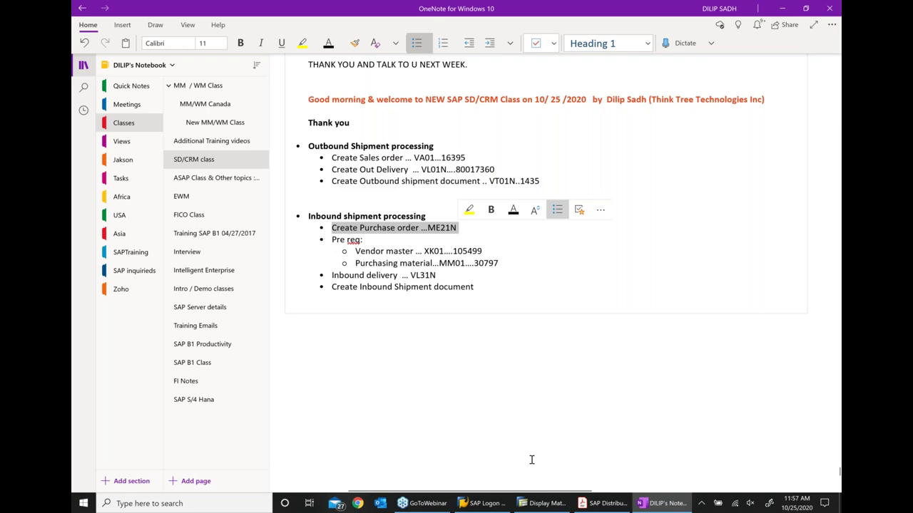
key("alt+Tab")
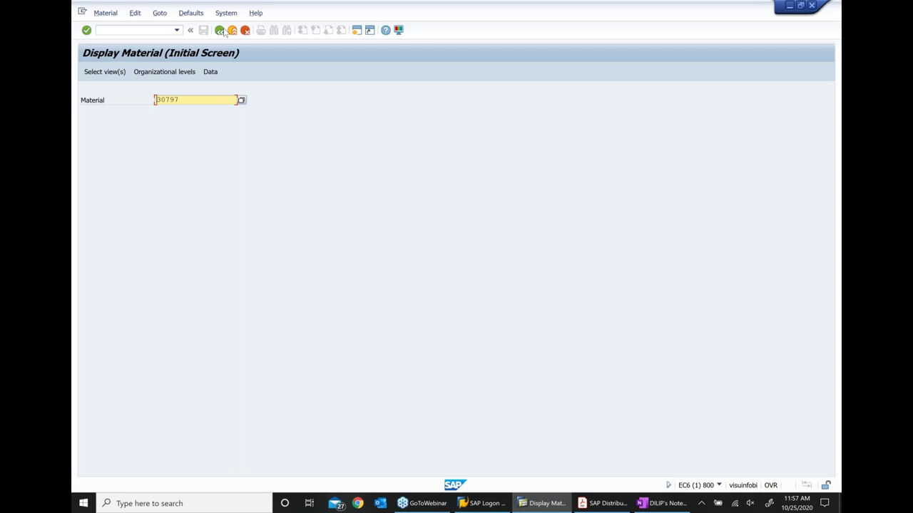
From Easy Access, launch ME21N via Purchasing > Purchase Order > Create
left_click(220, 30)
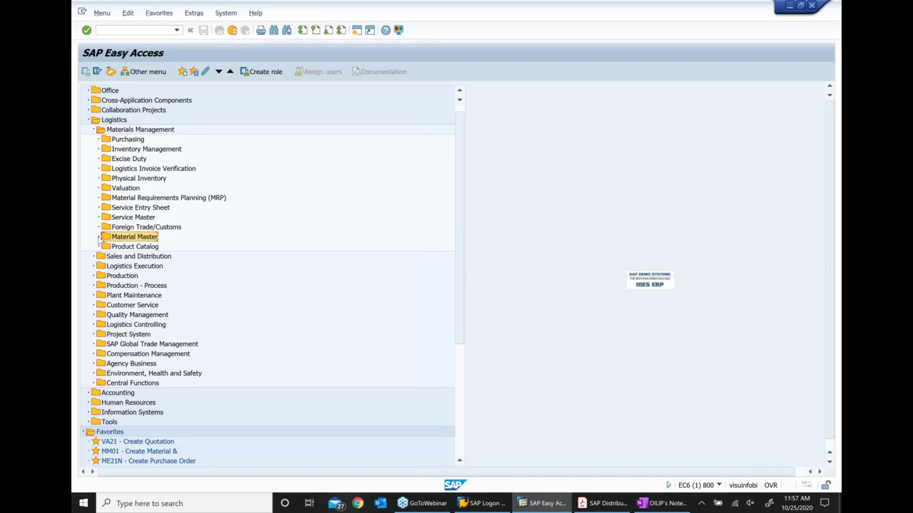
left_click(100, 139)
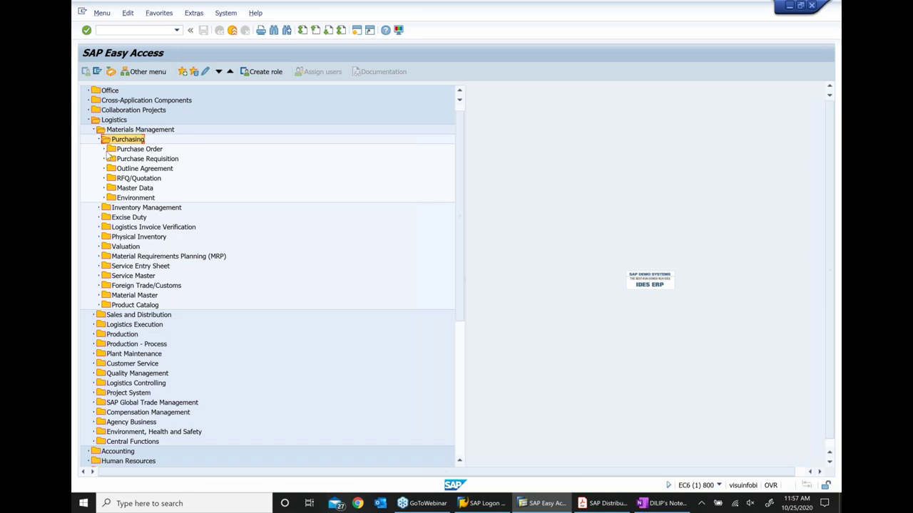
left_click(105, 150)
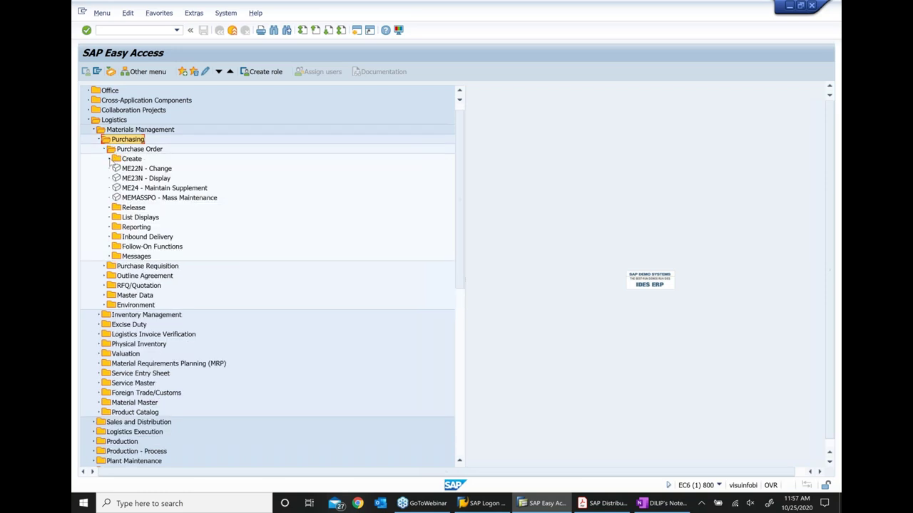
left_click(110, 159)
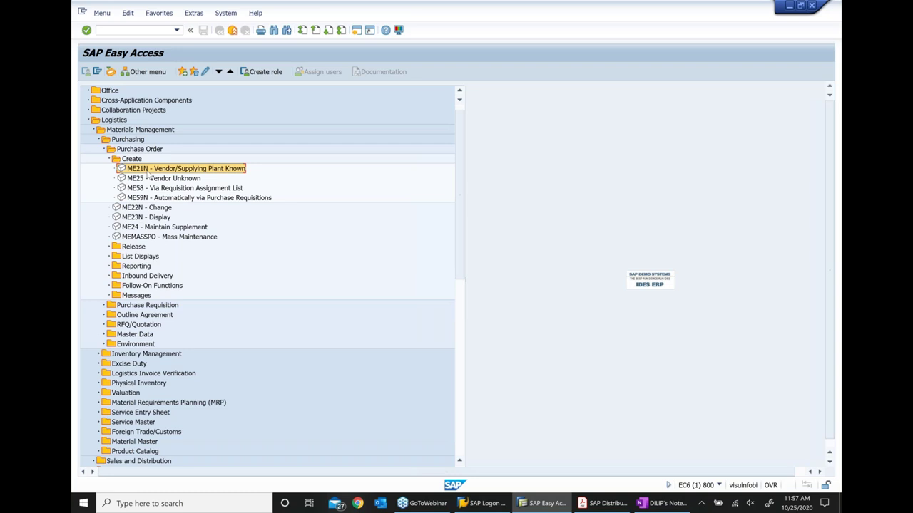
double_click(146, 169)
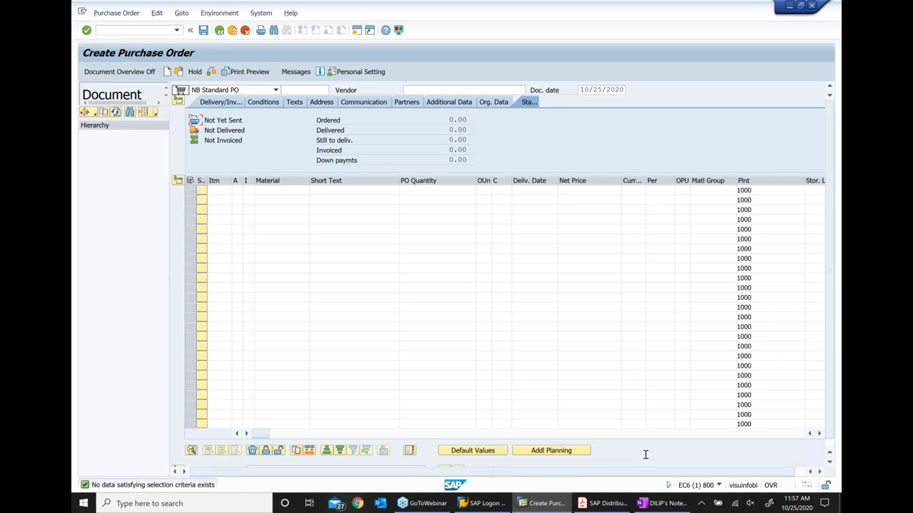
Copy vendor 105499 from the notes into the order and show its Org. Data
key("alt+Tab")
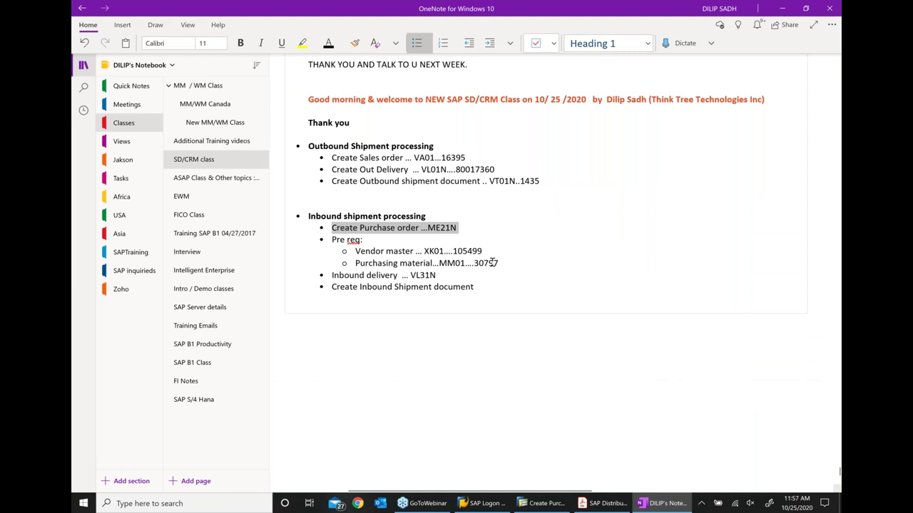
left_click_drag(452, 250, 483, 251)
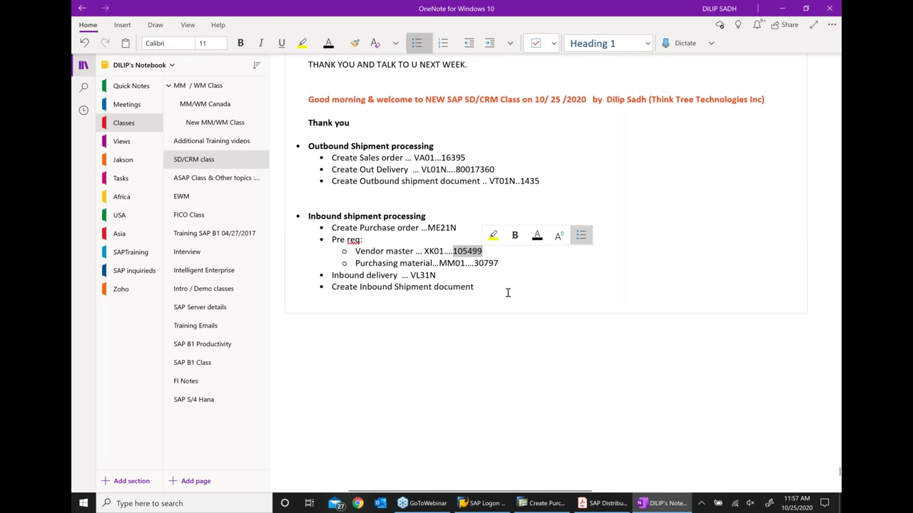
key("alt+Tab")
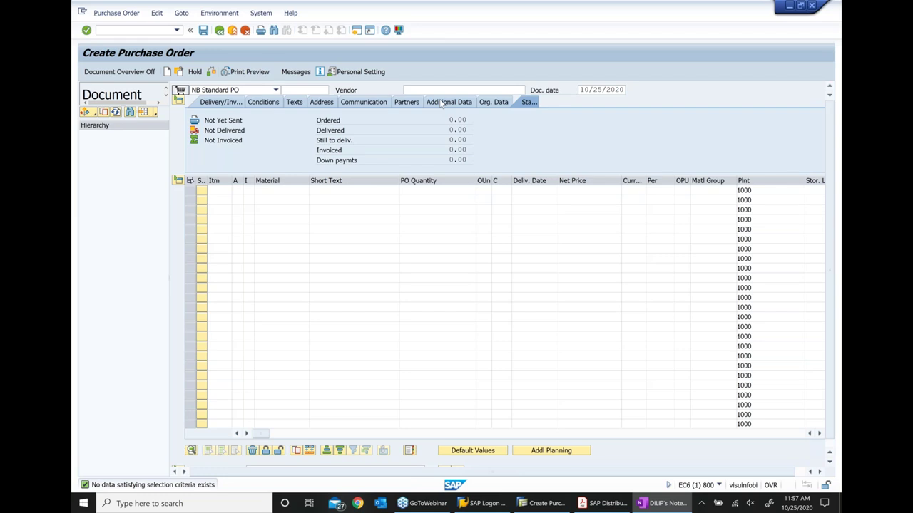
left_click(488, 102)
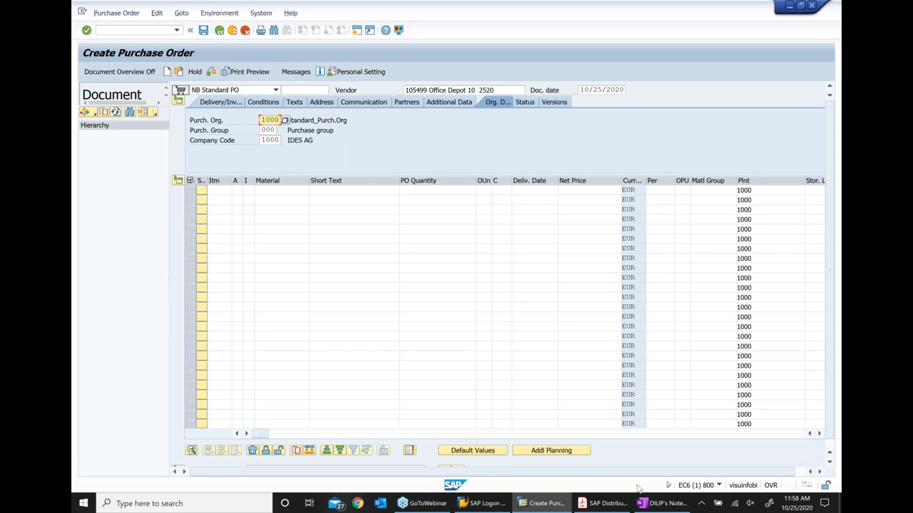
Enter material 30797 with PO quantity 100 in the first item row
left_click(662, 503)
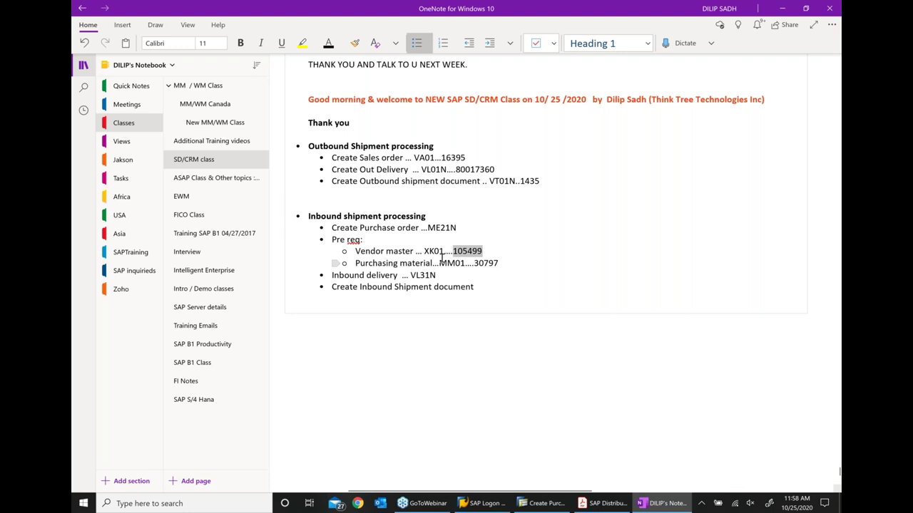
key("alt+Tab")
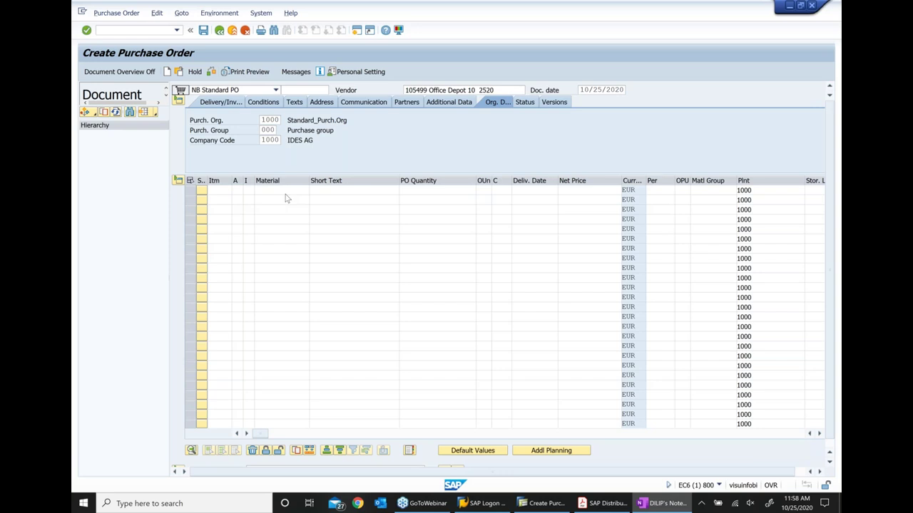
type("30797")
left_click(434, 190)
type("100")
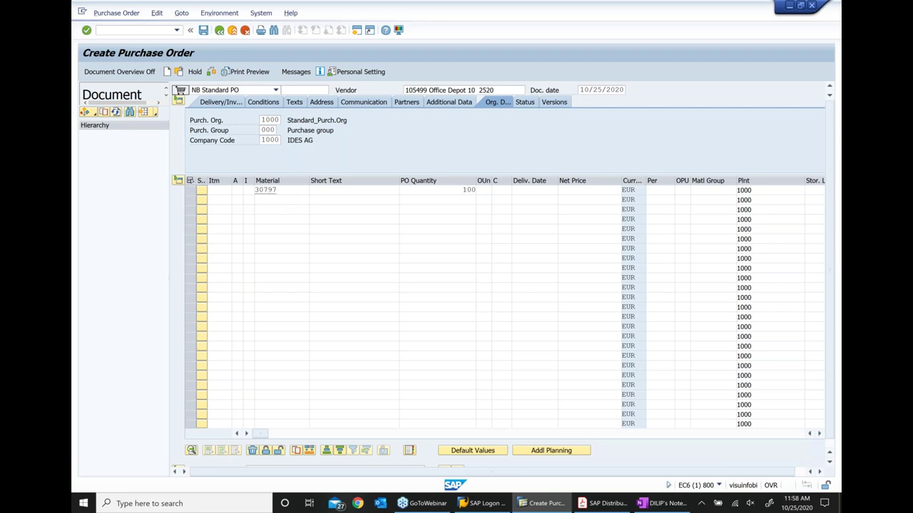
Validate item 10 with a 10.00 EUR PBXX gross price and show its confirmation control options
key("Return")
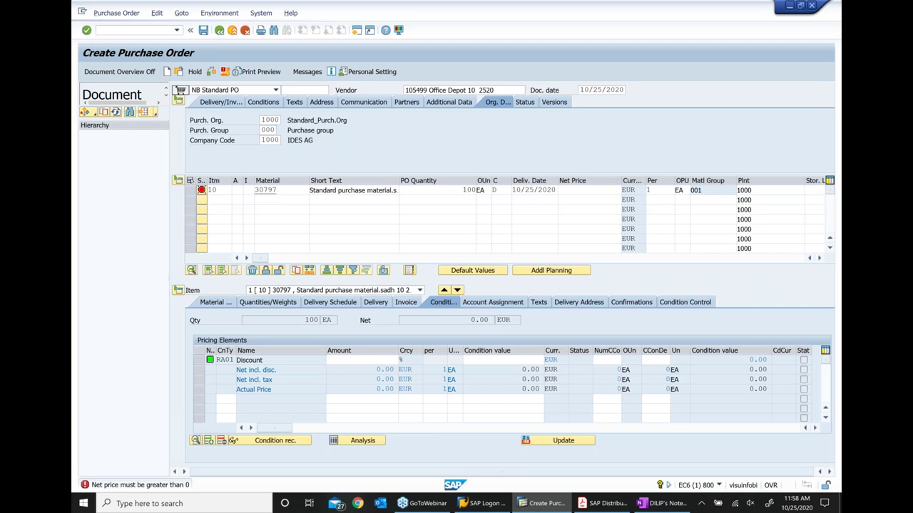
key("Return")
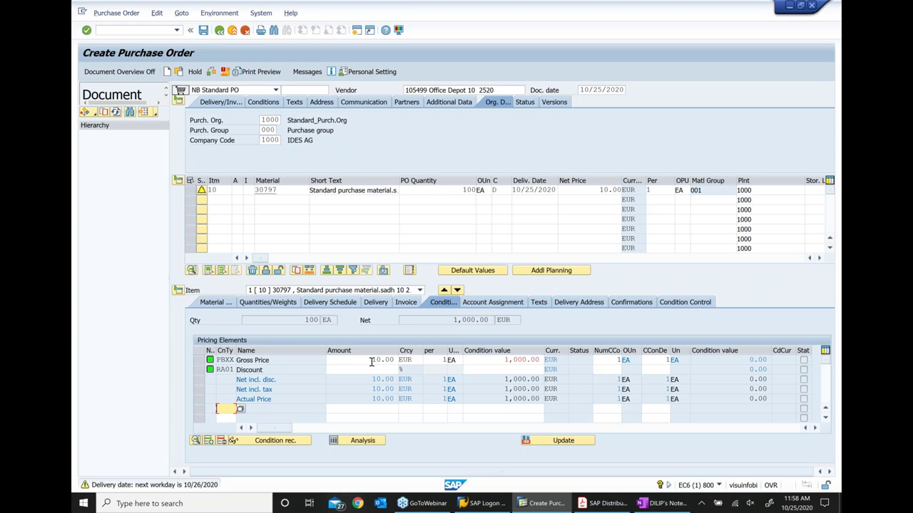
left_click(630, 306)
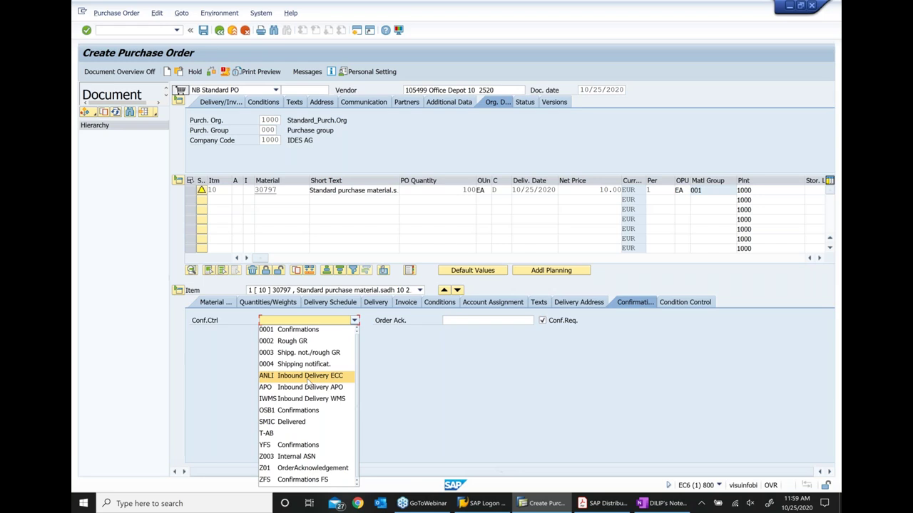
left_click(307, 378)
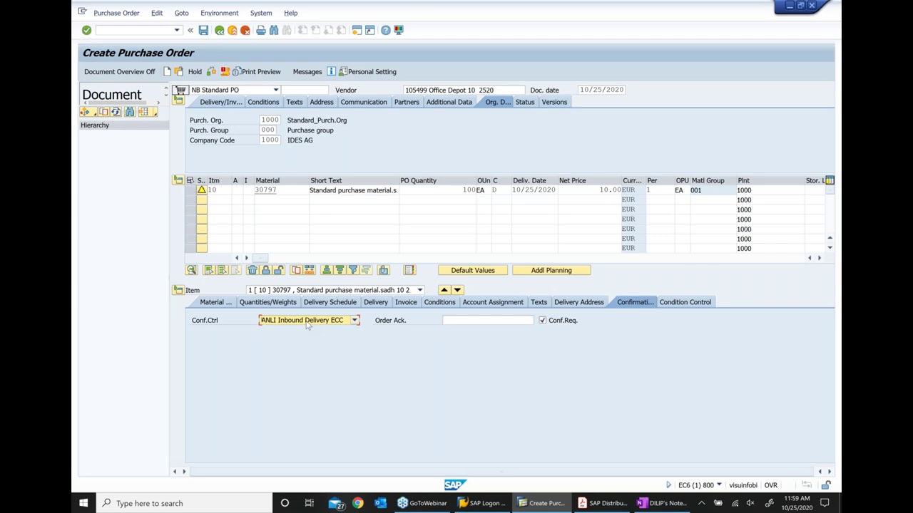
left_click(203, 32)
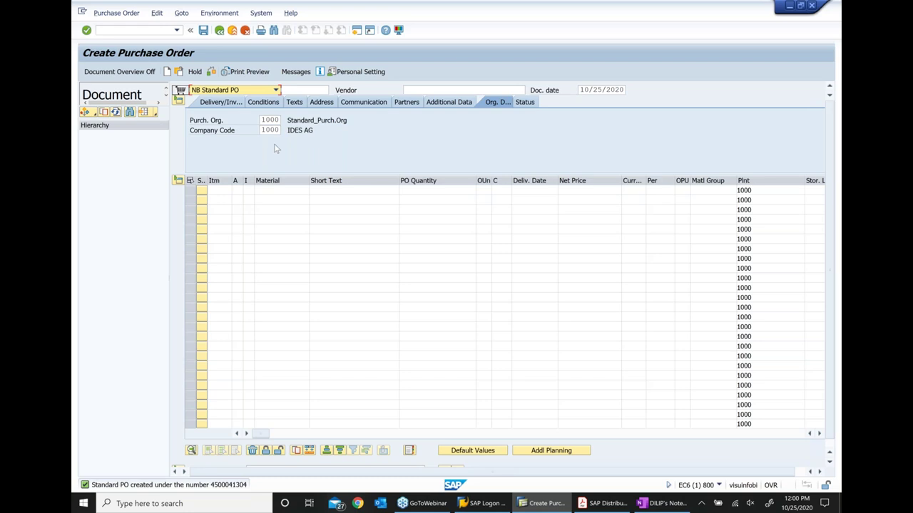
left_click(115, 14)
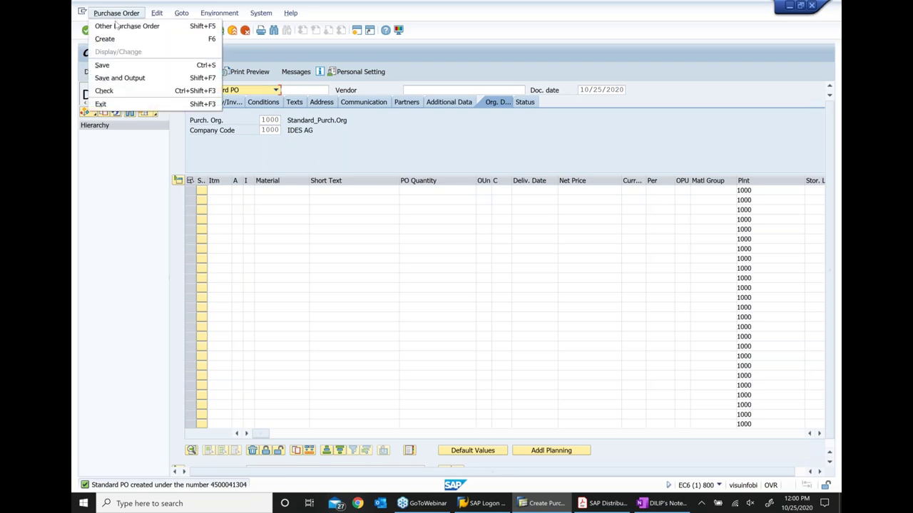
left_click(116, 25)
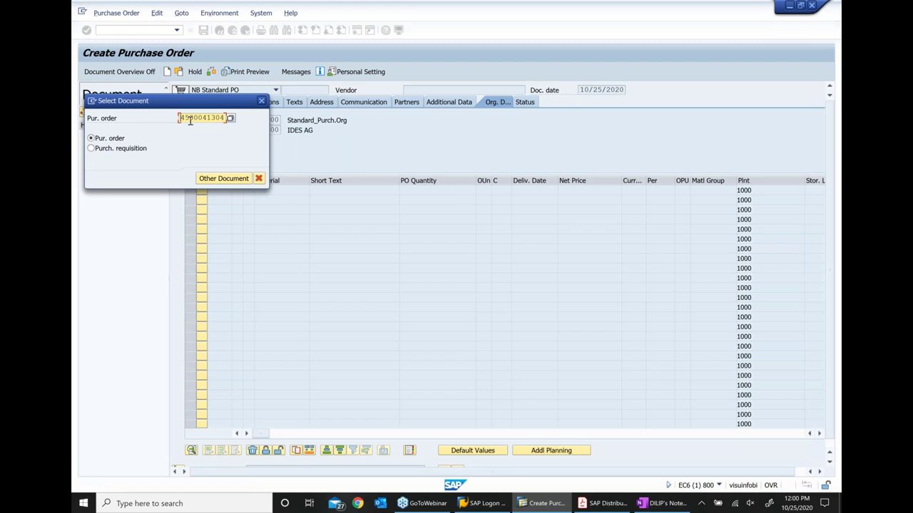
key("alt+Tab")
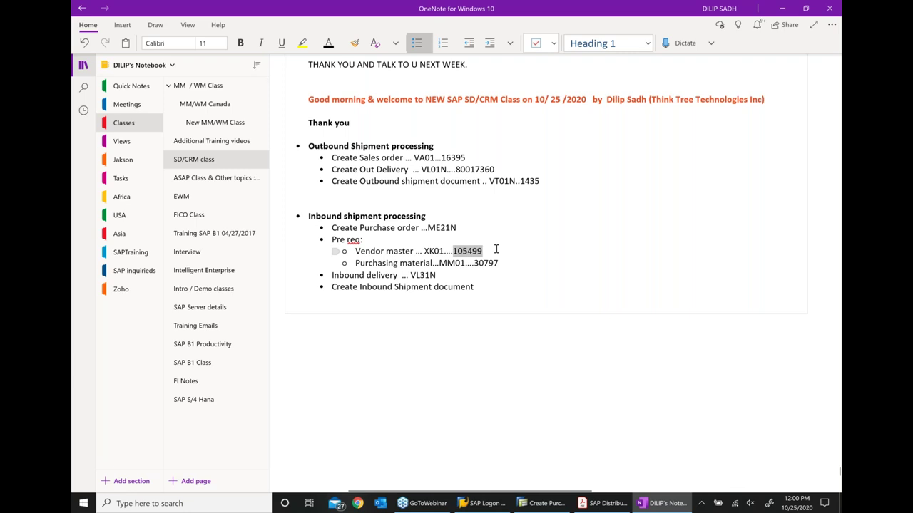
left_click(457, 227)
type("...4500041304")
Locate the 'Inbound delivery ... VL31N' line in the notes and return to SAP
triple_click(446, 274)
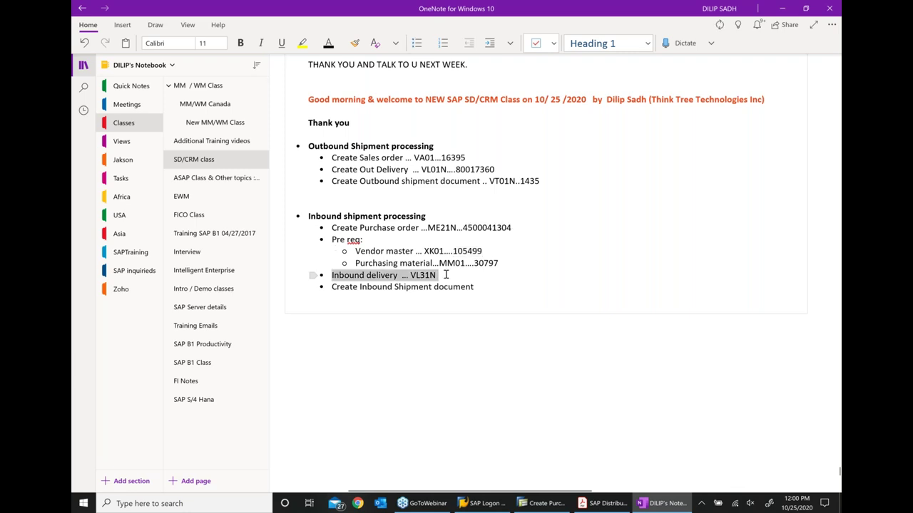
left_click(387, 279)
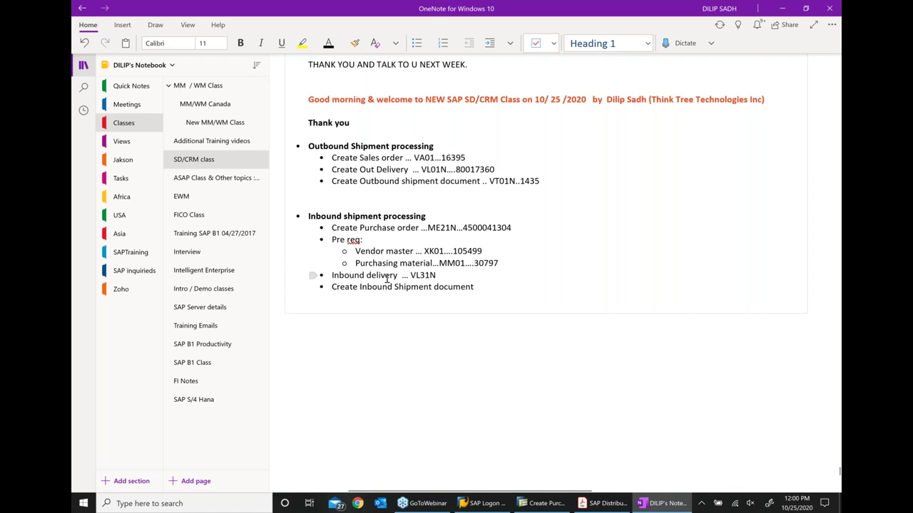
key("alt+Tab")
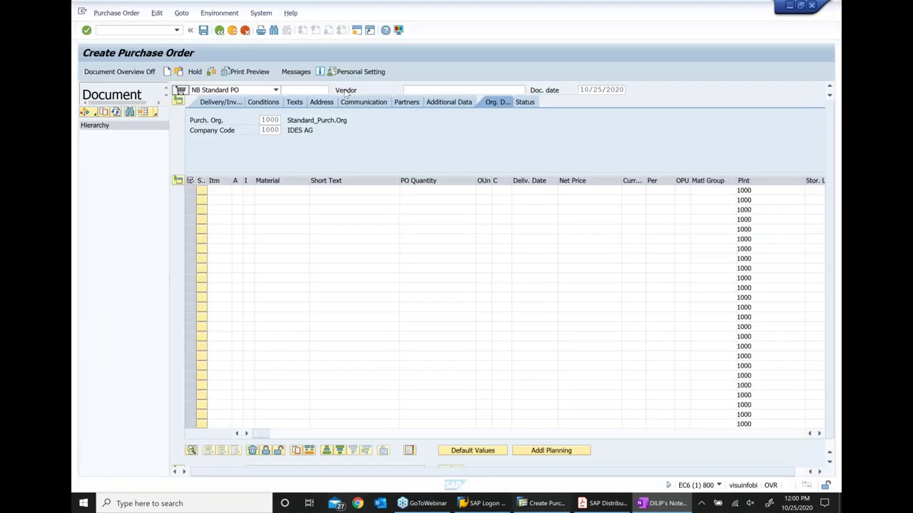
Return to Easy Access and expand Logistics Execution > Inbound Process in the menu
key("F3")
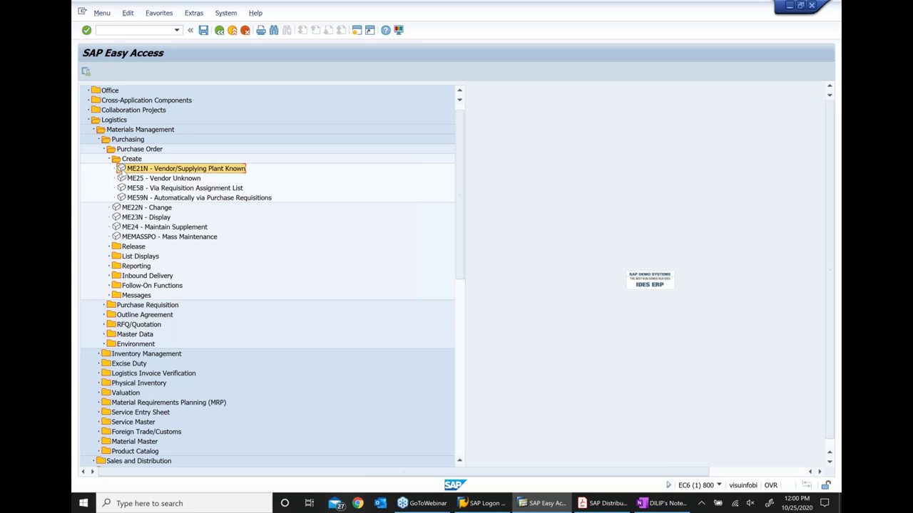
left_click(108, 150)
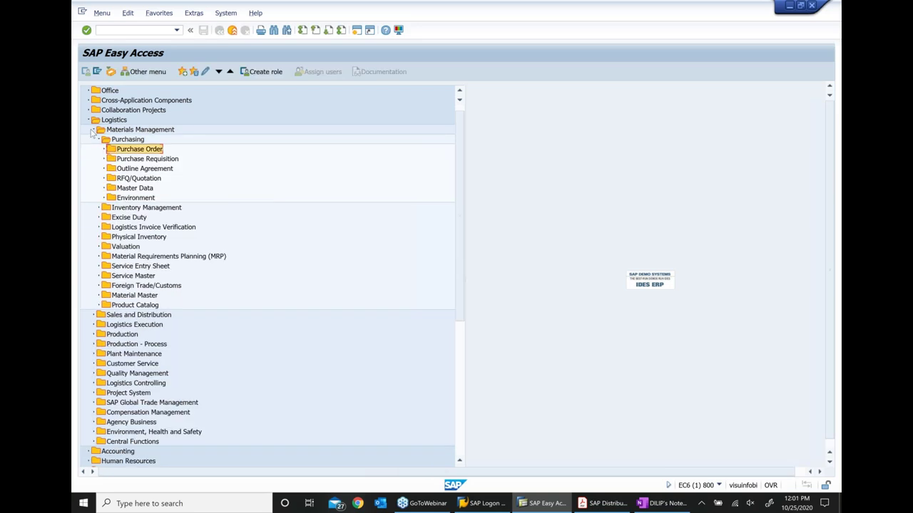
left_click(90, 130)
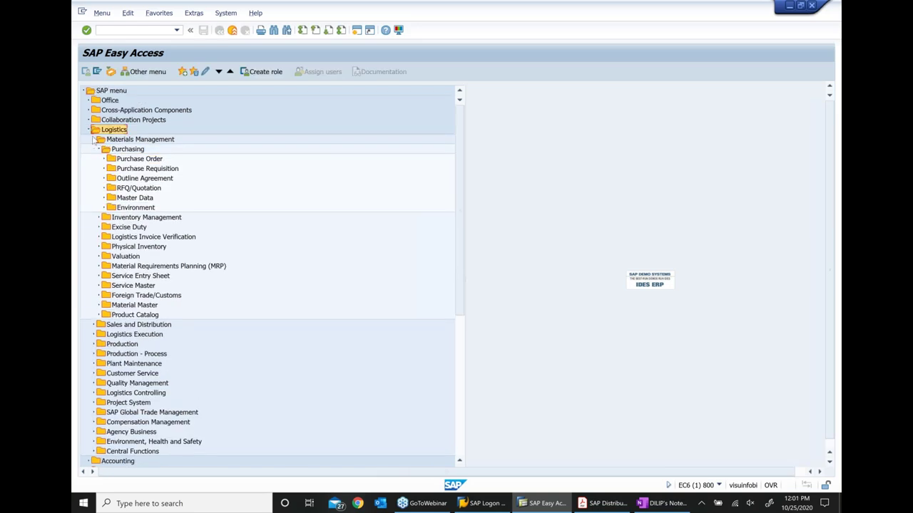
left_click(93, 140)
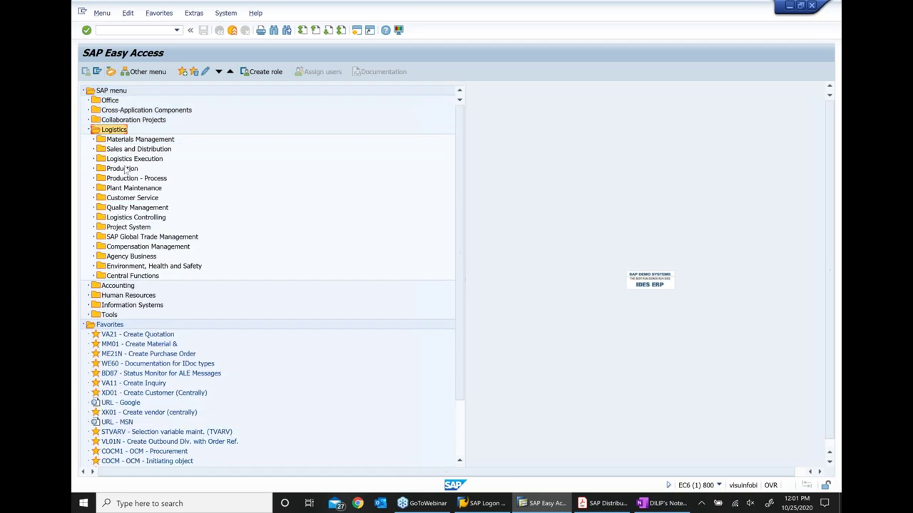
left_click(132, 158)
left_click(124, 189)
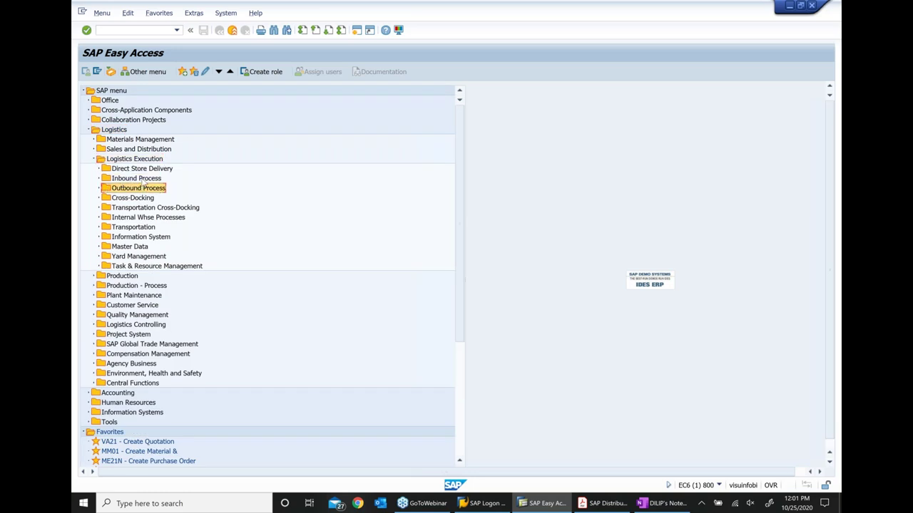
left_click(143, 178)
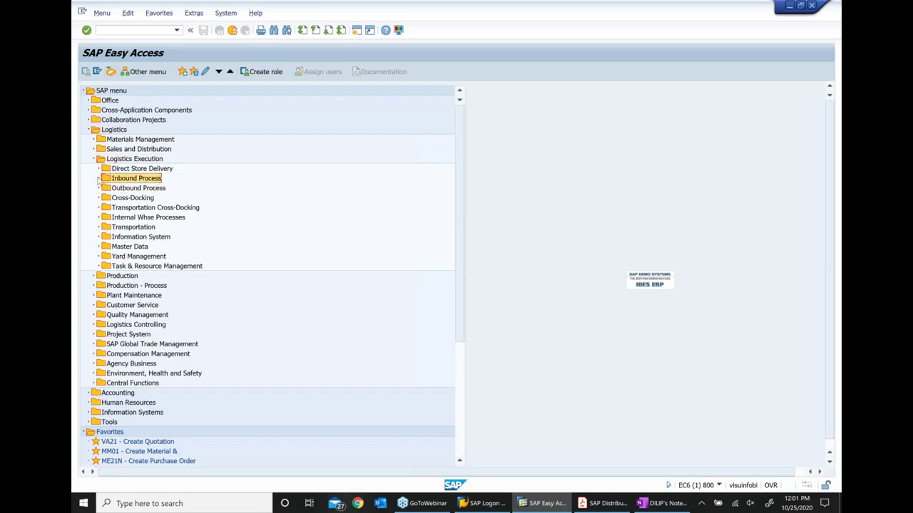
left_click(99, 178)
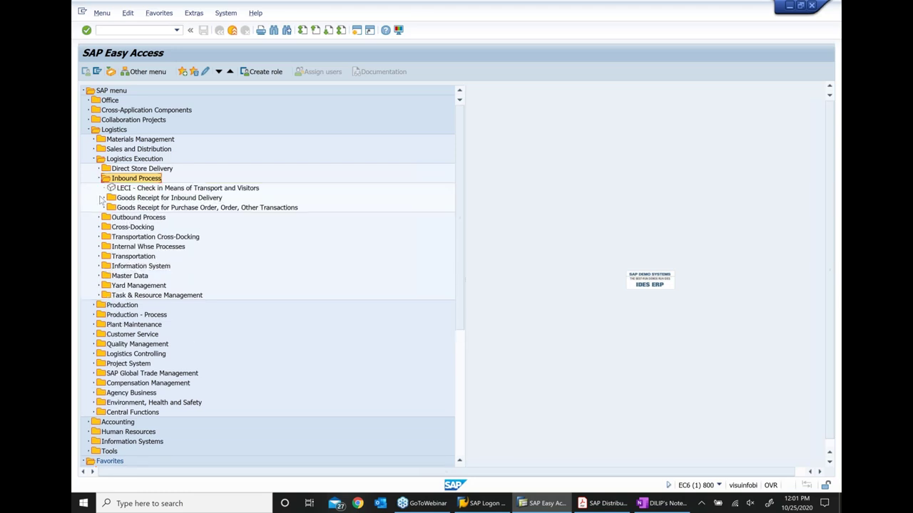
key("alt+Tab")
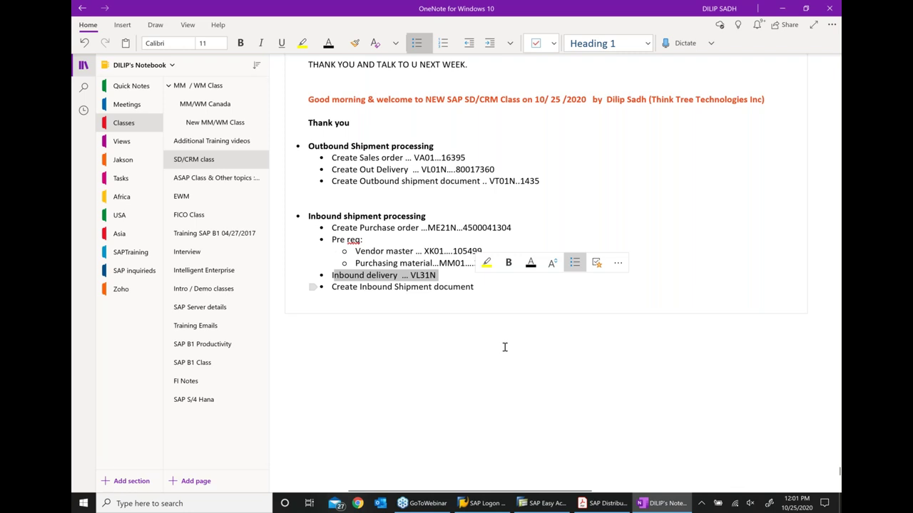
key("alt+Tab")
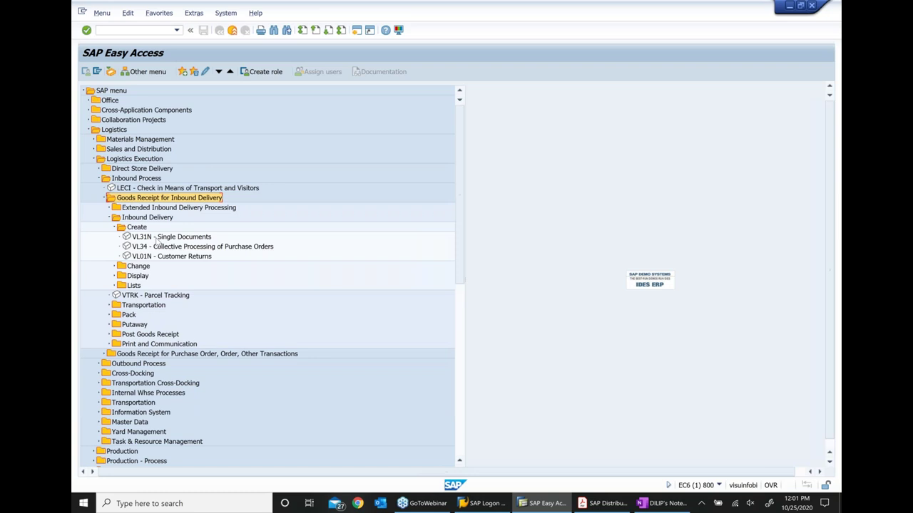
left_click(143, 239)
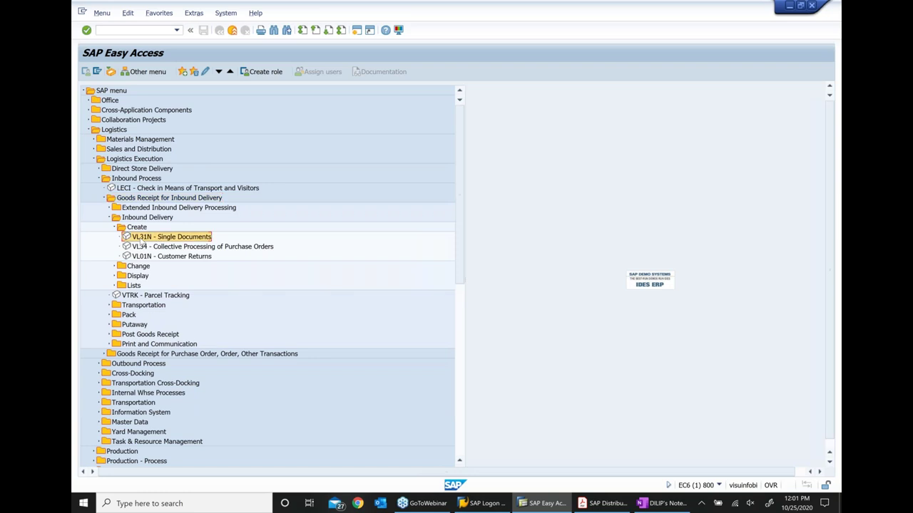
double_click(141, 238)
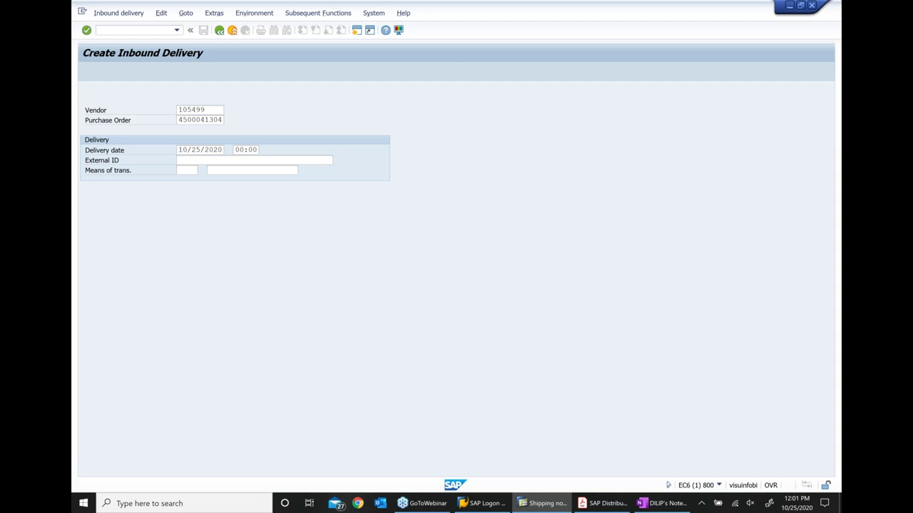
Continue to the delivery overview and set putaway complete on the Stock placement tab
key("Return")
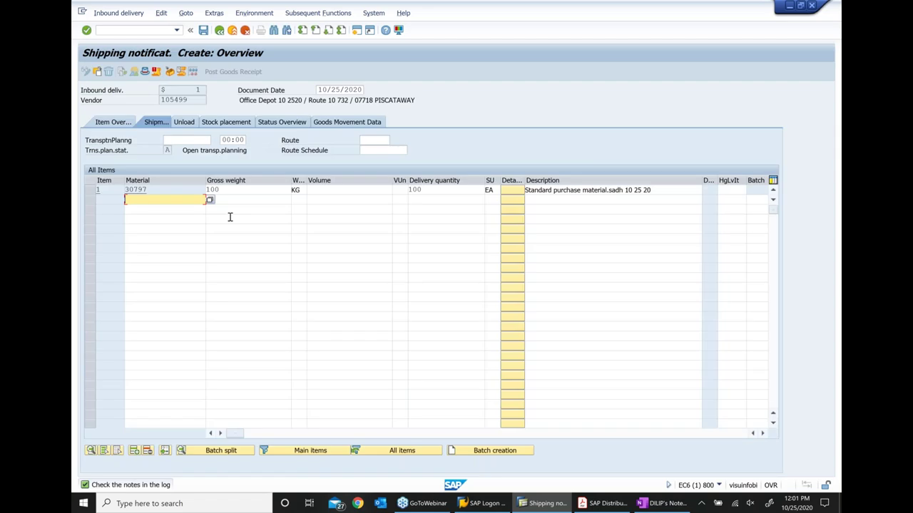
left_click(231, 141)
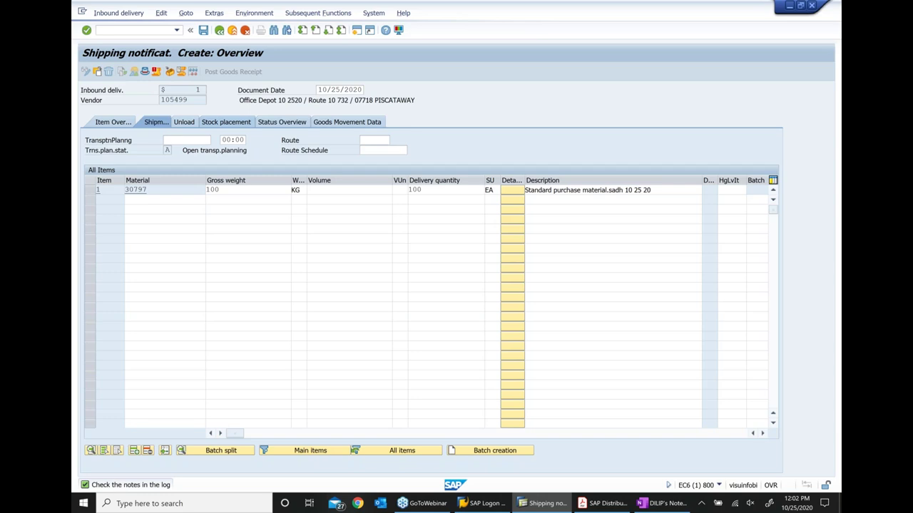
left_click(226, 122)
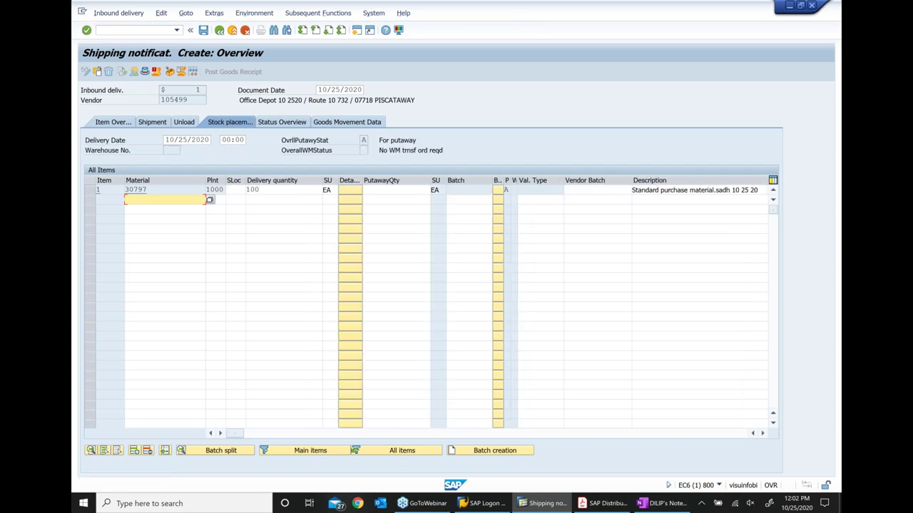
left_click(251, 192)
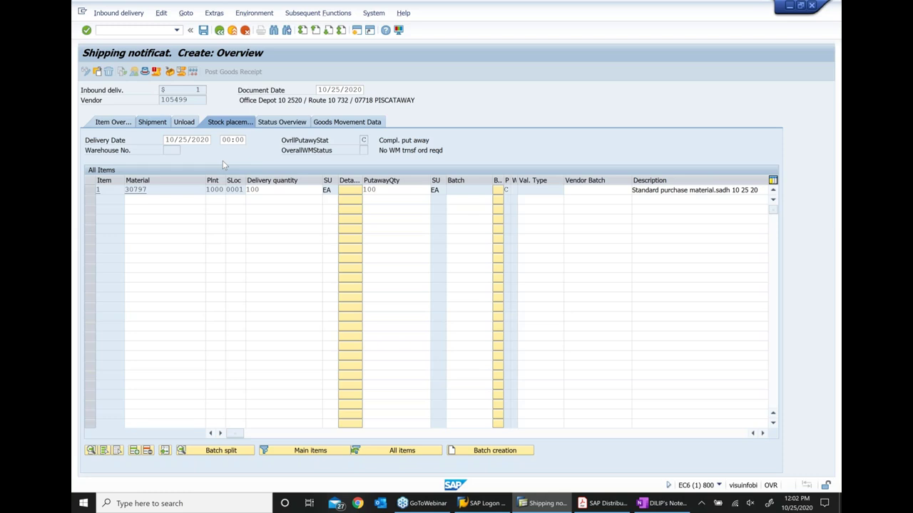
Confirm route 000003 Eastern Route and save inbound delivery 180000652
left_click(153, 122)
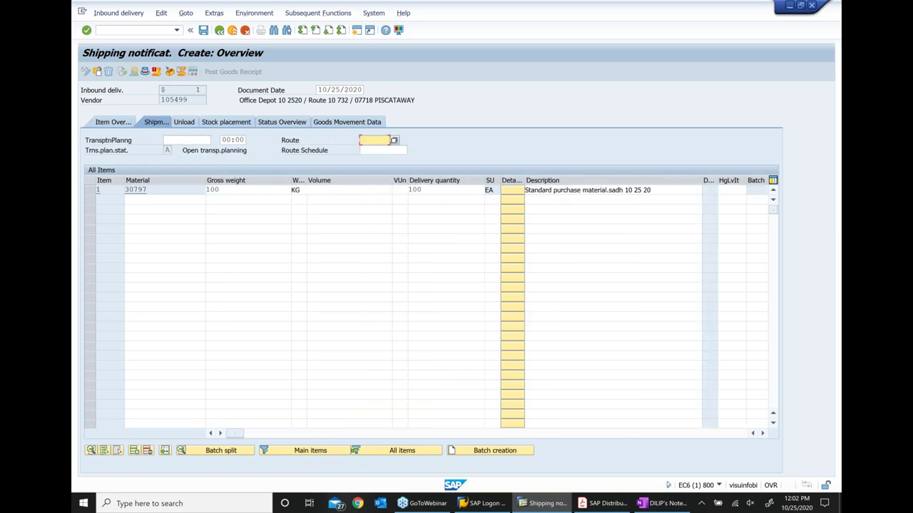
key("Return")
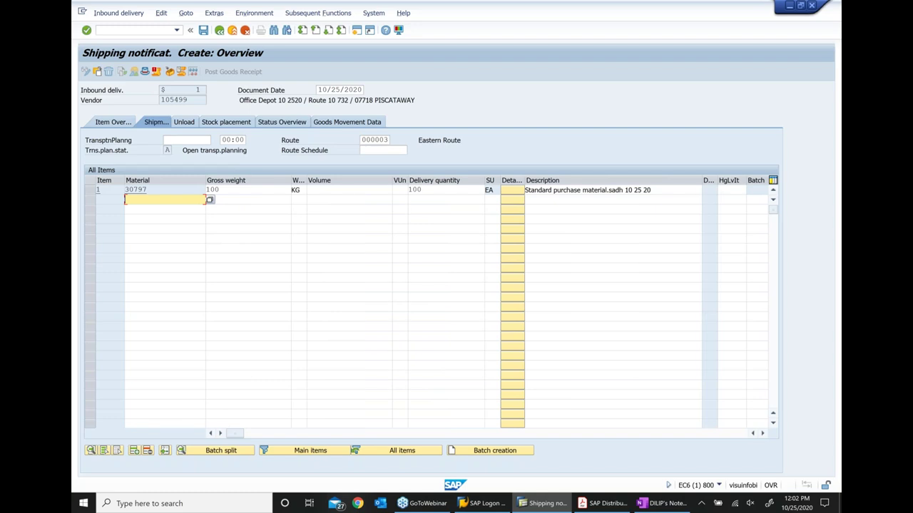
left_click(202, 35)
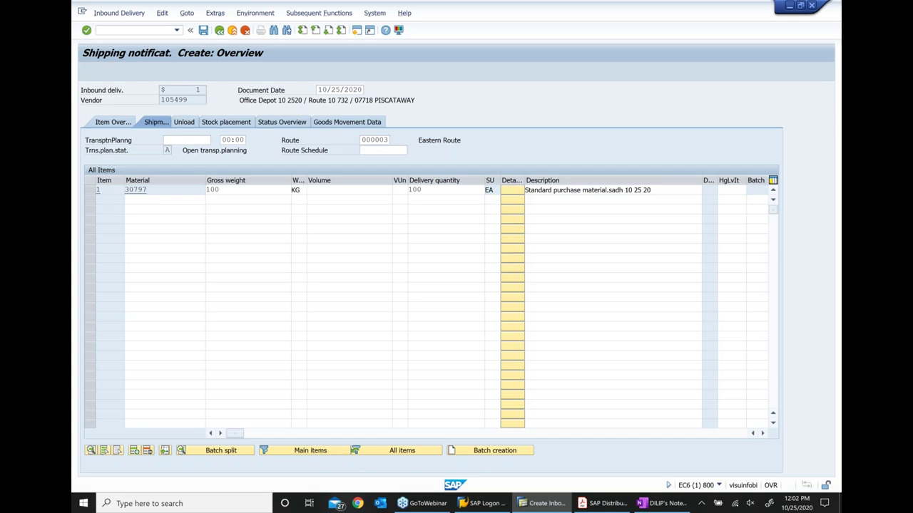
key("Return")
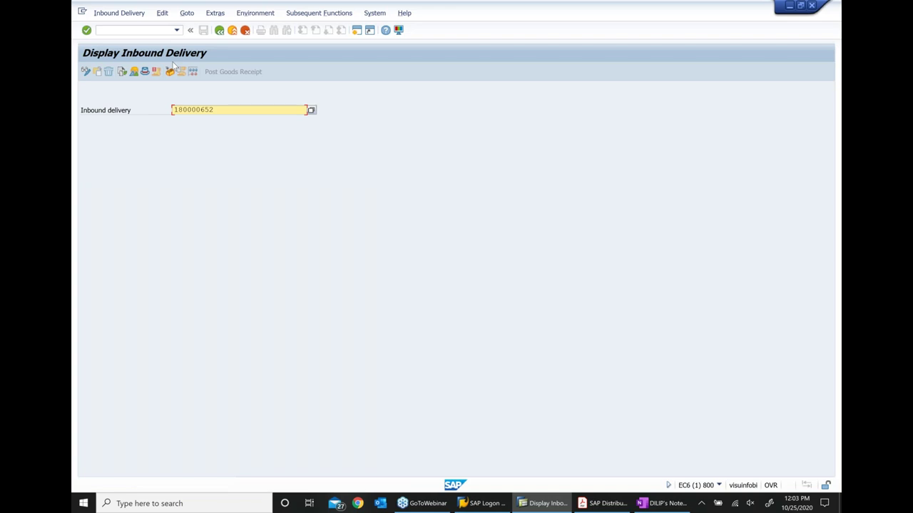
key("alt+Tab")
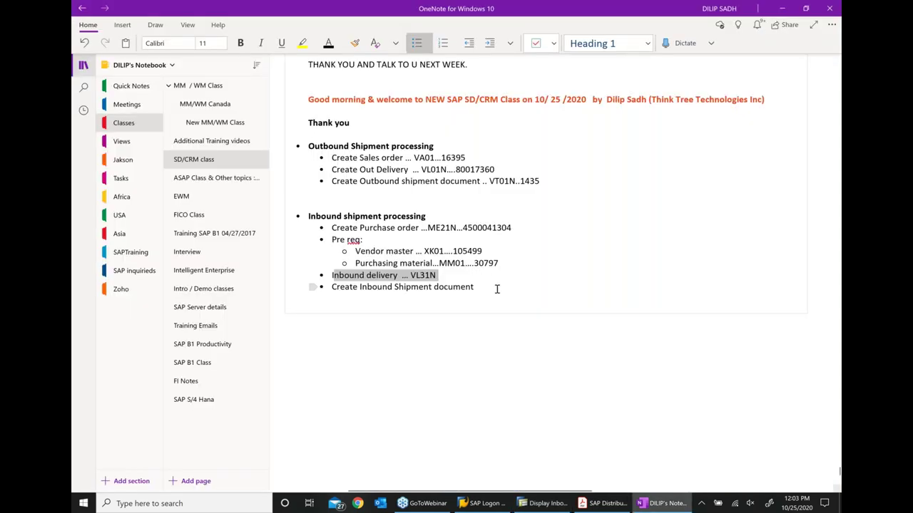
Log delivery 180000652 after VL31N with note '( Advance Shipping notification - ASN)', fixing the spelling
type("..180000652")
left_click(468, 214)
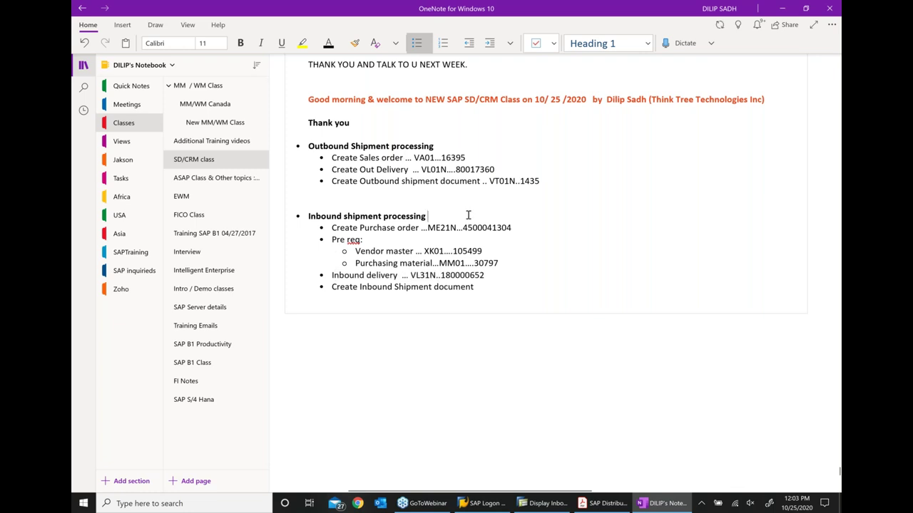
type("( Ad")
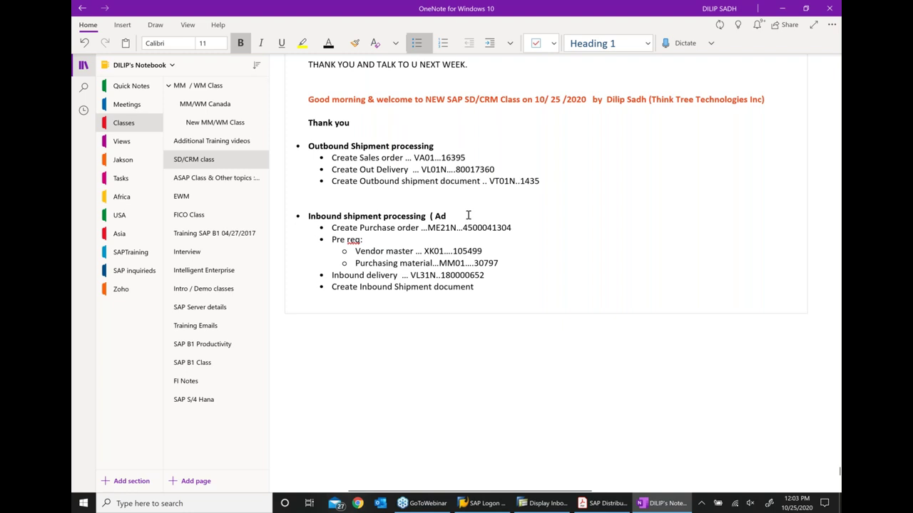
type("vance Shippin")
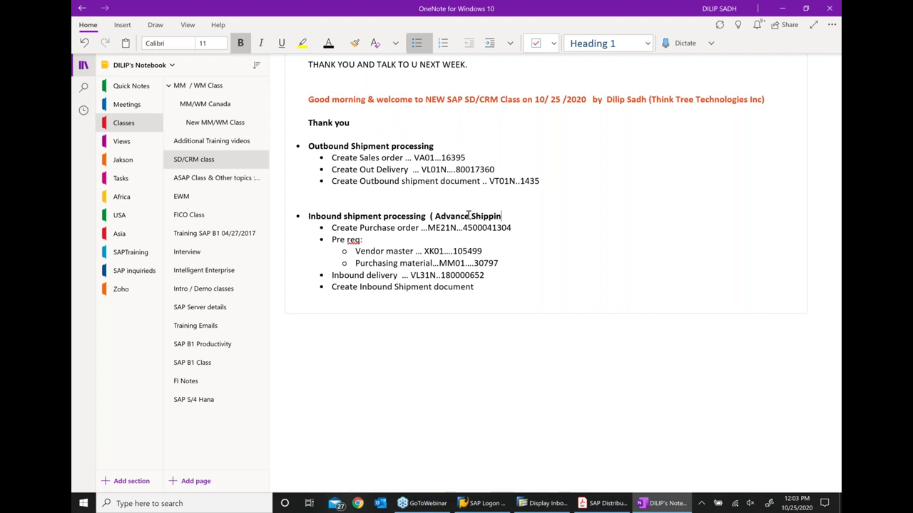
type("g notificaton ")
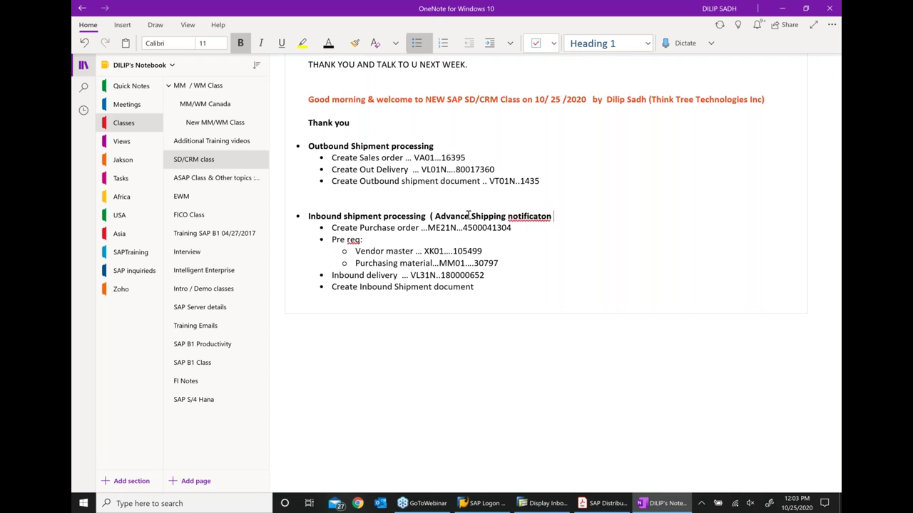
type("- ASN)")
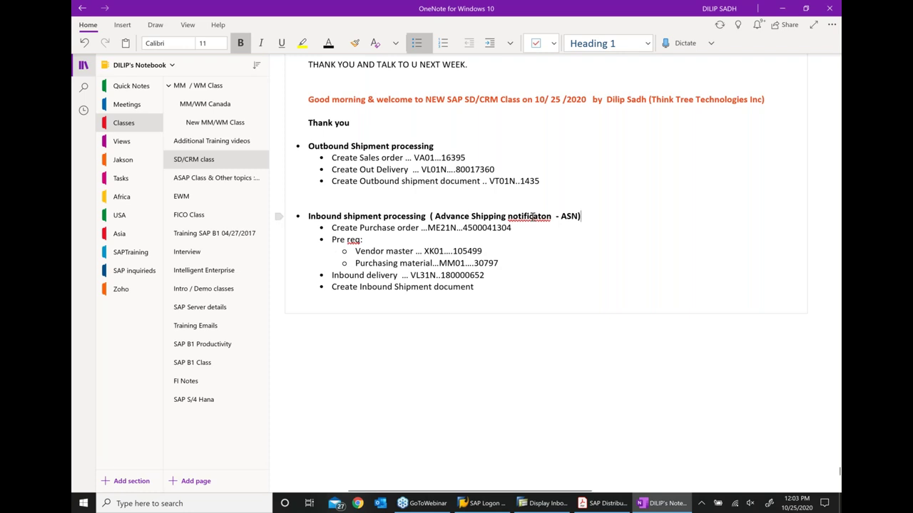
right_click(531, 216)
left_click(540, 230)
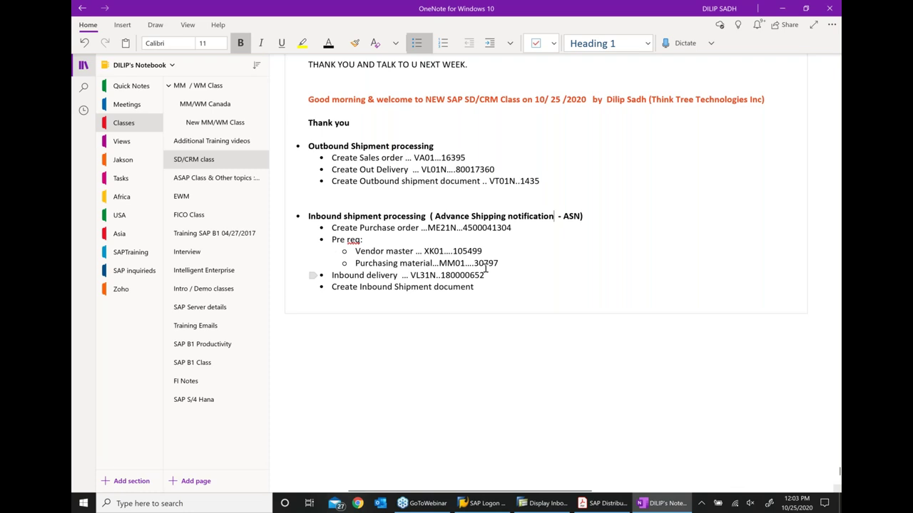
key("alt+Tab")
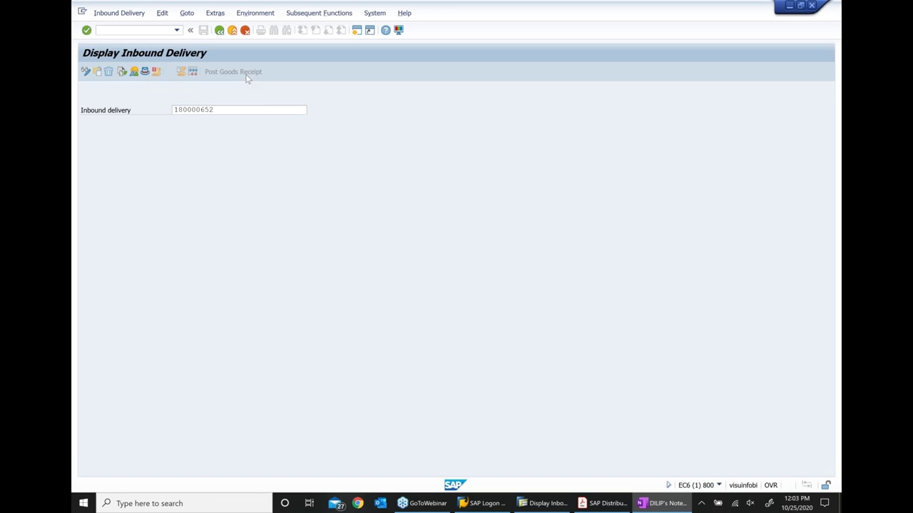
Launch VT01N from Transportation > Create with shipment type 0010 Inbound Shipment
key("F3")
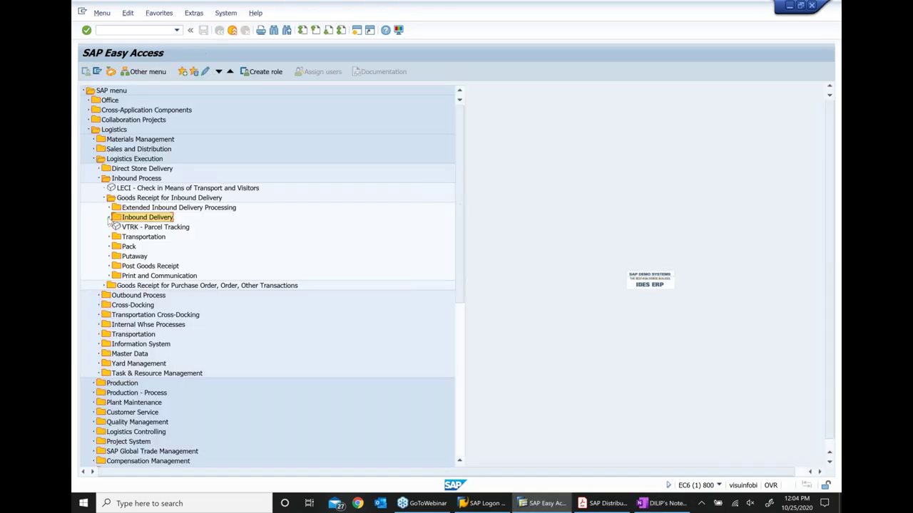
left_click(103, 197)
double_click(132, 256)
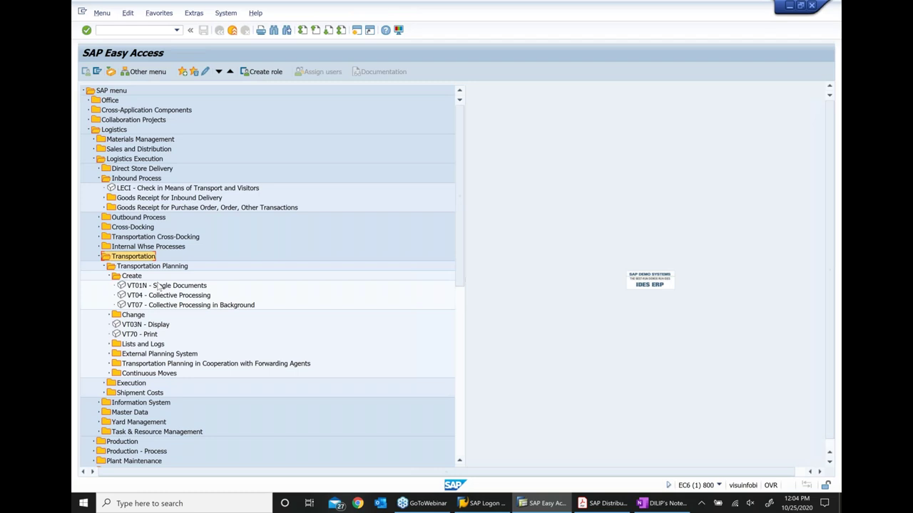
double_click(161, 285)
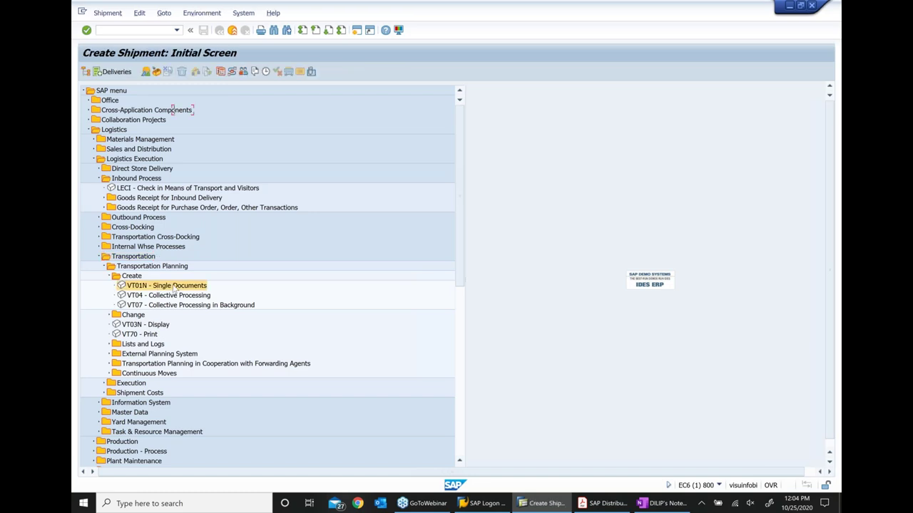
left_click(228, 130)
left_click(207, 187)
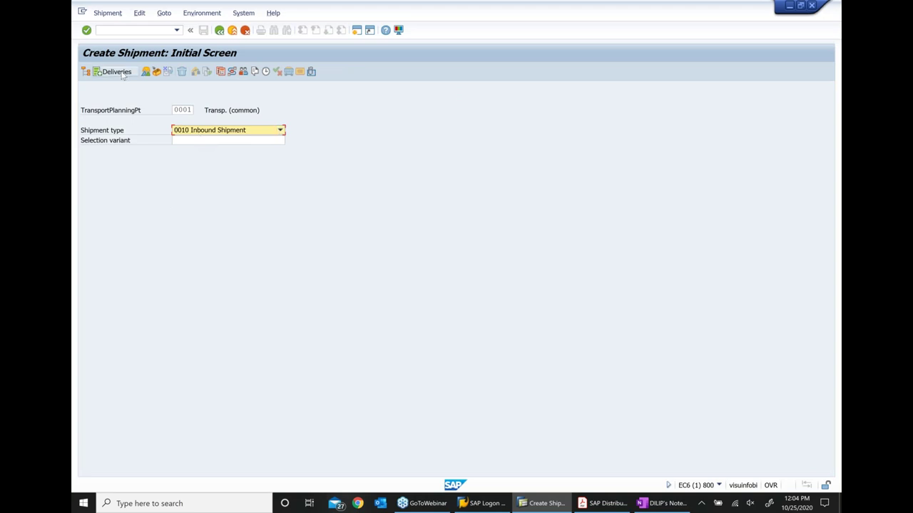
Select inbound delivery 180000652 for the shipment and execute the selection
left_click(120, 72)
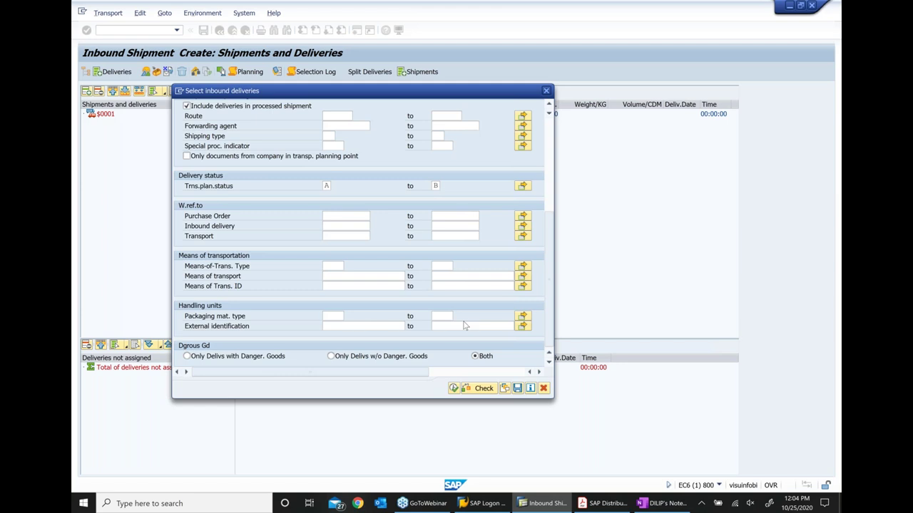
type("180000652")
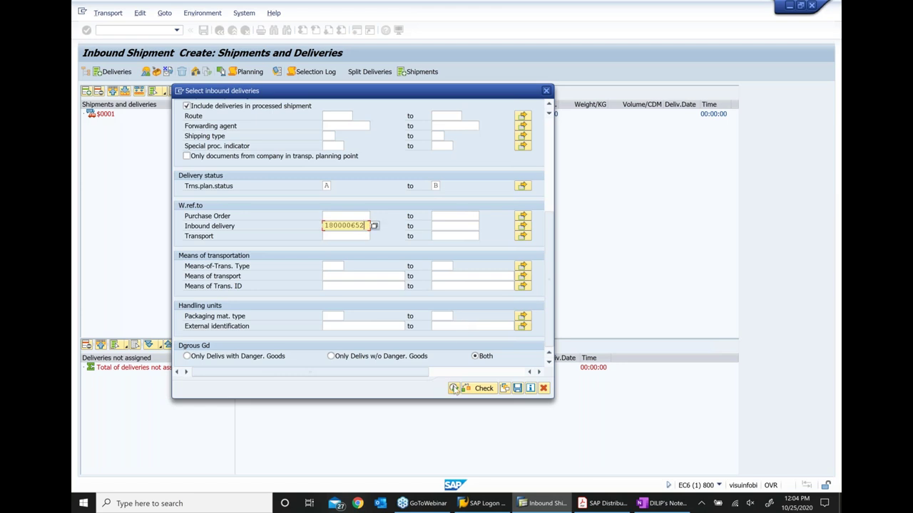
left_click(454, 389)
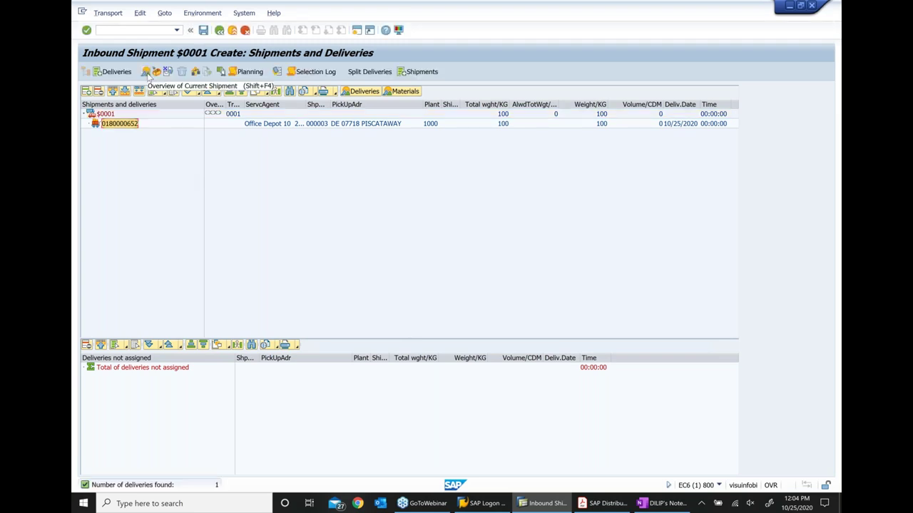
Accept the header planning data and route on the shipment overview
left_click(145, 72)
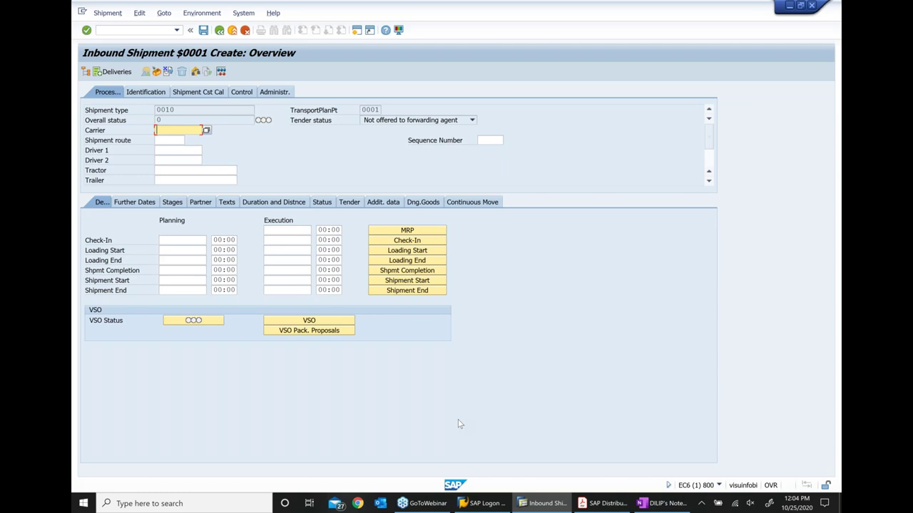
key("Return")
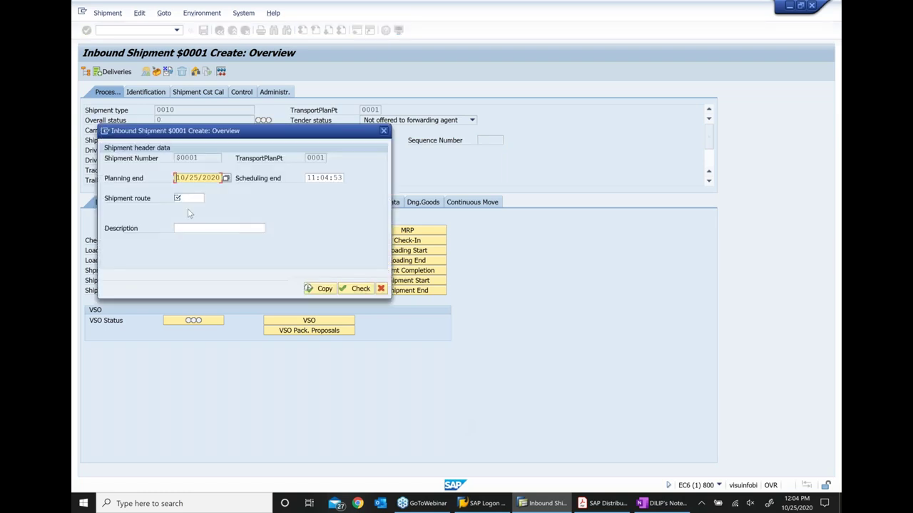
left_click(206, 200)
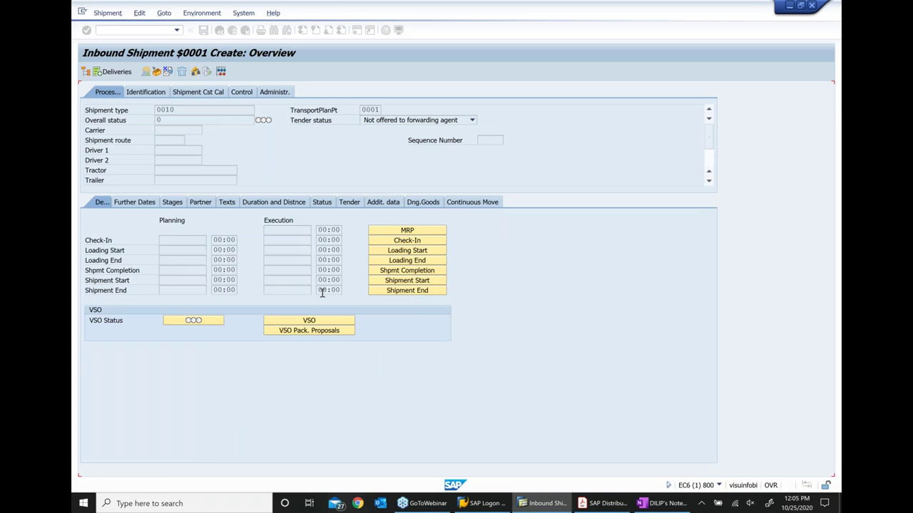
Set loading start, loading end, completion, shipment start and shipment end statuses
left_click(392, 251)
left_click(408, 261)
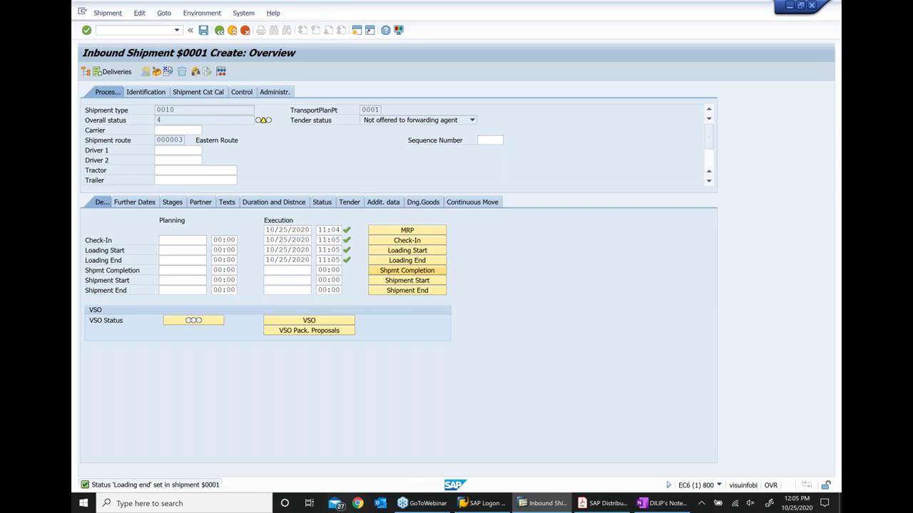
left_click(392, 270)
left_click(392, 281)
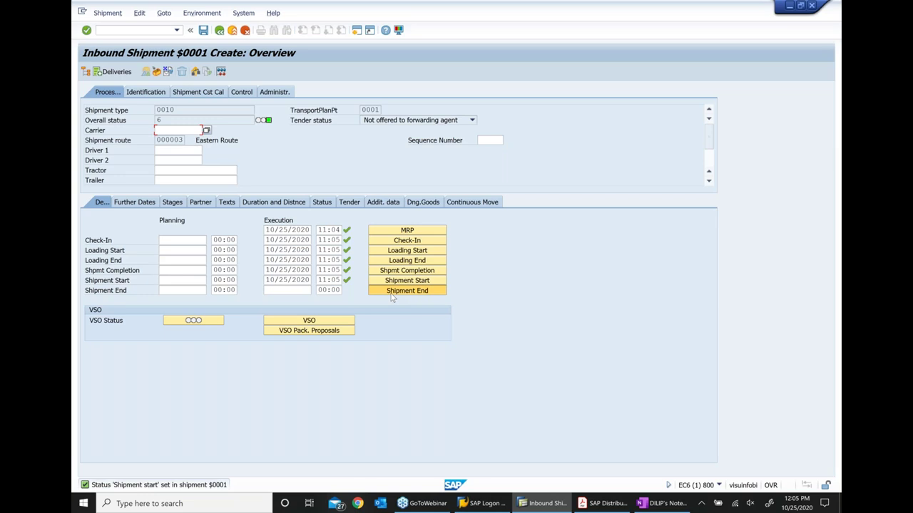
left_click(392, 291)
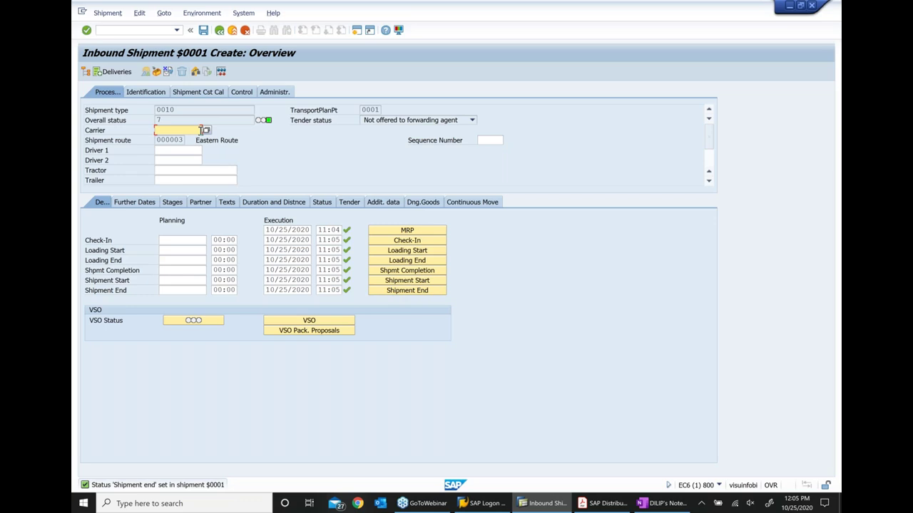
Assign forwarding agent 1472 as the shipment's carrier
left_click(205, 129)
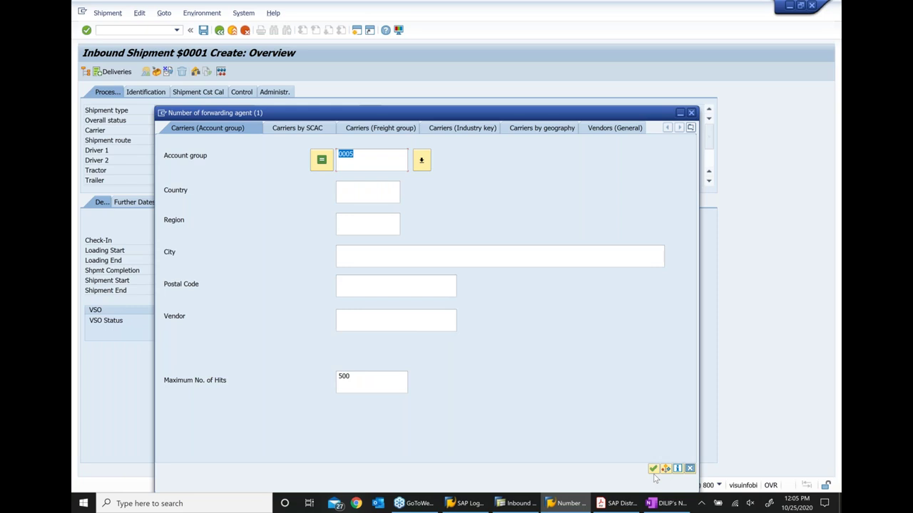
left_click(652, 469)
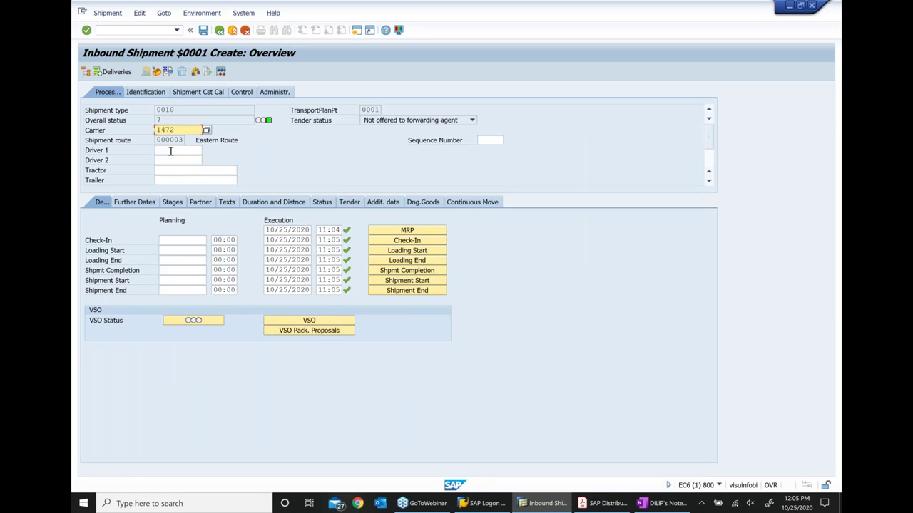
key("Tab")
key("Tab")
key("Tab")
key("Tab")
Save the shipment past the route warning as 20013 and switch to Display Shipment
left_click(203, 32)
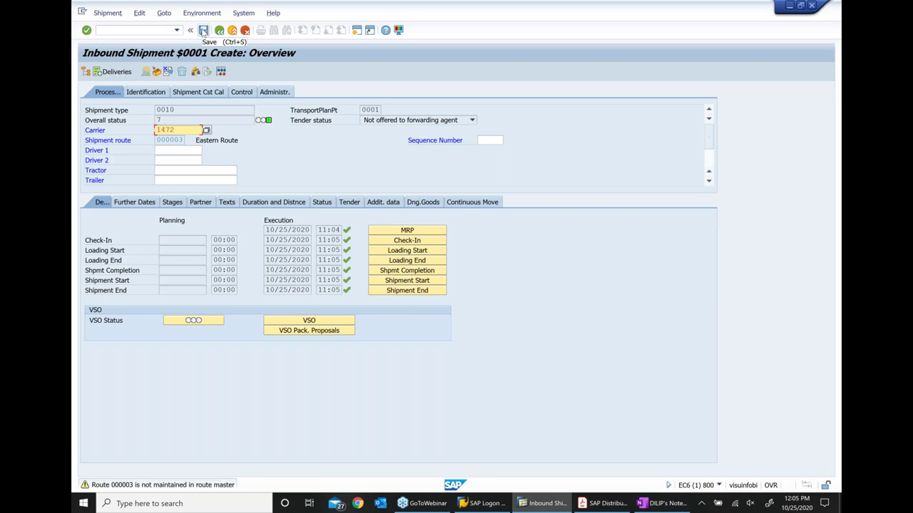
left_click(203, 30)
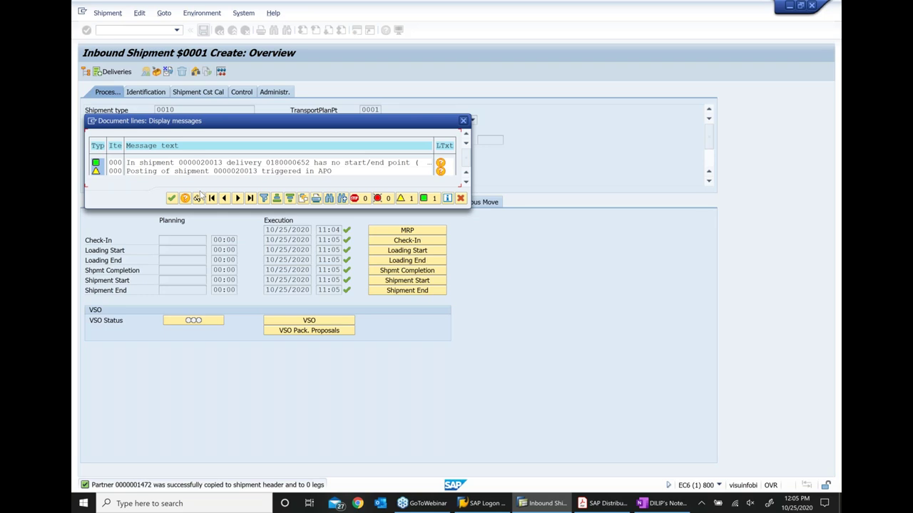
left_click(171, 197)
left_click(111, 17)
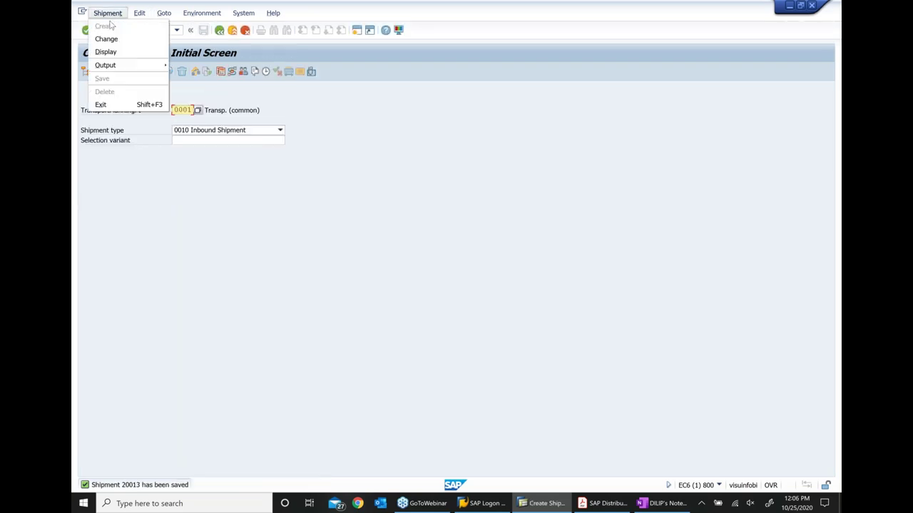
left_click(113, 53)
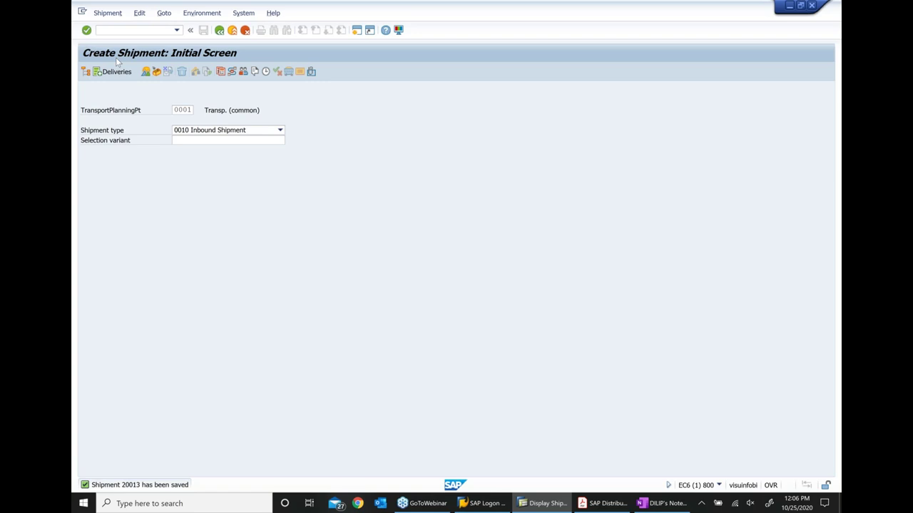
Append '..' and shipment number 20013 after the Create Inbound Shipment note, then return to SAP
left_click(653, 504)
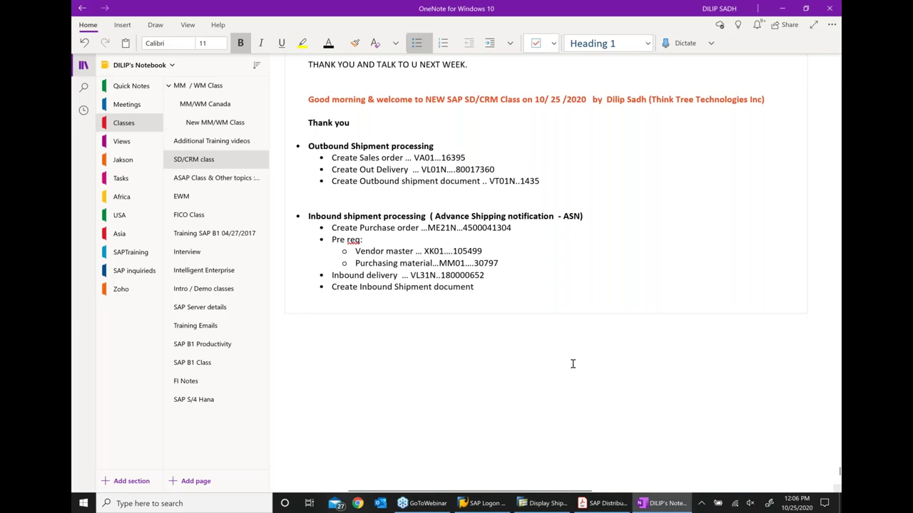
left_click(504, 286)
type("..")
type("20013")
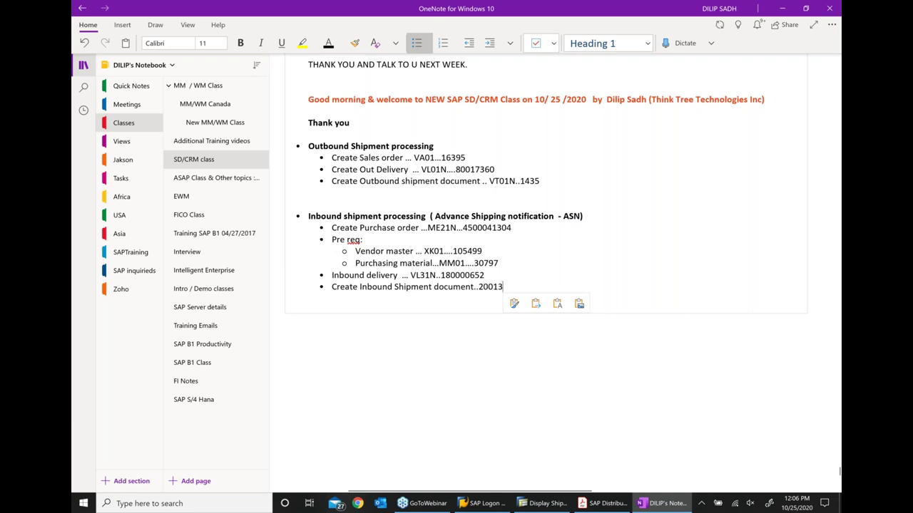
key("alt+Tab")
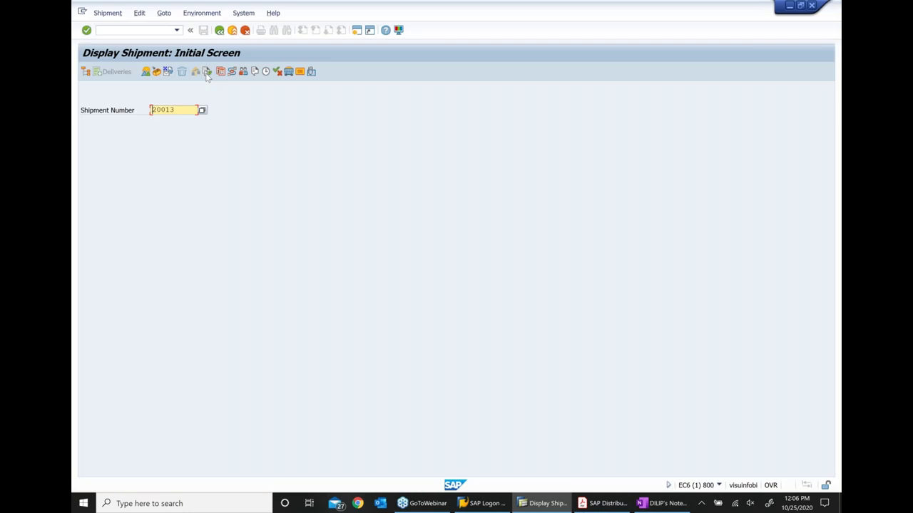
left_click(206, 72)
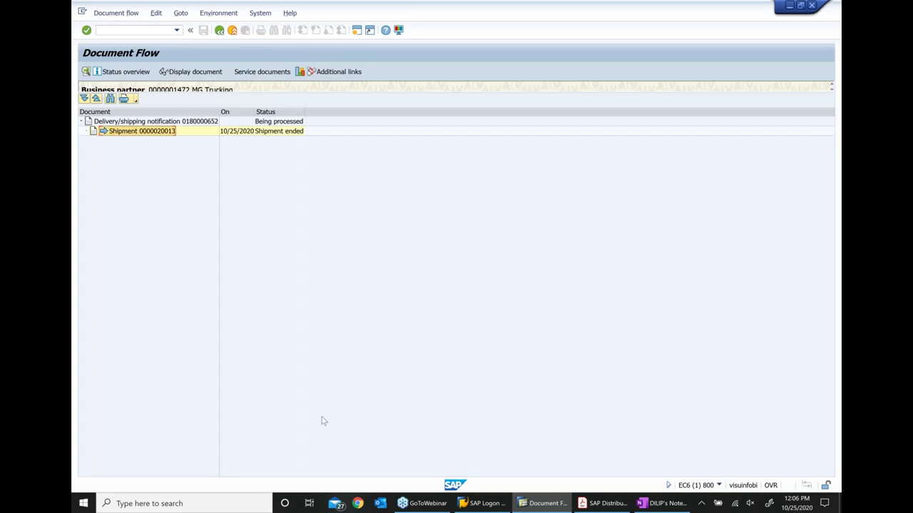
left_click(219, 32)
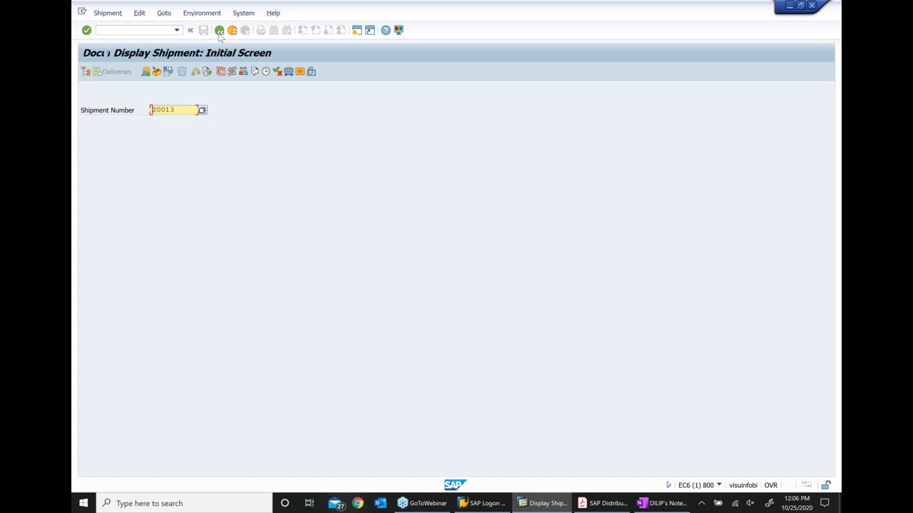
key("alt+Tab")
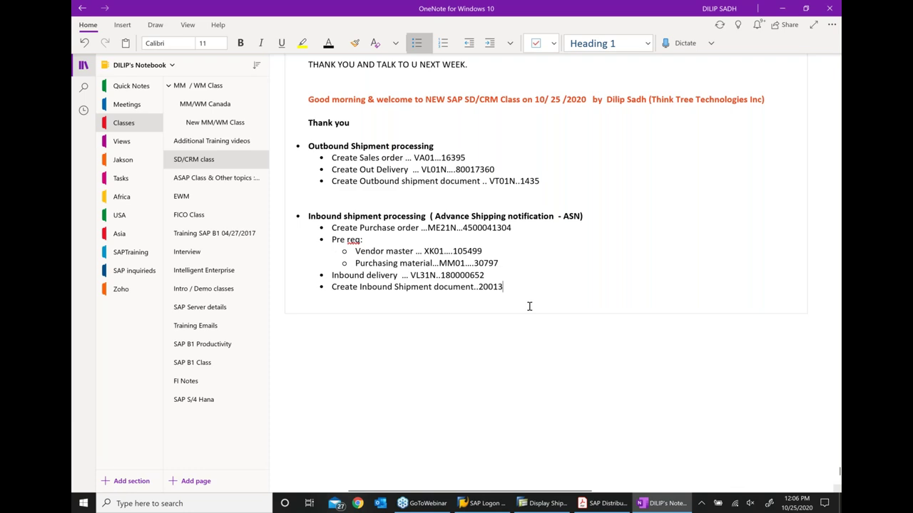
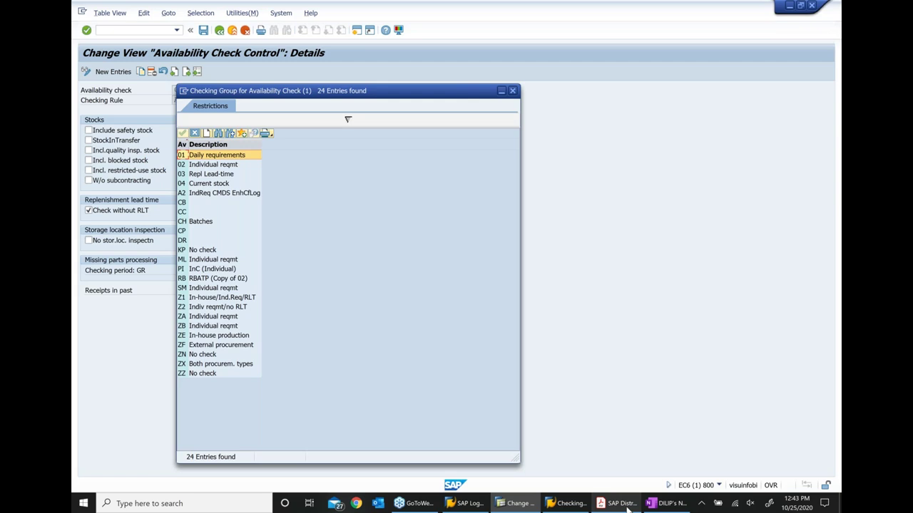
Bring up SAP Distribution.pdf at slide 80, 'ATP checking groups'
left_click(624, 505)
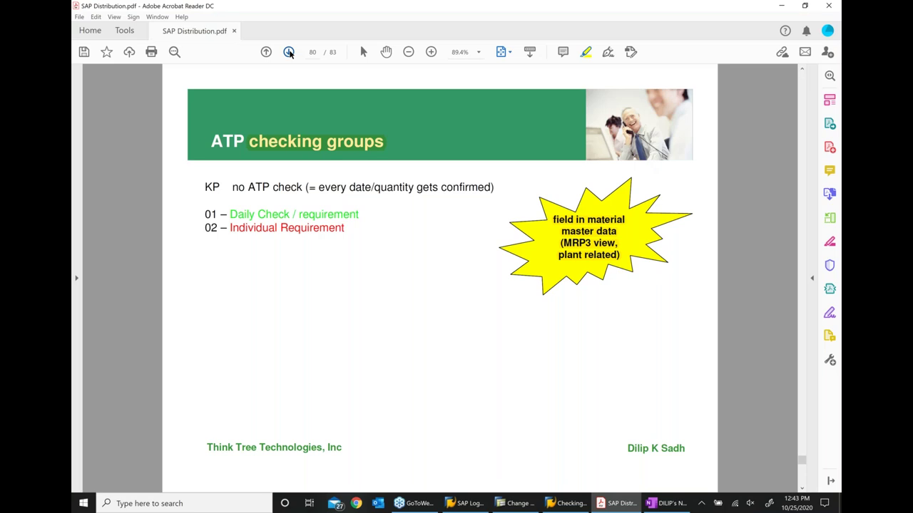
Move to slide 81 and highlight the In-house production and External procurement text
left_click(289, 52)
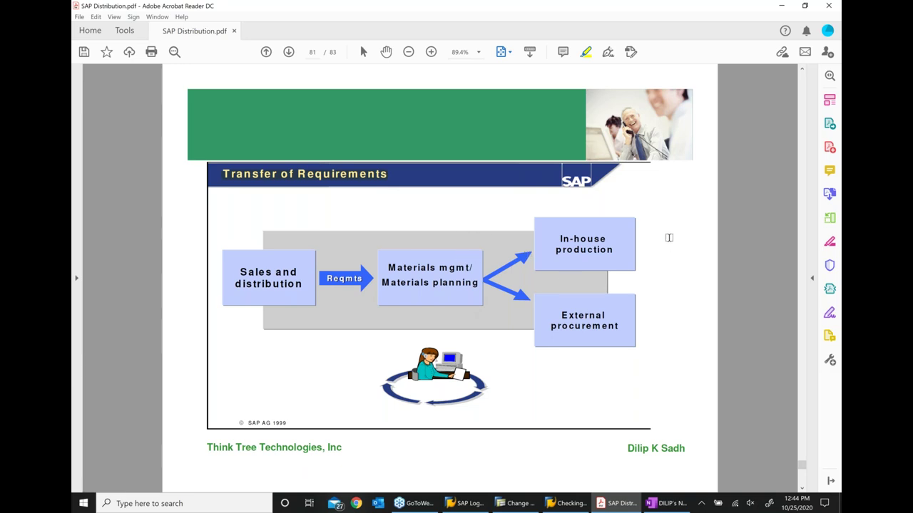
left_click_drag(589, 238, 608, 253)
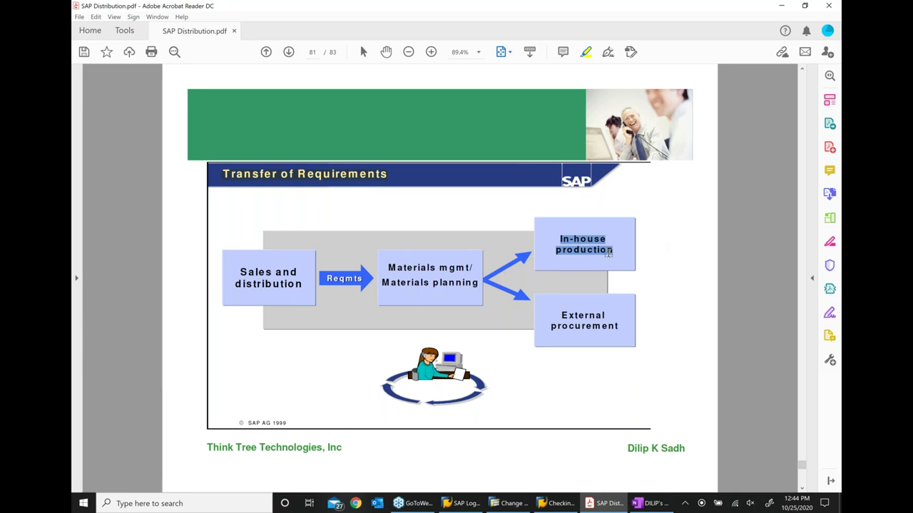
left_click_drag(559, 312, 619, 336)
left_click(620, 335)
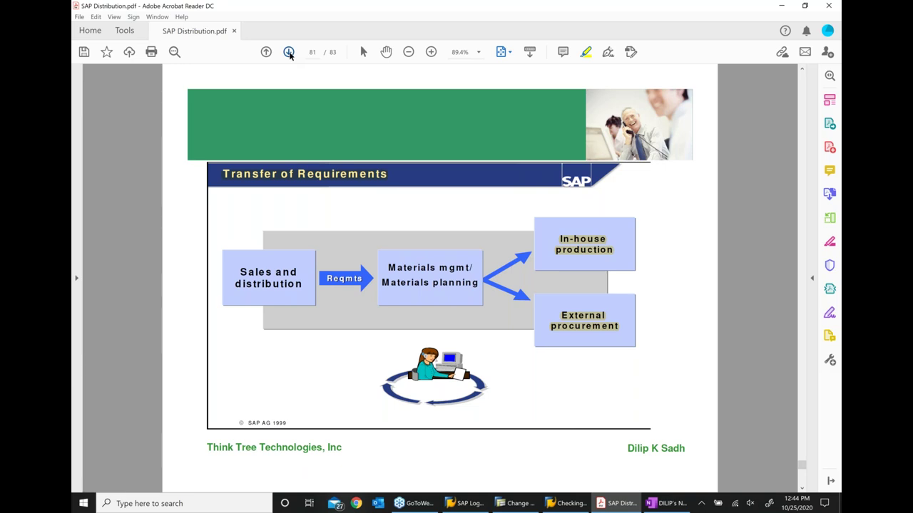
Go on to the Backorder Processing slide, then return to SAP's Availability Check Control details
left_click(289, 52)
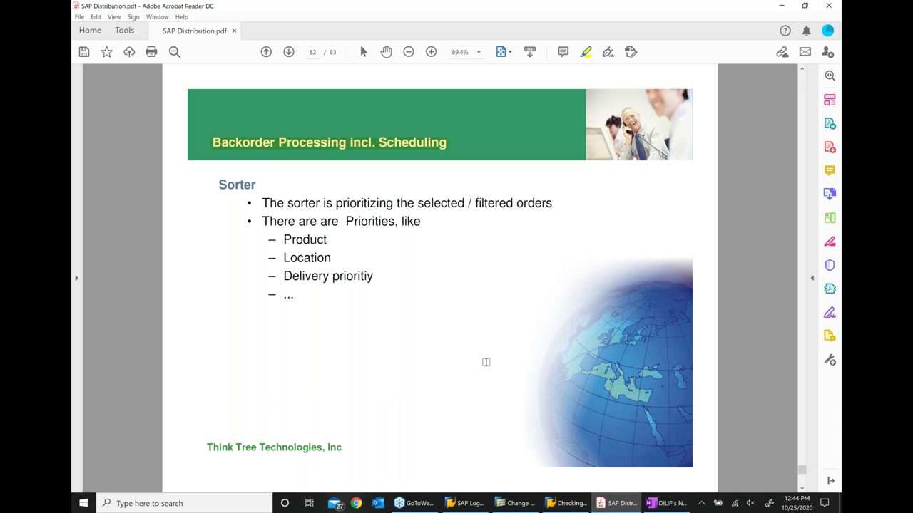
left_click(574, 502)
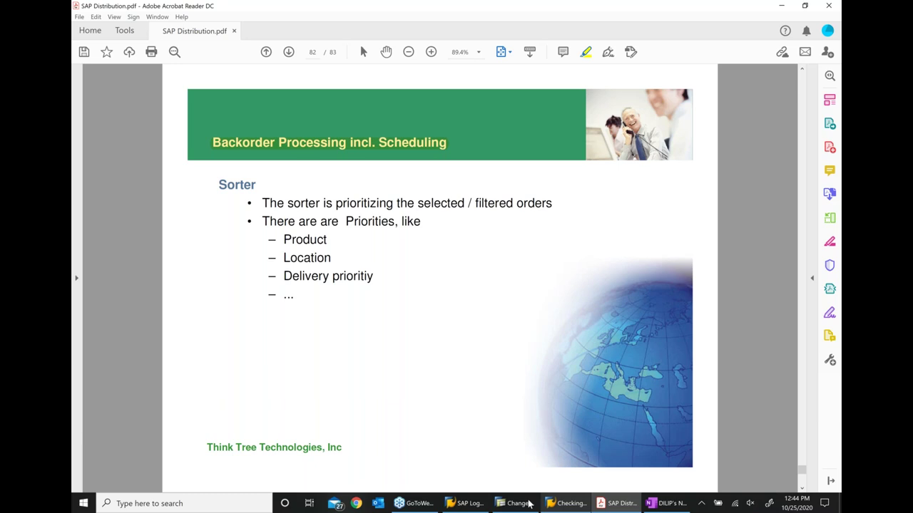
left_click(526, 503)
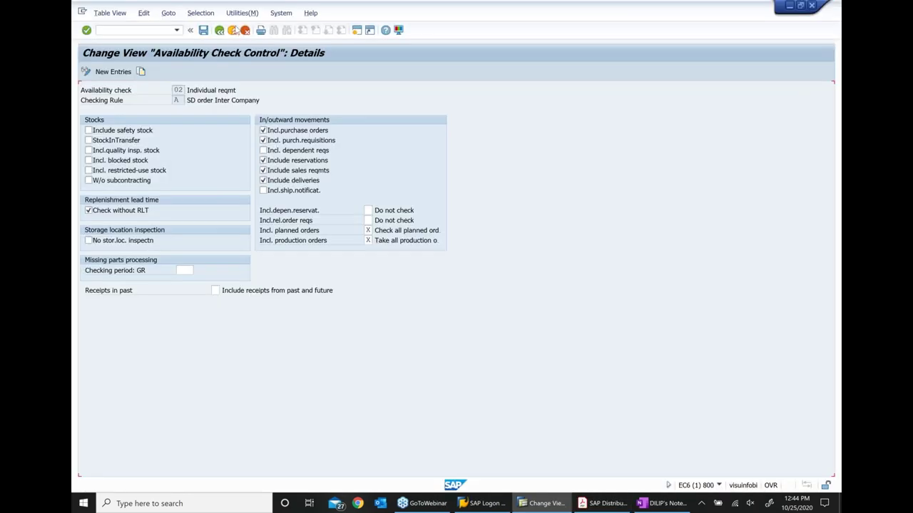
Exit to SAP Easy Access and expand Sales and Distribution > Sales > Backorders > Rescheduling
left_click(234, 30)
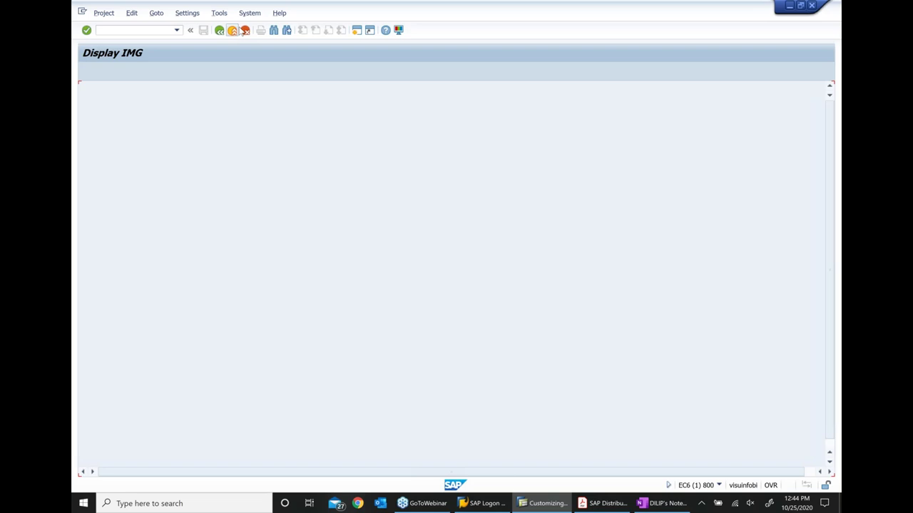
left_click(243, 31)
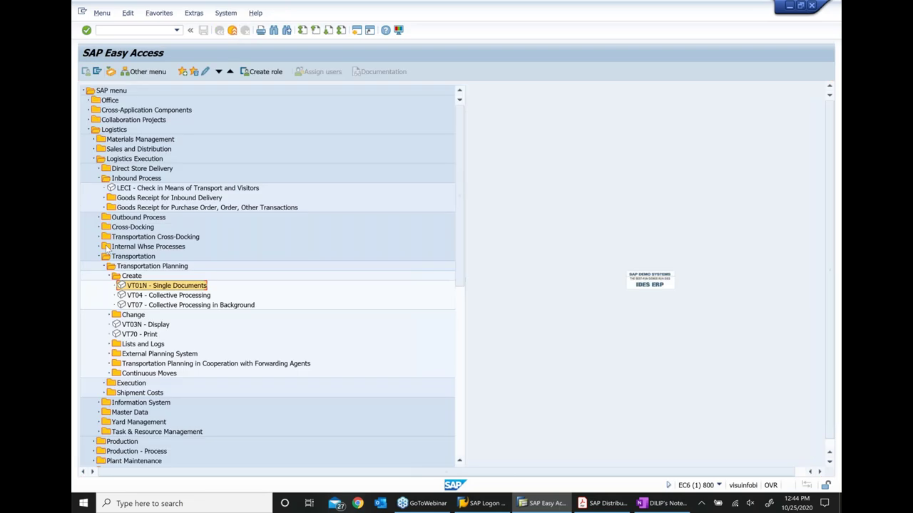
double_click(128, 158)
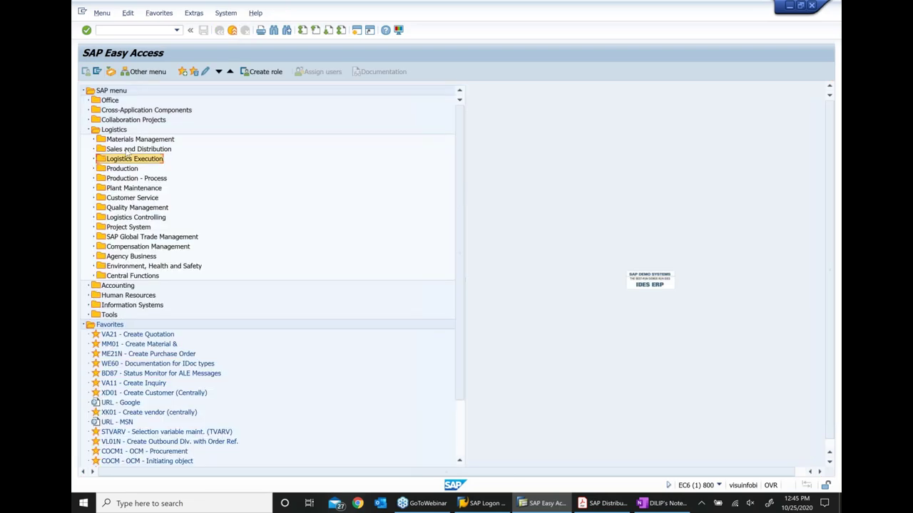
left_click(95, 149)
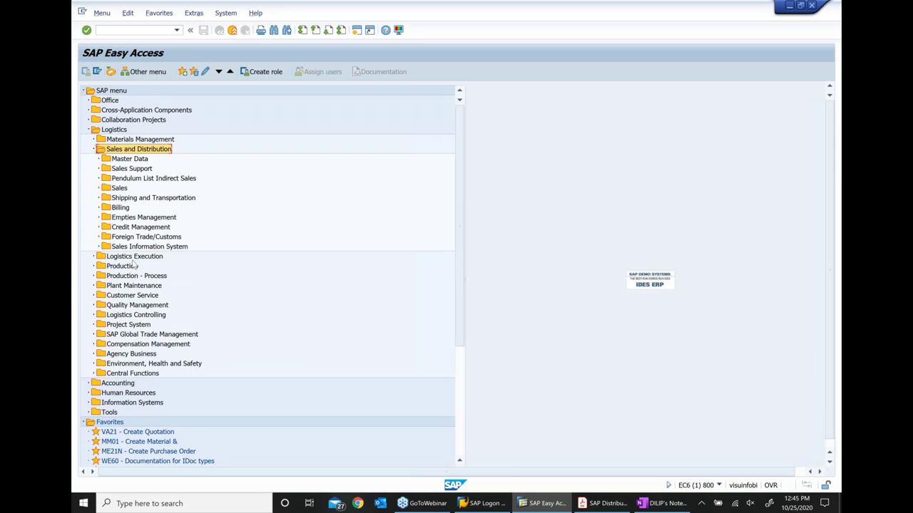
left_click(122, 188)
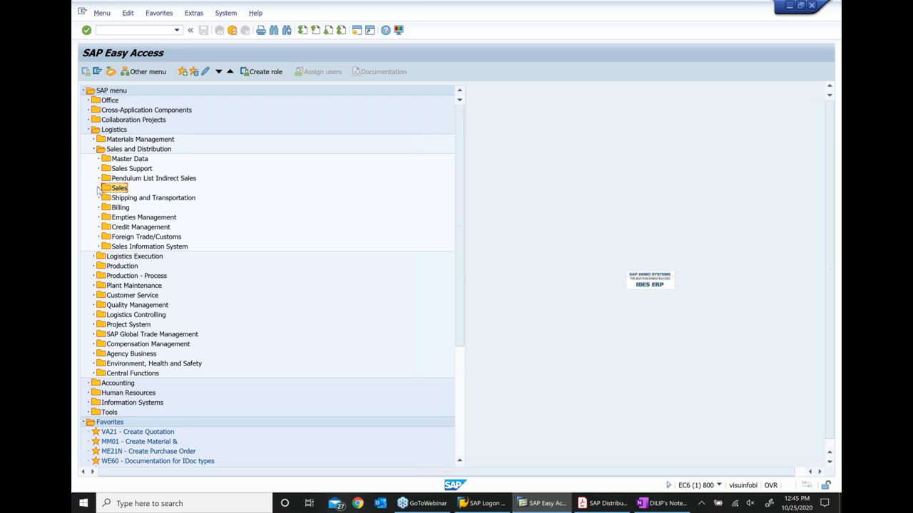
left_click(97, 189)
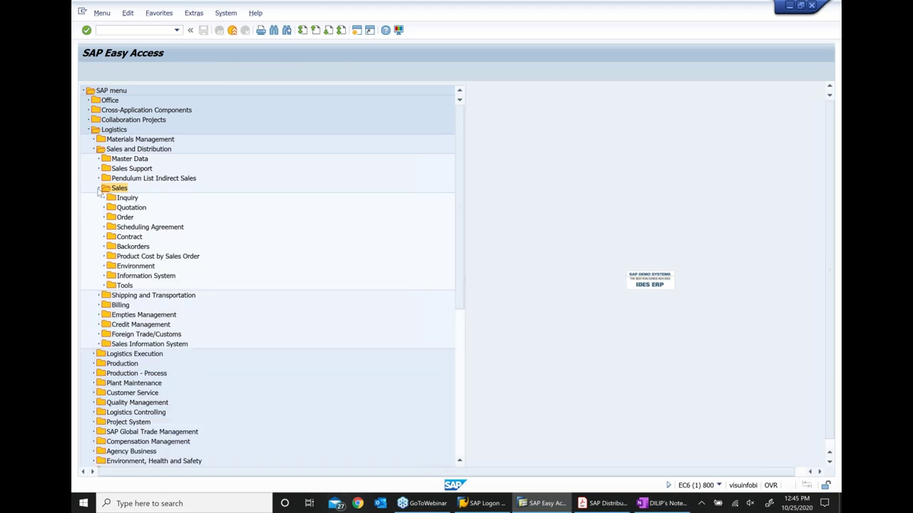
left_click(103, 247)
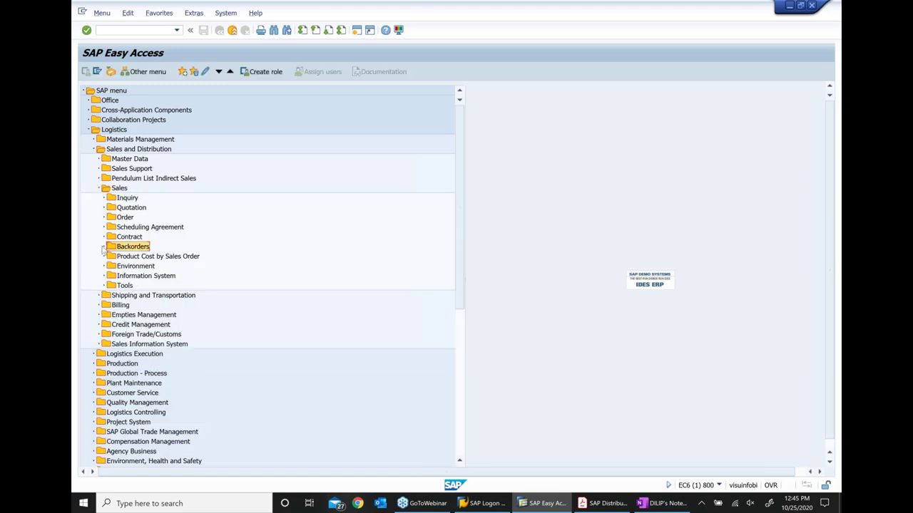
left_click(110, 266)
left_click(149, 276)
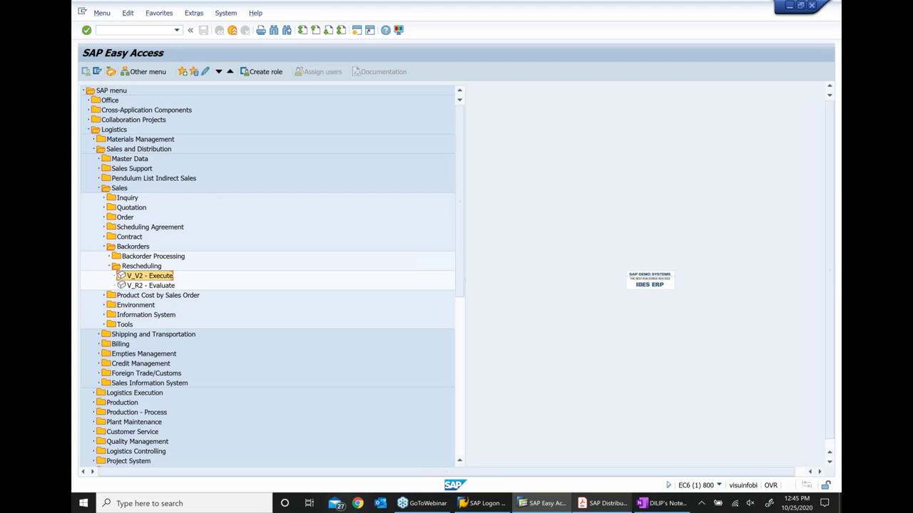
Run V_V2 Execute rescheduling, close it again, and switch to OneNote
left_click(599, 503)
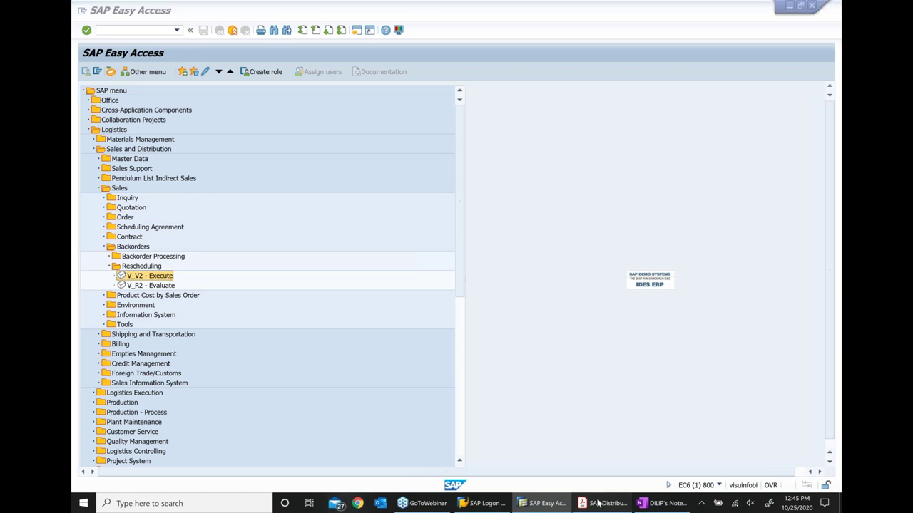
left_click(597, 503)
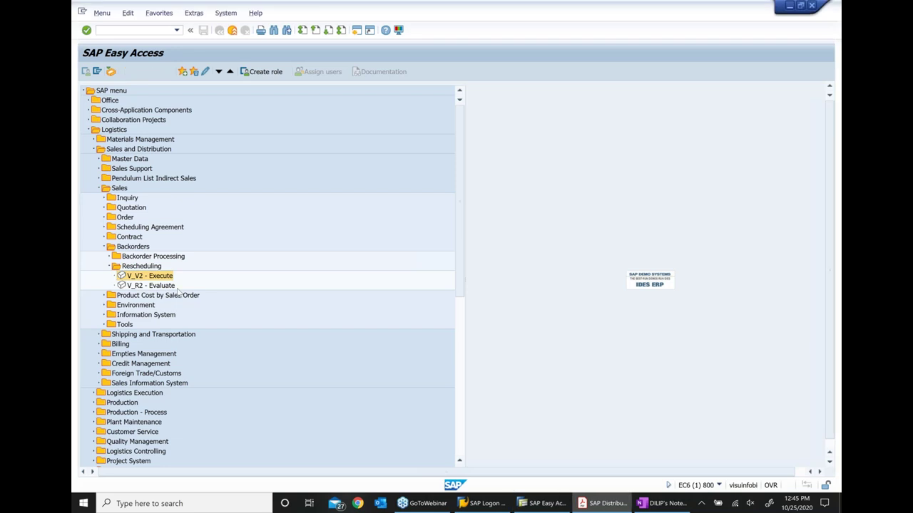
double_click(176, 275)
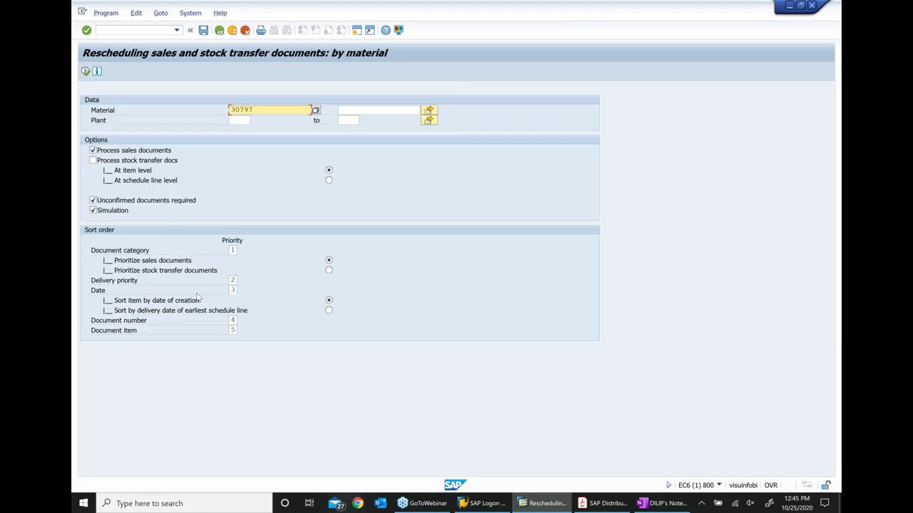
key("F3")
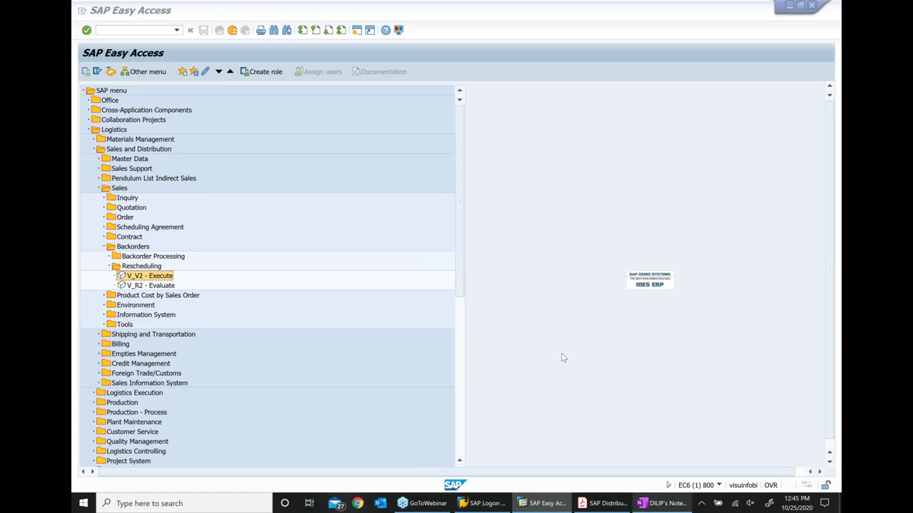
key("alt+Tab")
Write the ATP exercise bullet with sub-steps 'Create material' and 'Create a sales order and verify ATP'
type("TP ex")
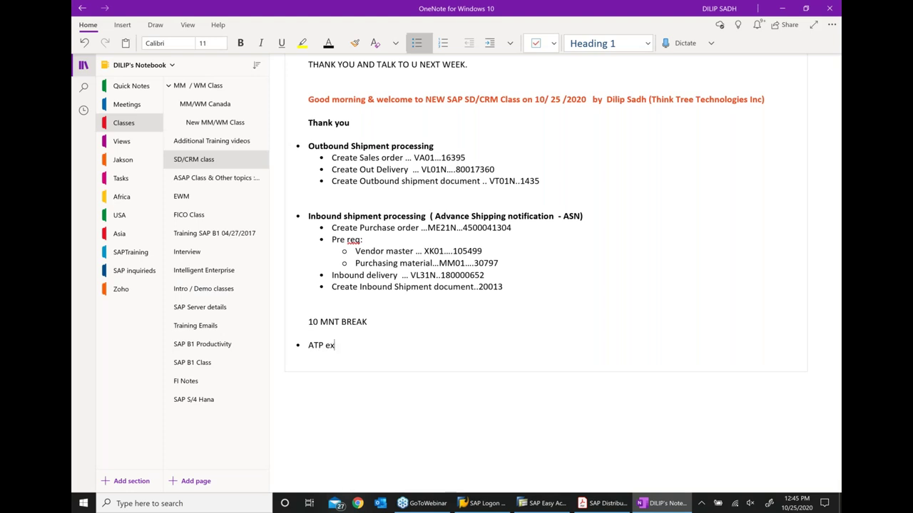
type("ercise")
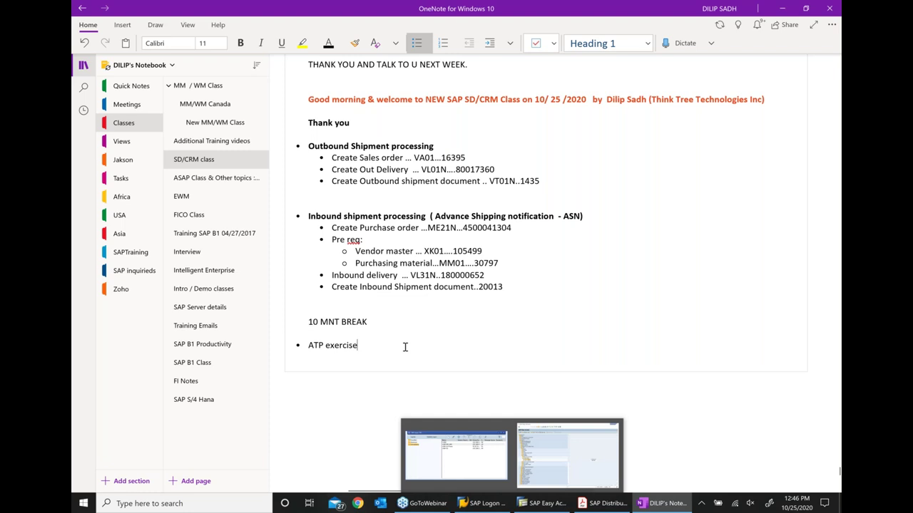
key("Return")
key("Tab")
type("Cr")
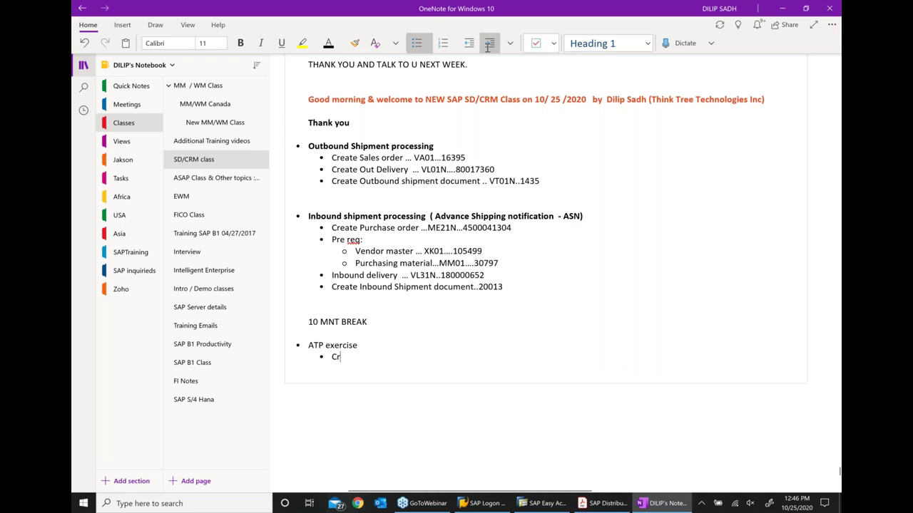
type("eate mater")
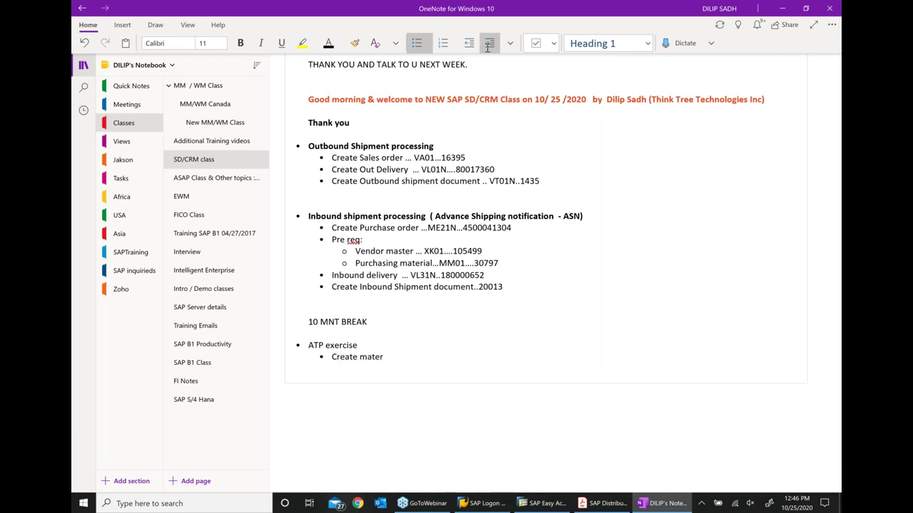
type("ial")
key("Return")
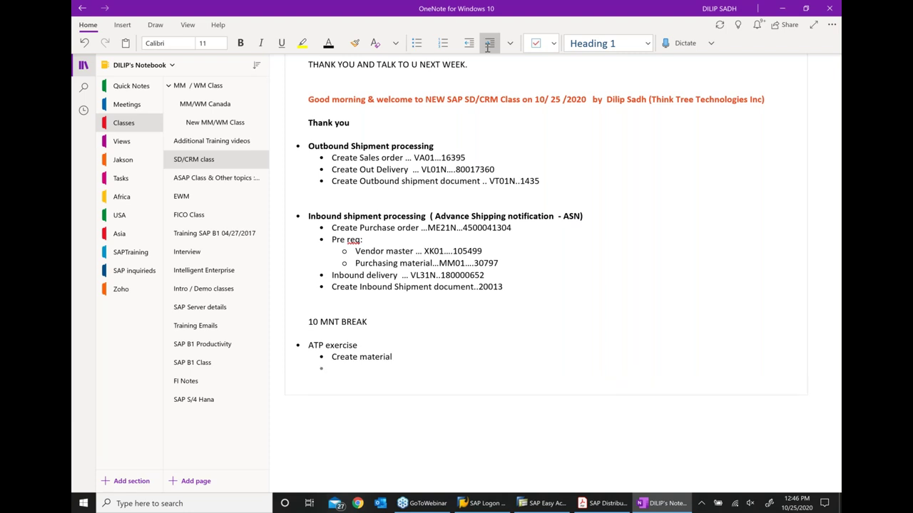
type("Create a sales ")
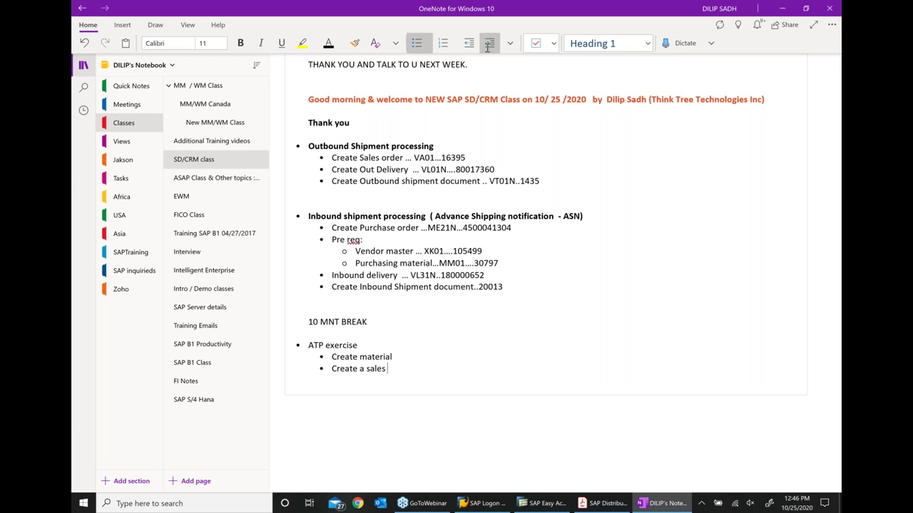
type("order and verify ATP")
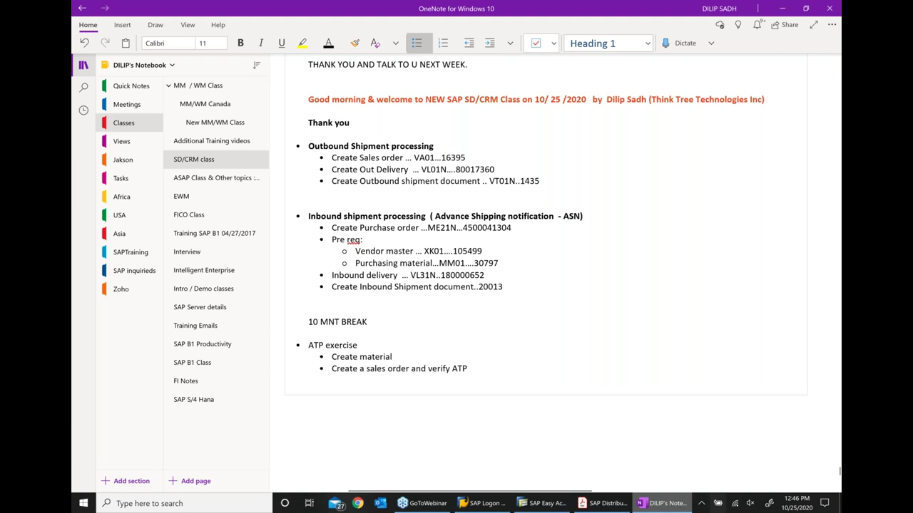
Add the transaction codes MM01 and VA01 with dot leaders to the two sub-steps
type("...MM01")
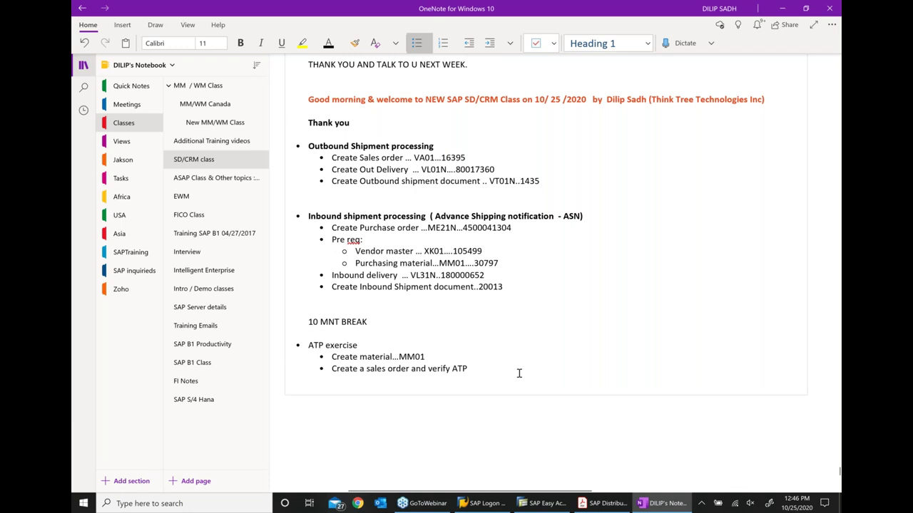
type("...VA01")
left_click(474, 370)
type("...")
left_click(400, 356)
type(".")
left_click(526, 505)
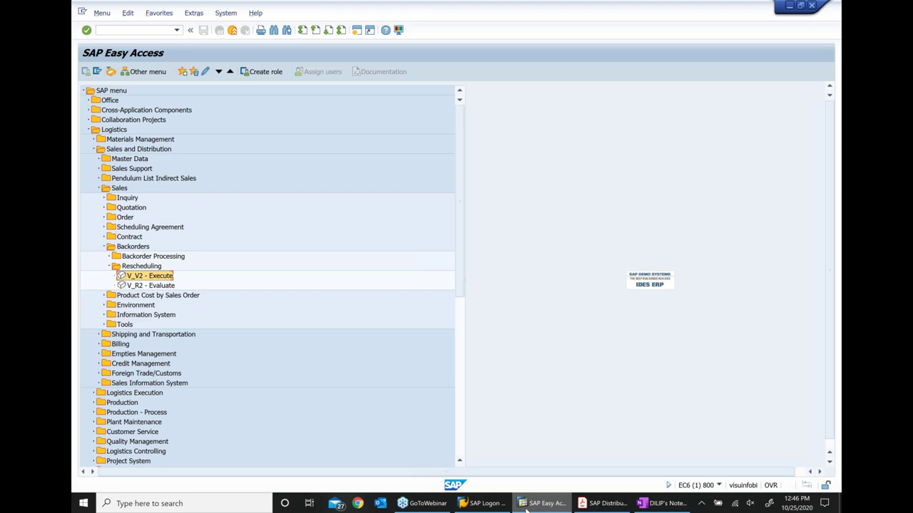
Start MM01 and choose material type FERT (finished product)
type("MM01")
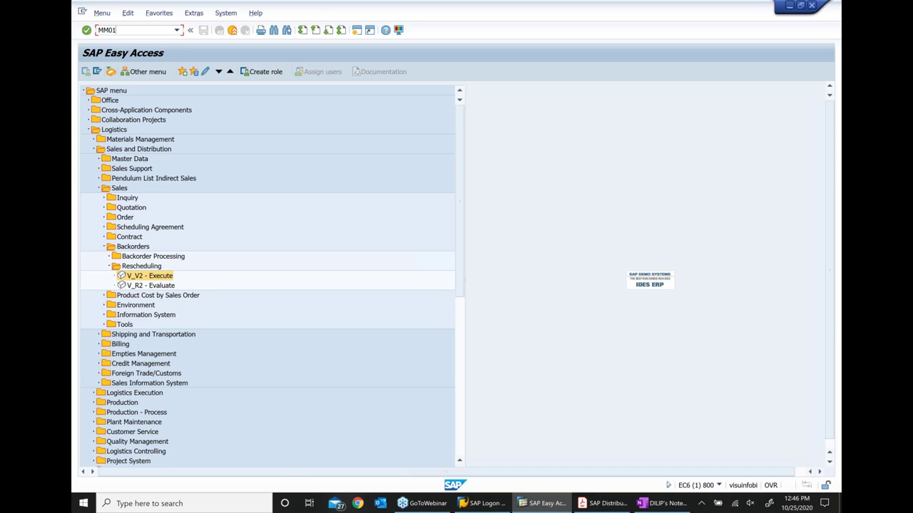
key("Return")
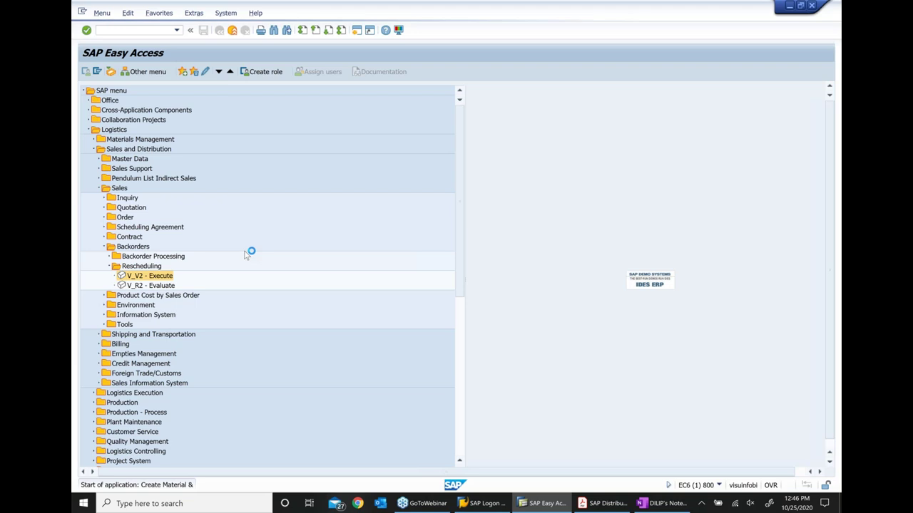
left_click(232, 121)
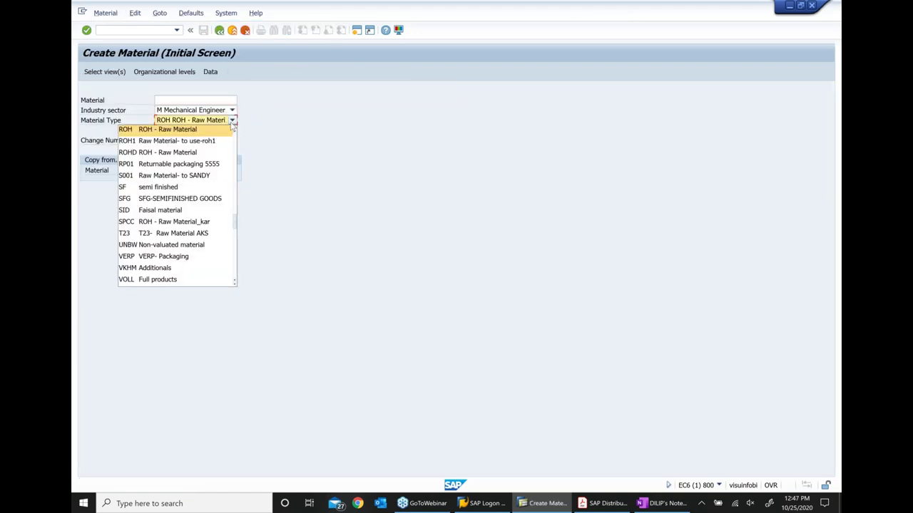
scroll(208, 135, "up", 2)
left_click(209, 135)
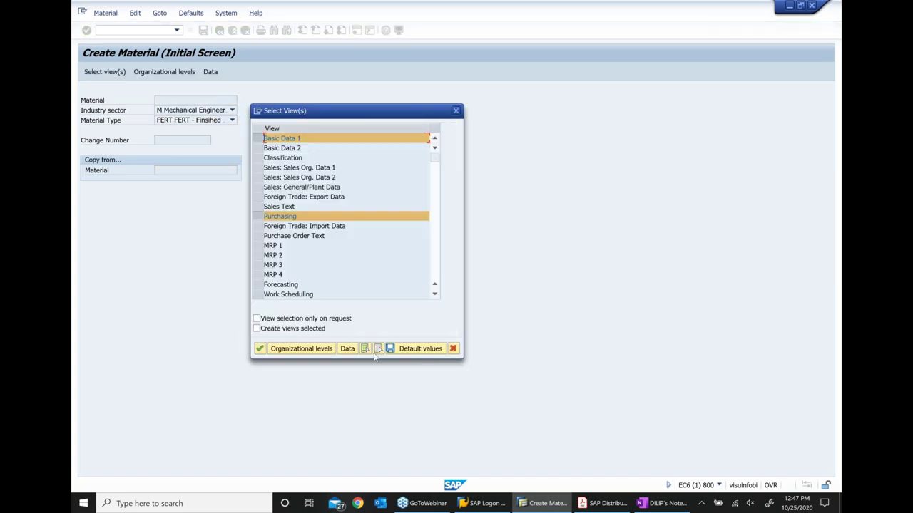
Select the three Sales views, General Plant Data/Storage 1 and Accounting 1, dropping Purchasing
left_click(314, 216)
left_click(313, 167)
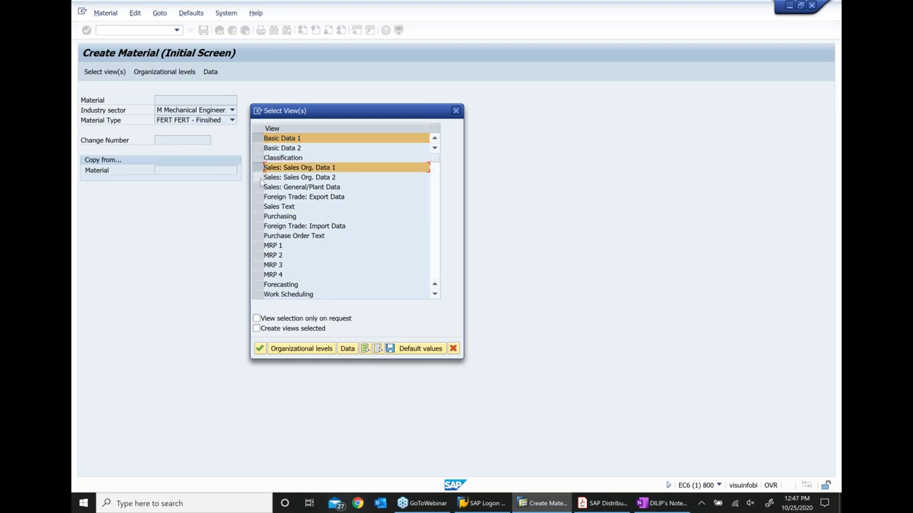
left_click(314, 177)
left_click(314, 187)
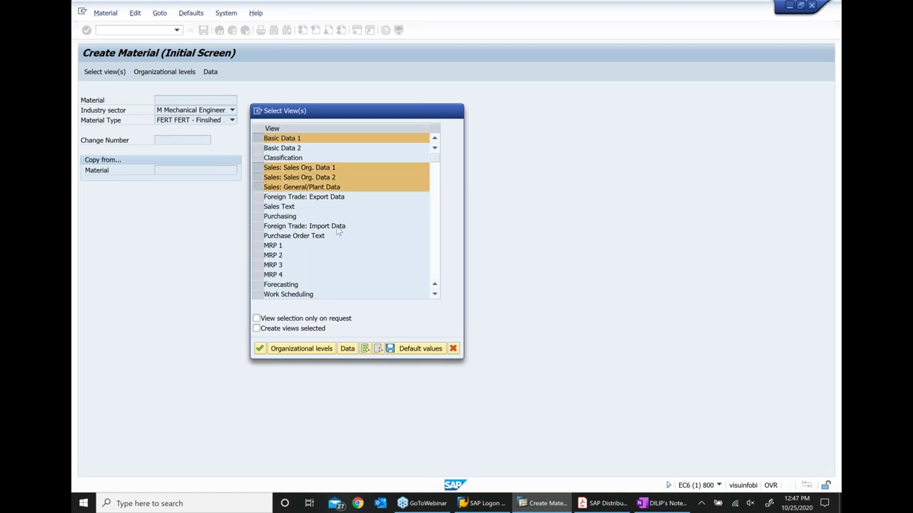
key("Return")
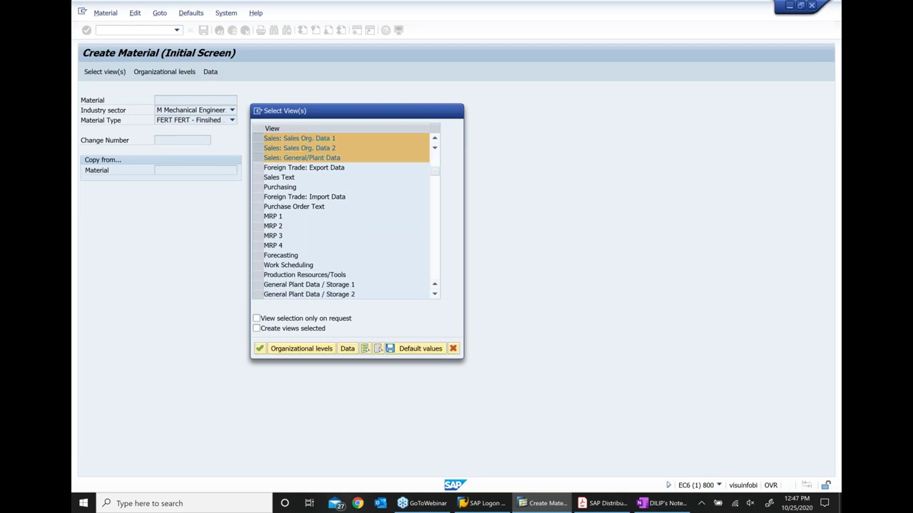
scroll(295, 253, "down", 1)
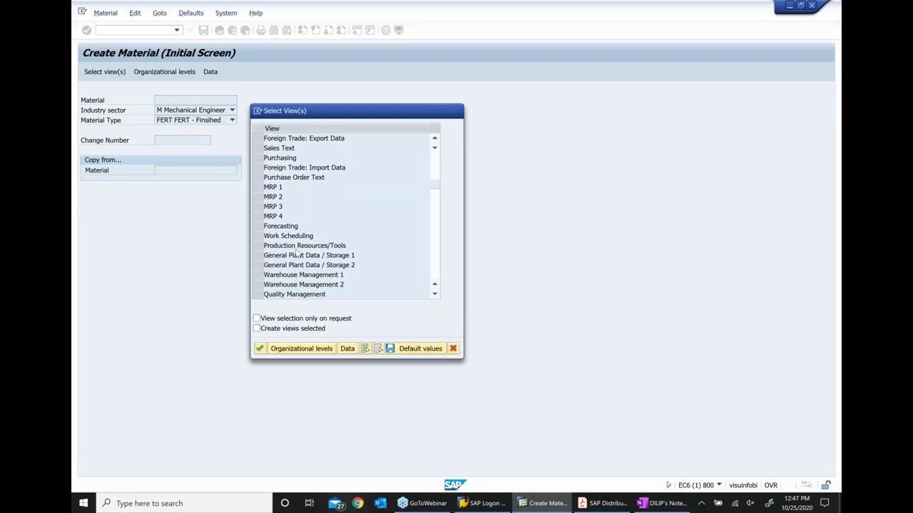
left_click(296, 254)
scroll(296, 255, "down", 1)
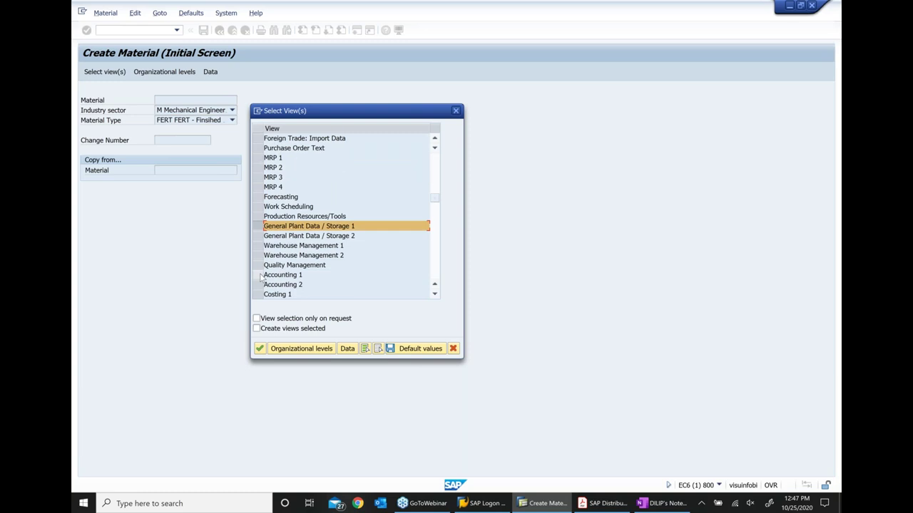
left_click(260, 275)
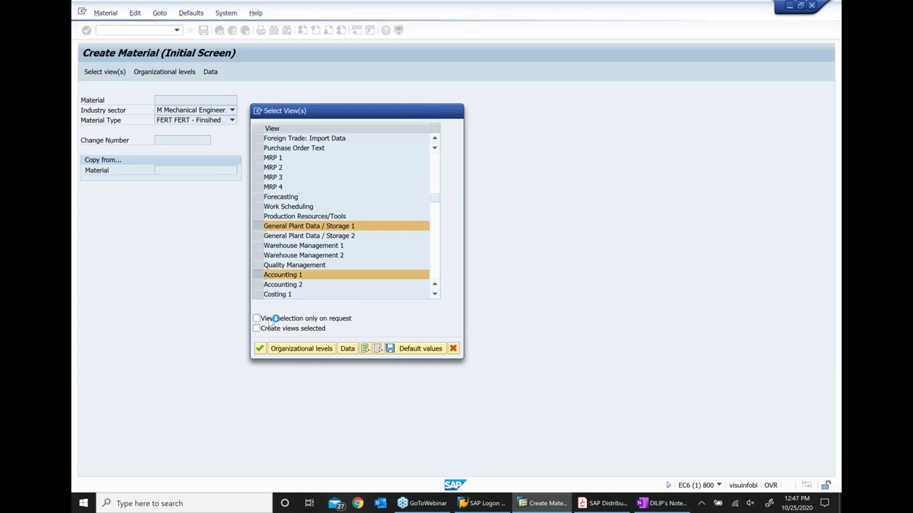
Confirm plant 1000, sloc 0001, sales org 1000, channel 10 and enter description 'Mat with ATP check_sadh'
key("Return")
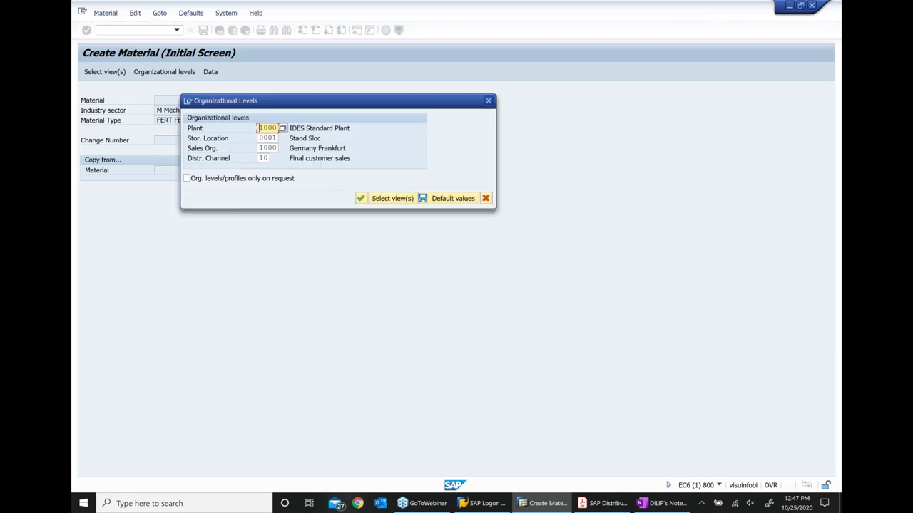
left_click(366, 203)
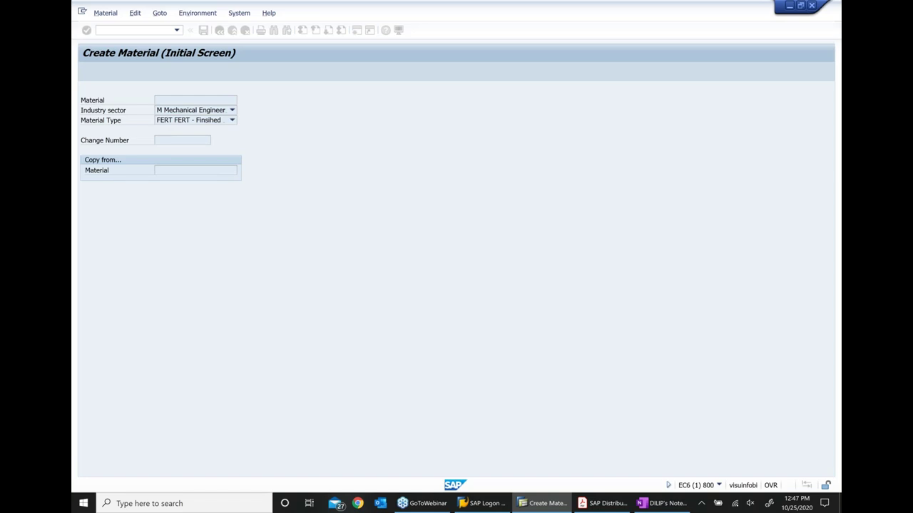
type("Ma")
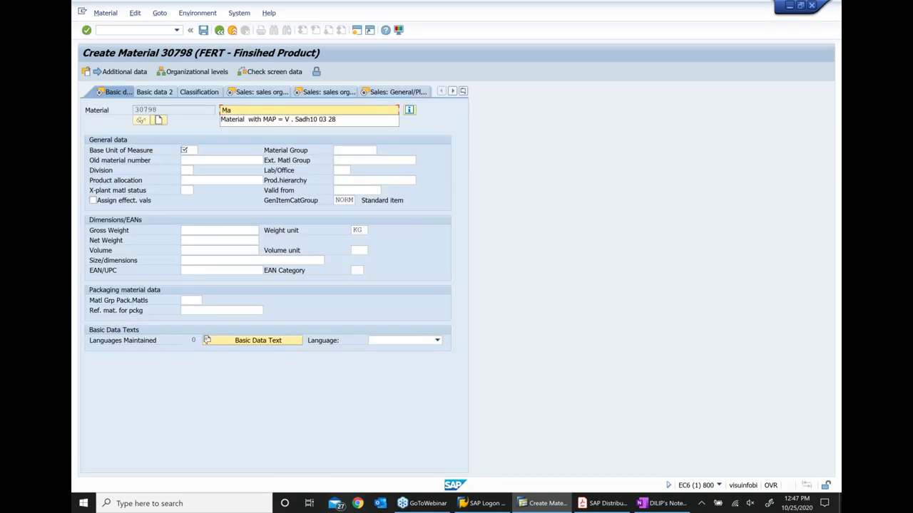
type("t with ATP check_sadh")
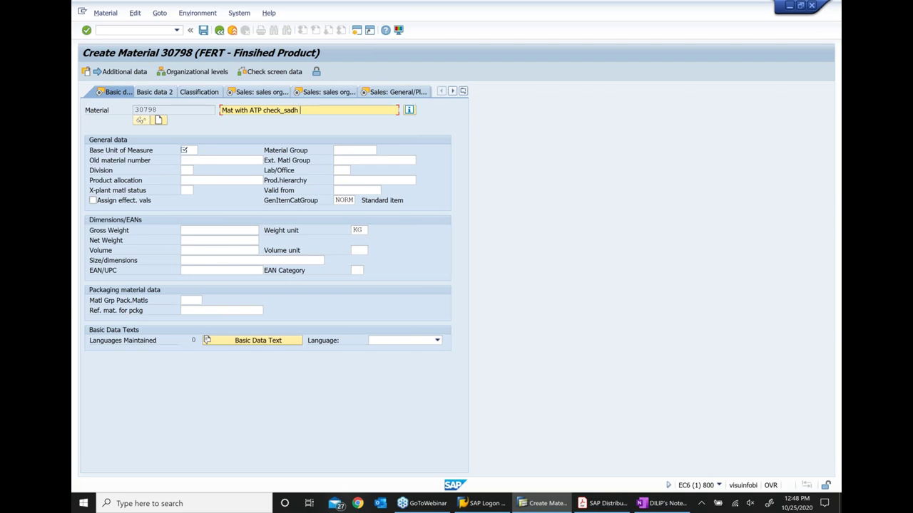
Complete description 'Mat with ATP check_sadh 10 25 20', unit EA, group 001, gross and net weight 1
type("10")
type("25 20")
key("Tab")
type("ea")
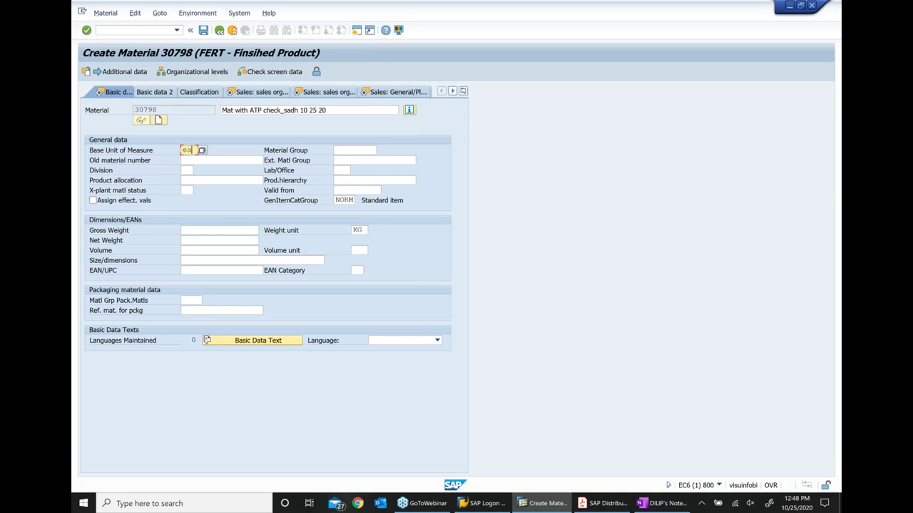
key("Tab")
type("001")
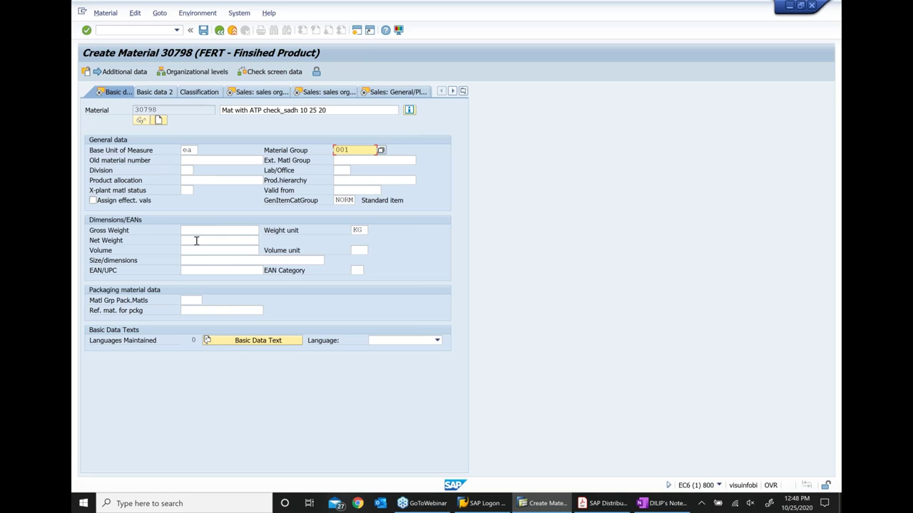
left_click(196, 240)
type("1")
left_click(195, 231)
type("1")
key("Return")
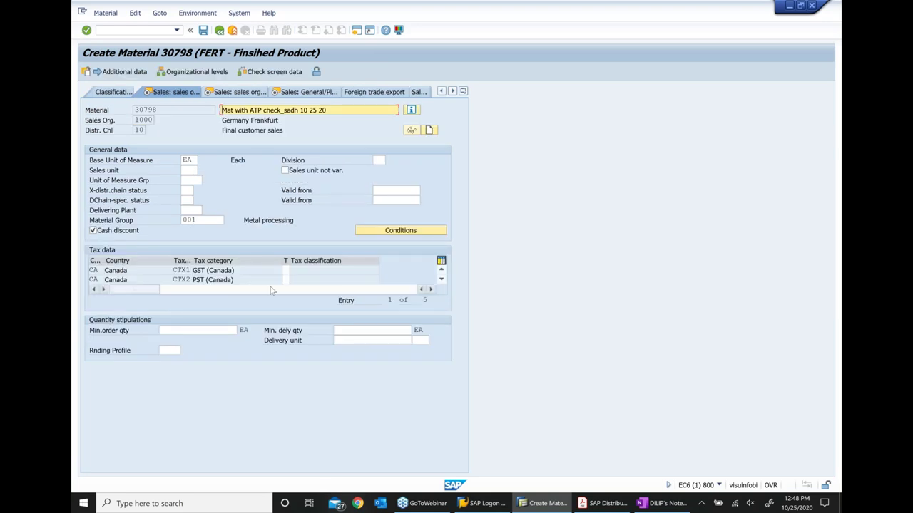
Enter tax classification 0 in every tax row and continue to the Sales Org. Data 2 view
left_click(285, 271)
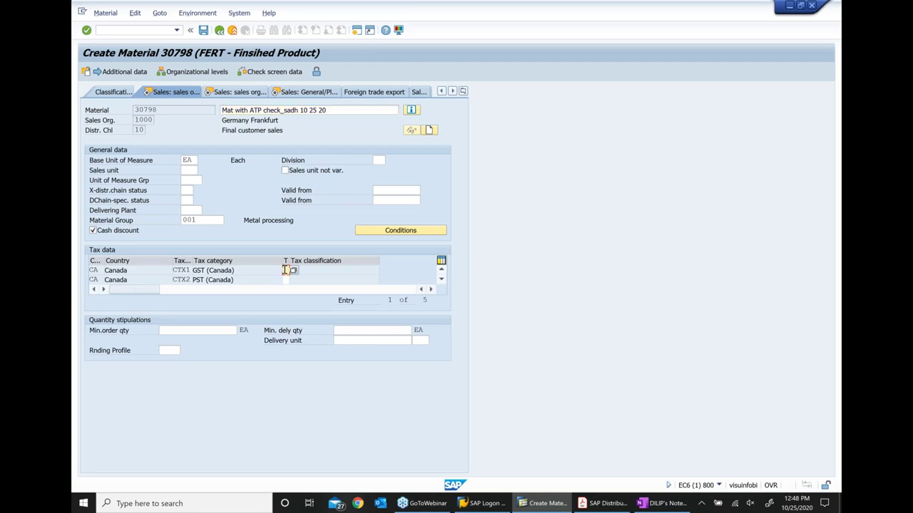
type("0")
key("Tab")
type("0")
key("Return")
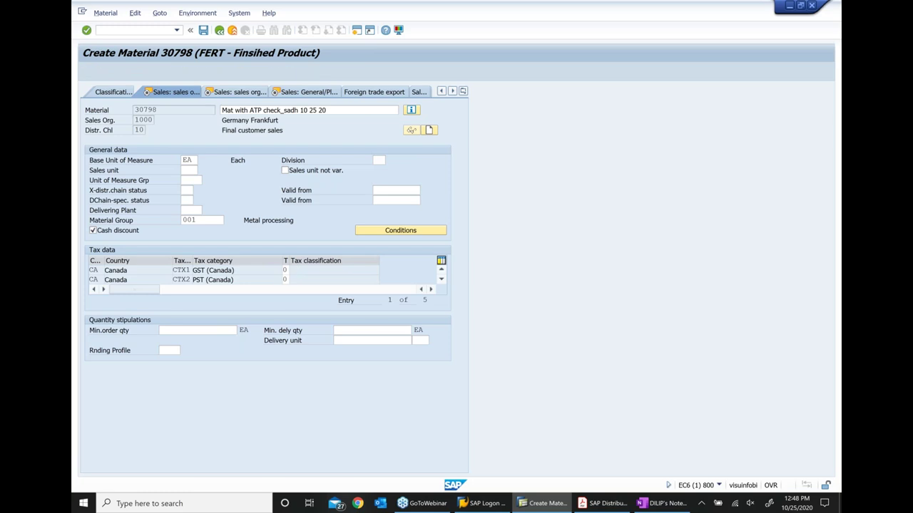
type("0")
key("Tab")
type("0")
key("Tab")
type("0")
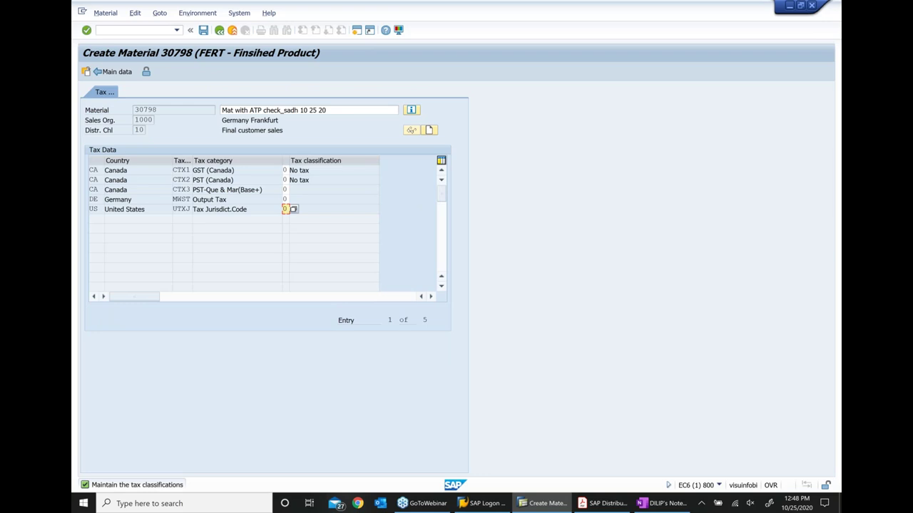
key("Return")
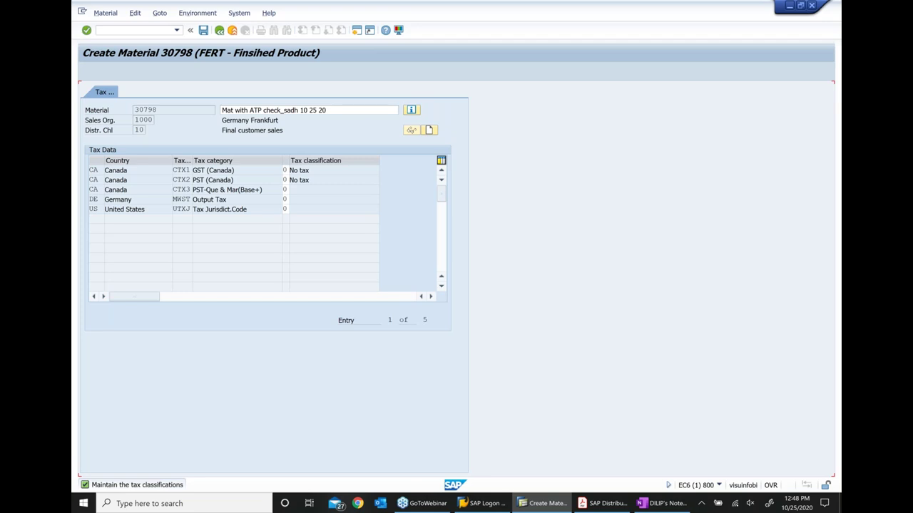
key("Return")
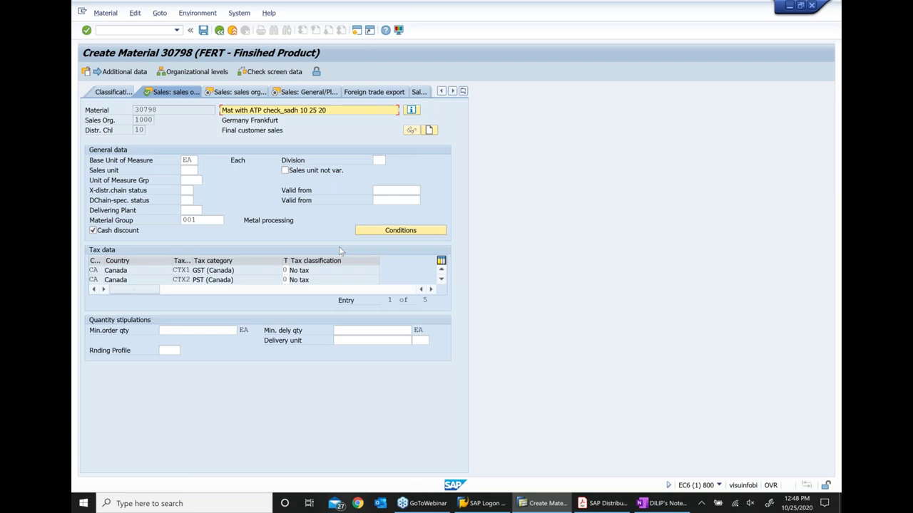
key("Return")
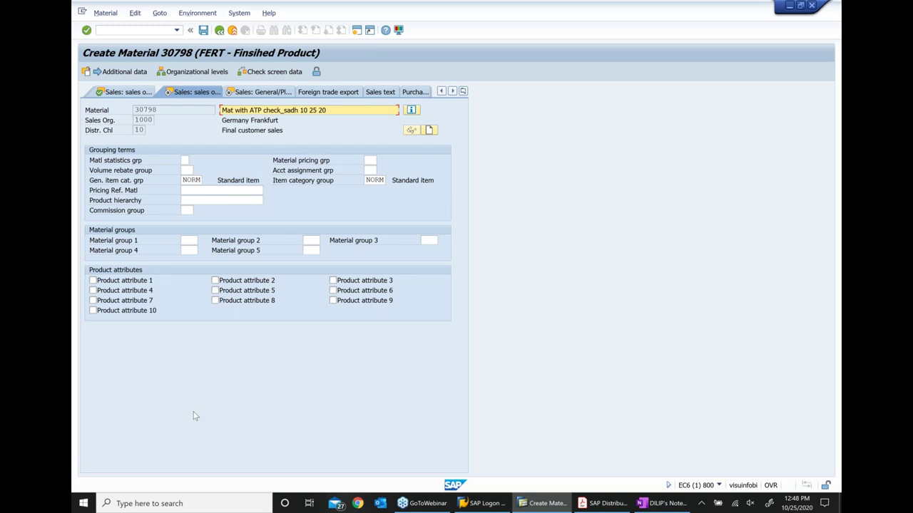
Choose availability check 02 Individual reqmt, with transportation group 0001 and loading group 0001
key("Return")
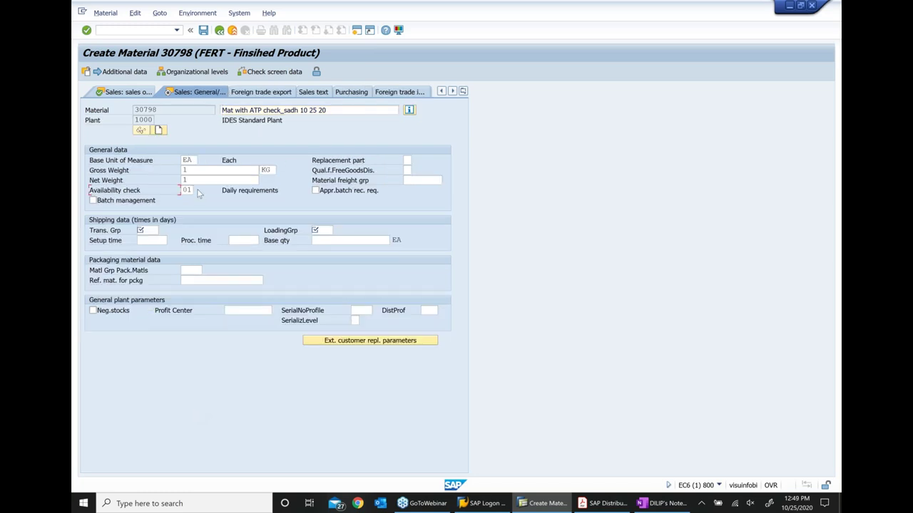
key("Return")
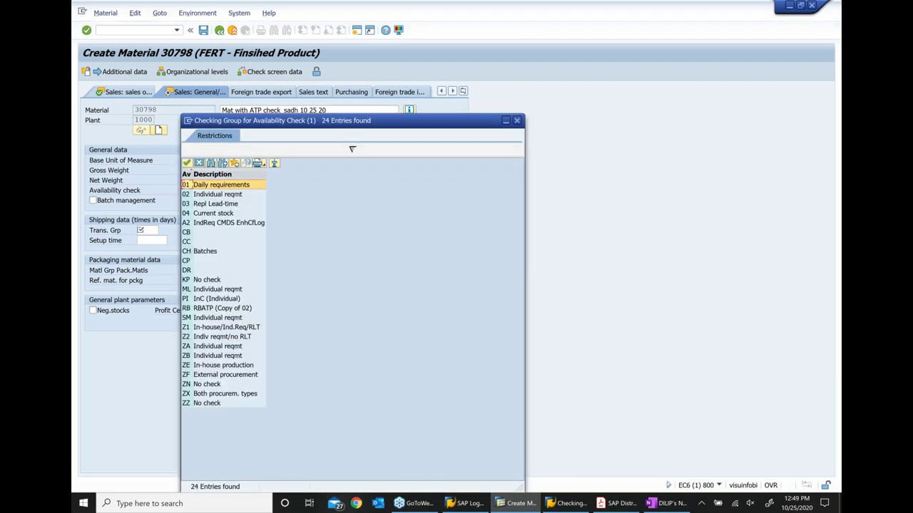
left_click(274, 185)
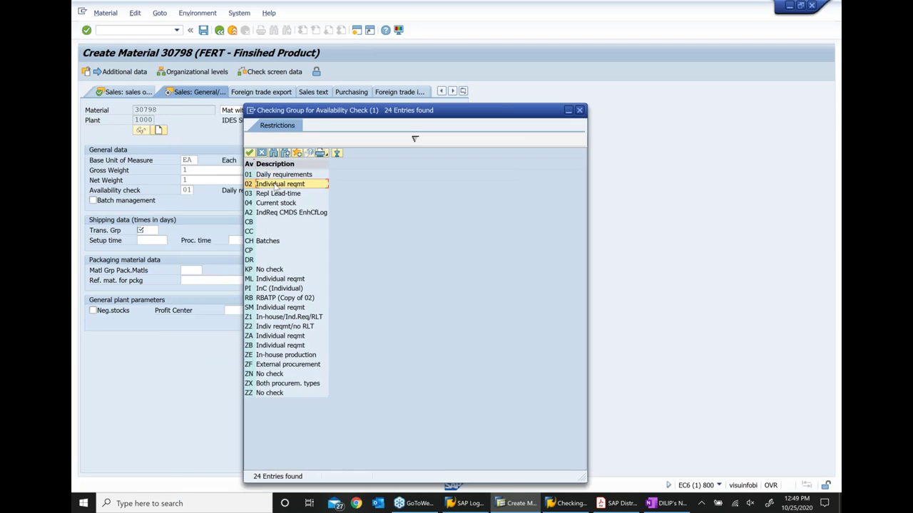
double_click(274, 185)
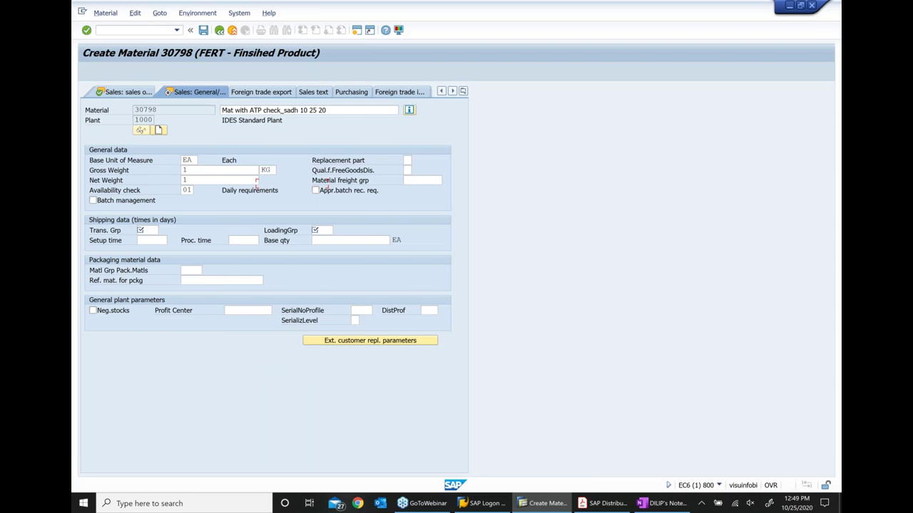
left_click(151, 231)
type("0001")
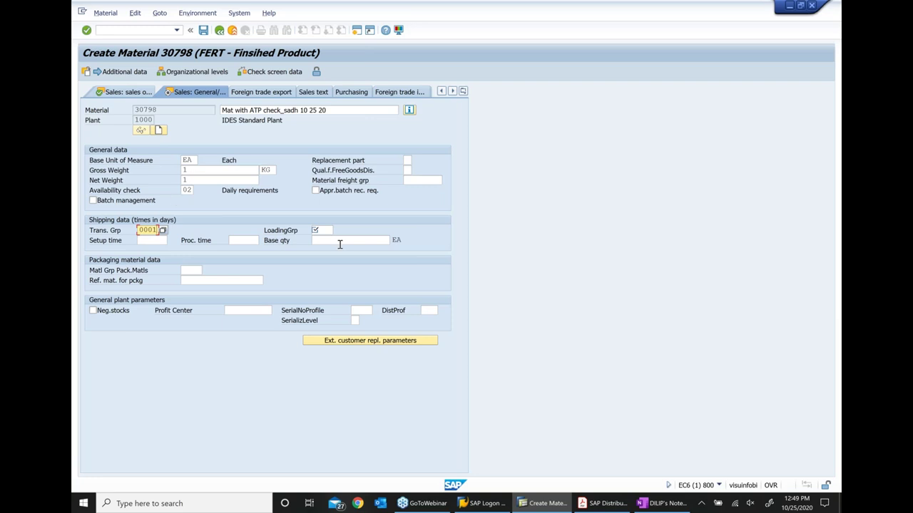
left_click(321, 230)
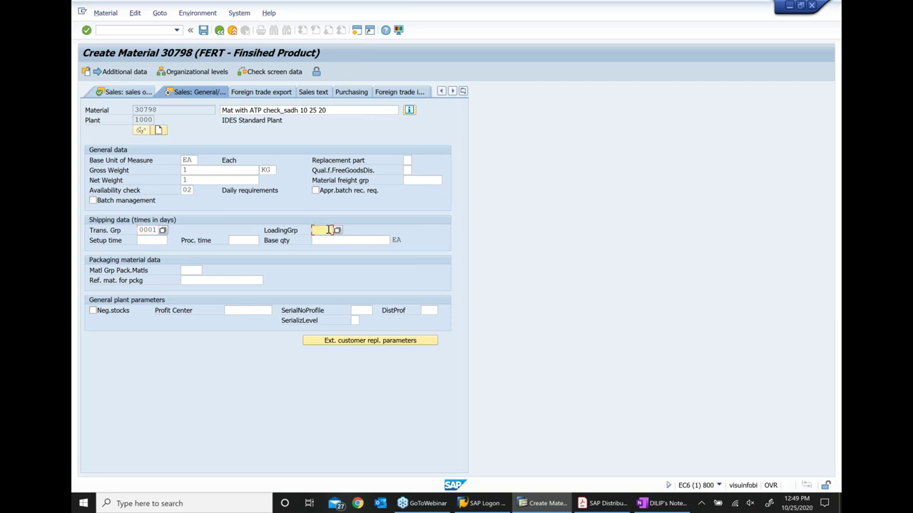
type("0001")
key("Return")
key("Return")
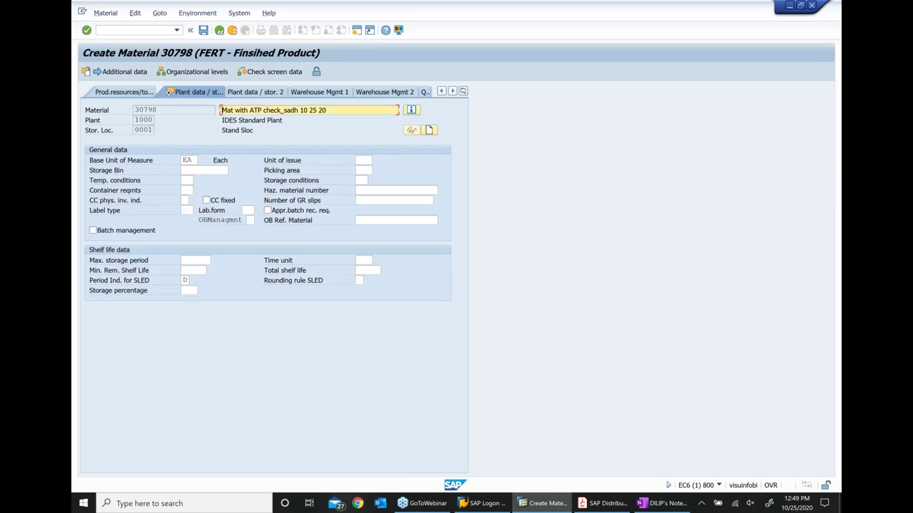
Finish the Accounting 1 view, save material 30798, and go to Display Material
key("Return")
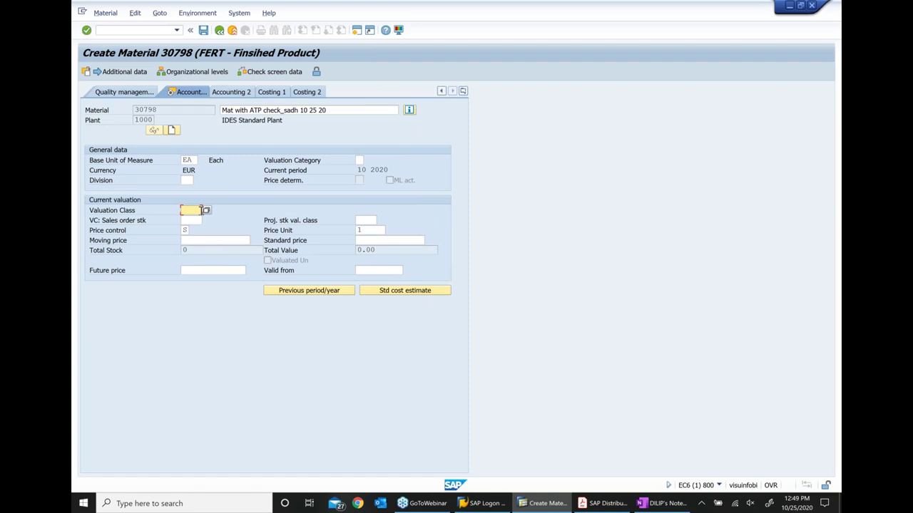
left_click(205, 211)
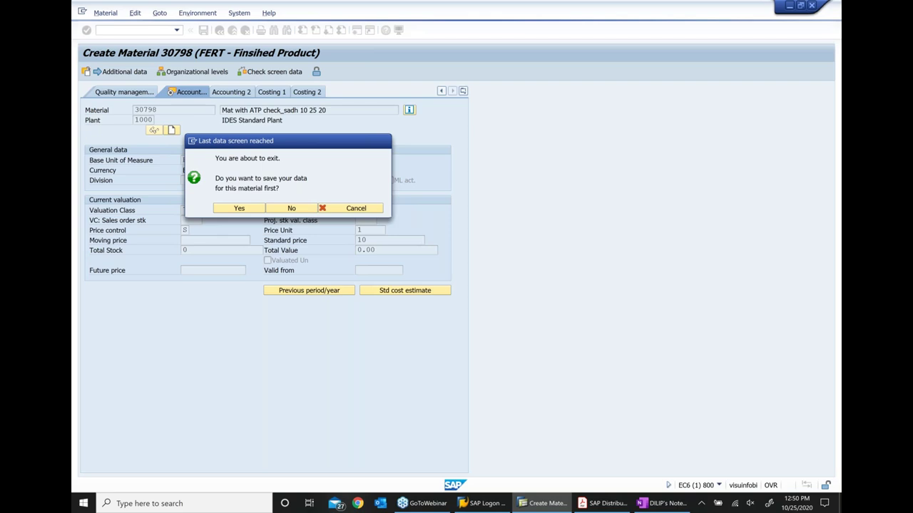
key("Return")
left_click(107, 14)
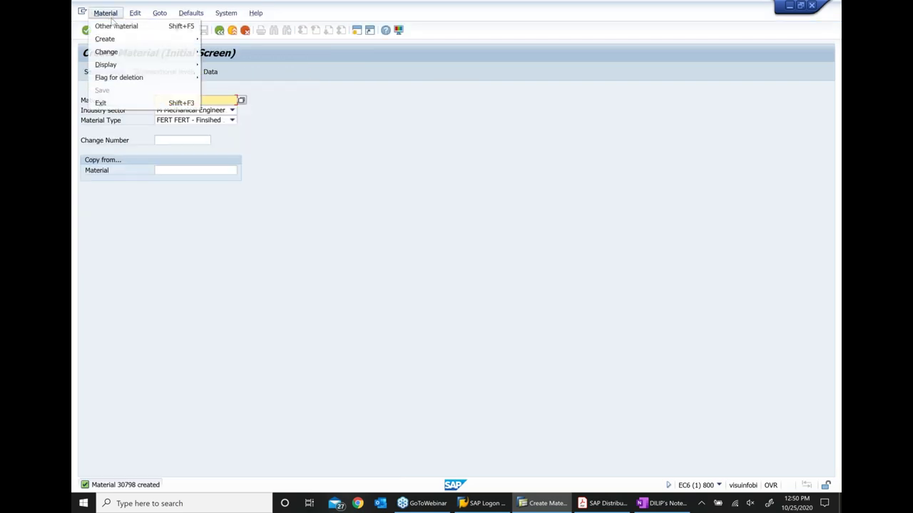
mouse_move(178, 64)
left_click(225, 68)
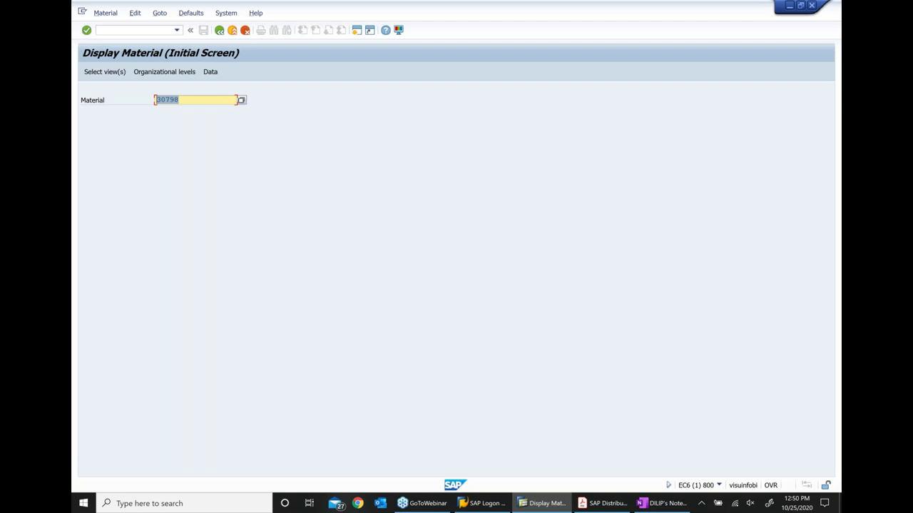
Add an indented note 'ATP check rule = 02' under the material 30798 line, then return to SAP
key("alt+Tab")
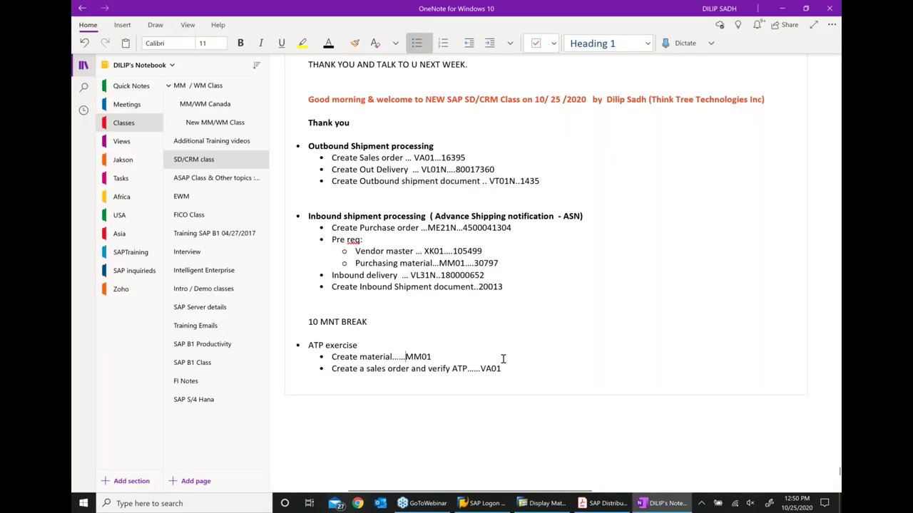
key("alt+Tab")
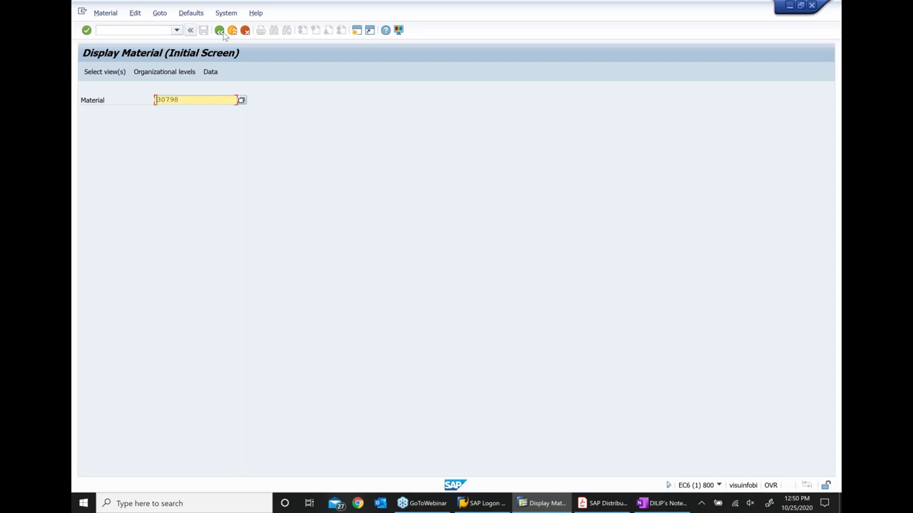
left_click(219, 30)
key("alt+Tab")
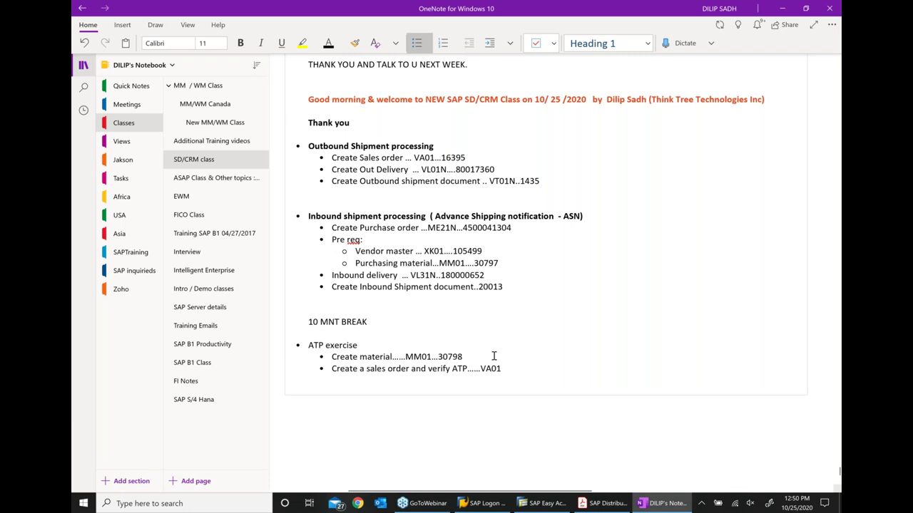
left_click(494, 356)
key("Return")
left_click(491, 43)
type("ATP")
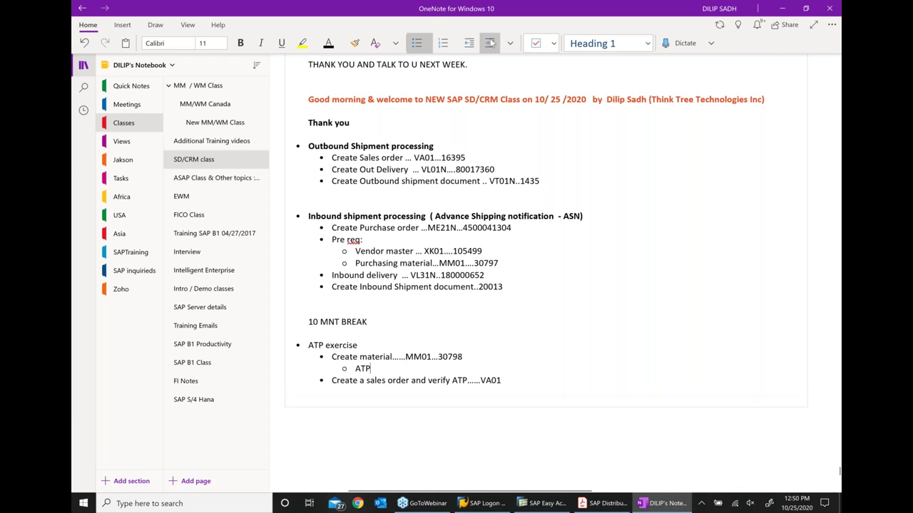
type(" check rule  =")
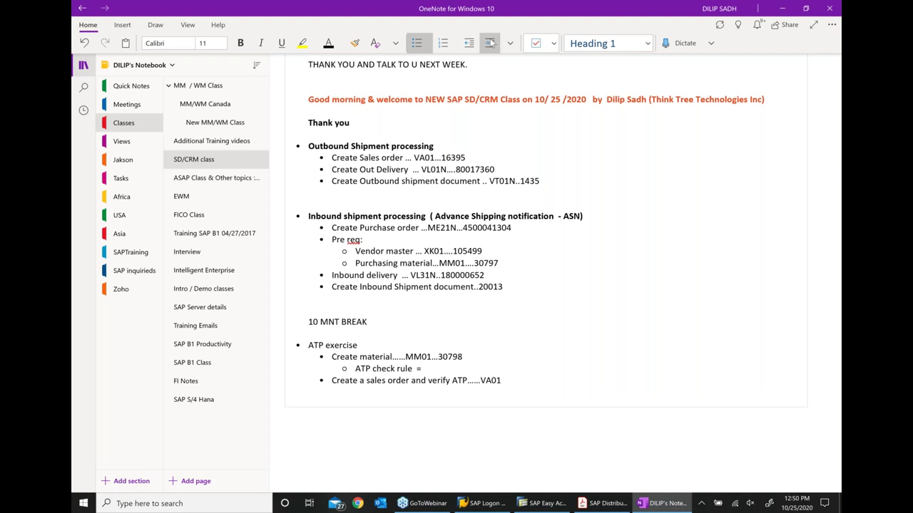
type(" 02")
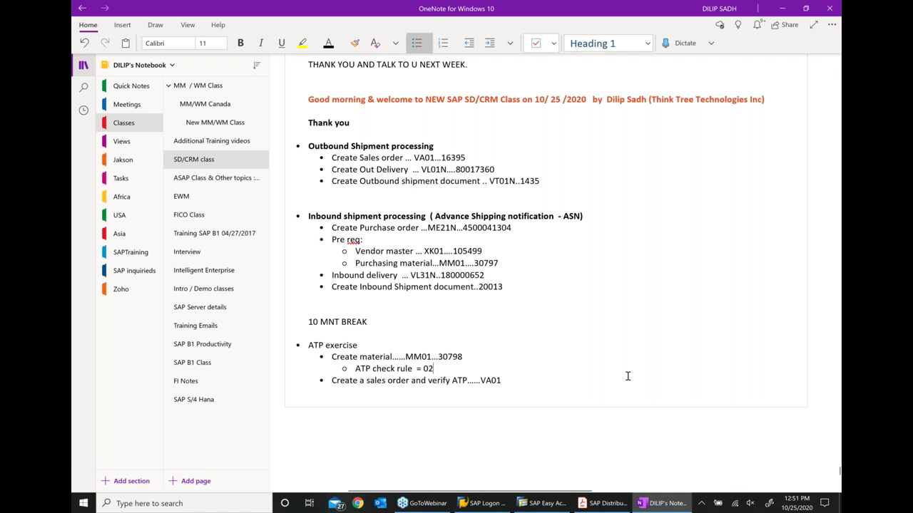
key("alt+Tab")
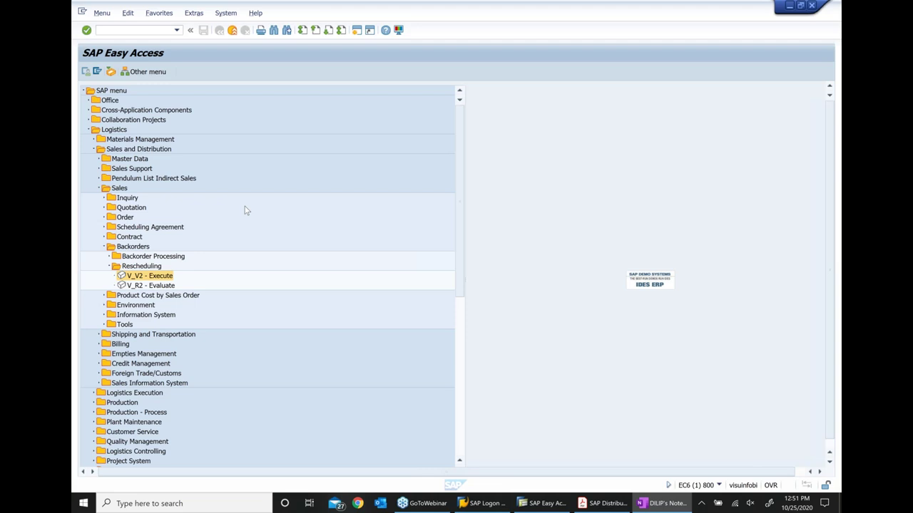
Start a standard order for Wal Mart with the suggested sold-to party and a PO number
key("Return")
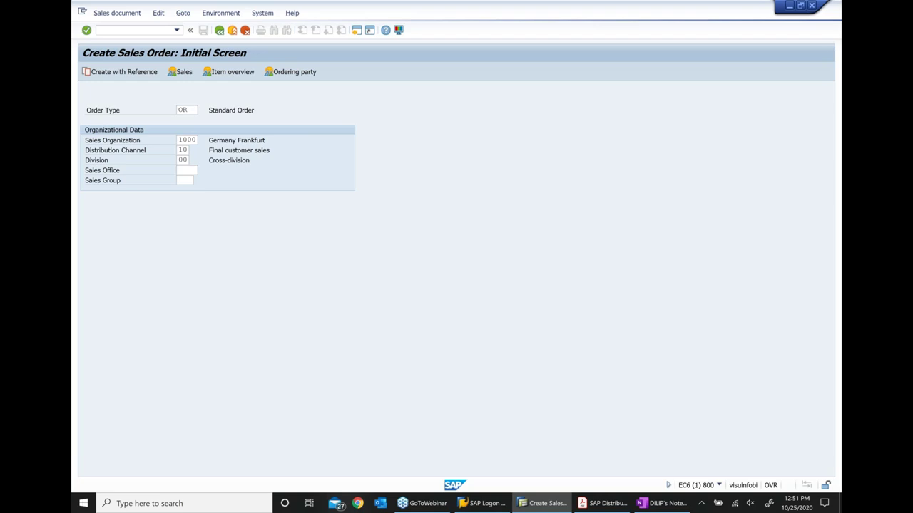
key("Return")
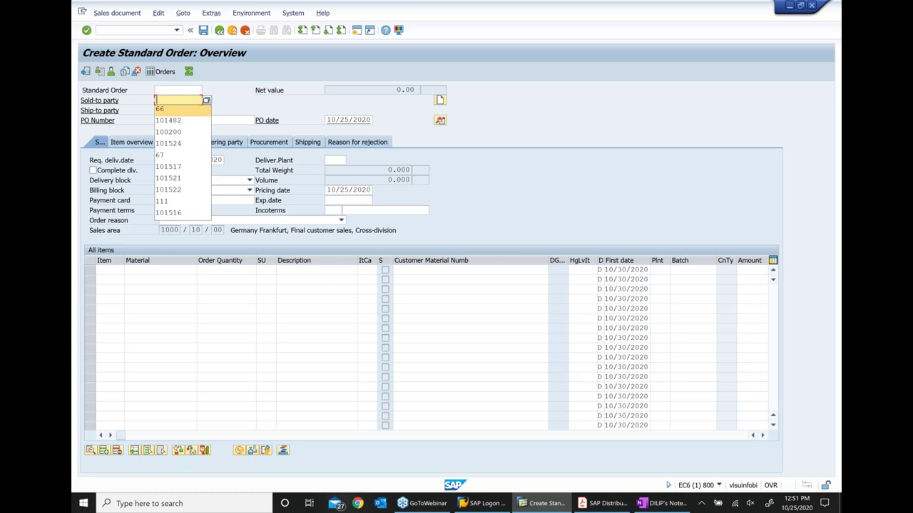
key("Return")
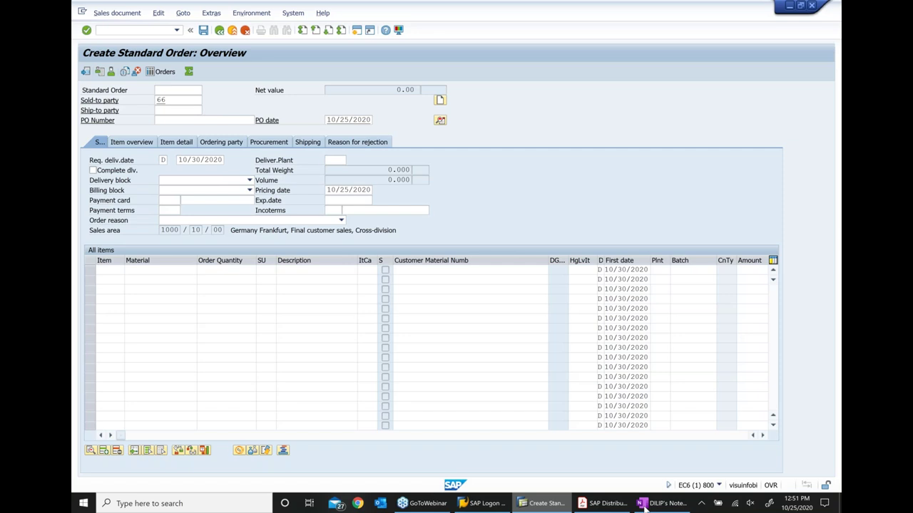
key("Return")
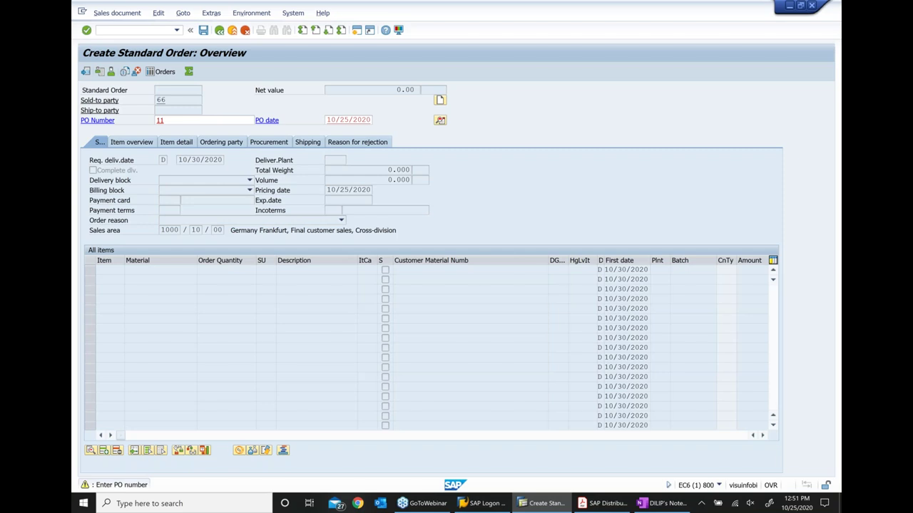
key("Return")
Add material 30798 with quantity 10 and bring up its availability check
type("30798")
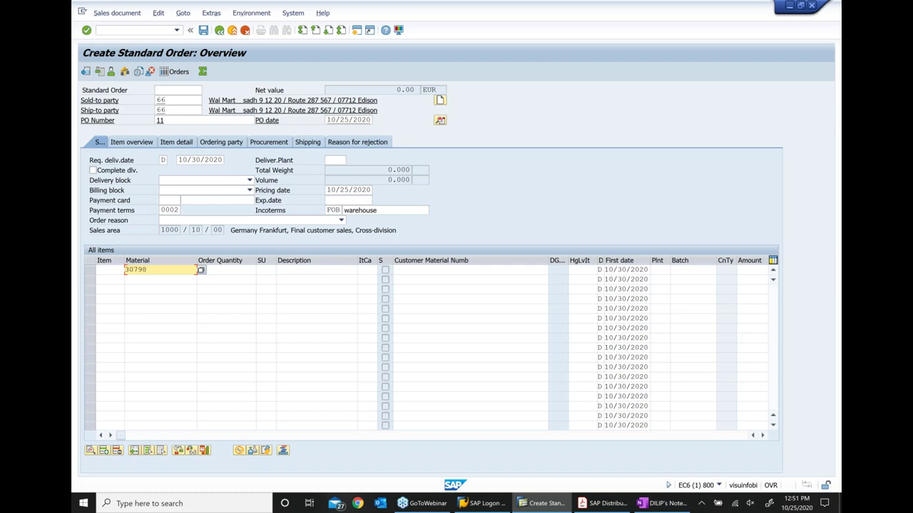
key("Tab")
type("10")
key("Return")
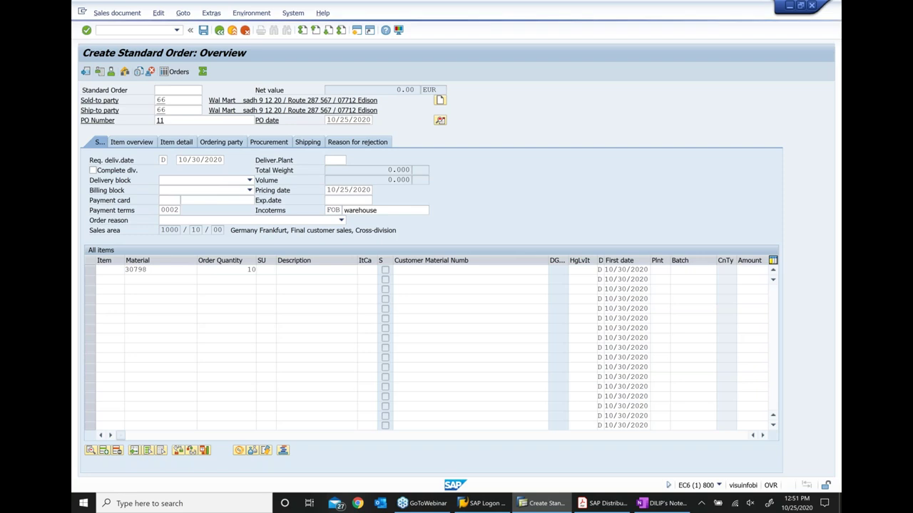
key("Return")
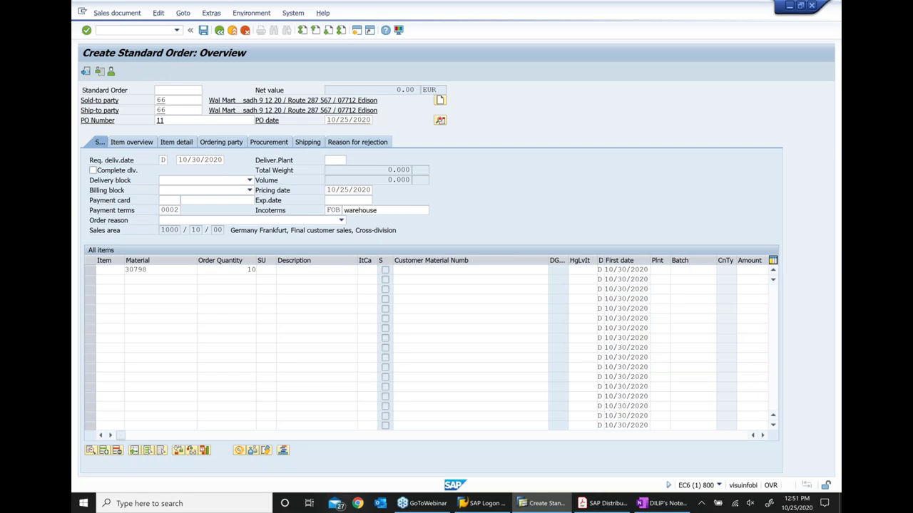
key("Return")
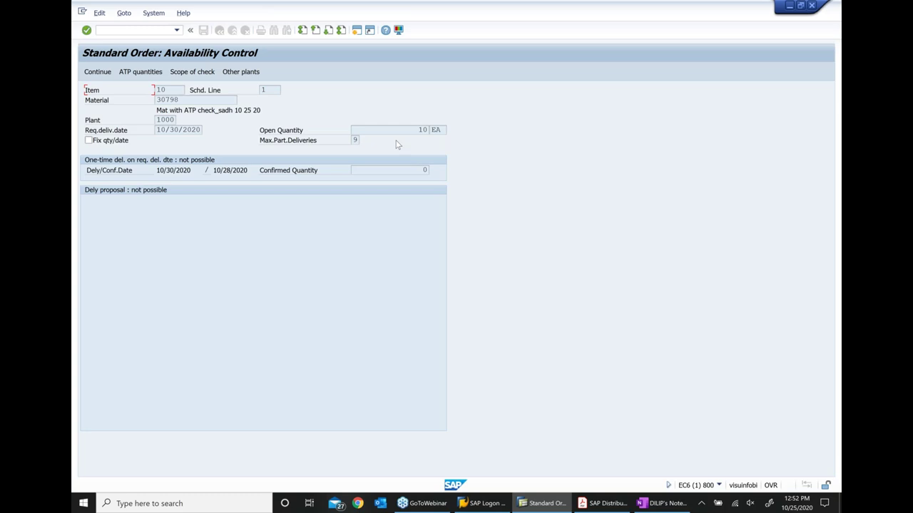
Continue item 10 without confirming any of its 10 units
key("Tab")
key("Tab")
key("Tab")
left_click(103, 79)
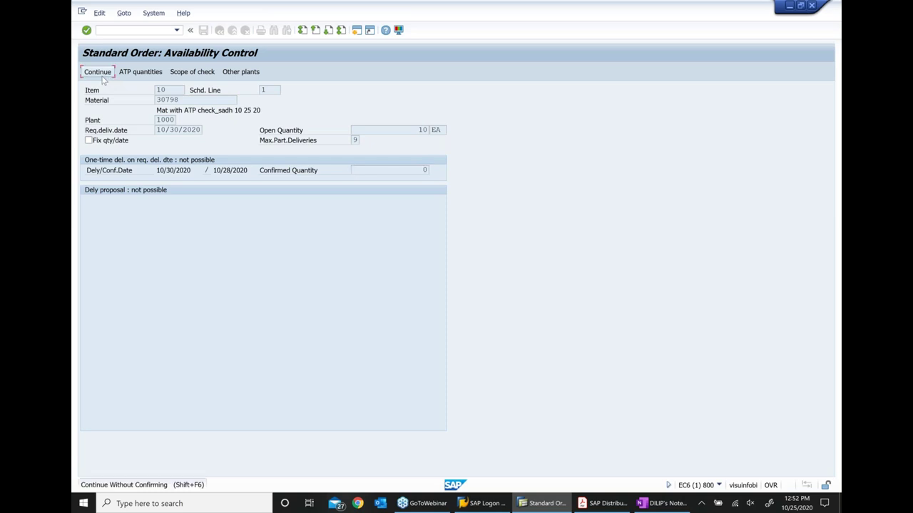
left_click(103, 78)
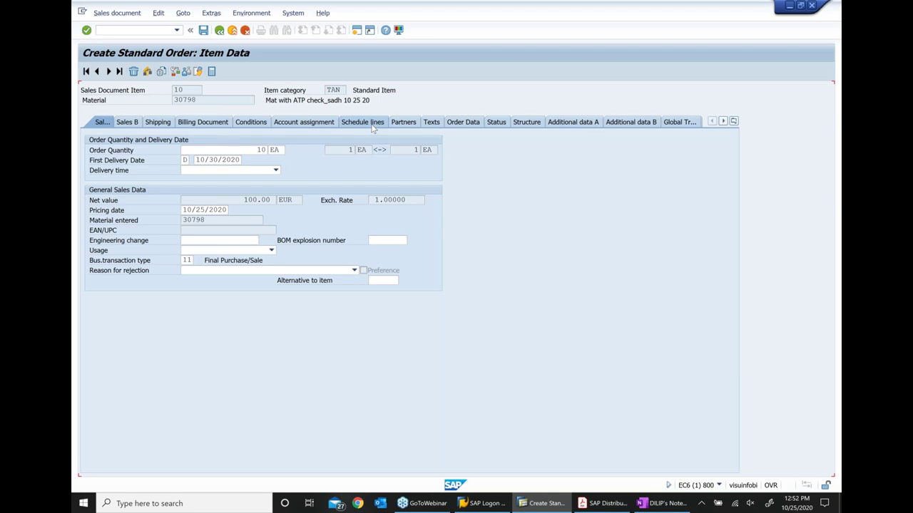
Verify the schedule line confirms 0 of 10 units, then save the order
left_click(365, 122)
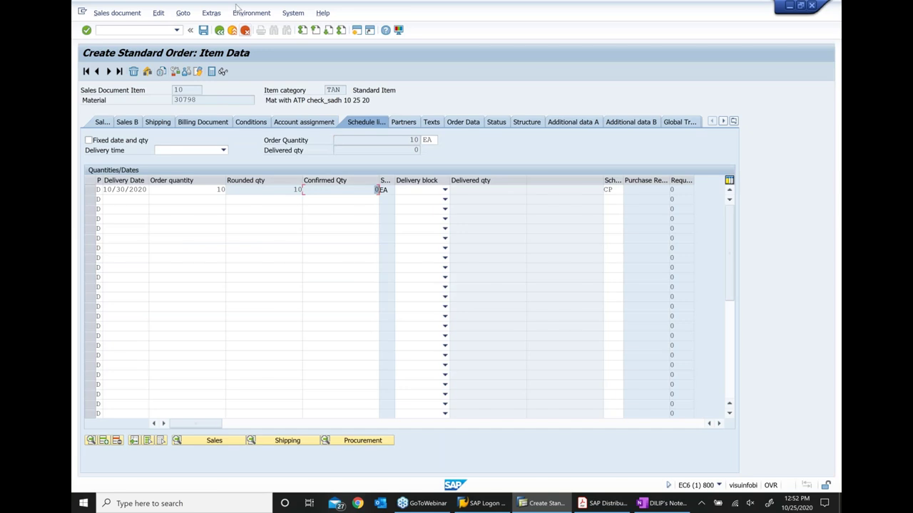
left_click(204, 29)
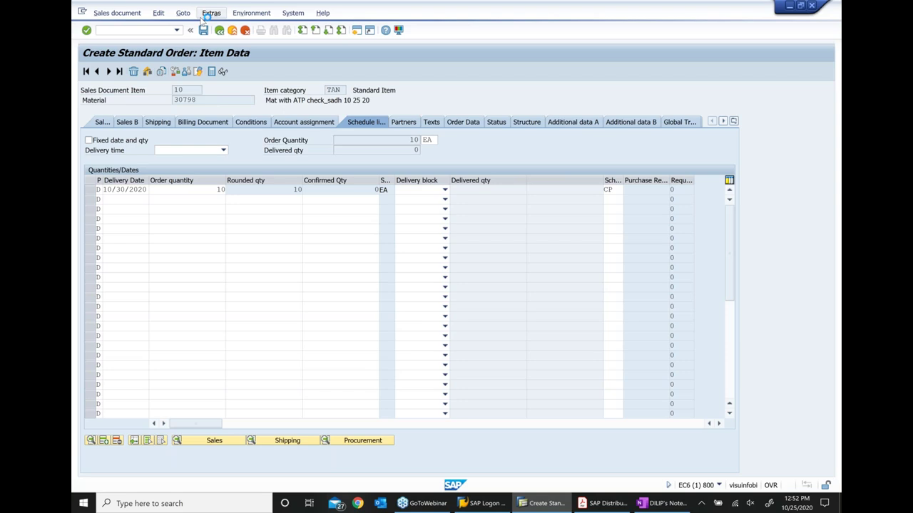
left_click(203, 29)
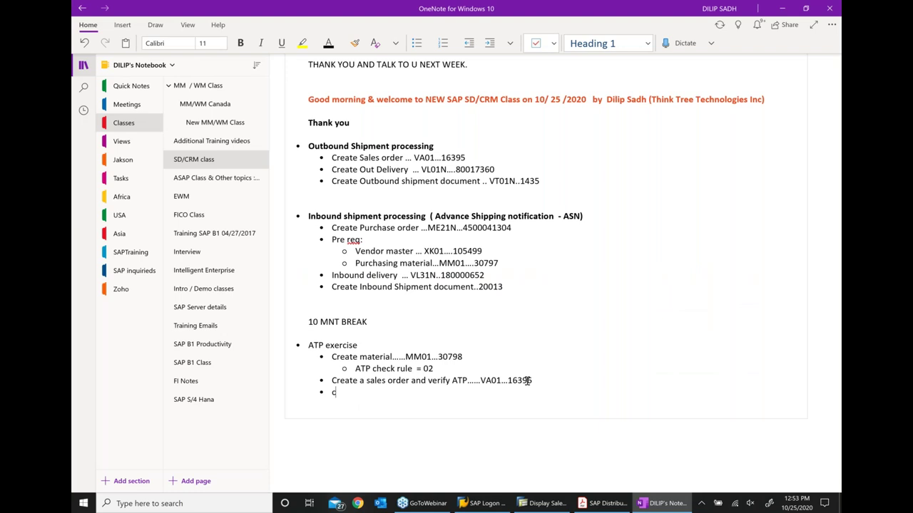
Type the OneNote bullet 'Create a Delivery doc', fixing the 'Dlivery' typo
type("reate a Dlivery doc")
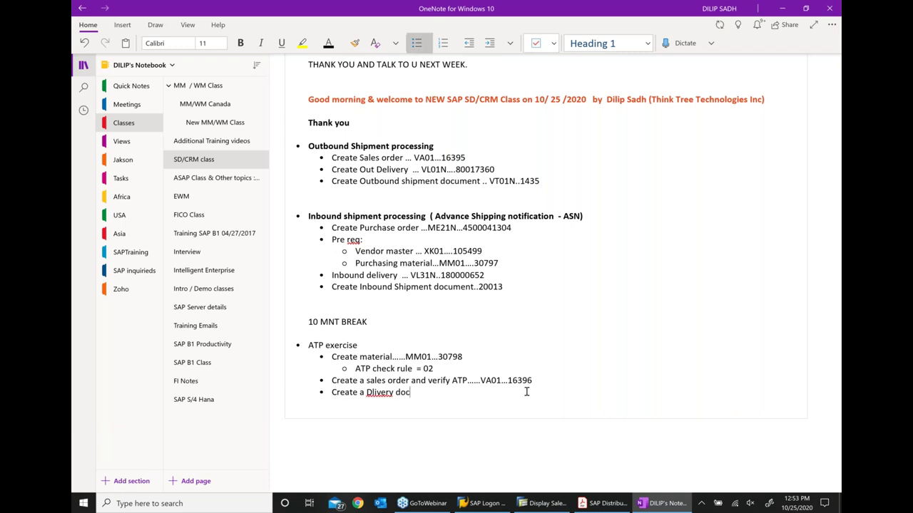
key("ctrl+Left")
key("ctrl+Left")
key("Right")
type("e")
key("ctrl+Right")
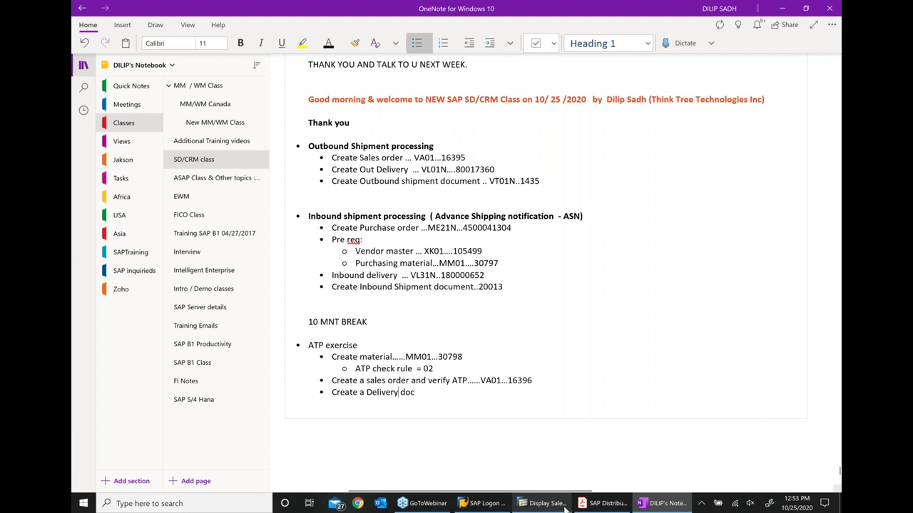
Attempt a VL01N delivery for the order from shipping point 1000, which fails: no schedule lines due
left_click(543, 504)
type("/n")
key("Return")
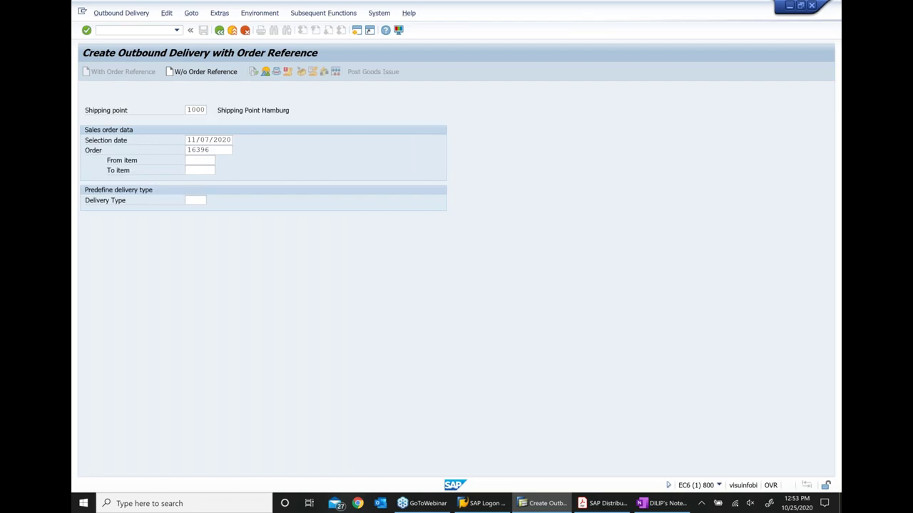
key("Return")
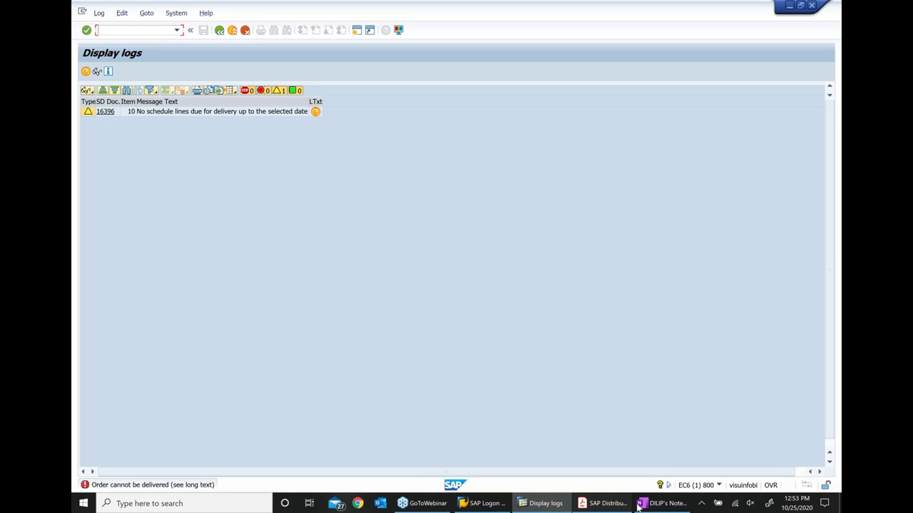
left_click(660, 503)
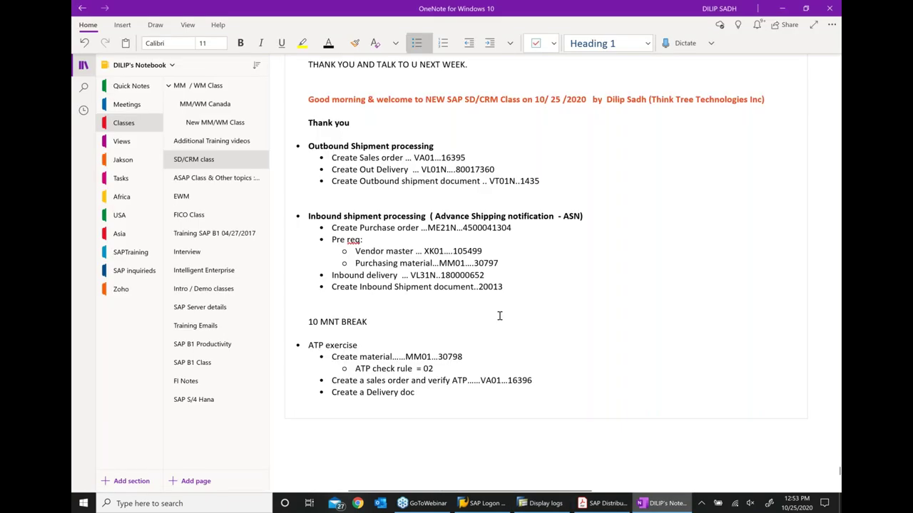
Append '... not allowed' to the delivery line and add bullet 'Create Stock of material ..MIGO'
type("... not")
scroll(464, 278, "down", 3)
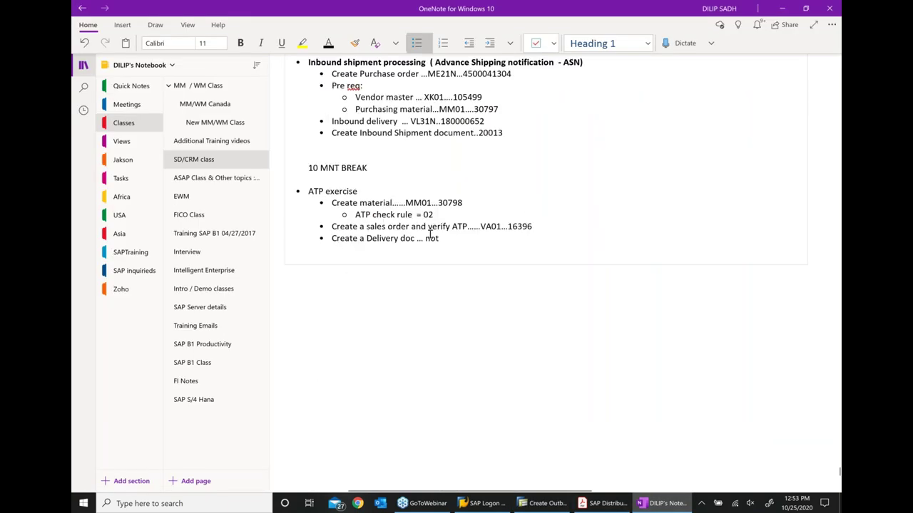
type("allowed")
key("Return")
type("V")
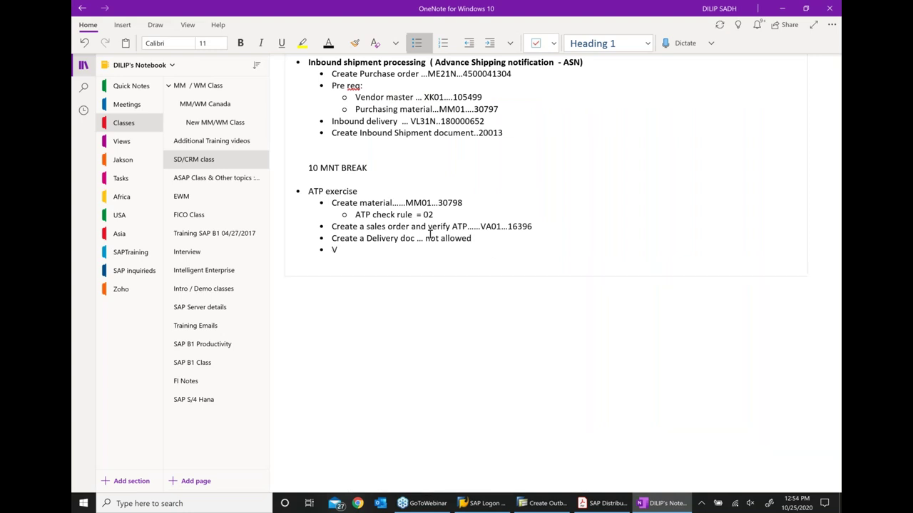
key("BackSpace")
type("c")
key("BackSpace")
type("Create Stoc k of mater")
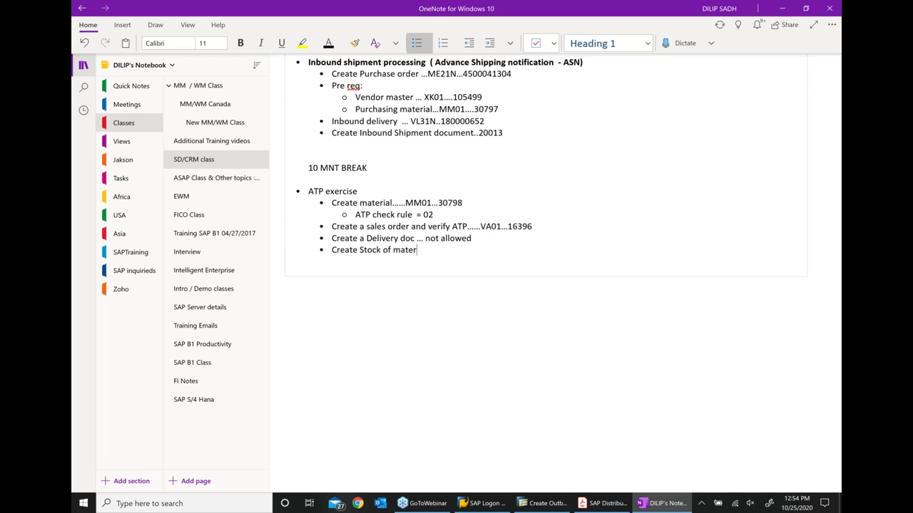
type("ial ..MIGO")
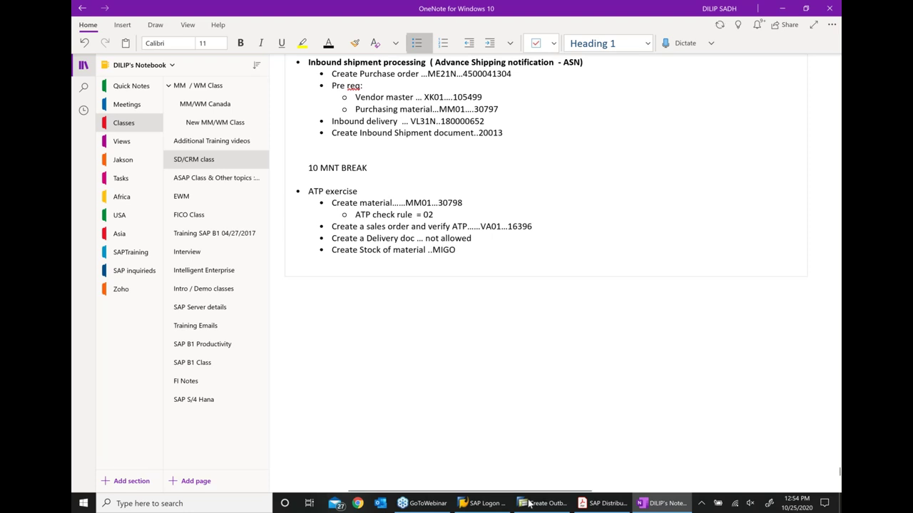
left_click(542, 504)
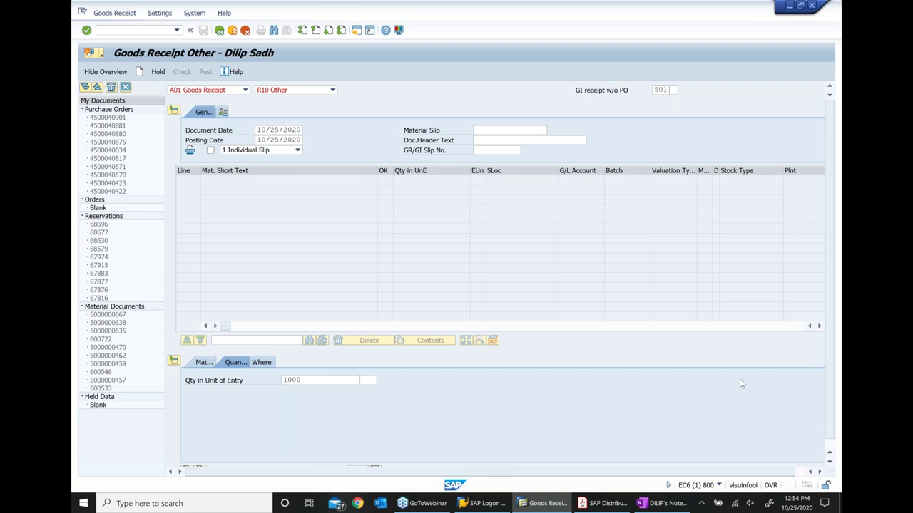
Fill the MIGO goods receipt line with quantity 1,000, plant 1000 and storage location 0001
key("Return")
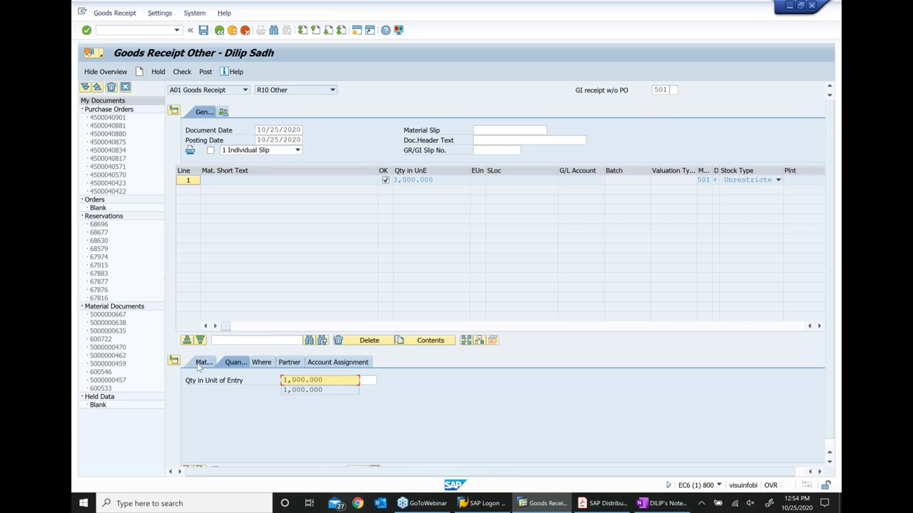
left_click(203, 363)
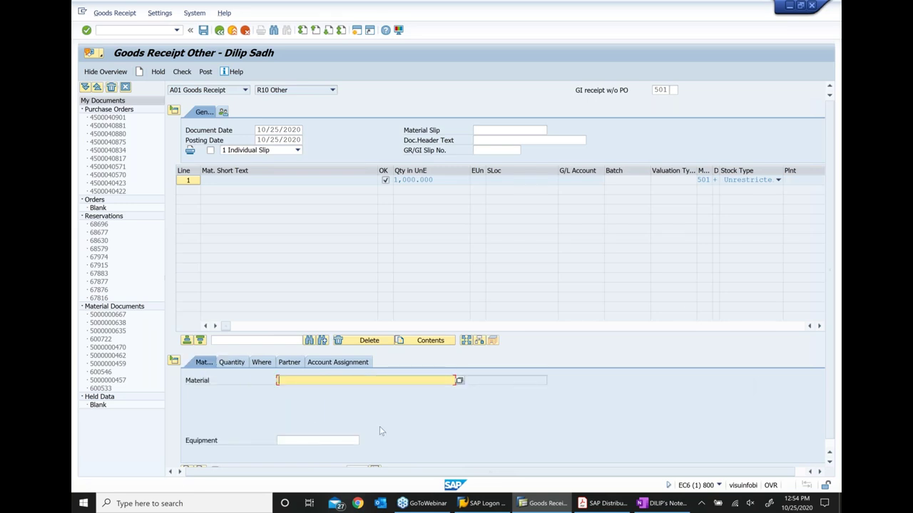
type("16396")
left_click(236, 362)
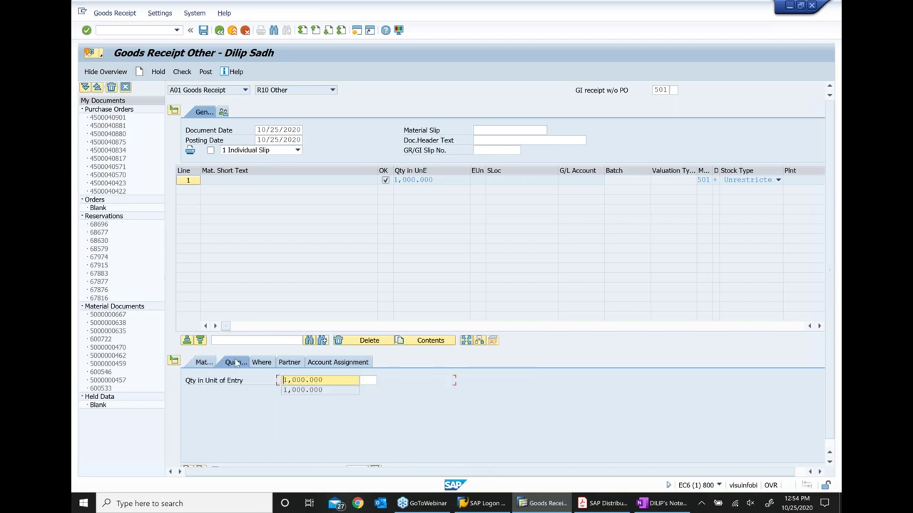
left_click(263, 362)
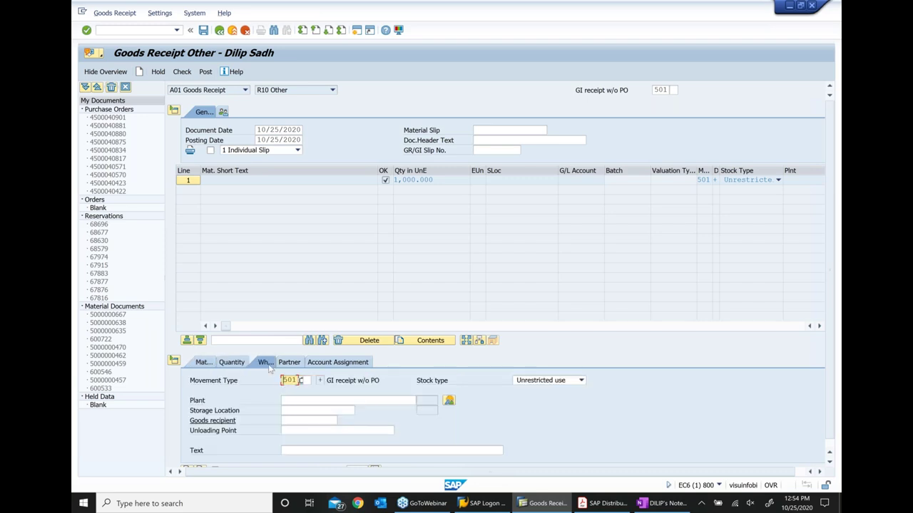
left_click(309, 400)
type("1000")
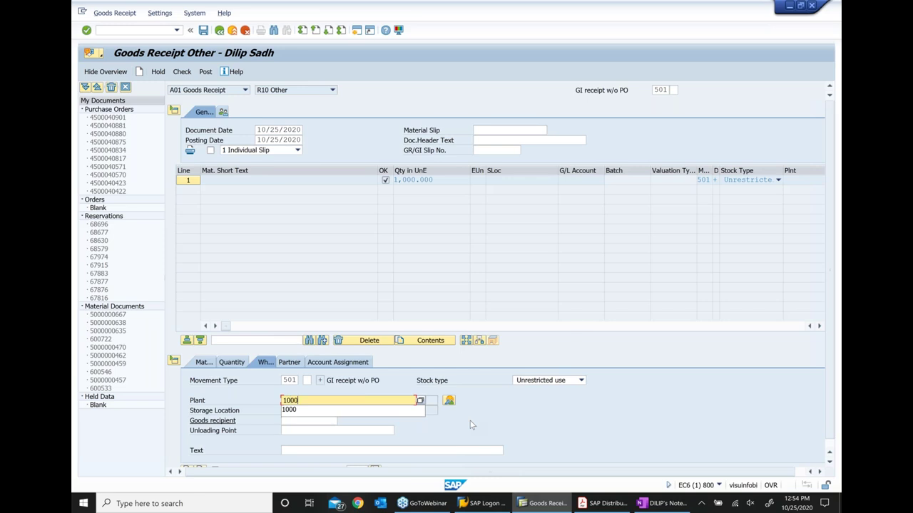
key("Return")
key("Tab")
type("0001")
key("Return")
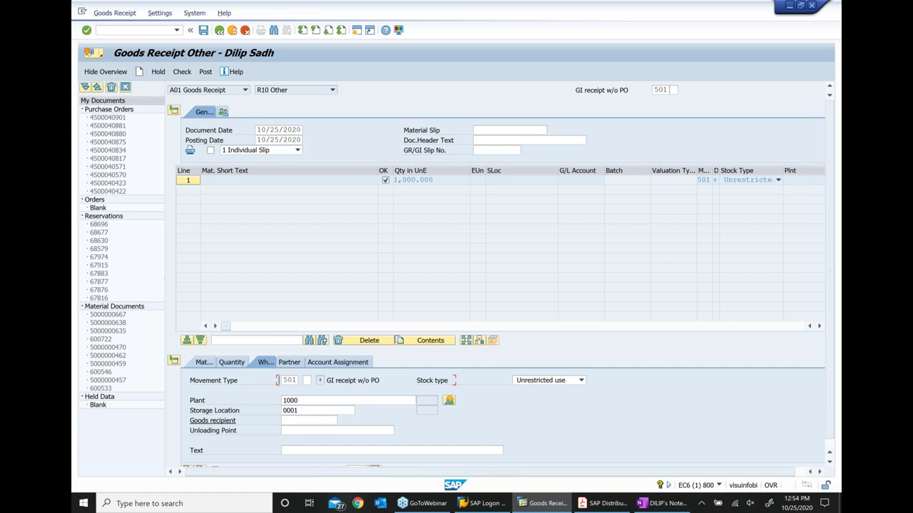
Correct the material to 30798 from the notes, post the goods receipt and exit
left_click(634, 503)
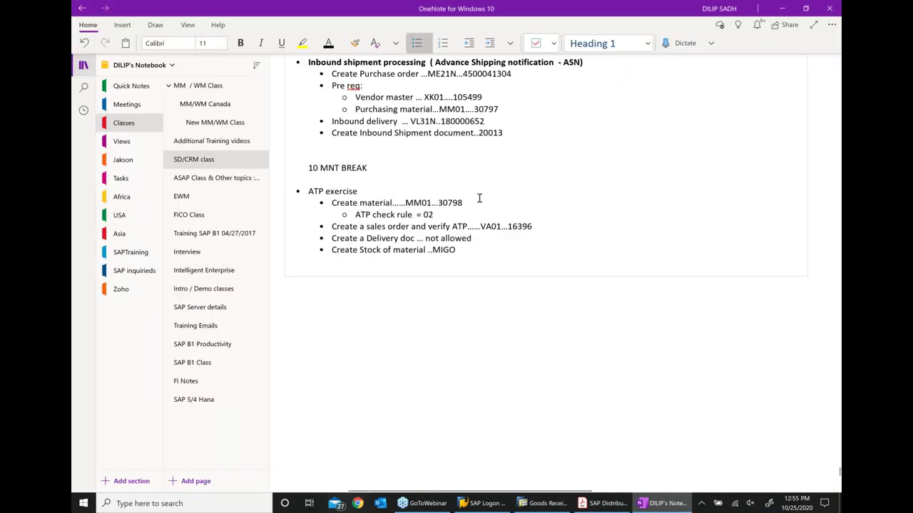
double_click(462, 202)
key("alt+Tab")
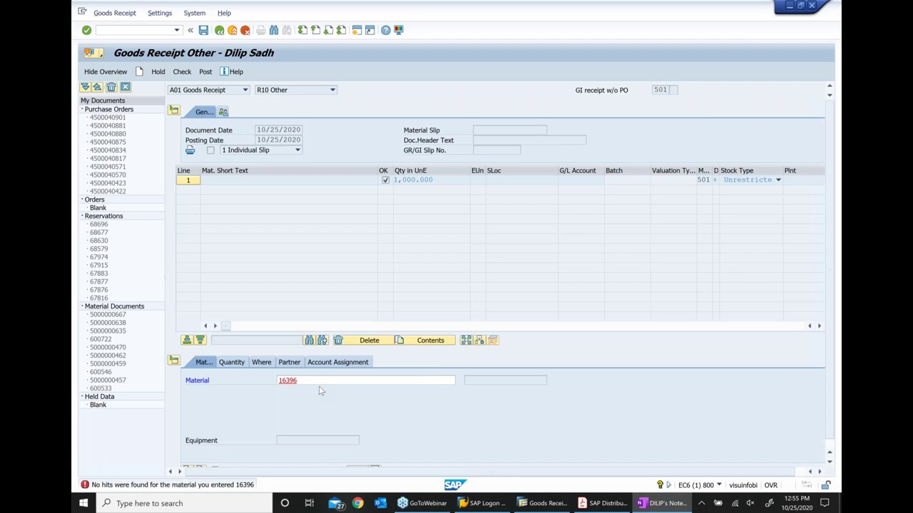
key("Return")
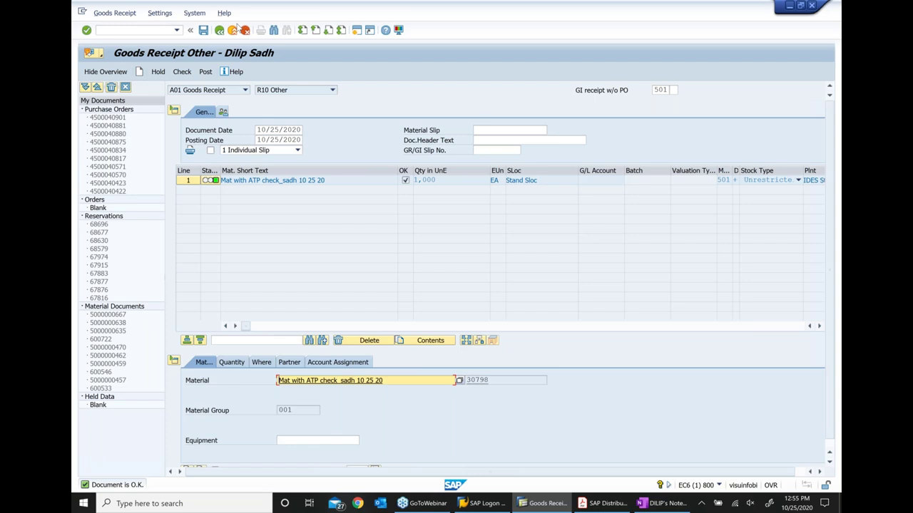
left_click(233, 29)
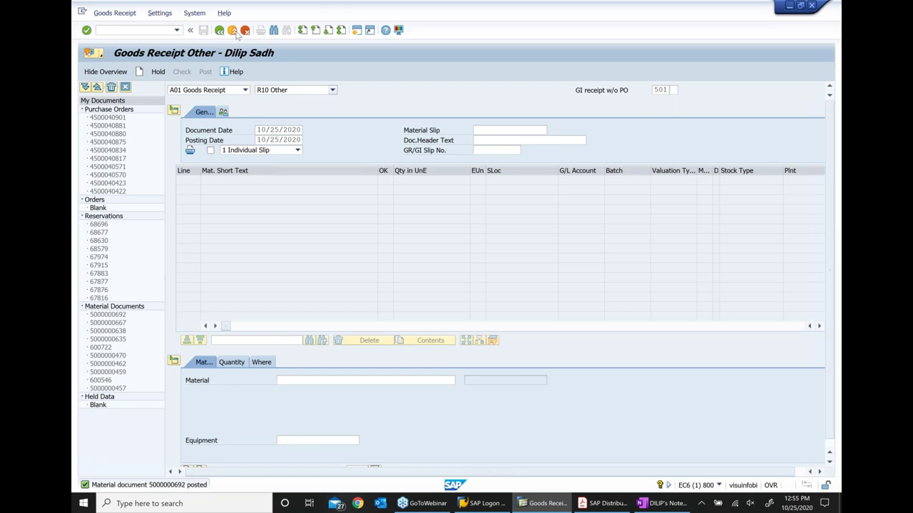
left_click(233, 31)
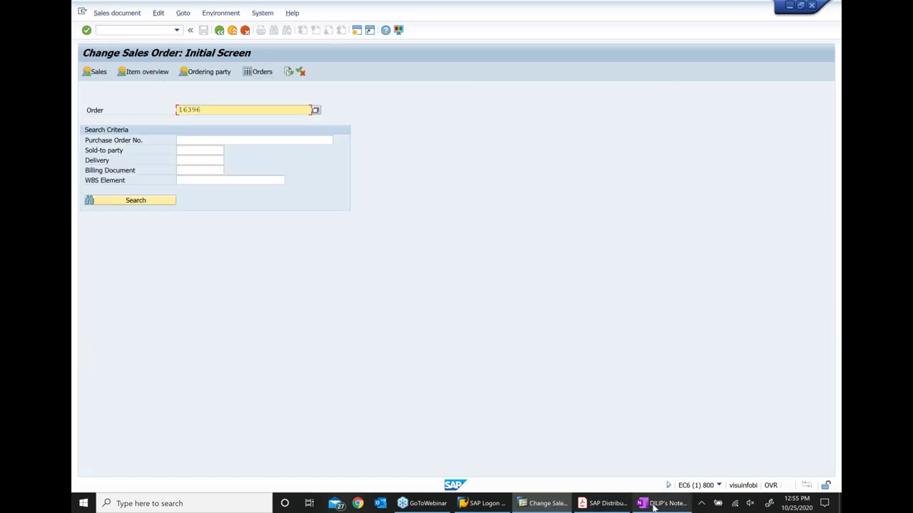
Complete the OneNote bullet as 'CHANGE Sales order and perform ATP check'
left_click(653, 504)
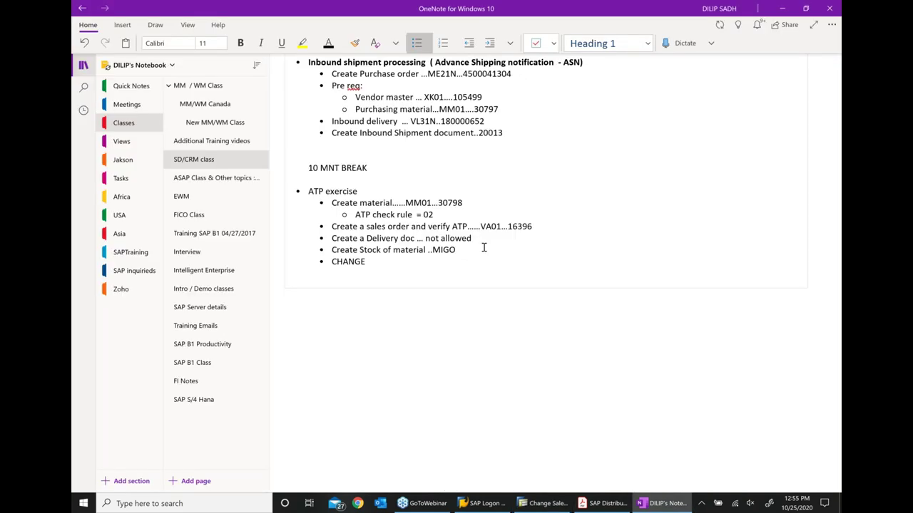
type("Sales order and perf")
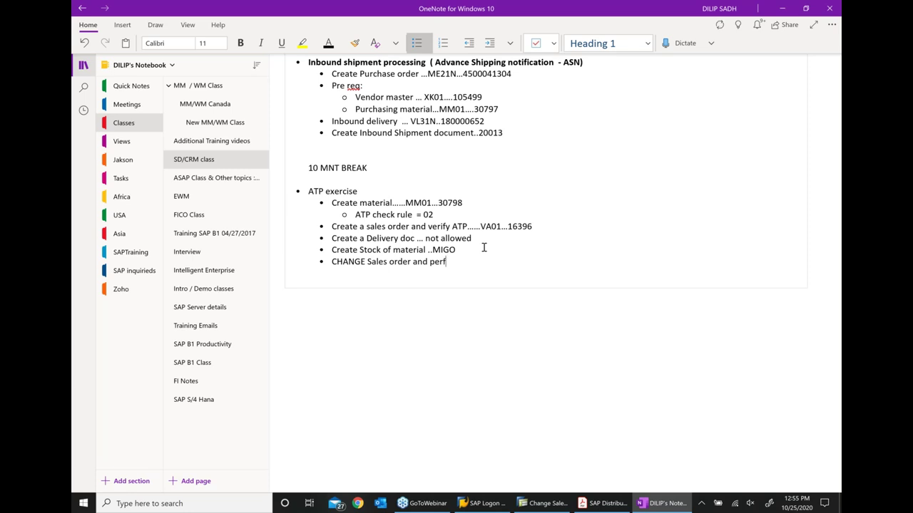
type("rom ATP check")
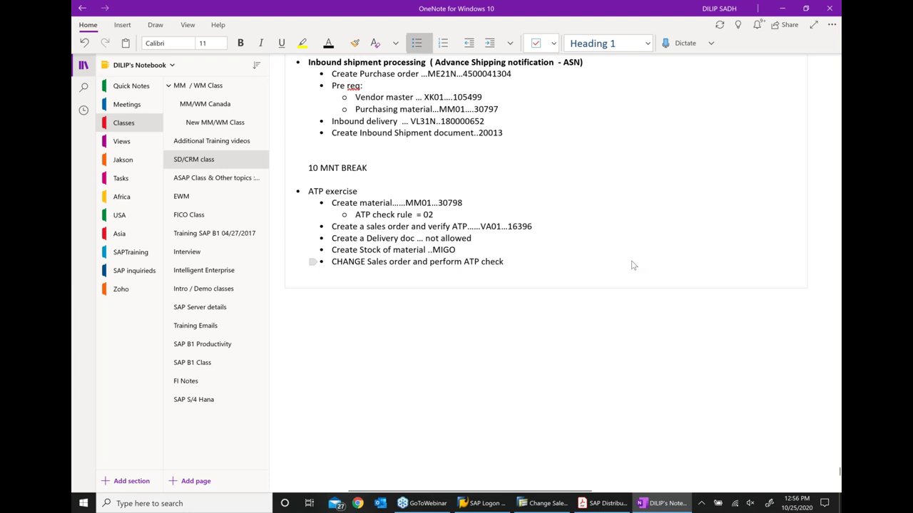
key("alt+Tab")
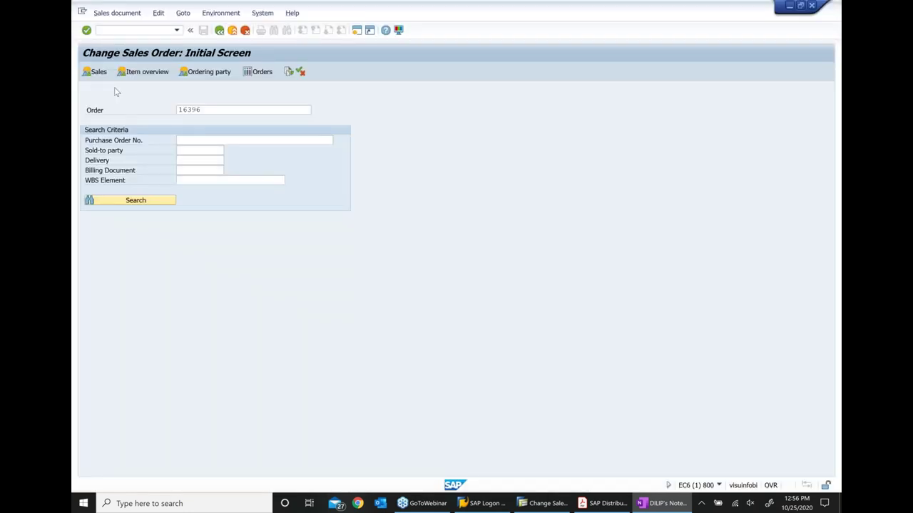
Recheck availability on order 16396, confirm item 10 now has 10 EA confirmed, and save
left_click(117, 91)
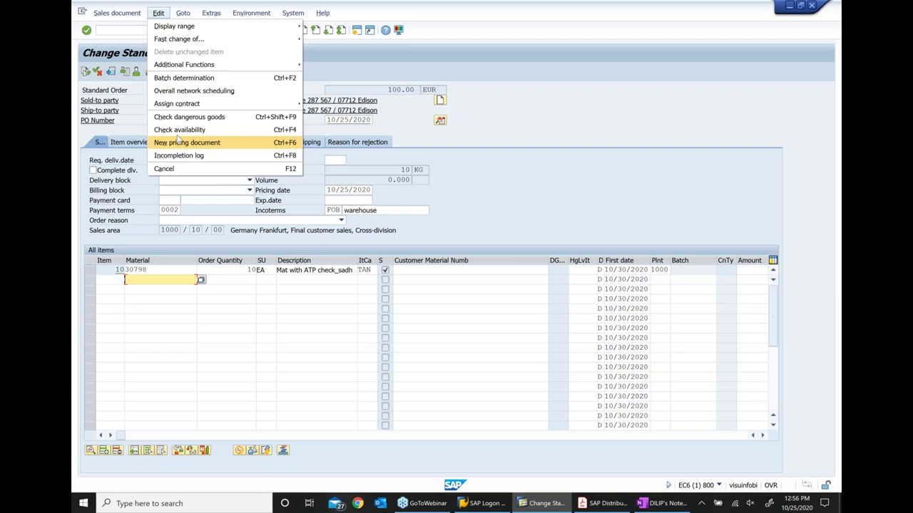
left_click(179, 130)
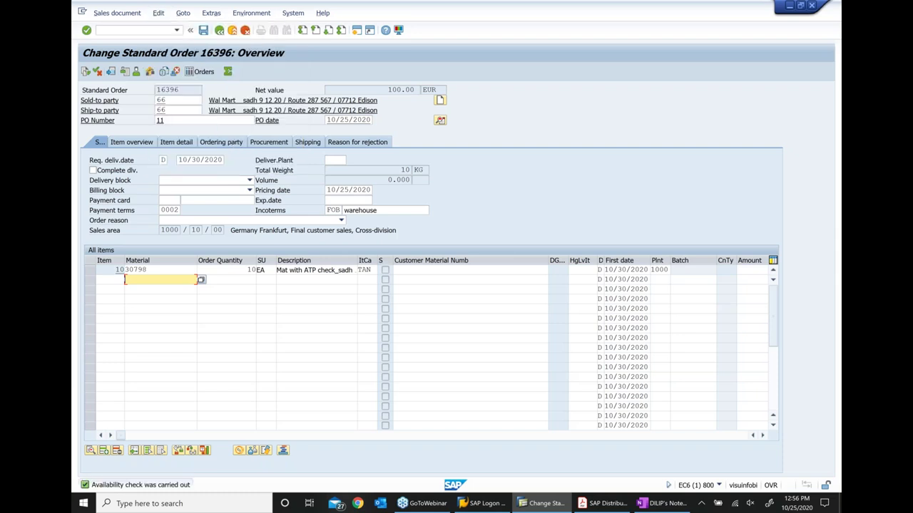
left_click(89, 269)
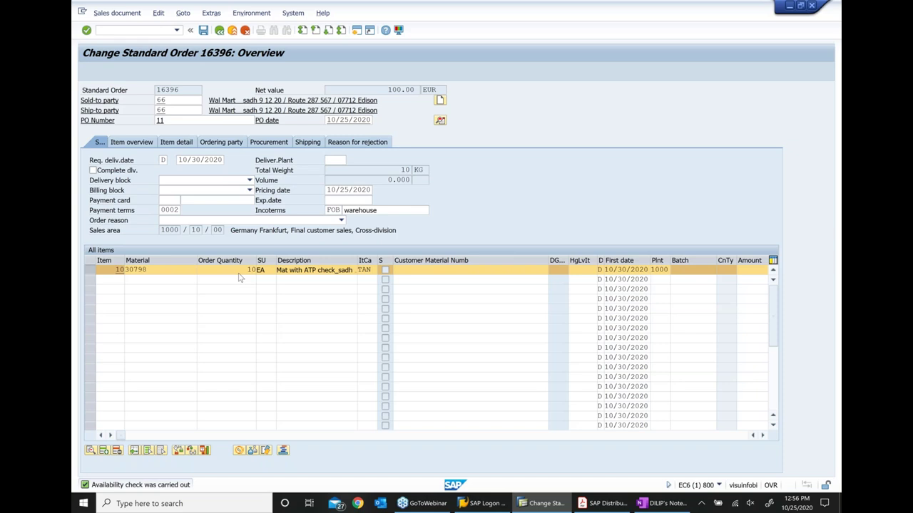
double_click(239, 273)
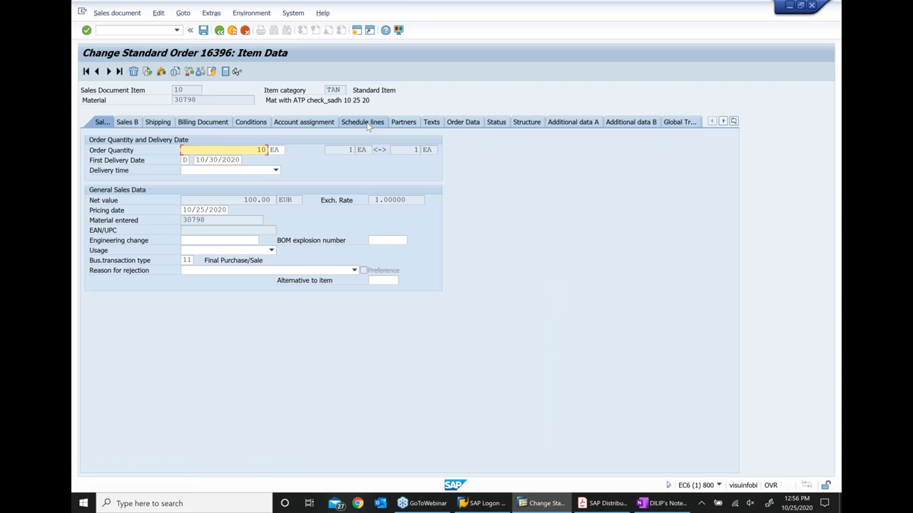
left_click(366, 124)
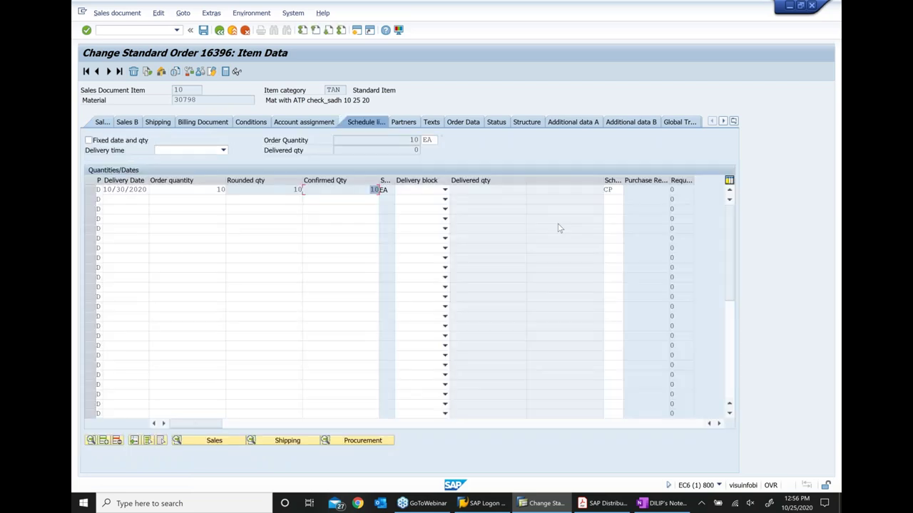
left_click(205, 32)
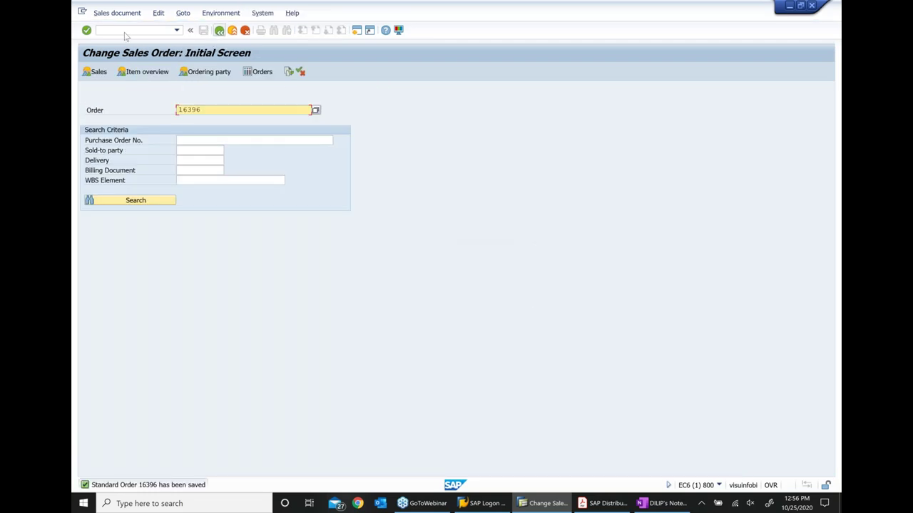
key("Return")
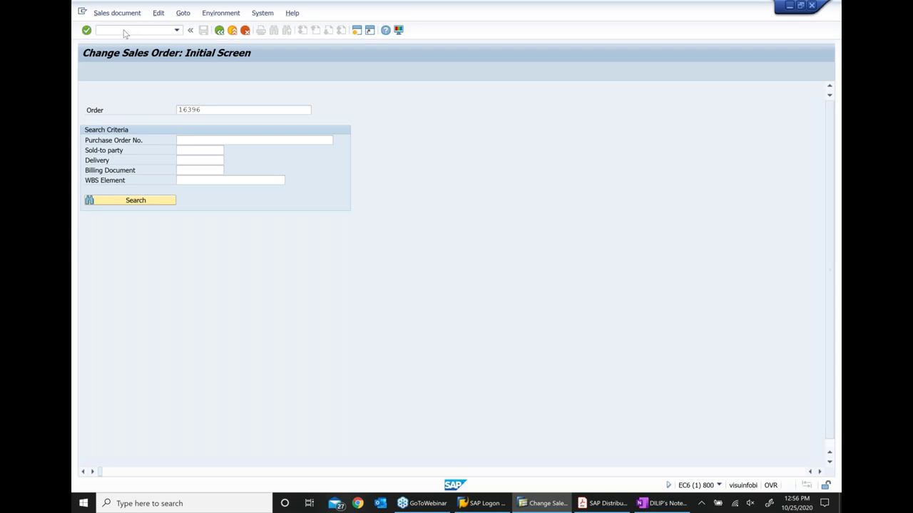
Create a VL01N delivery for 10 EA of material 30798, then show the SAP Distribution PDF
left_click(124, 30)
type("v")
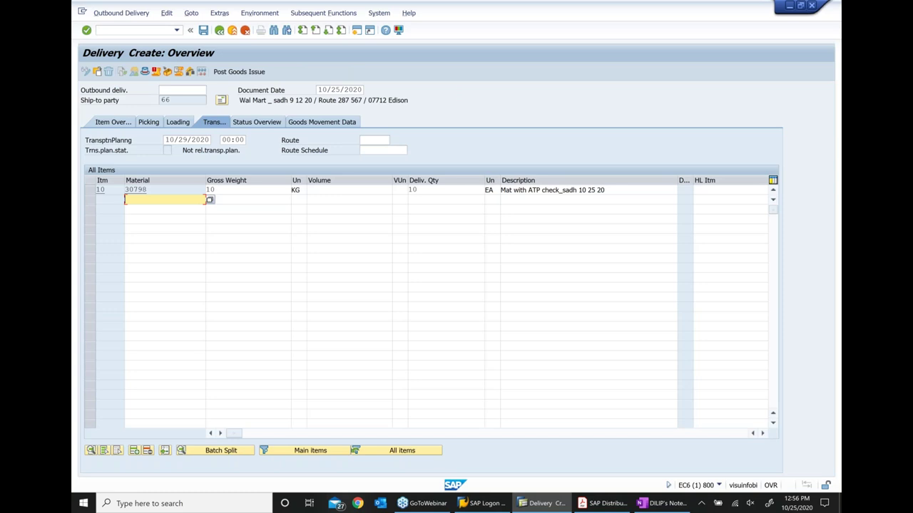
left_click(612, 509)
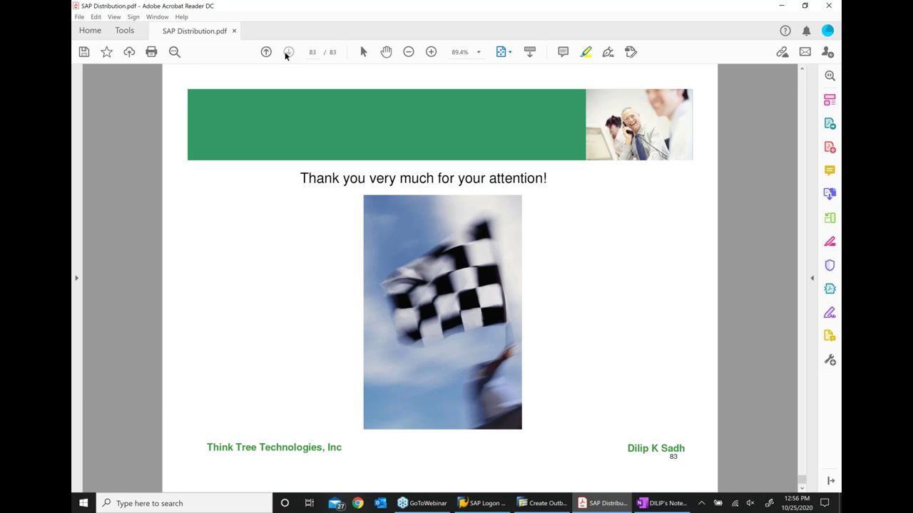
Add 'done . Thank you' to the OneNote notes, log off from SAP, and minimize OneNote
key("alt+Tab")
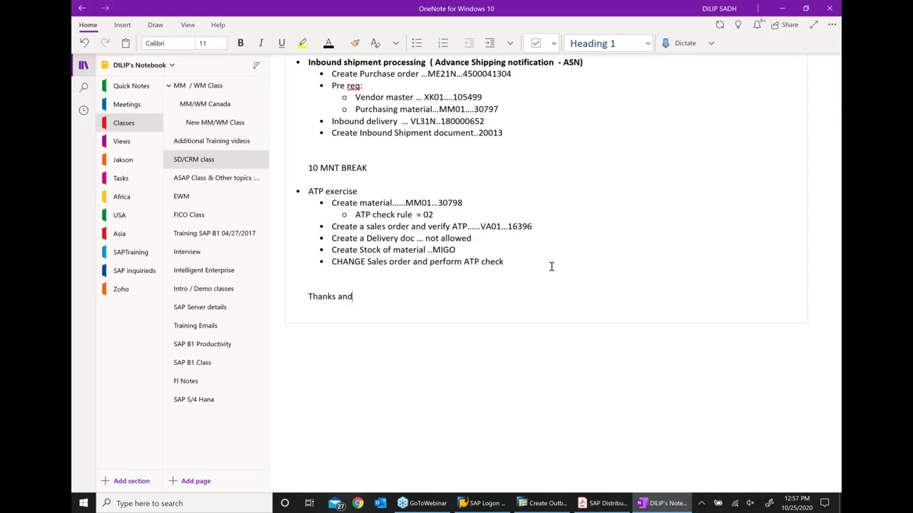
type("done . Thank you")
key("alt+Tab")
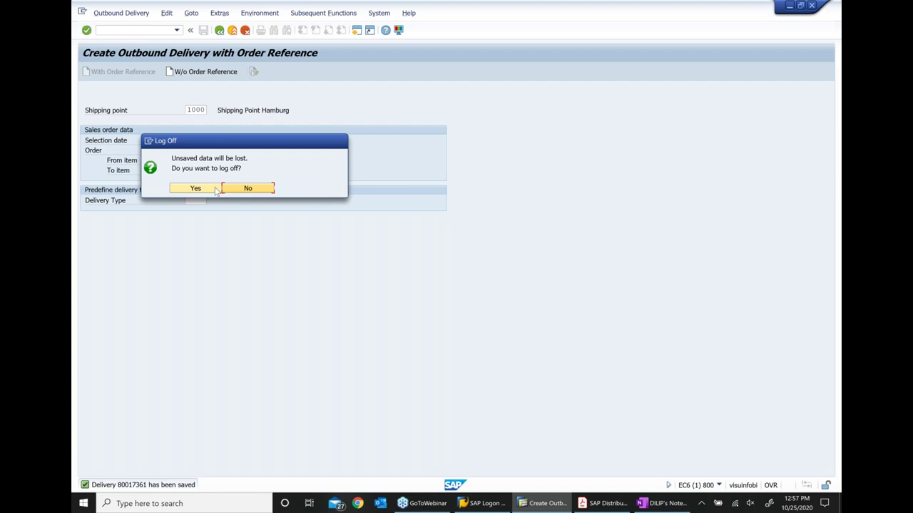
left_click(215, 191)
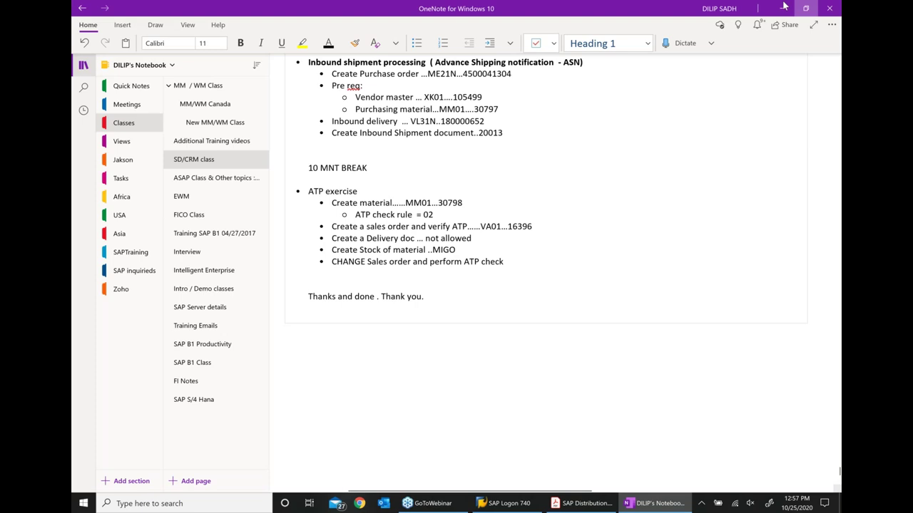
left_click(783, 6)
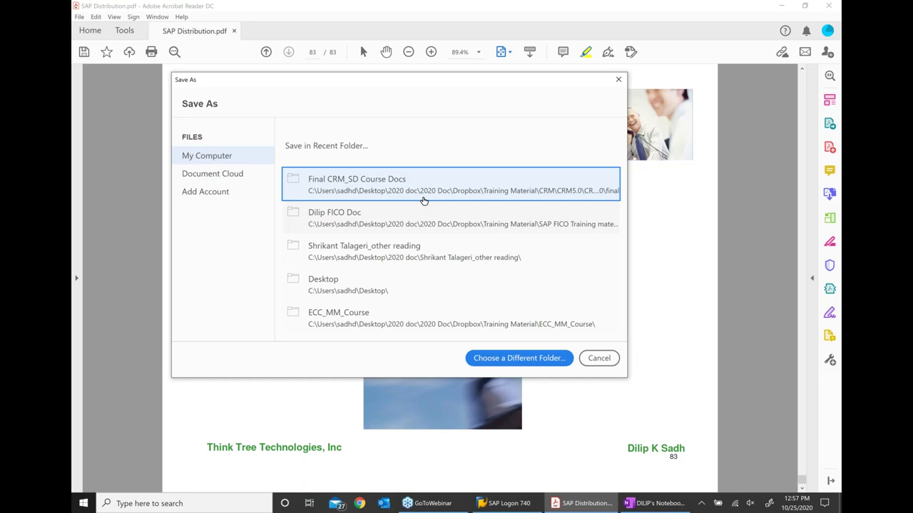